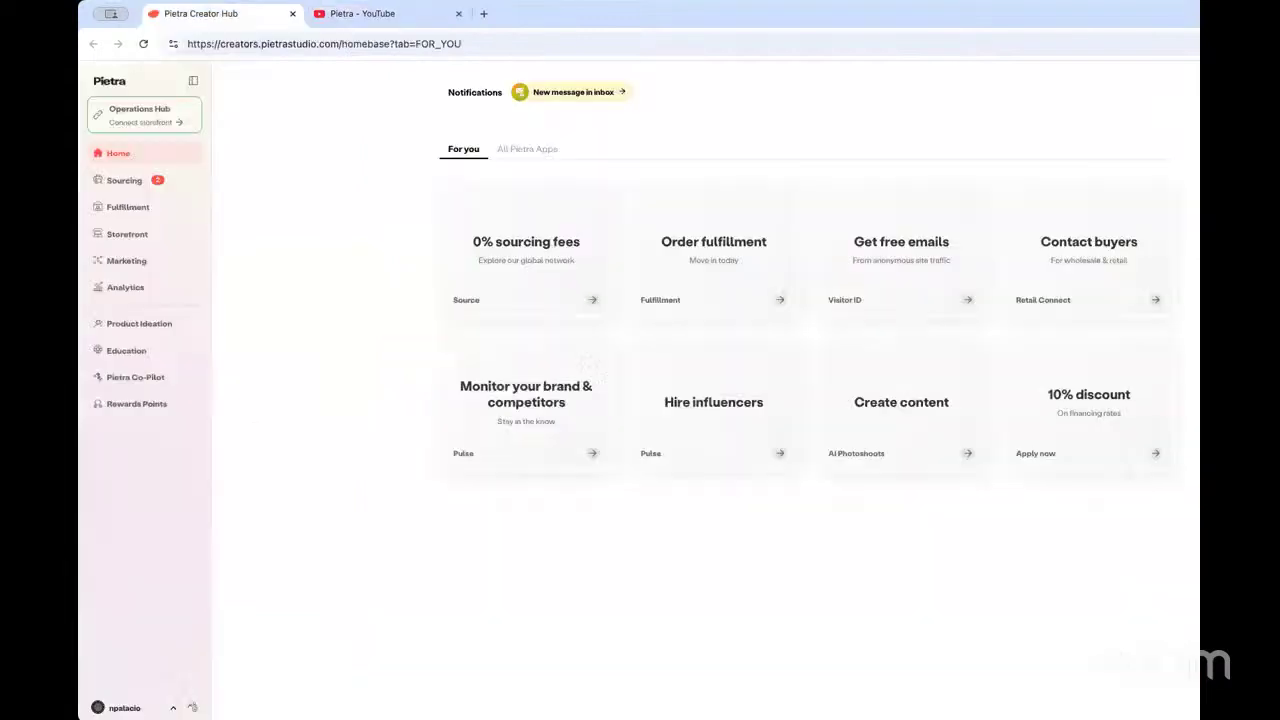
Open the Sourcing area to view its sections and return to the Pietra home page
{"action": "double_click", "coordinate": [547, 20]}
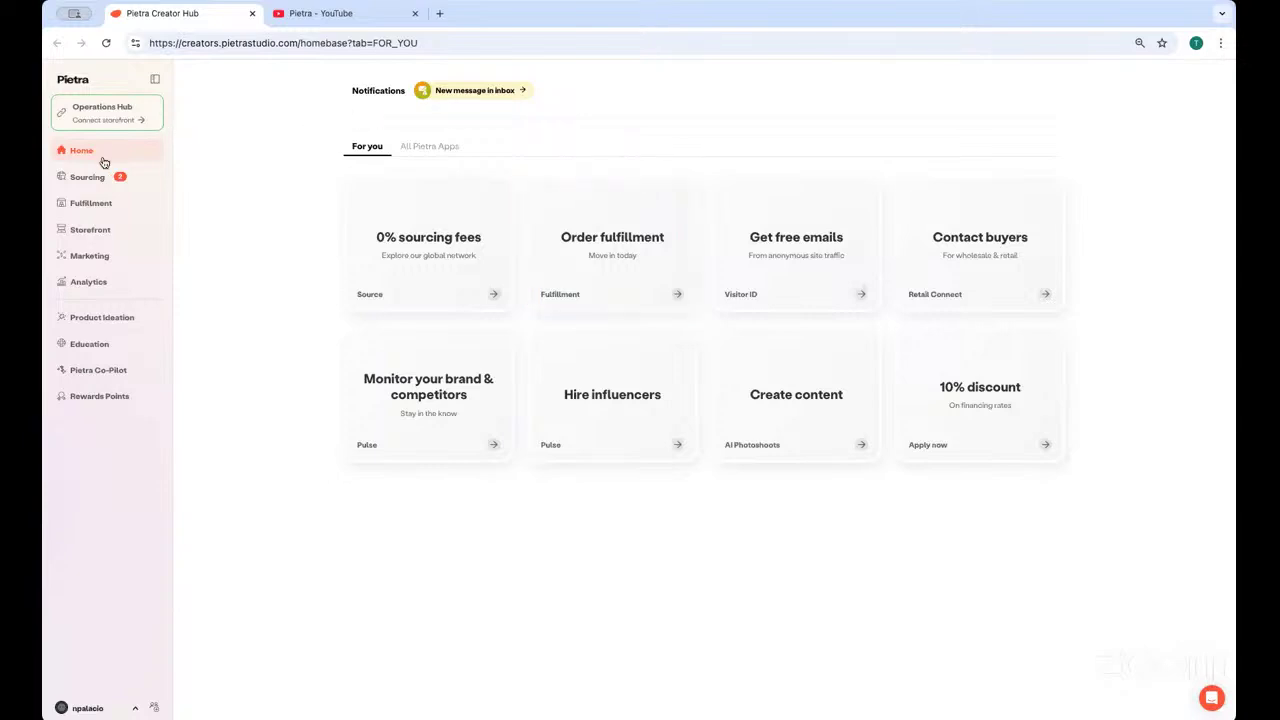
{"action": "left_click", "coordinate": [81, 154]}
{"action": "left_click", "coordinate": [80, 182]}
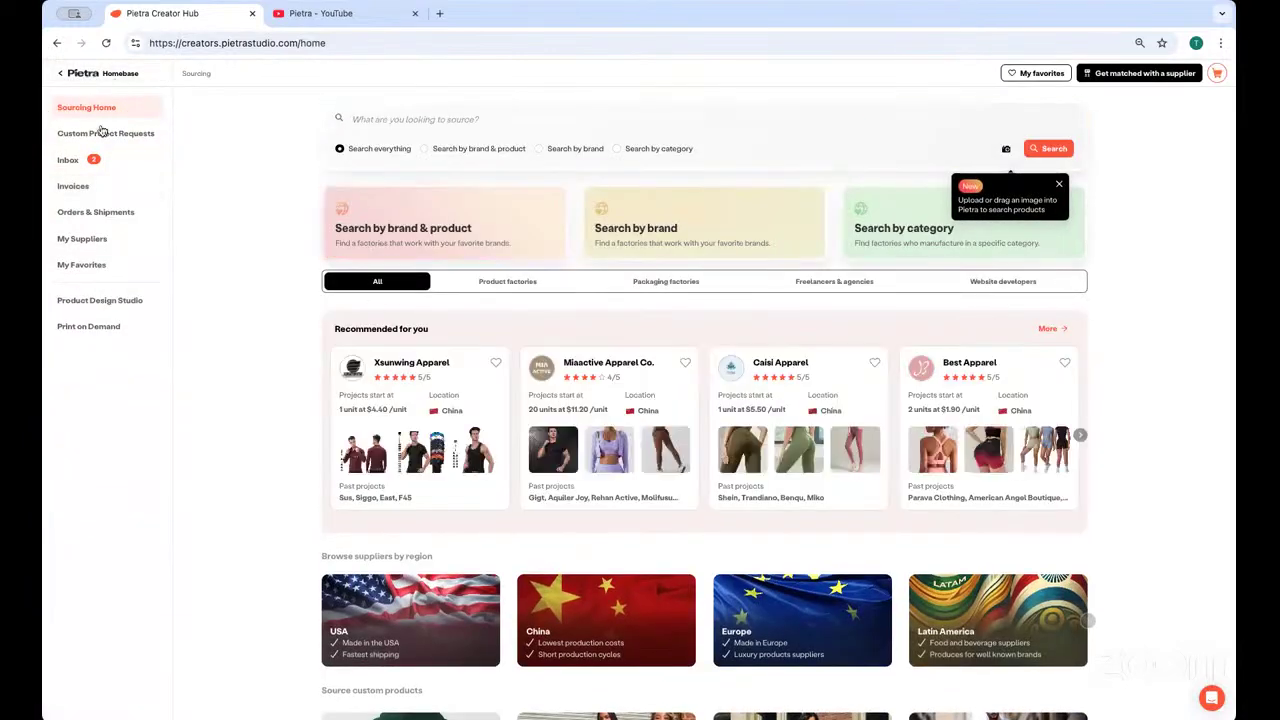
{"action": "left_click", "coordinate": [86, 74]}
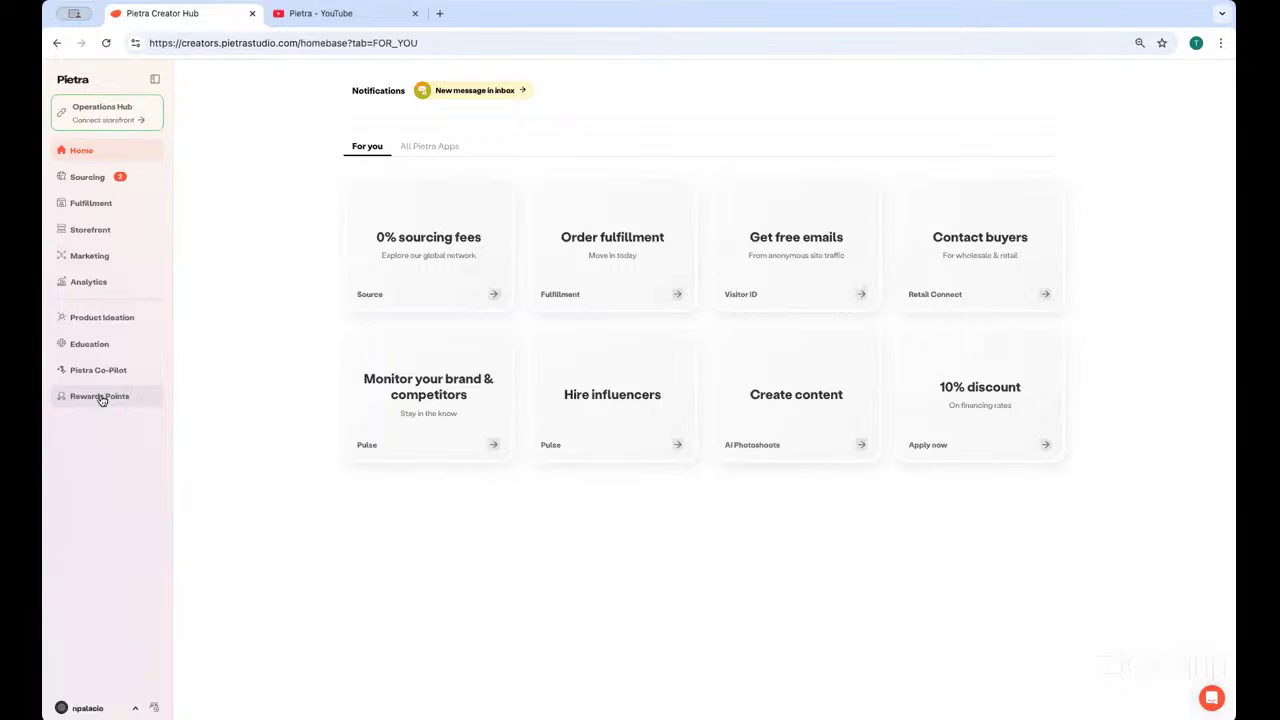
View the modules included in the current plan, and open the billing and account information page
{"action": "left_click", "coordinate": [119, 711]}
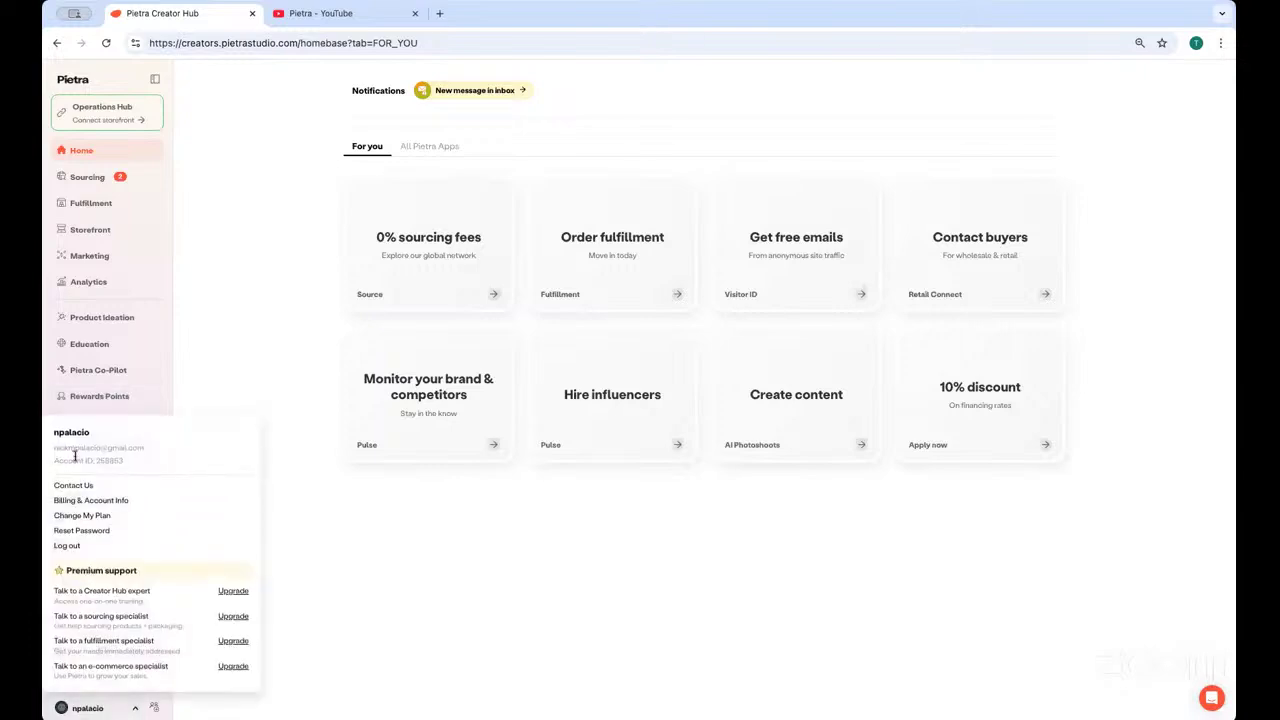
{"action": "left_click", "coordinate": [71, 516]}
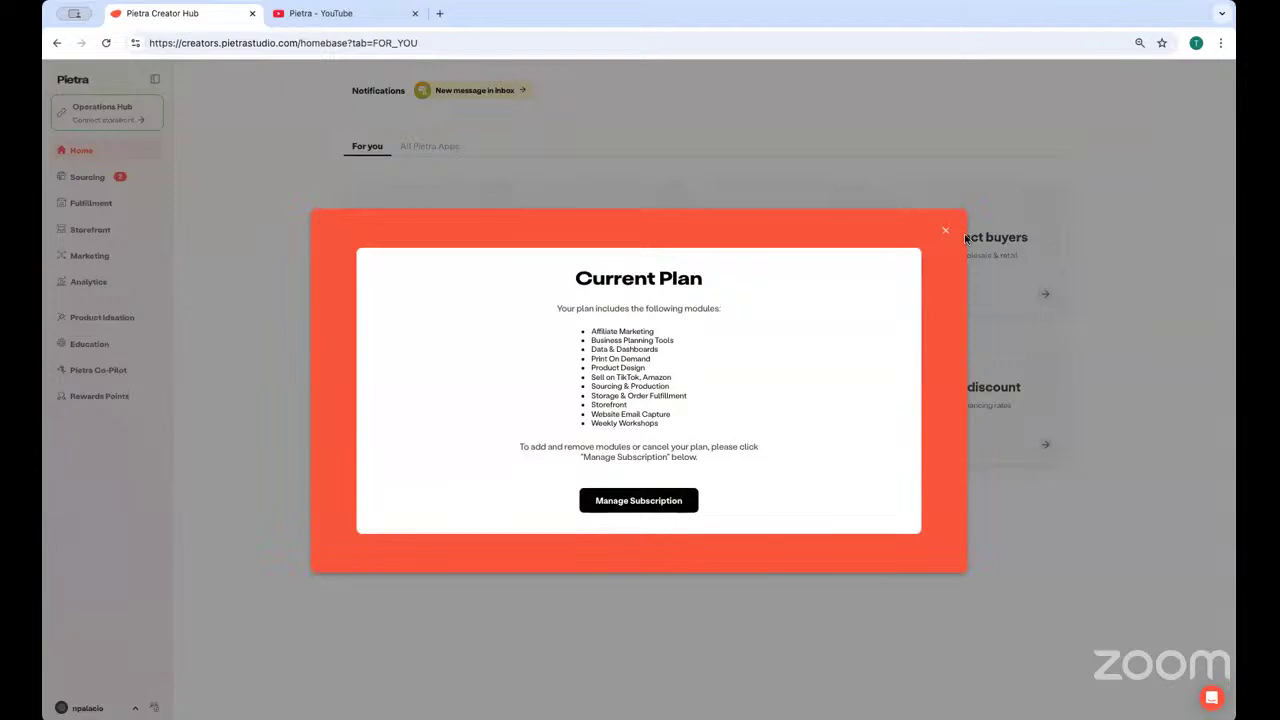
{"action": "left_click", "coordinate": [945, 231]}
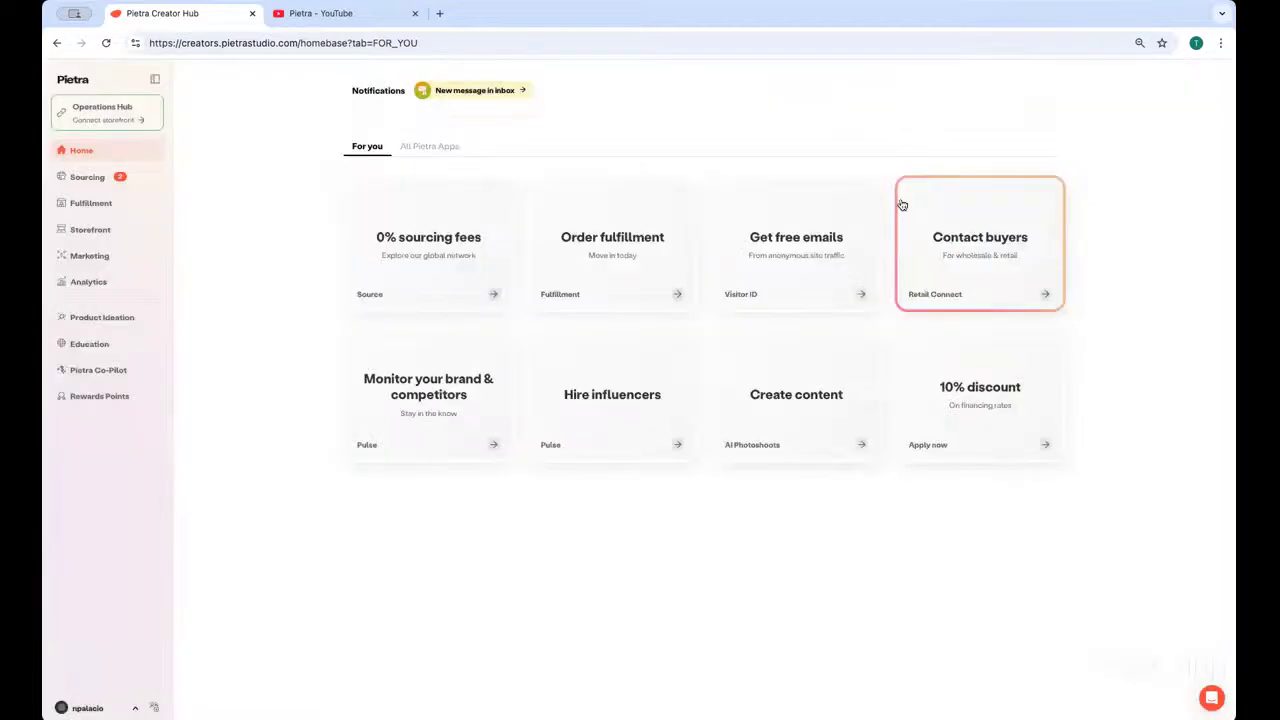
{"action": "left_click", "coordinate": [118, 708]}
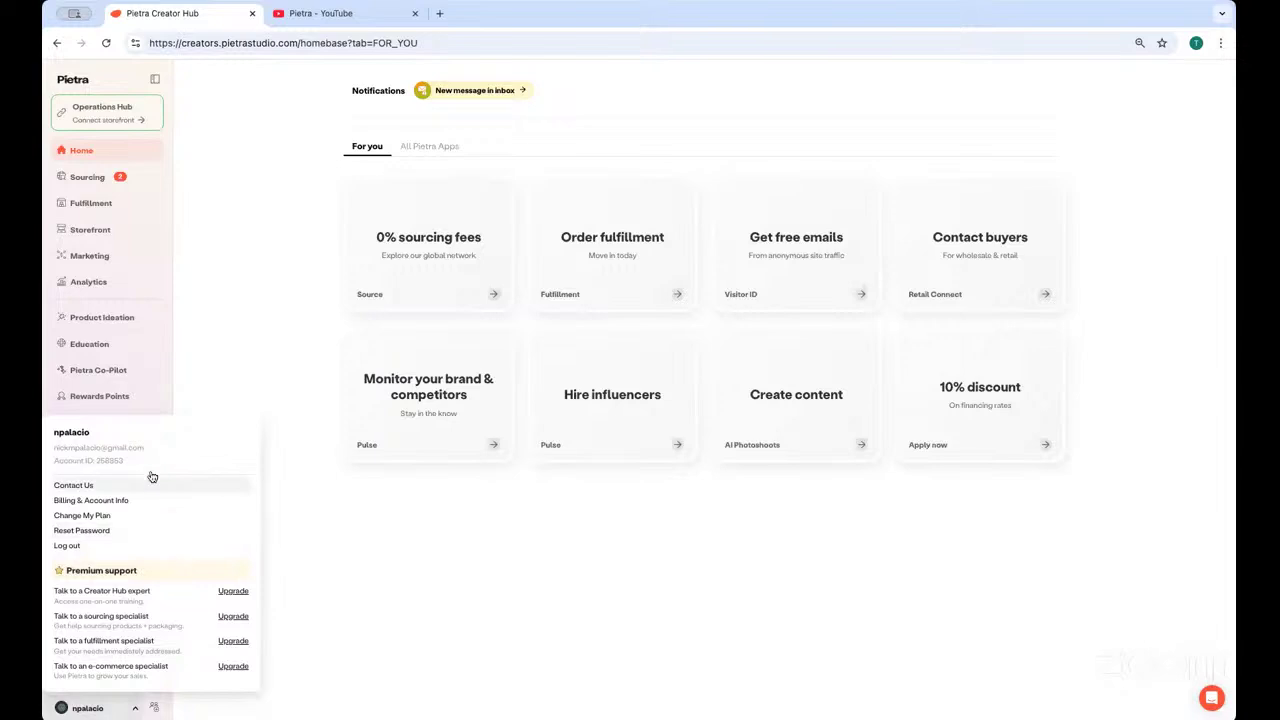
{"action": "left_click", "coordinate": [108, 502]}
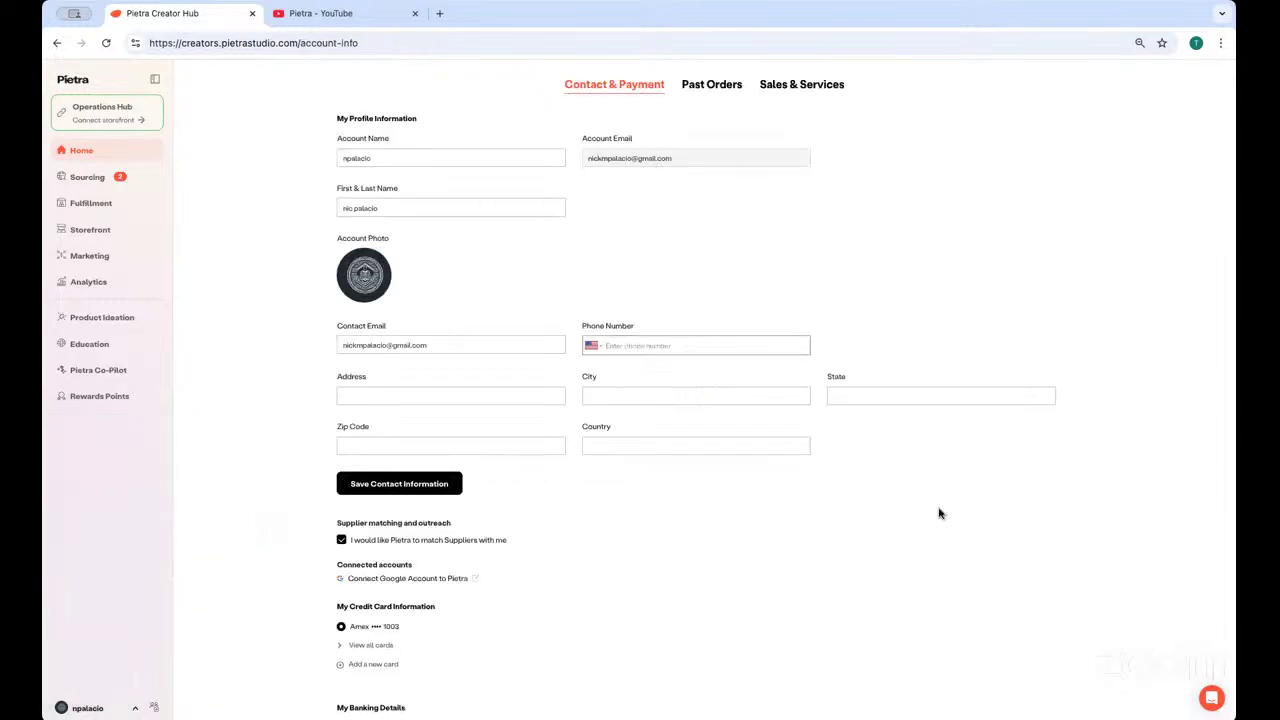
Open subscription management for the current plan and proceed with the option to change the plan
{"action": "left_click", "coordinate": [88, 707]}
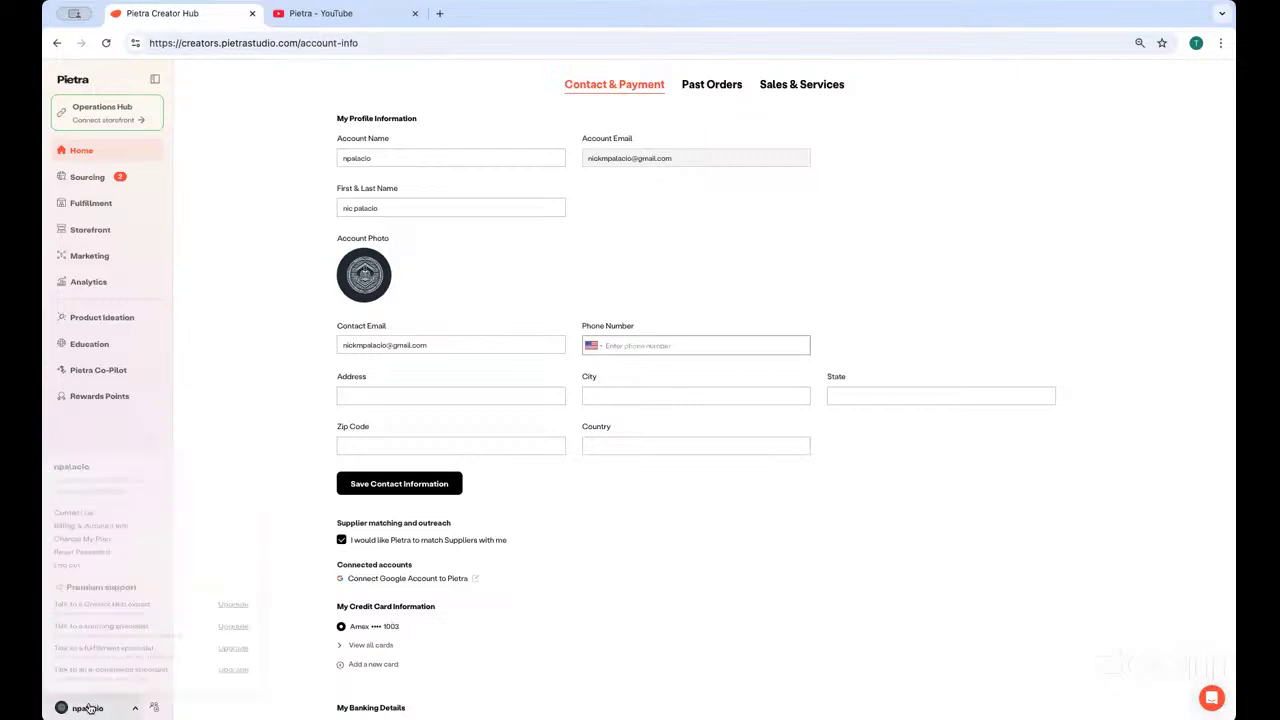
{"action": "left_click", "coordinate": [114, 516]}
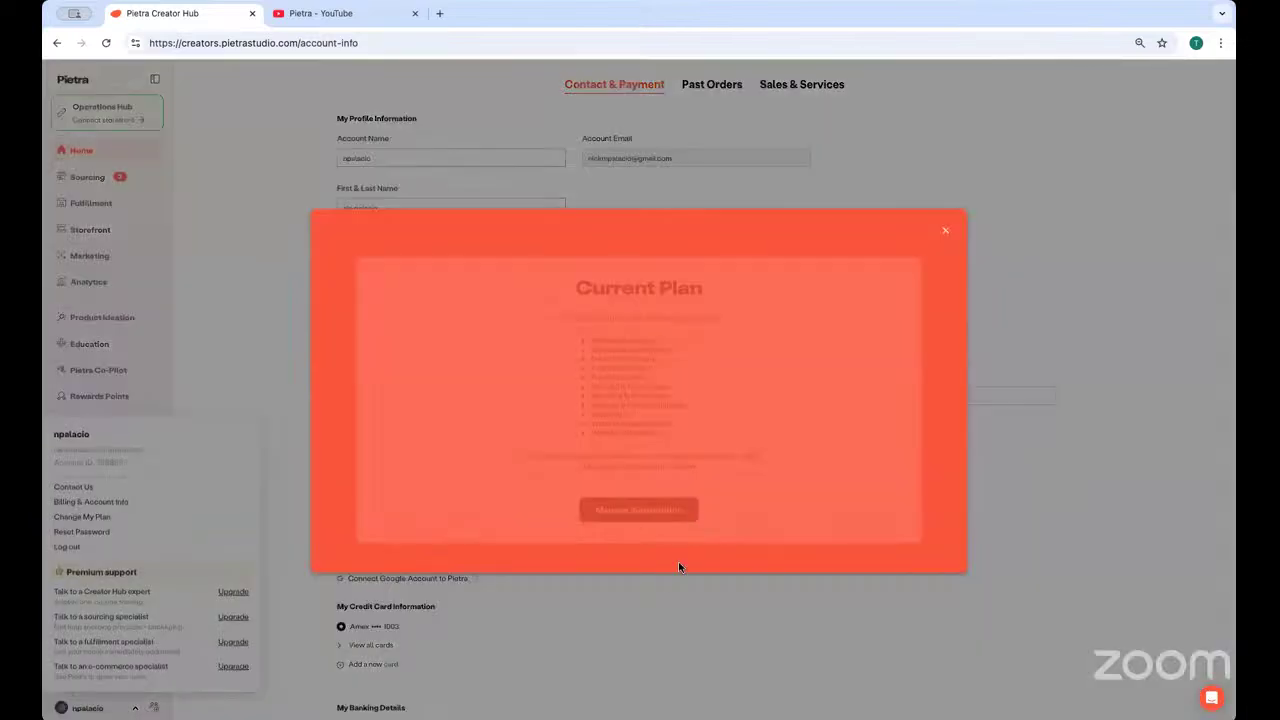
{"action": "left_click", "coordinate": [640, 501]}
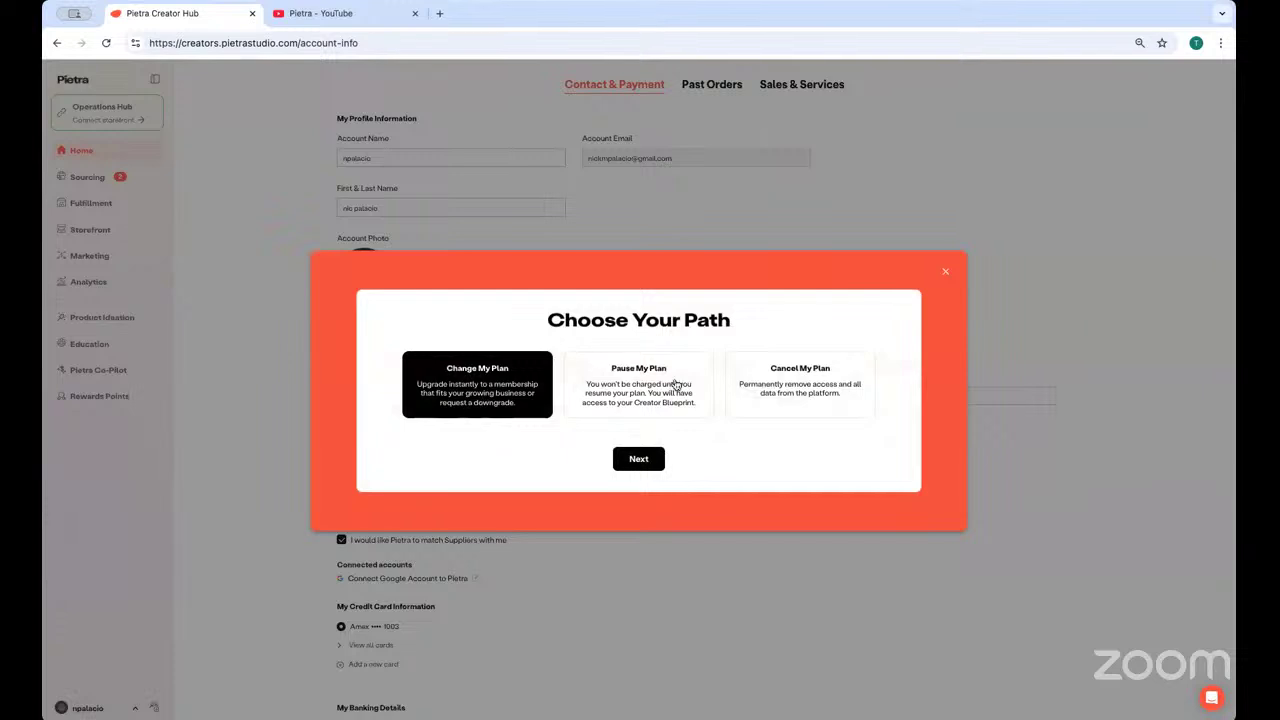
{"action": "left_click", "coordinate": [636, 460]}
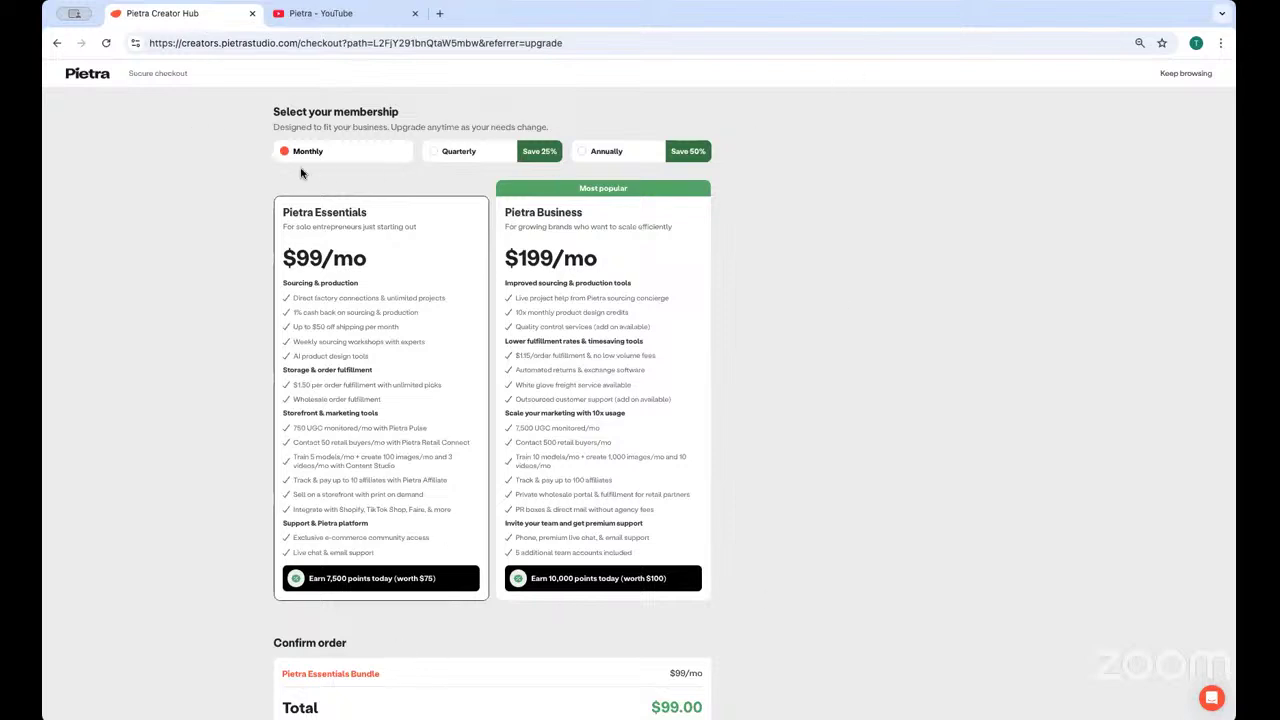
Compare the membership prices for annual and quarterly billing, and return to the home page
{"action": "left_click", "coordinate": [585, 152]}
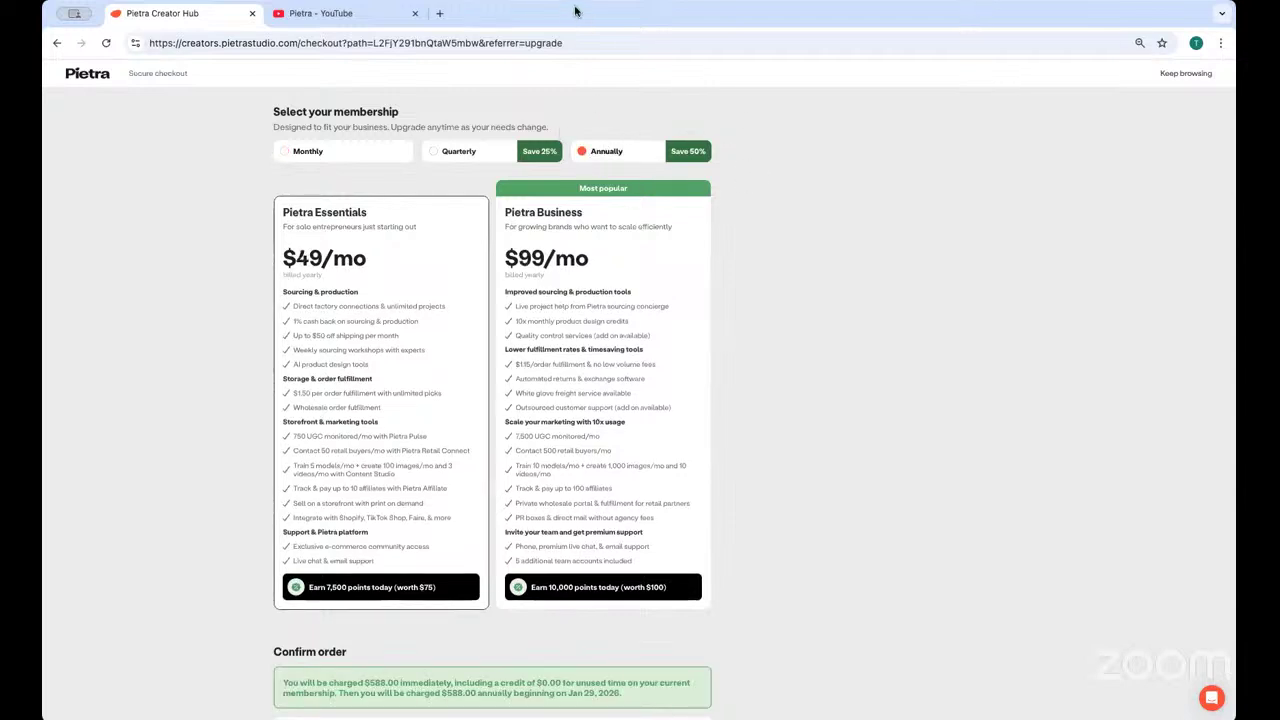
{"action": "left_click", "coordinate": [443, 155]}
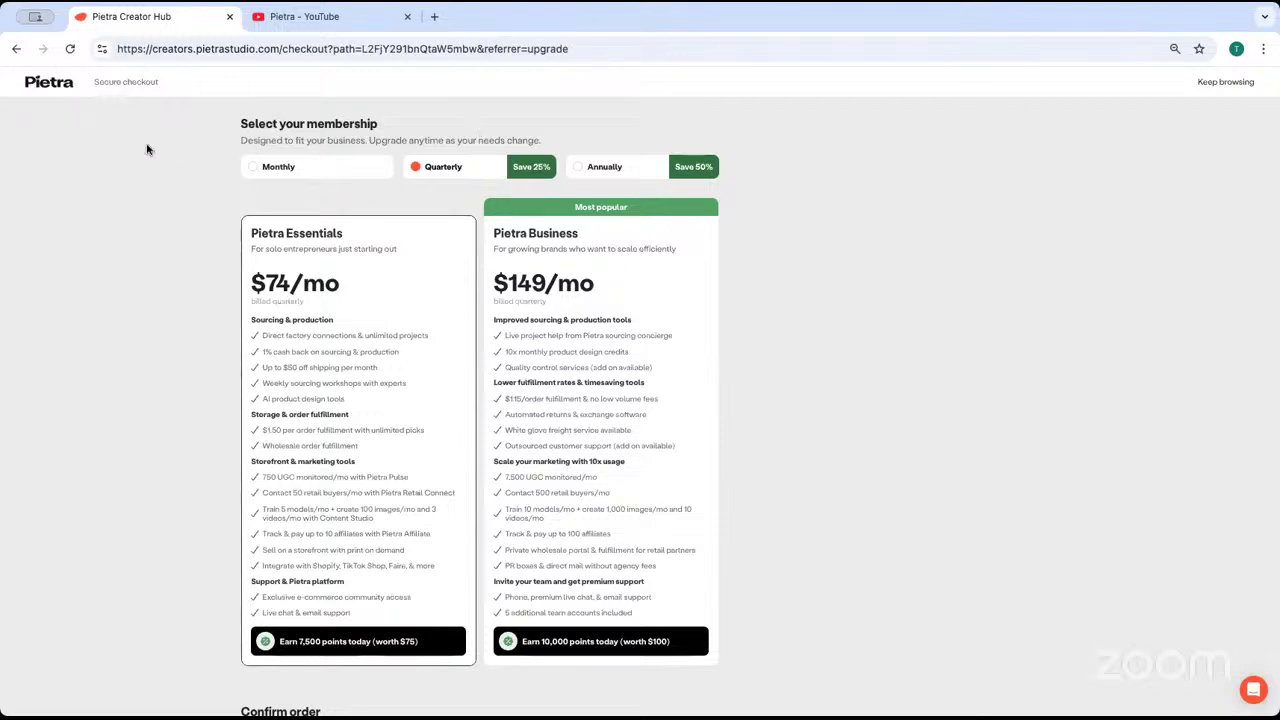
{"action": "left_click", "coordinate": [55, 88]}
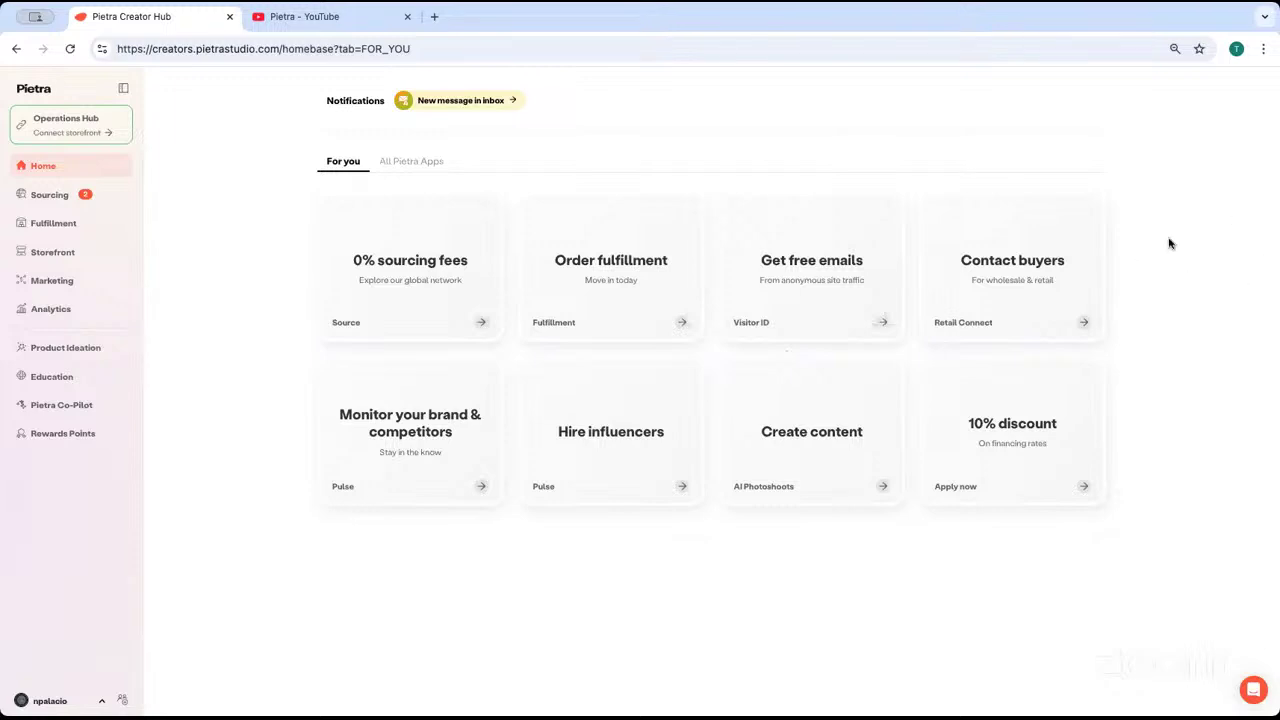
Open Pietra Co-Pilot and review its supplier, sample and packaging suggestions for men's gym apparel
{"action": "left_click", "coordinate": [44, 405]}
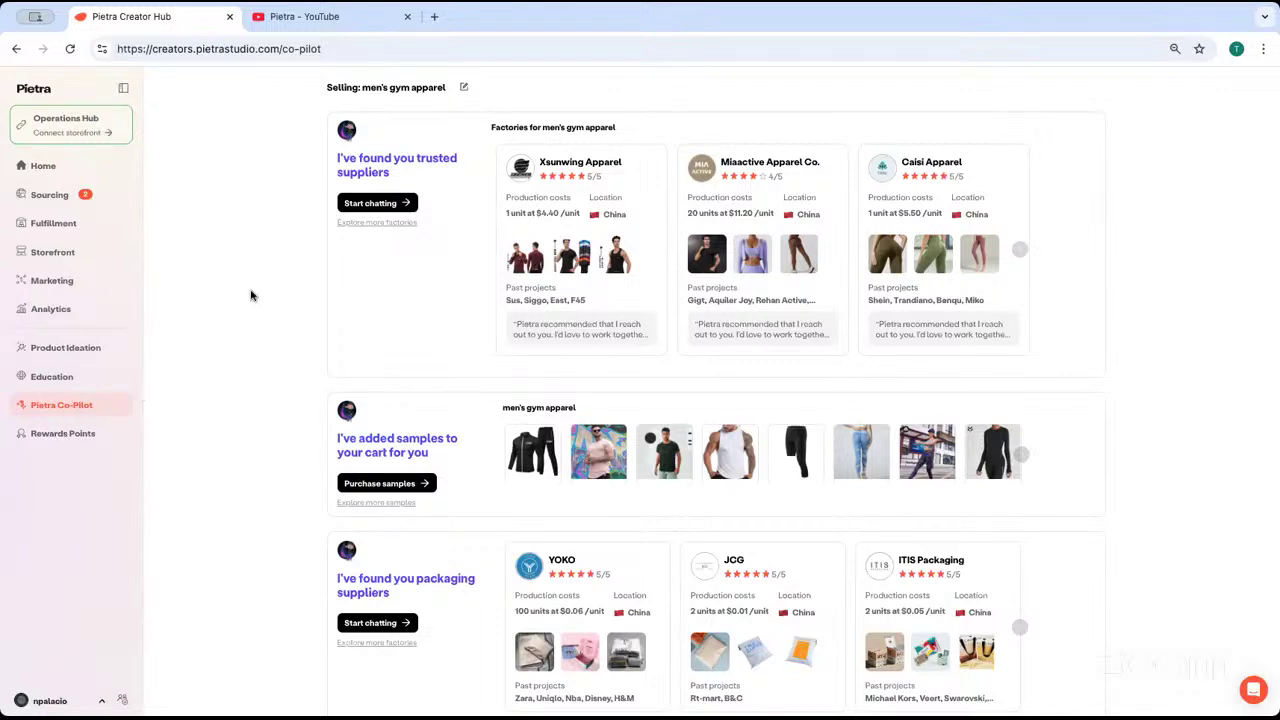
{"action": "scroll", "coordinate": [243, 423], "scroll_direction": "down", "scroll_amount": 1}
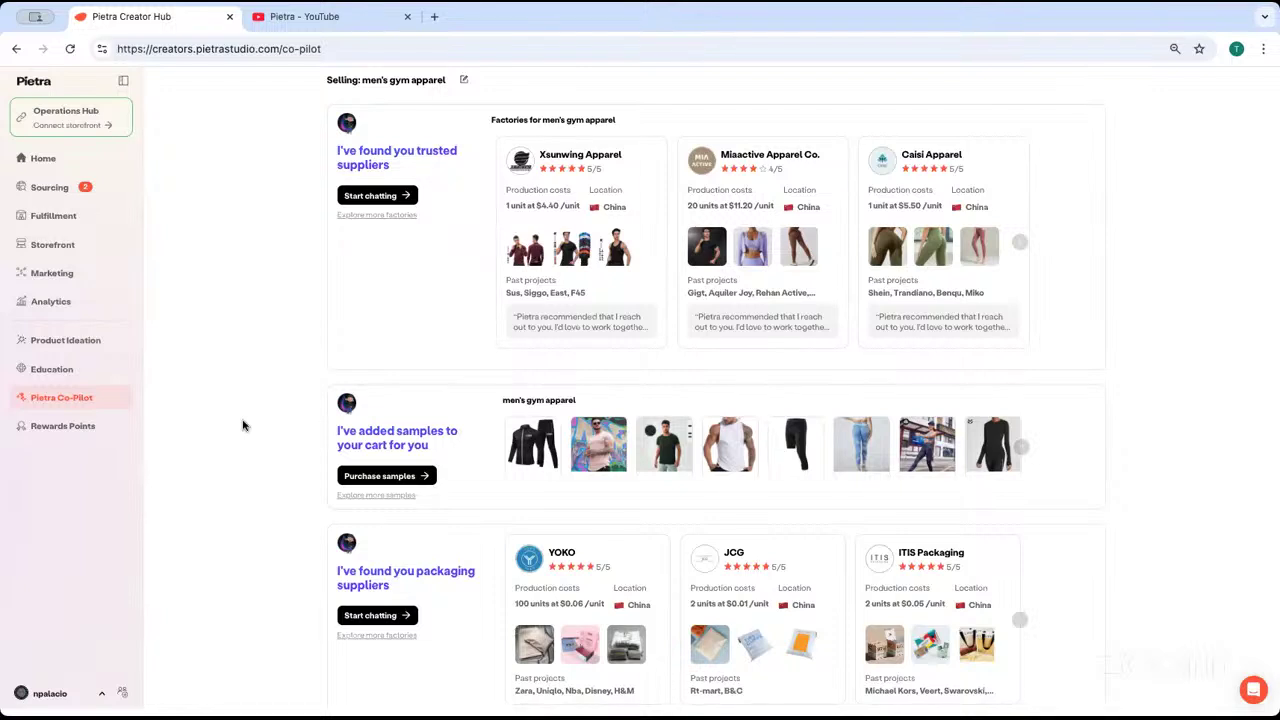
{"action": "scroll", "coordinate": [243, 424], "scroll_direction": "up", "scroll_amount": 1}
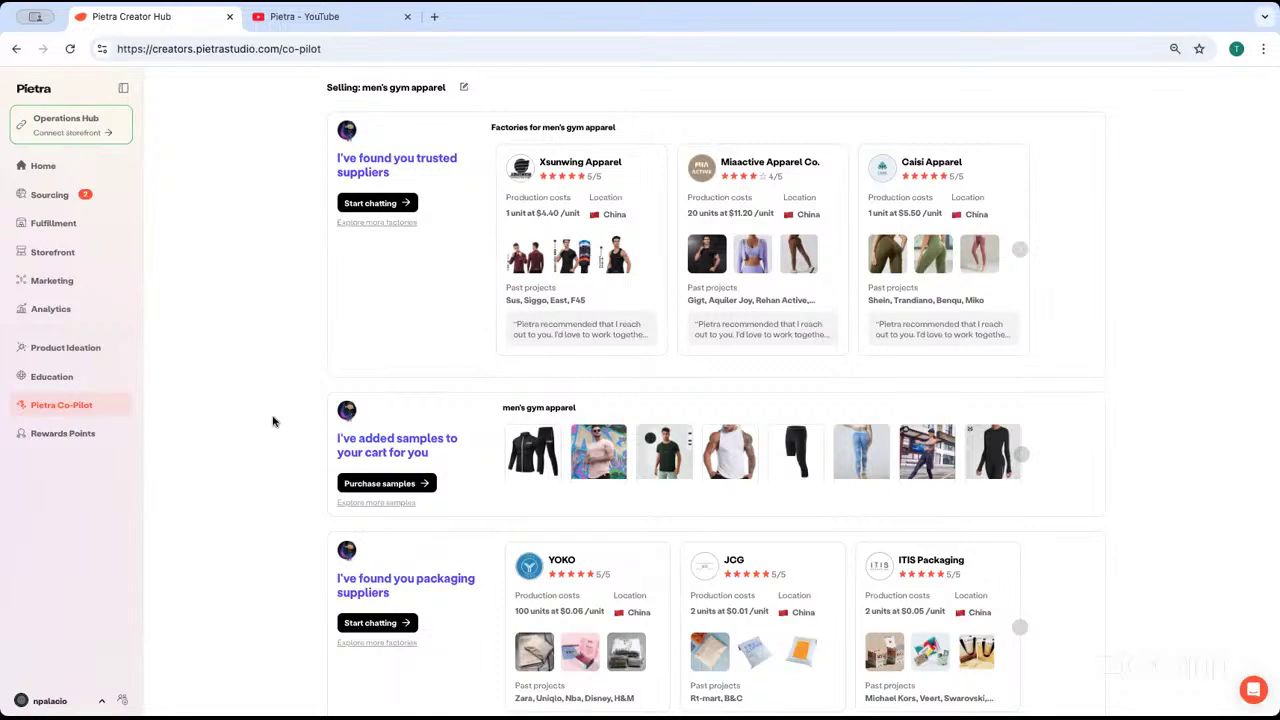
Open Product Ideation and browse the trending product templates across all categories
{"action": "left_click", "coordinate": [63, 349]}
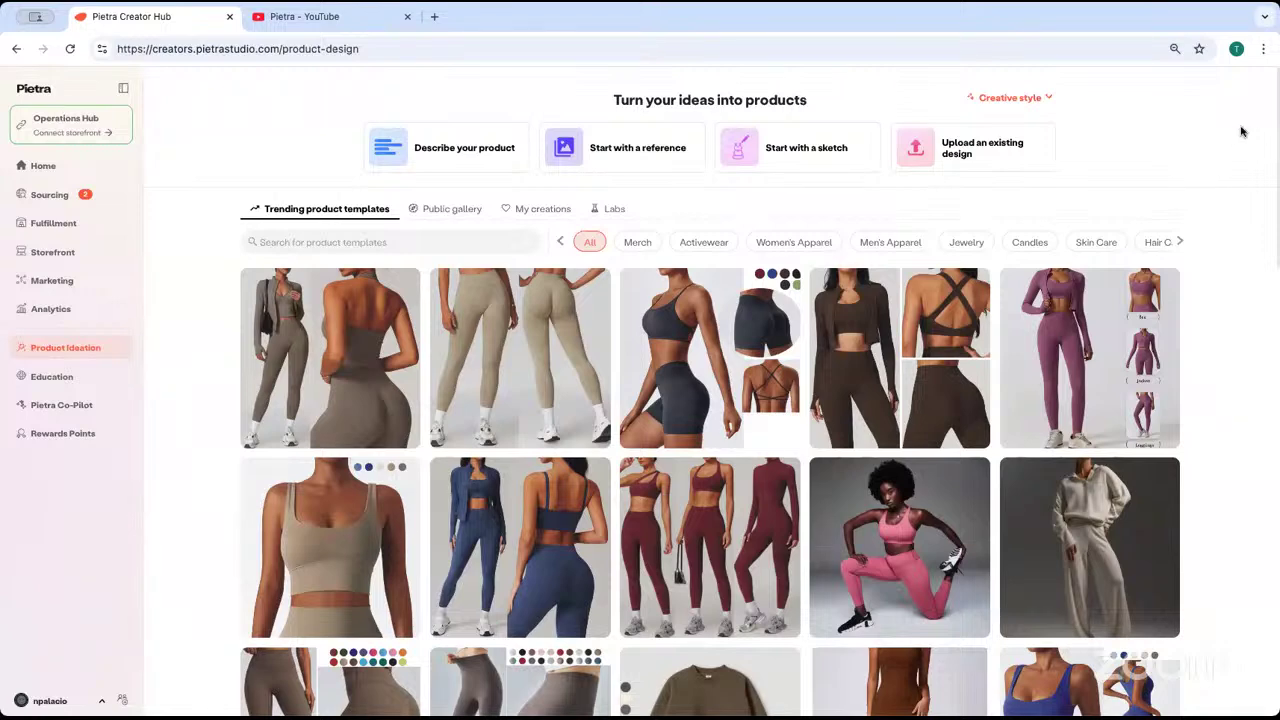
{"action": "left_click", "coordinate": [363, 242]}
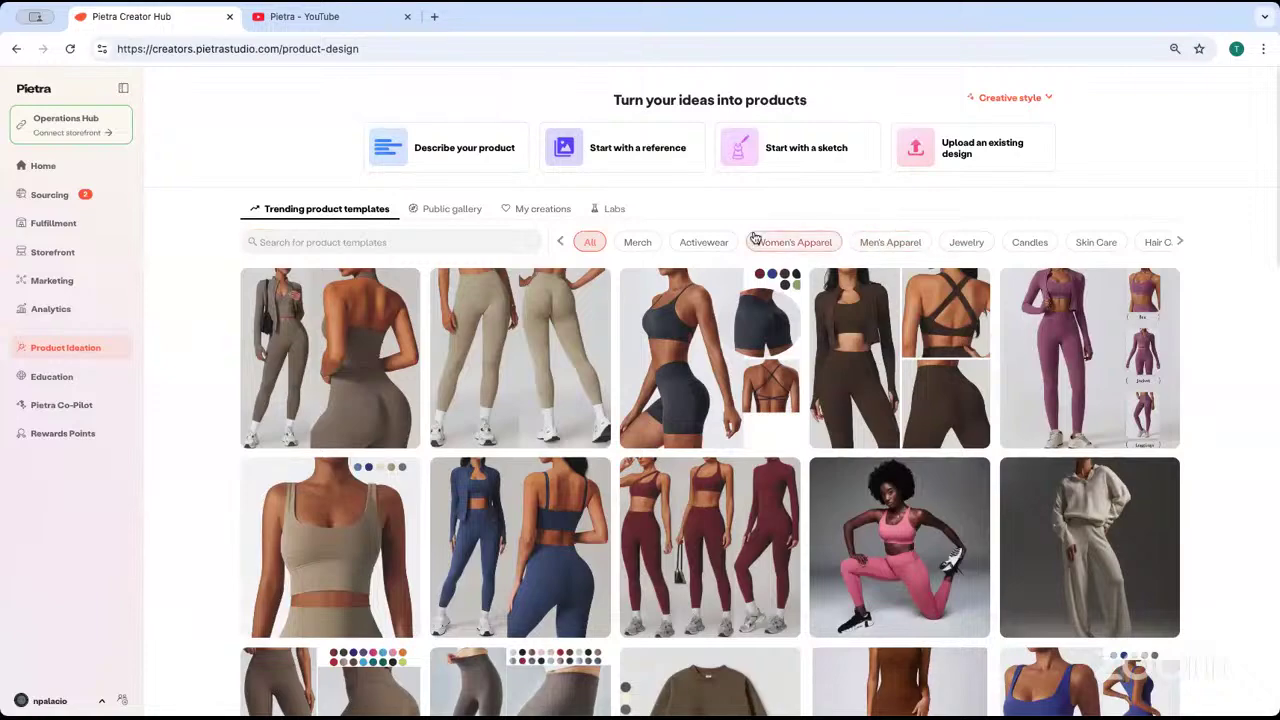
{"action": "scroll", "coordinate": [717, 517], "scroll_direction": "down", "scroll_amount": 5}
{"action": "scroll", "coordinate": [717, 517], "scroll_direction": "down", "scroll_amount": 10}
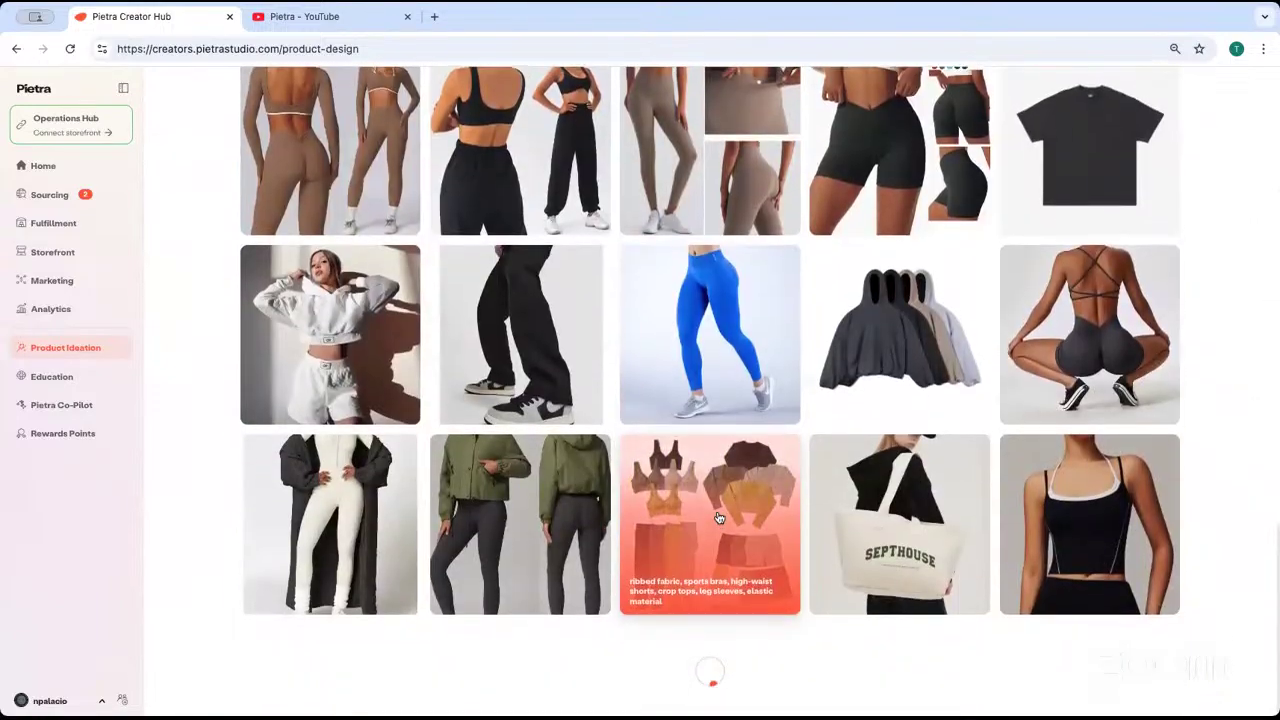
{"action": "scroll", "coordinate": [717, 517], "scroll_direction": "up", "scroll_amount": 10}
{"action": "scroll", "coordinate": [717, 517], "scroll_direction": "up", "scroll_amount": 3}
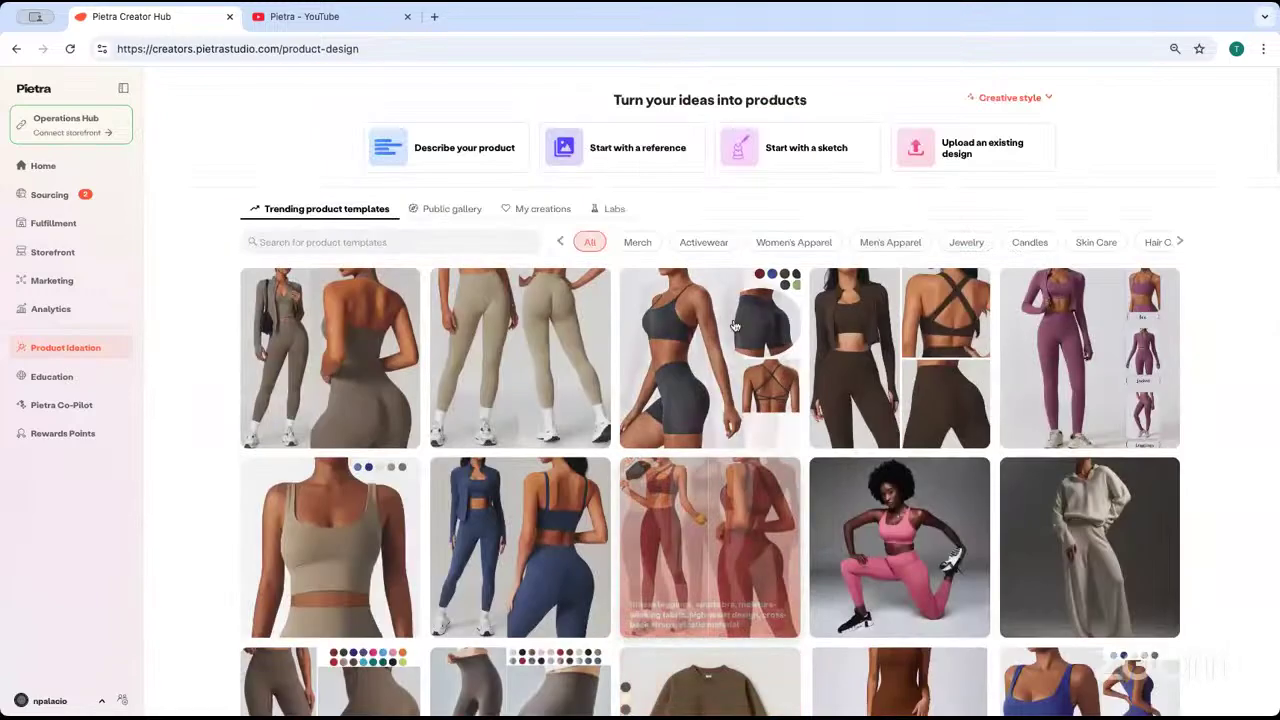
Filter the trending templates to Jewelry, and view the attributes of the silver heart stud earrings template
{"action": "left_click", "coordinate": [968, 243]}
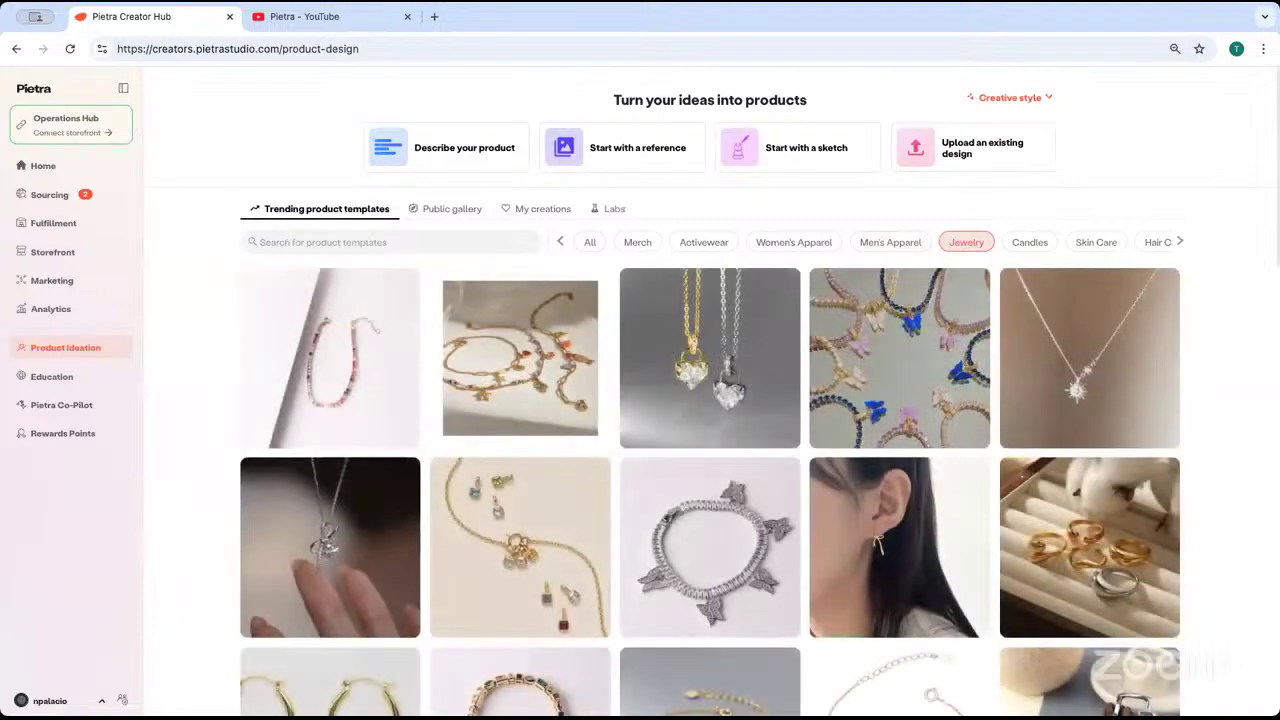
{"action": "scroll", "coordinate": [682, 537], "scroll_direction": "down", "scroll_amount": 3}
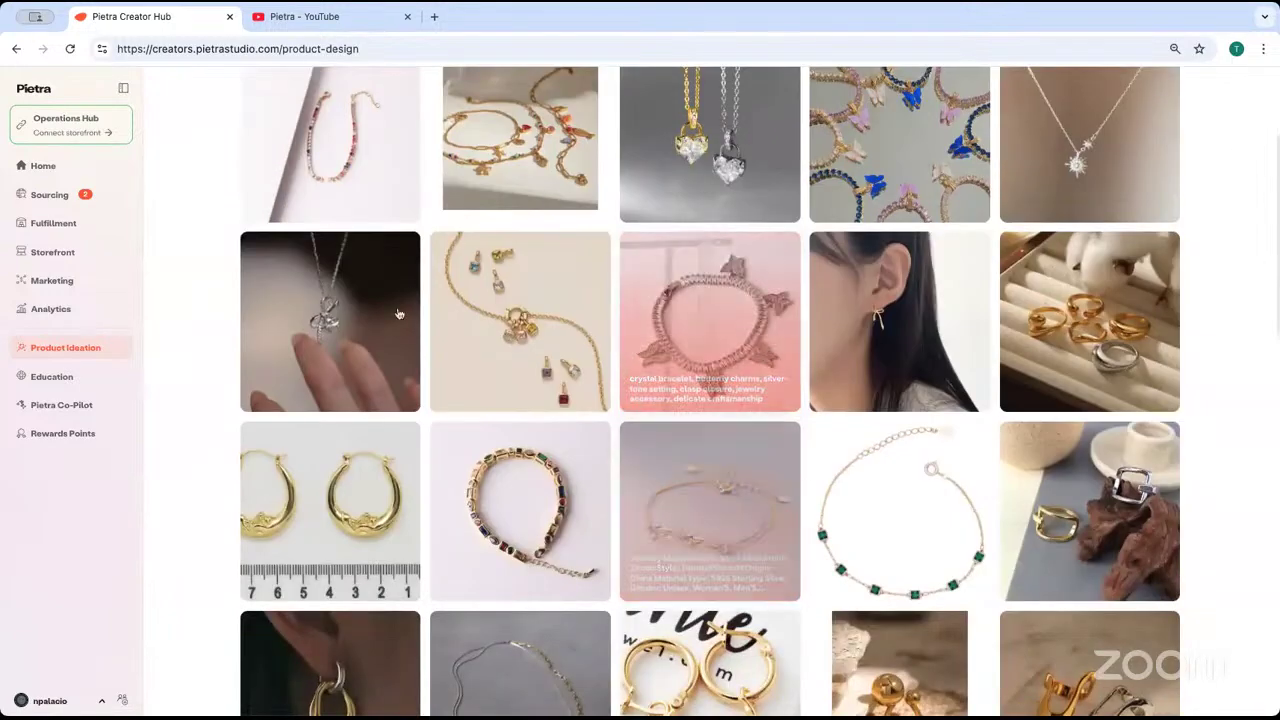
{"action": "scroll", "coordinate": [931, 554], "scroll_direction": "down", "scroll_amount": 3}
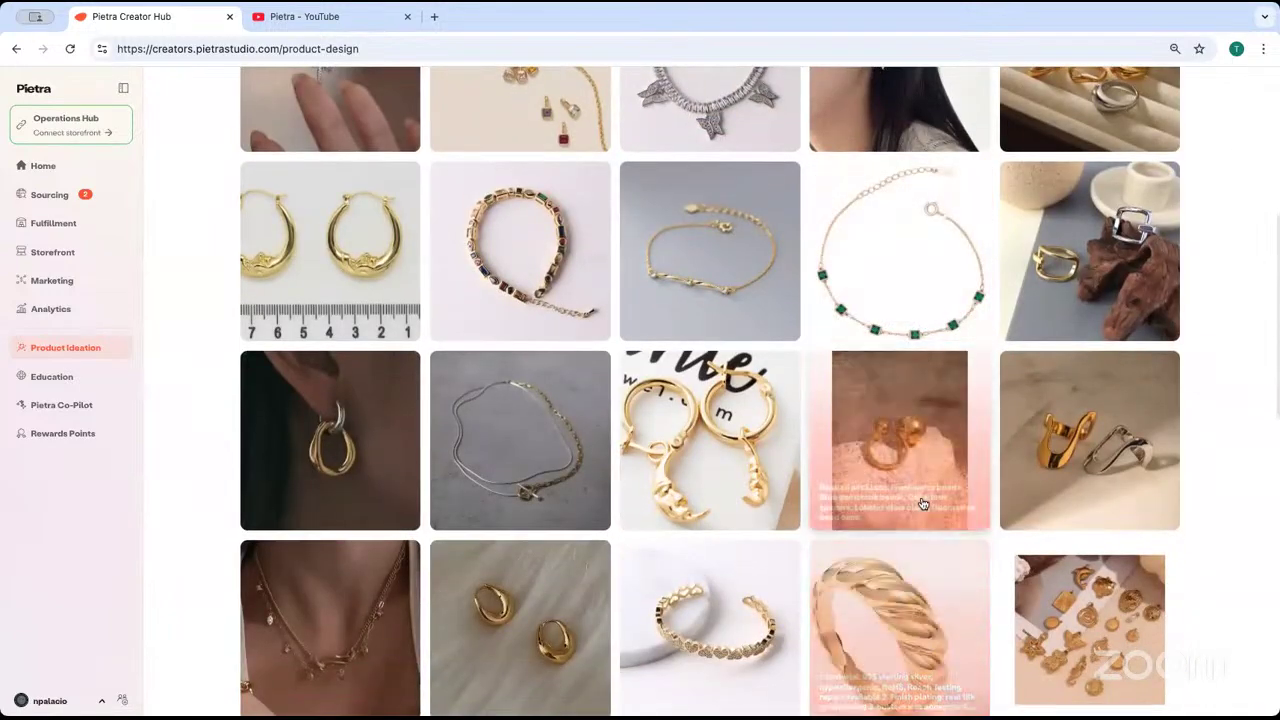
{"action": "scroll", "coordinate": [925, 515], "scroll_direction": "down", "scroll_amount": 3}
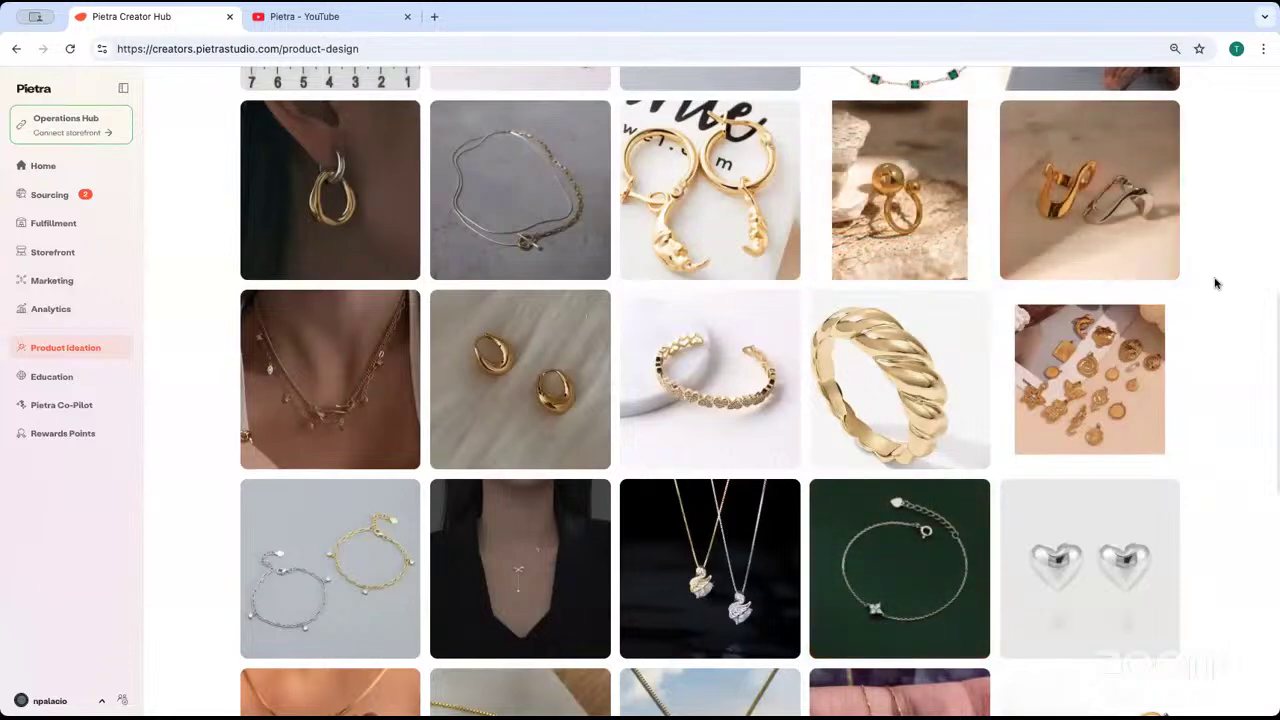
{"action": "left_click", "coordinate": [1079, 548]}
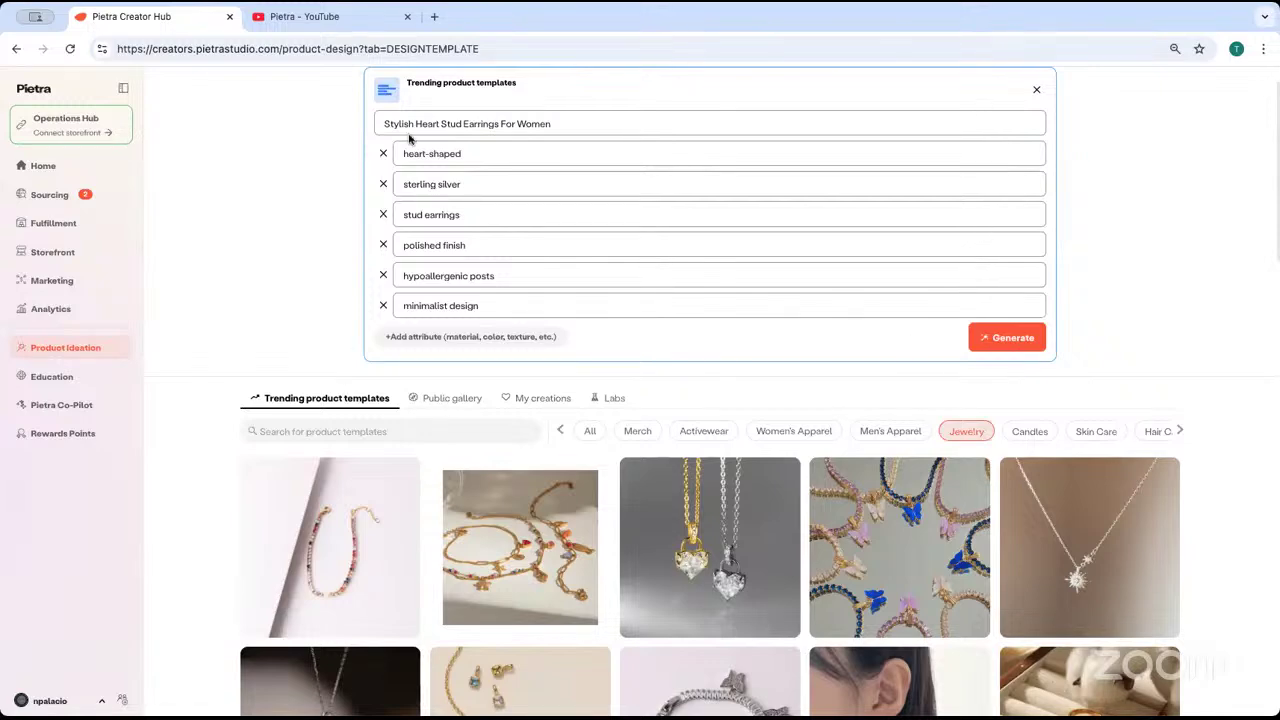
{"action": "left_click", "coordinate": [1035, 94]}
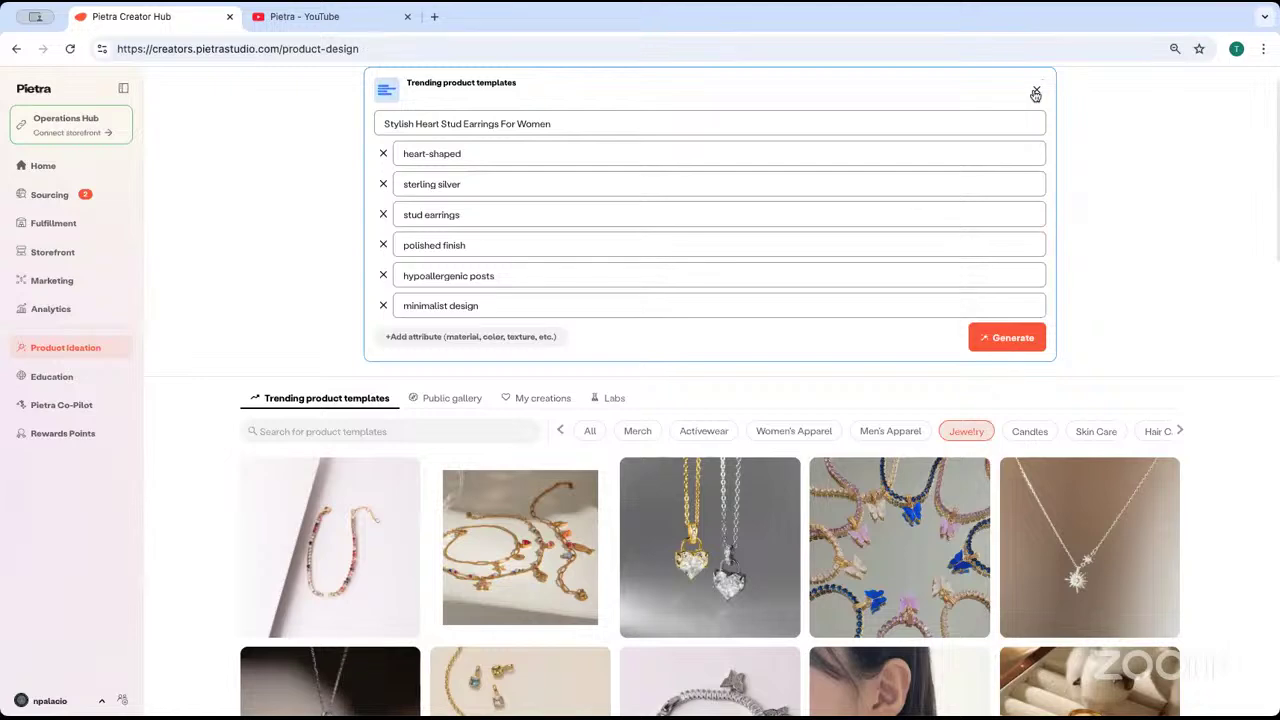
Filter the trending templates to Men's Apparel and search them for "polo shirt" to browse matching designs
{"action": "left_click", "coordinate": [316, 187]}
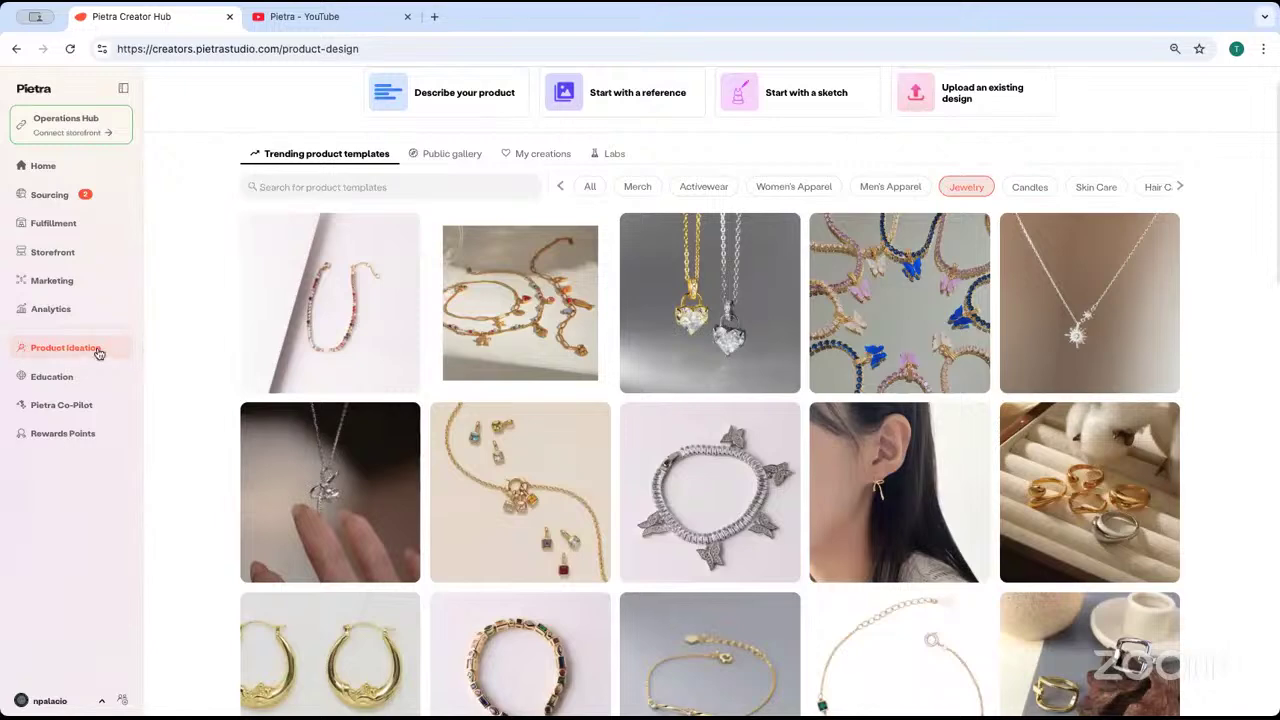
{"action": "left_click", "coordinate": [874, 186]}
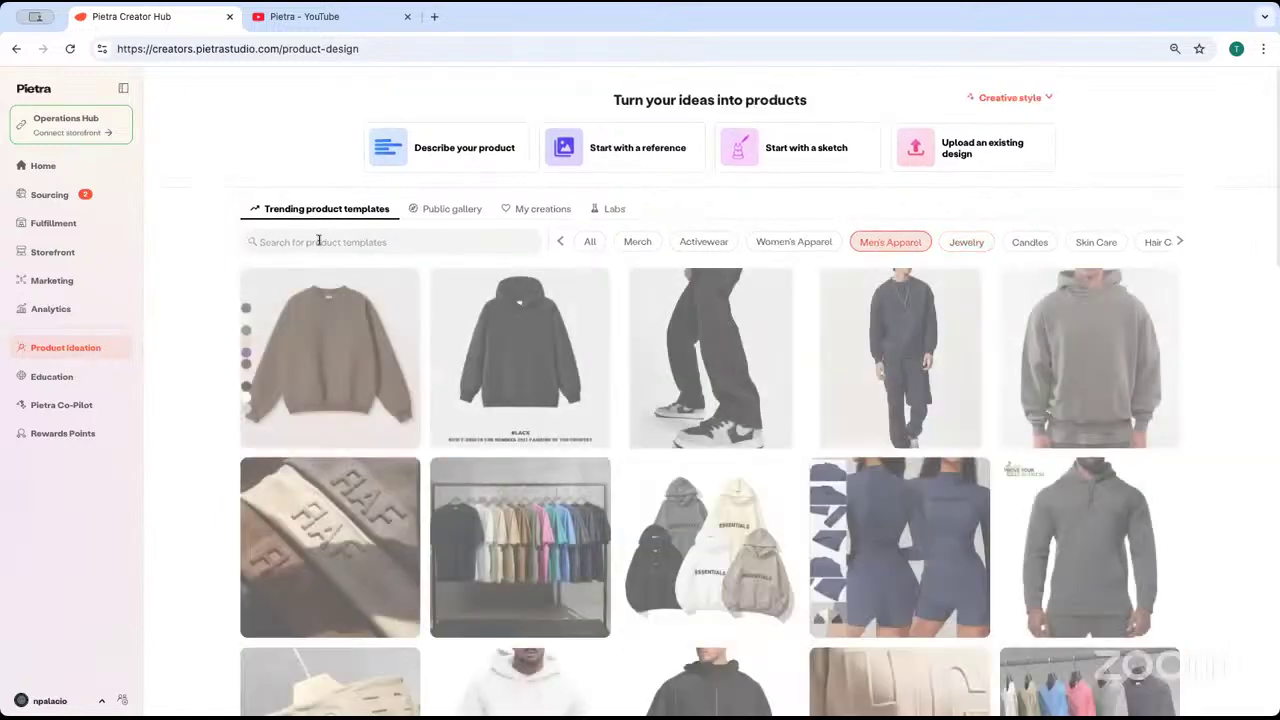
{"action": "left_click", "coordinate": [319, 241]}
{"action": "type", "text": "polo"}
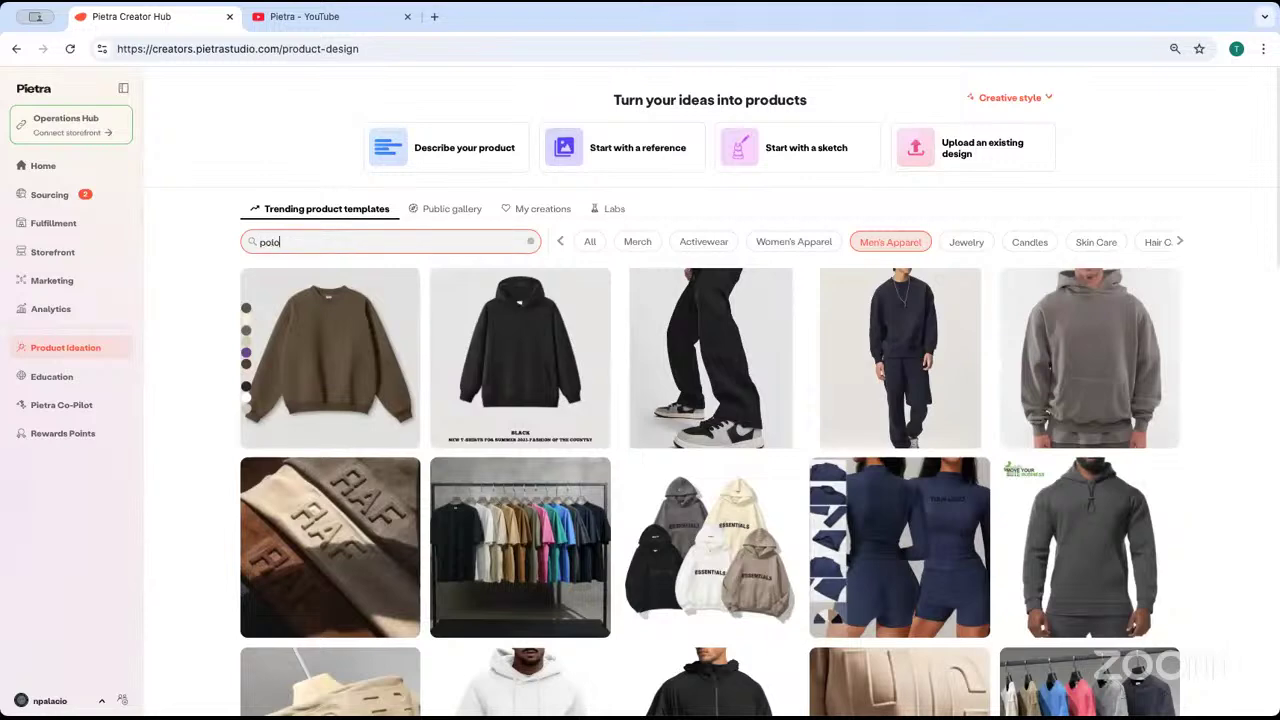
{"action": "type", "text": " short"}
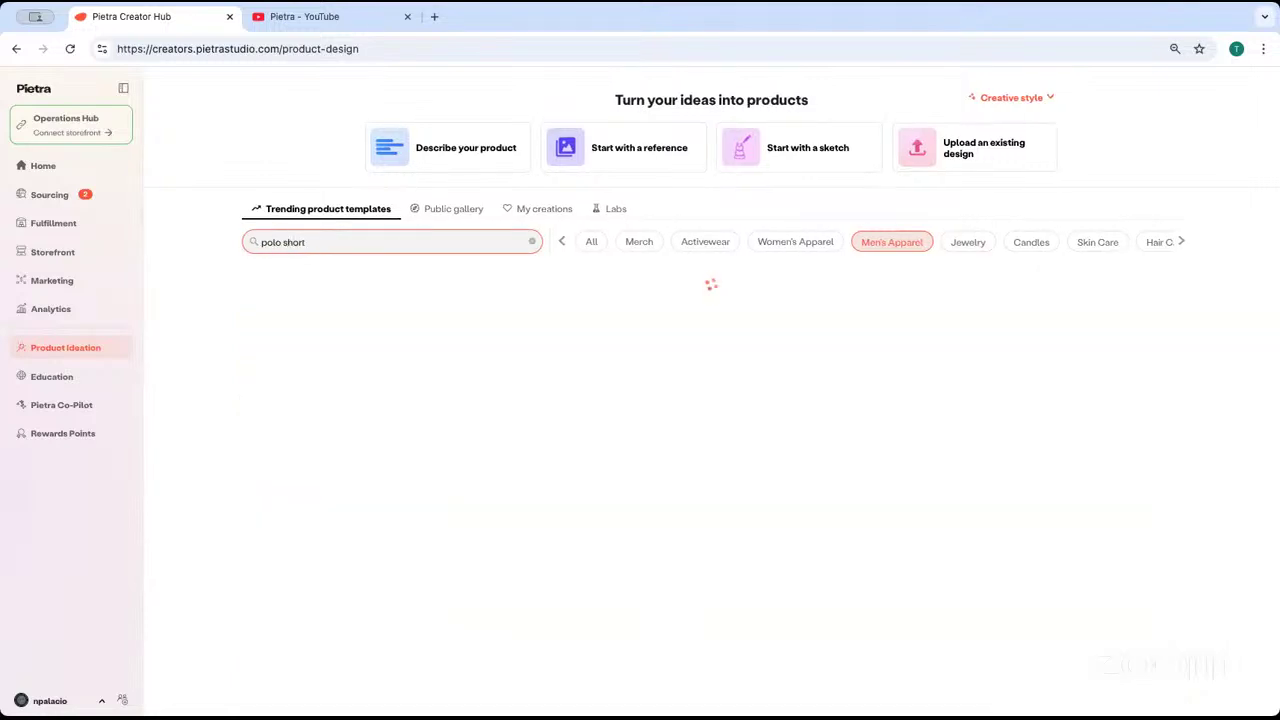
{"action": "key", "text": "BackSpace"}
{"action": "key", "text": "BackSpace"}
{"action": "key", "text": "BackSpace"}
{"action": "type", "text": "irt"}
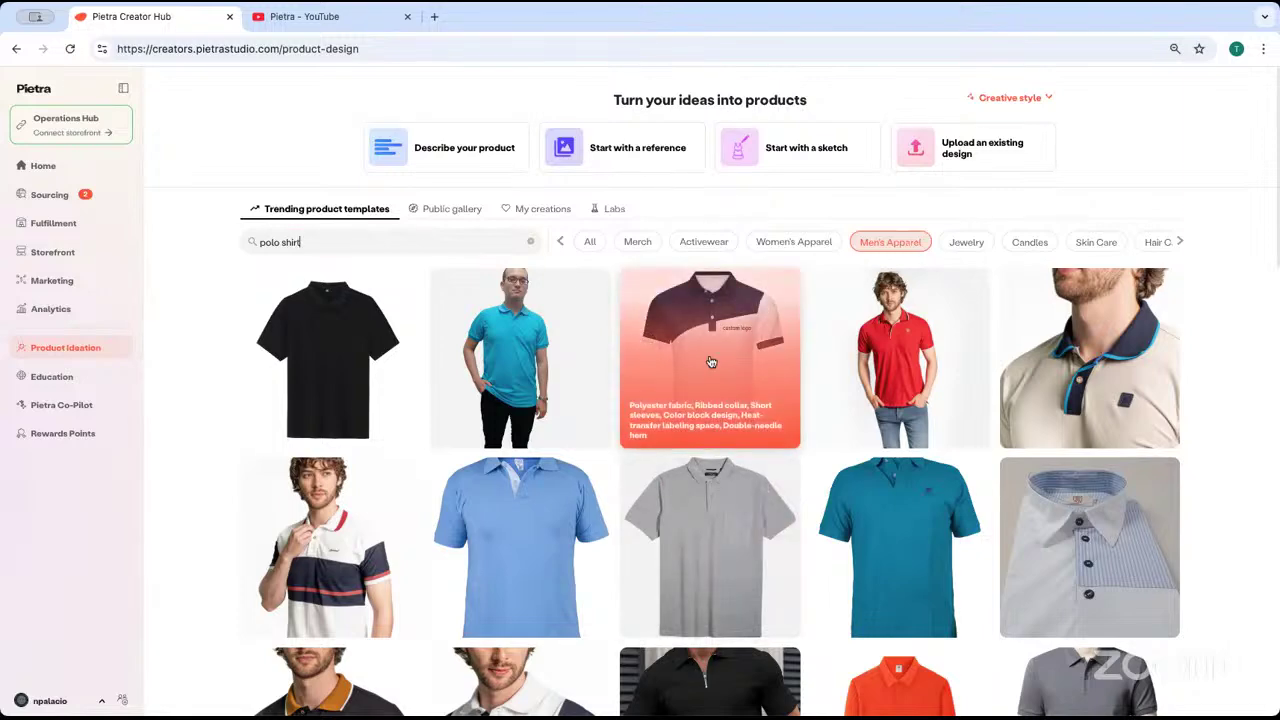
{"action": "scroll", "coordinate": [712, 580], "scroll_direction": "down", "scroll_amount": 3}
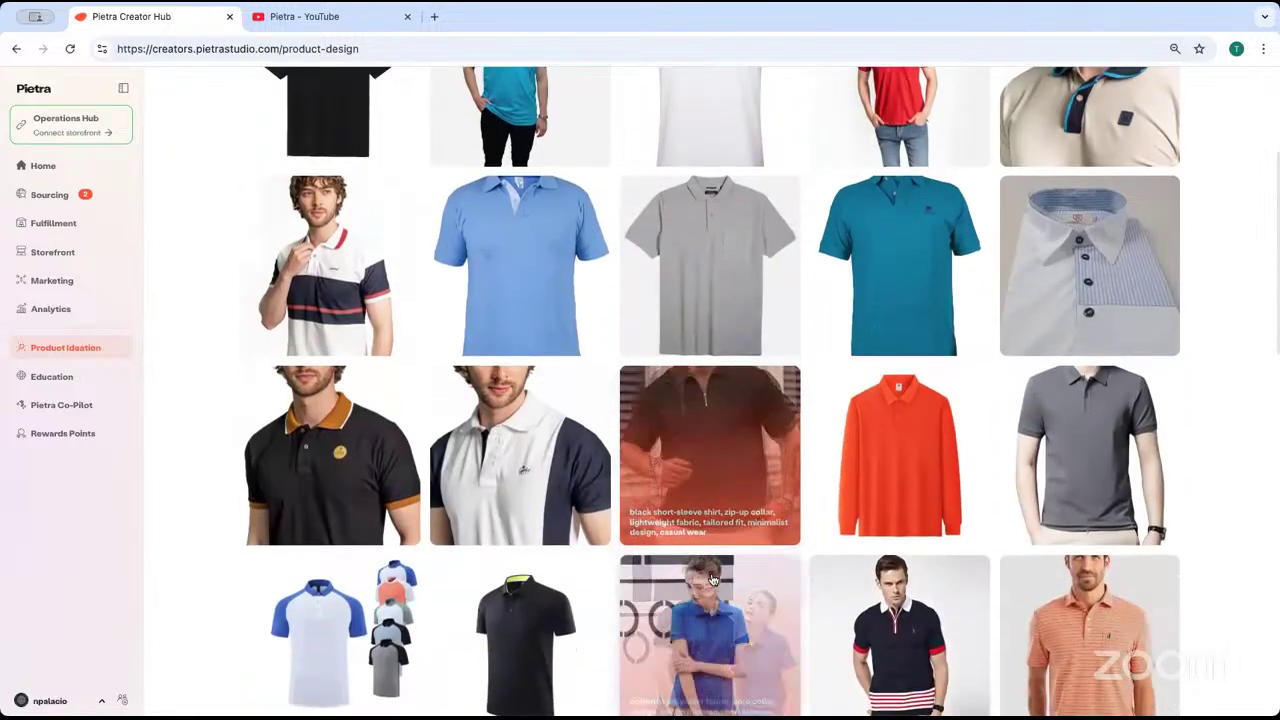
{"action": "scroll", "coordinate": [712, 580], "scroll_direction": "down", "scroll_amount": 1}
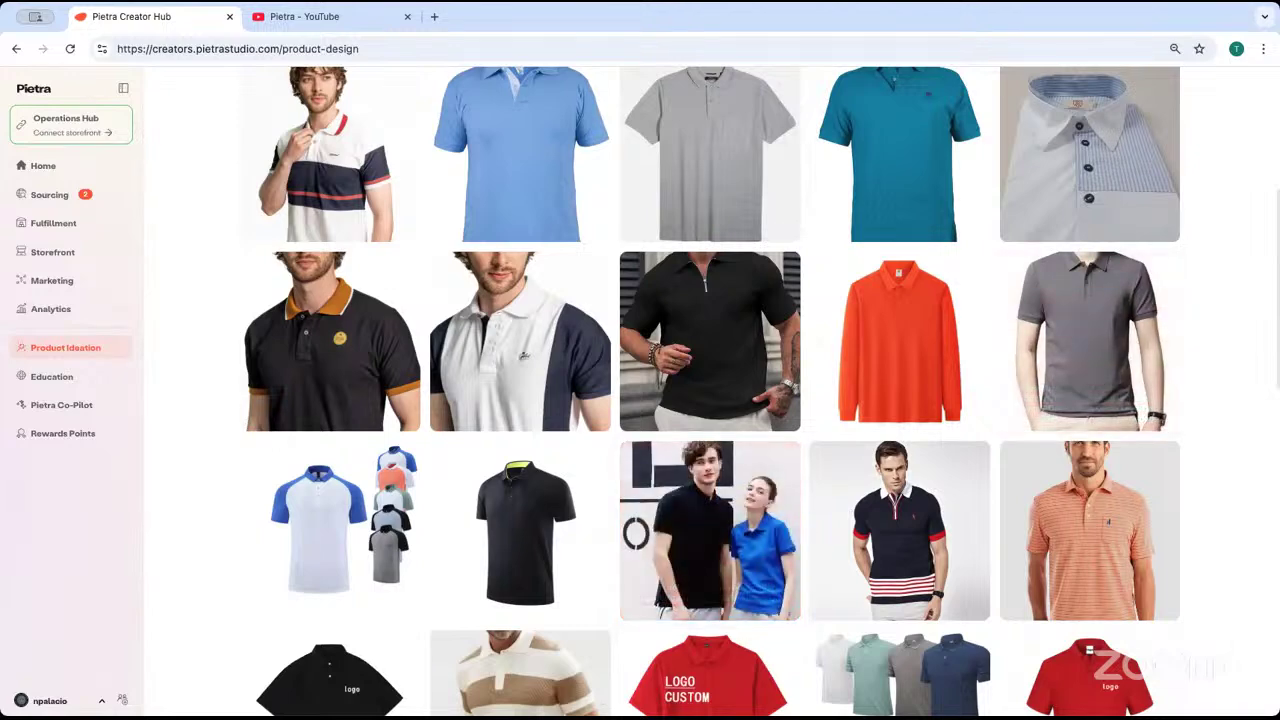
Browse the polo shirt results and load the navy polka dot polo as the product template
{"action": "scroll", "coordinate": [860, 413], "scroll_direction": "down", "scroll_amount": 3}
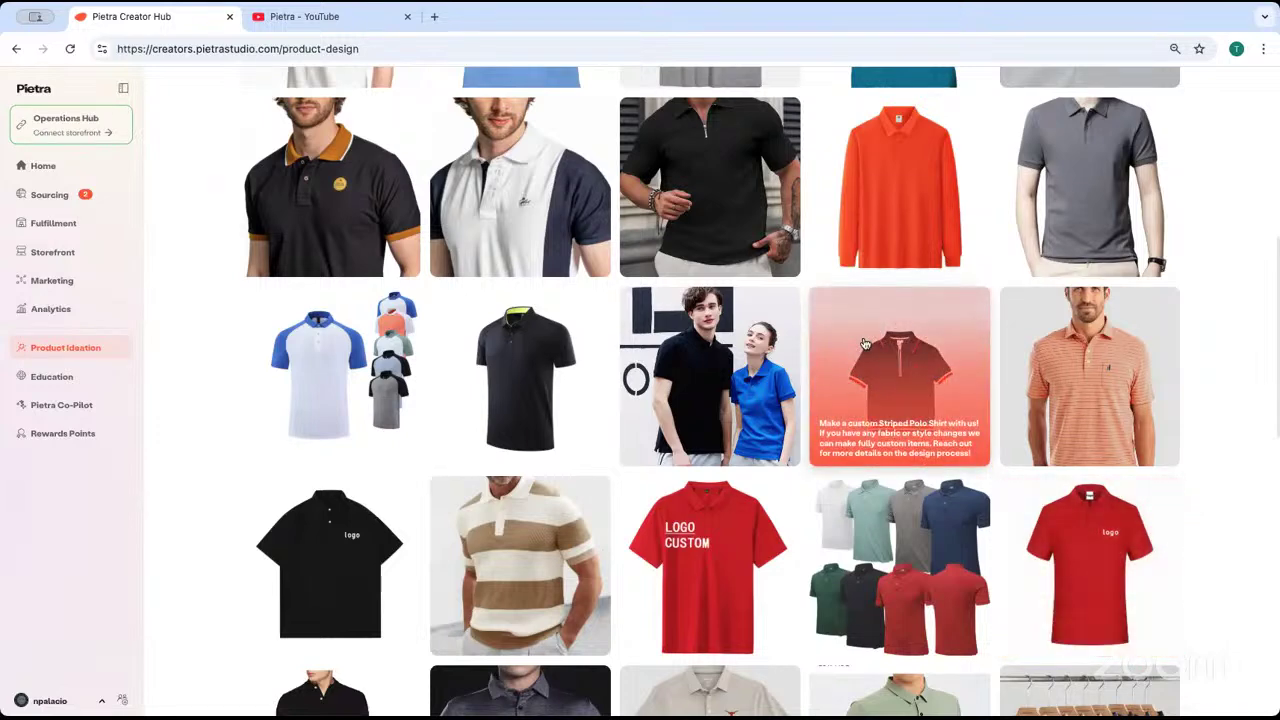
{"action": "scroll", "coordinate": [865, 344], "scroll_direction": "down", "scroll_amount": 1}
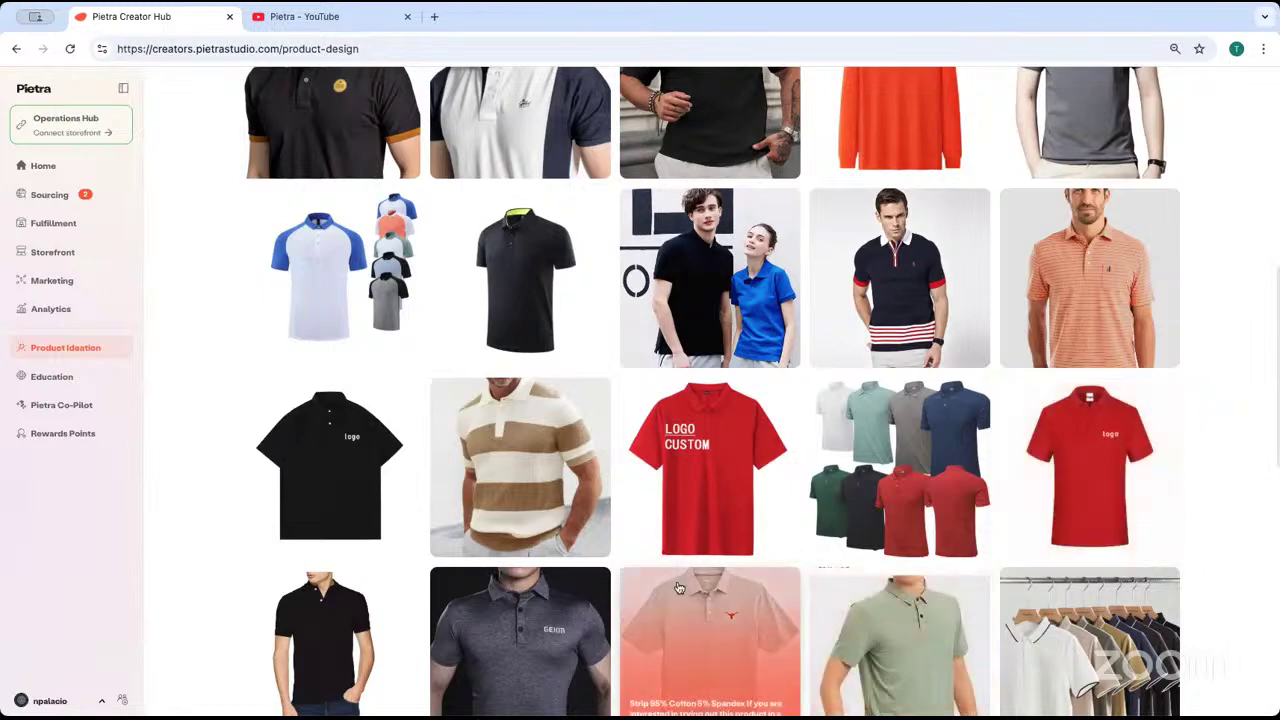
{"action": "scroll", "coordinate": [720, 578], "scroll_direction": "up", "scroll_amount": 1}
{"action": "scroll", "coordinate": [762, 569], "scroll_direction": "down", "scroll_amount": 1}
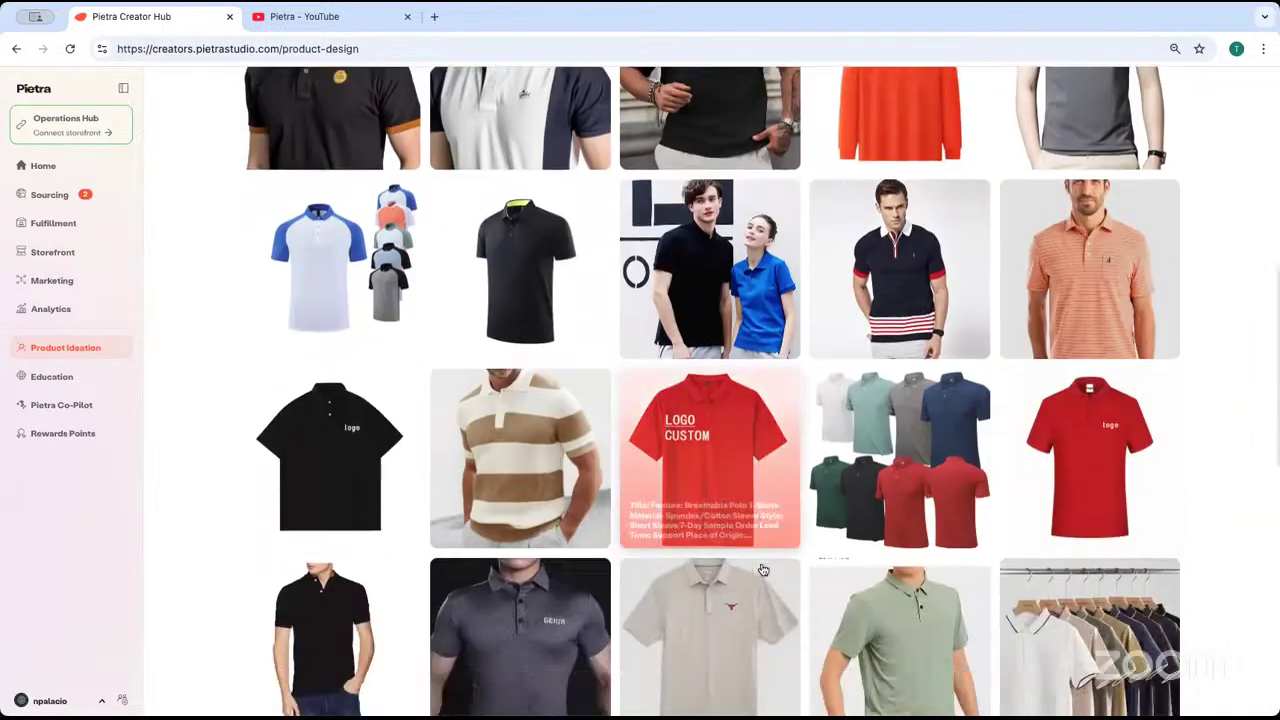
{"action": "scroll", "coordinate": [762, 569], "scroll_direction": "down", "scroll_amount": 4}
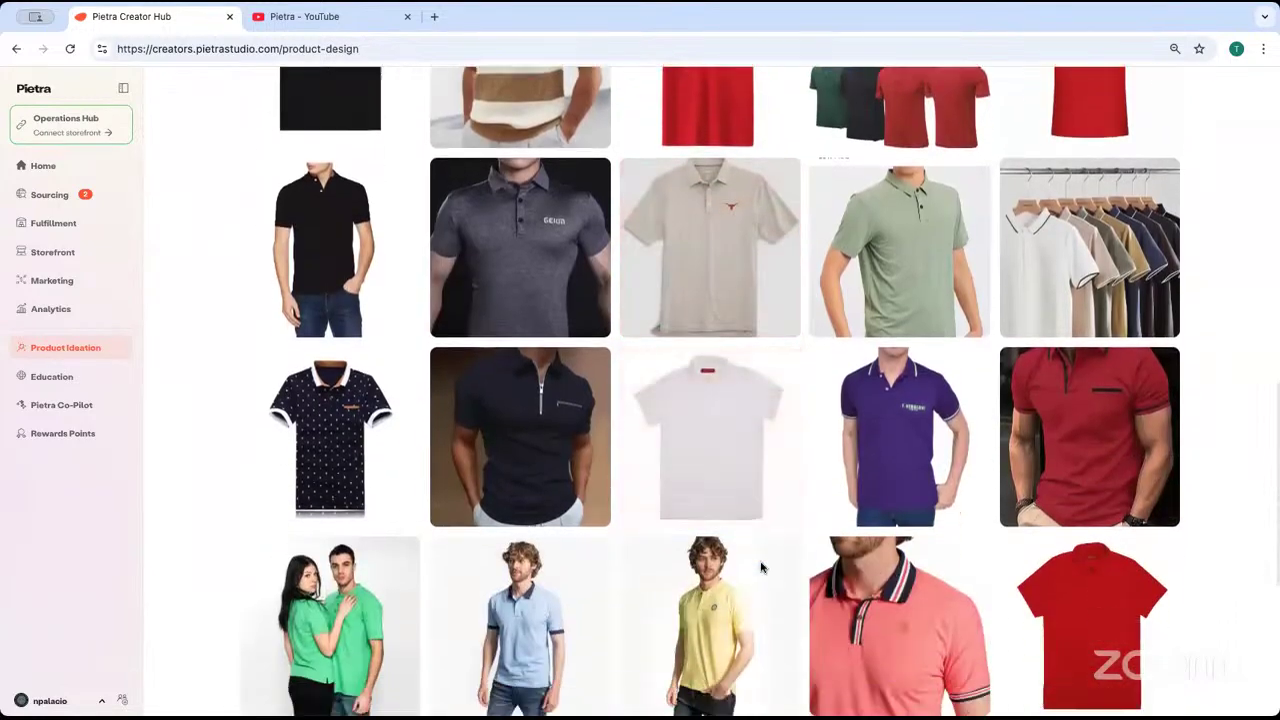
{"action": "scroll", "coordinate": [760, 567], "scroll_direction": "down", "scroll_amount": 1}
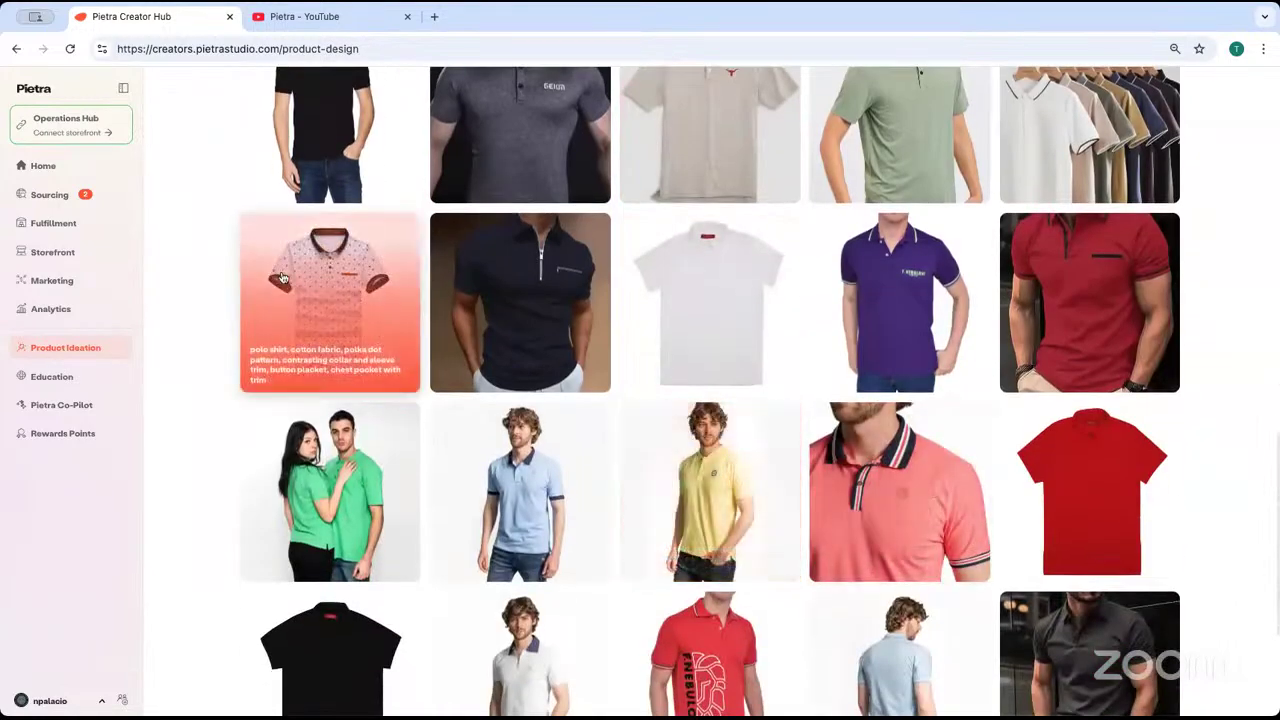
{"action": "left_click", "coordinate": [312, 317]}
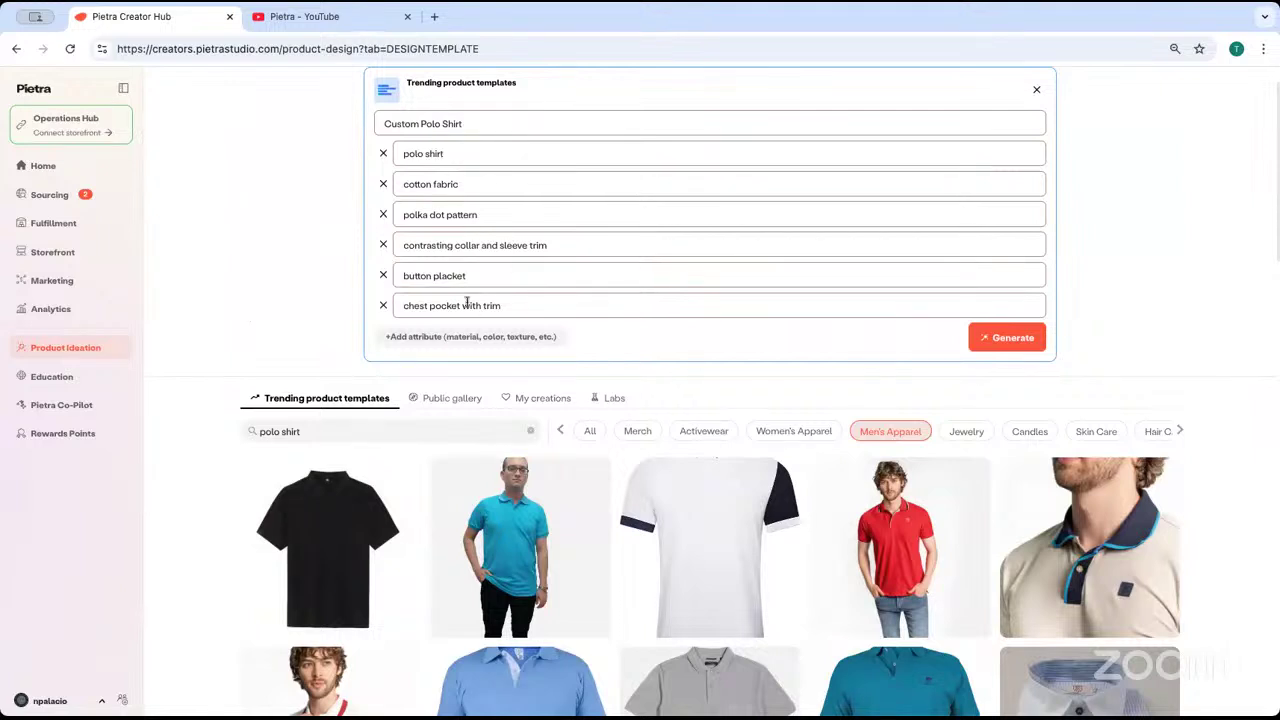
Add a "solid blue collar" attribute to the Custom Polo Shirt template and remove the button placket attribute
{"action": "left_click", "coordinate": [529, 338]}
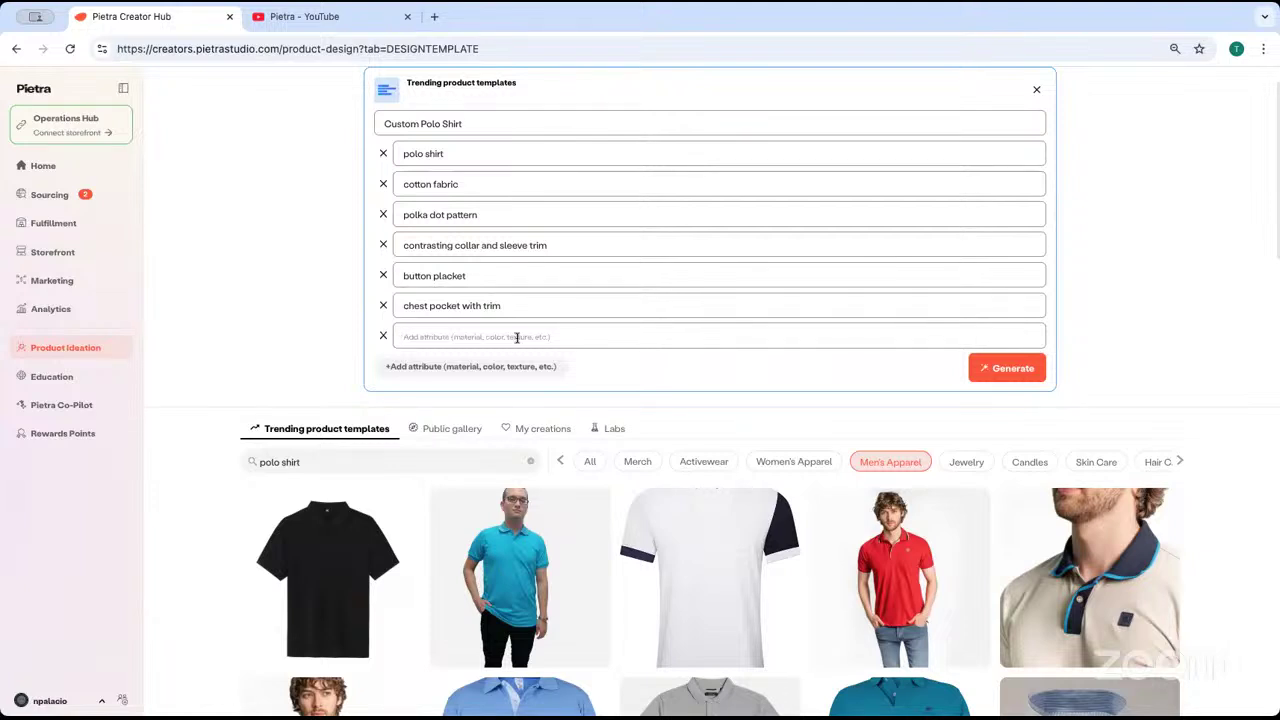
{"action": "type", "text": "solid blue collar"}
{"action": "left_click", "coordinate": [383, 276]}
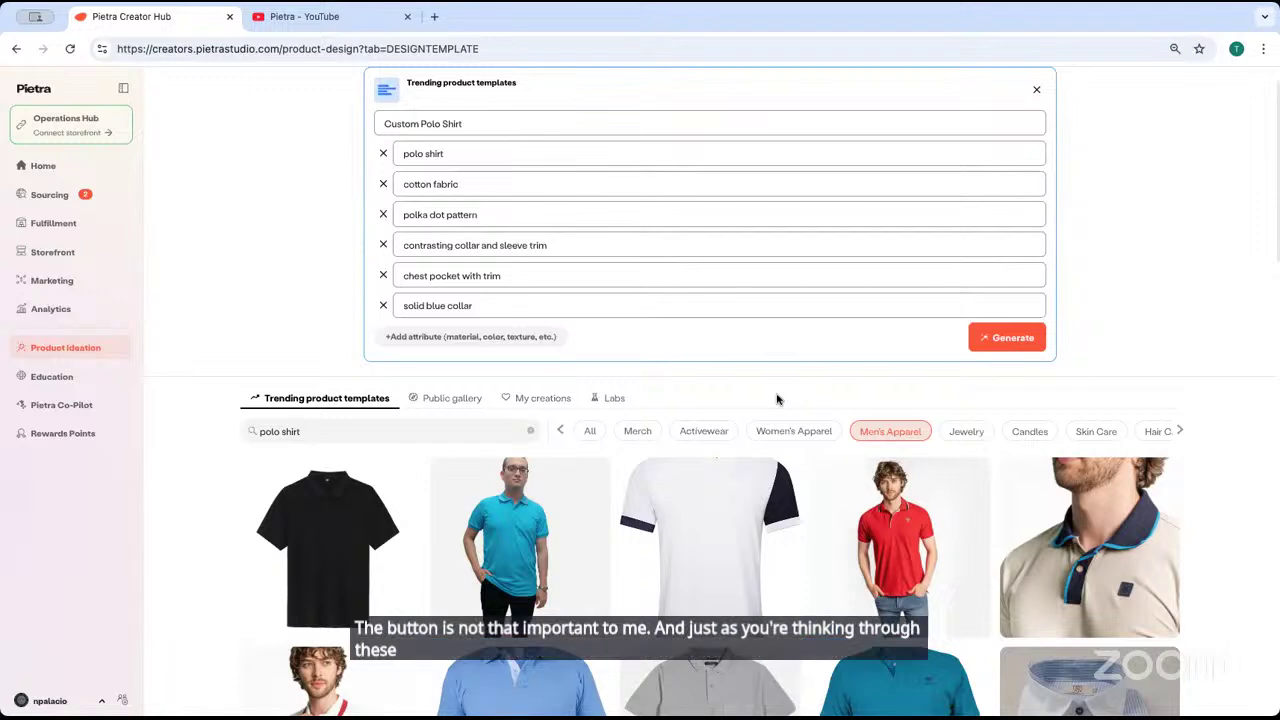
Change the fabric attribute to "light blue cotton fabric" and generate the polo shirt designs
{"action": "scroll", "coordinate": [777, 399], "scroll_direction": "up", "scroll_amount": 1}
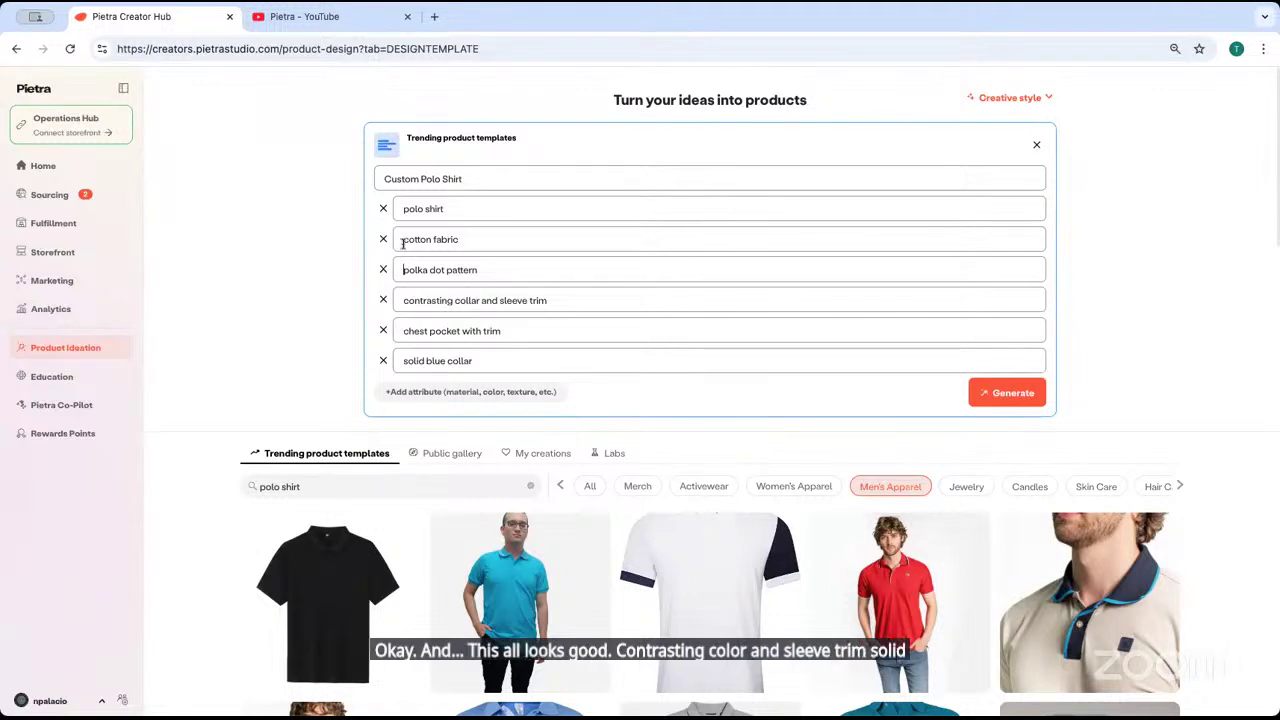
{"action": "type", "text": "light blue"}
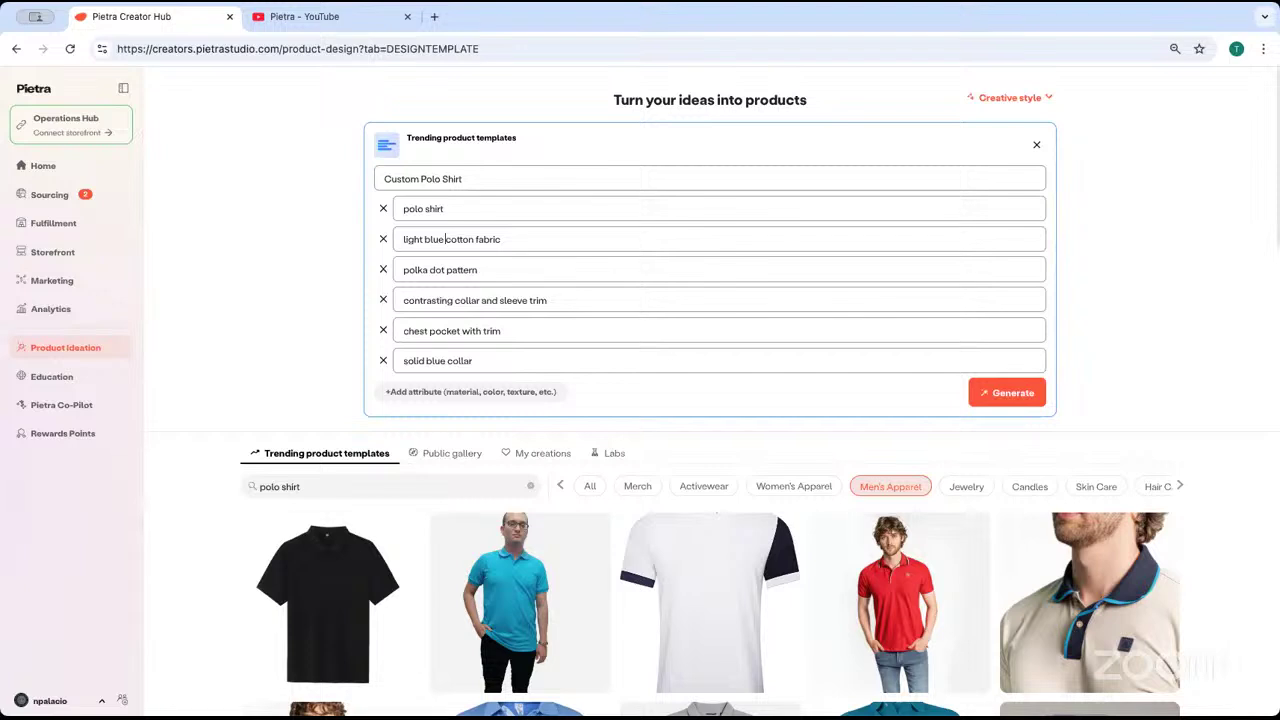
{"action": "left_click", "coordinate": [1001, 396]}
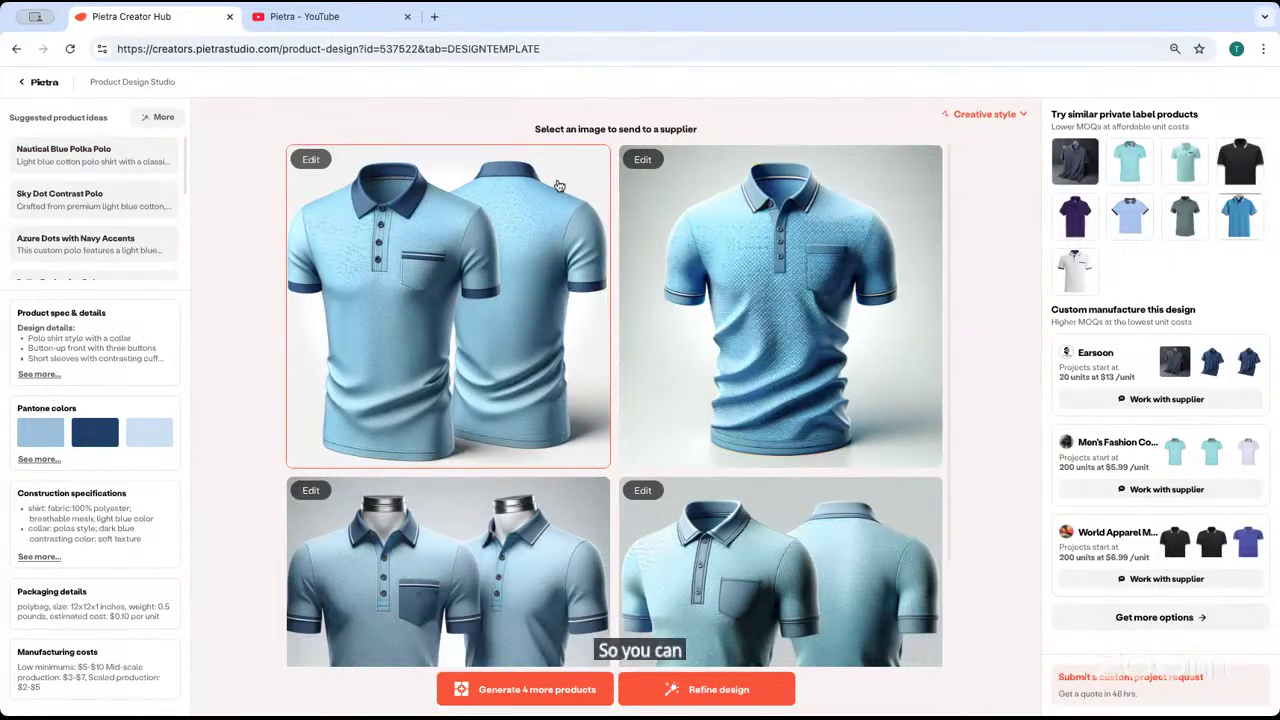
Show the Pantone color names for the generated light blue polo designs
{"action": "key", "text": "ctrl+minus"}
{"action": "key", "text": "ctrl+minus"}
{"action": "key", "text": "ctrl+0"}
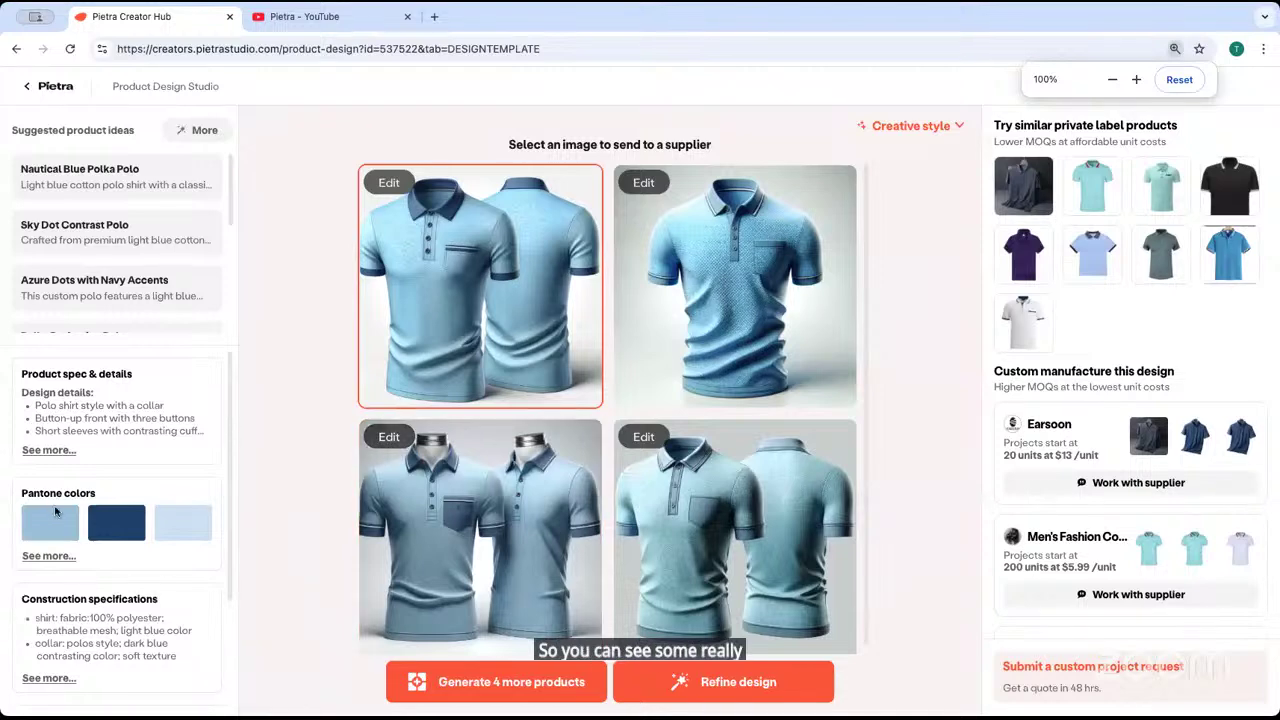
{"action": "left_click", "coordinate": [48, 556]}
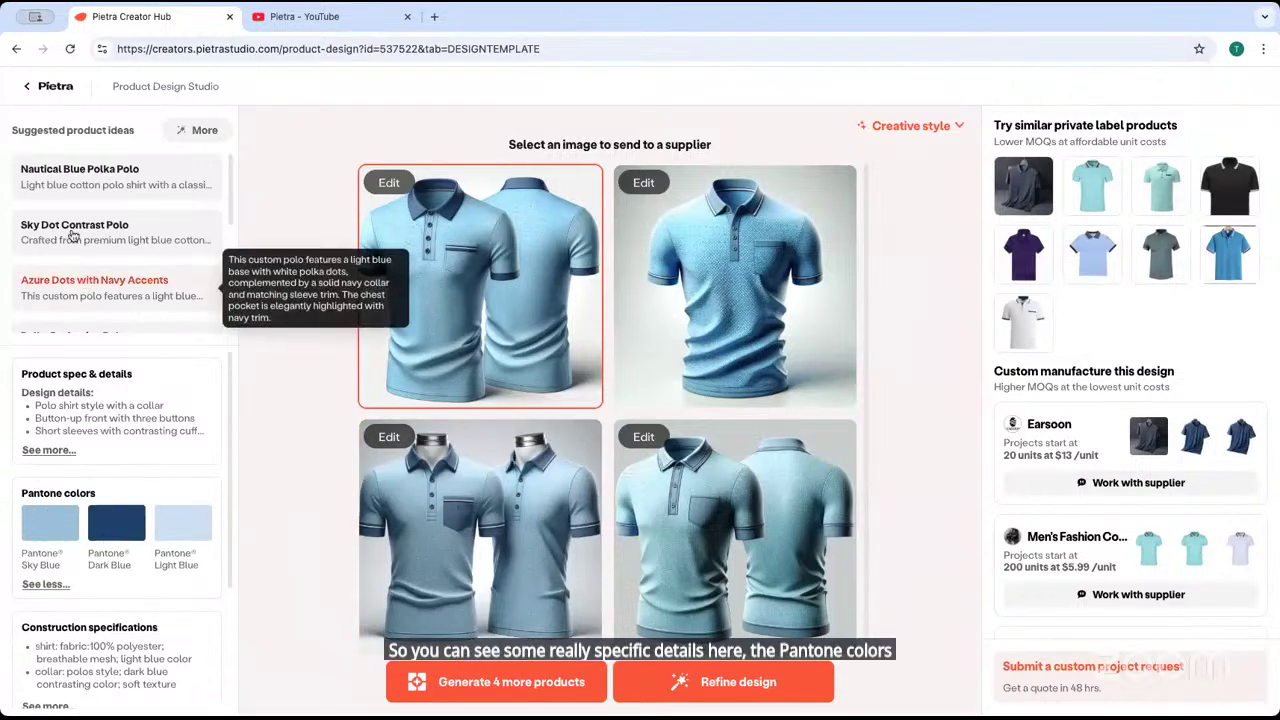
Generate images from the Sky Dot Contrast Polo idea and review the expanded product specs, packaging details and manufacturing costs
{"action": "scroll", "coordinate": [86, 215], "scroll_direction": "down", "scroll_amount": 1}
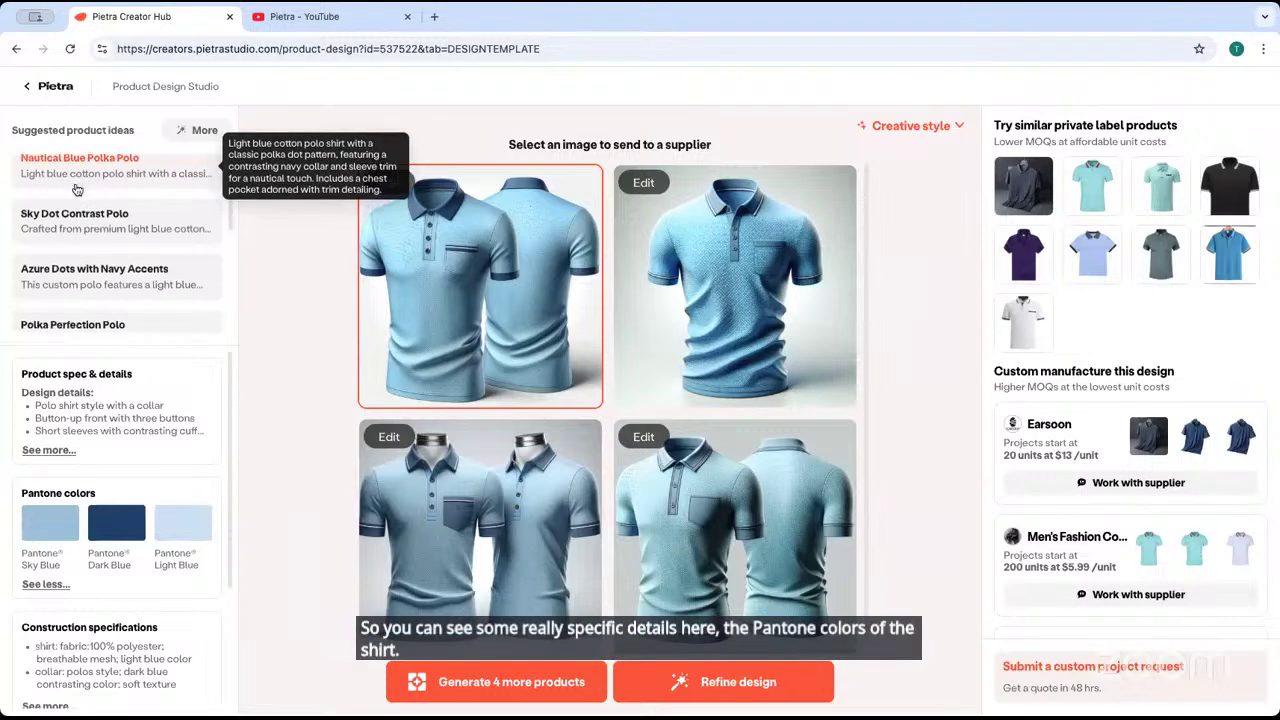
{"action": "left_click", "coordinate": [84, 227]}
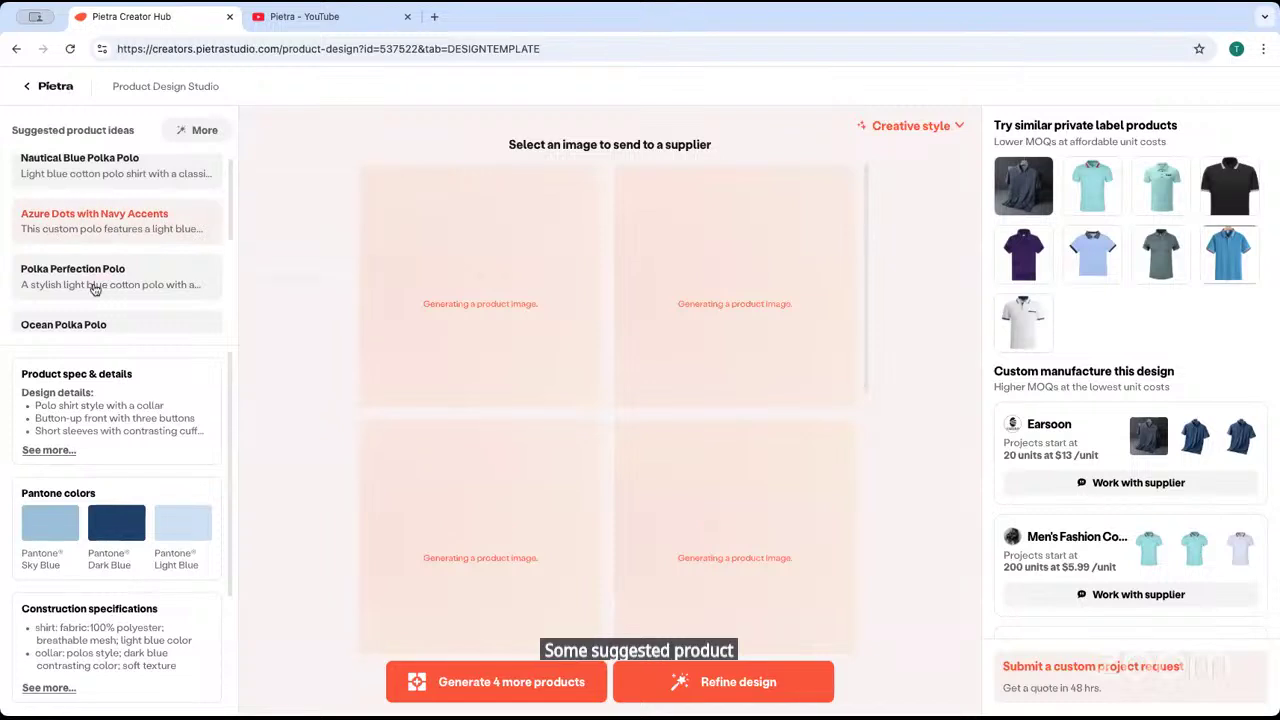
{"action": "left_click", "coordinate": [52, 450]}
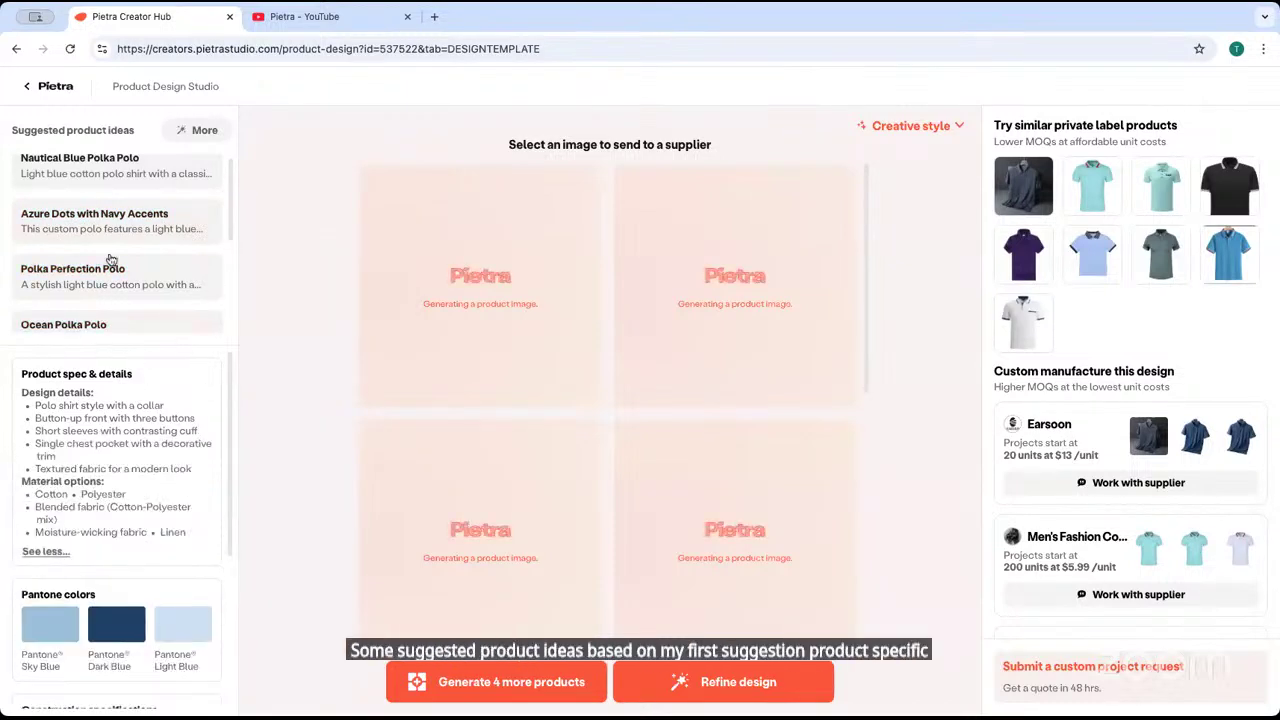
{"action": "scroll", "coordinate": [111, 259], "scroll_direction": "down", "scroll_amount": 3}
{"action": "scroll", "coordinate": [100, 560], "scroll_direction": "down", "scroll_amount": 5}
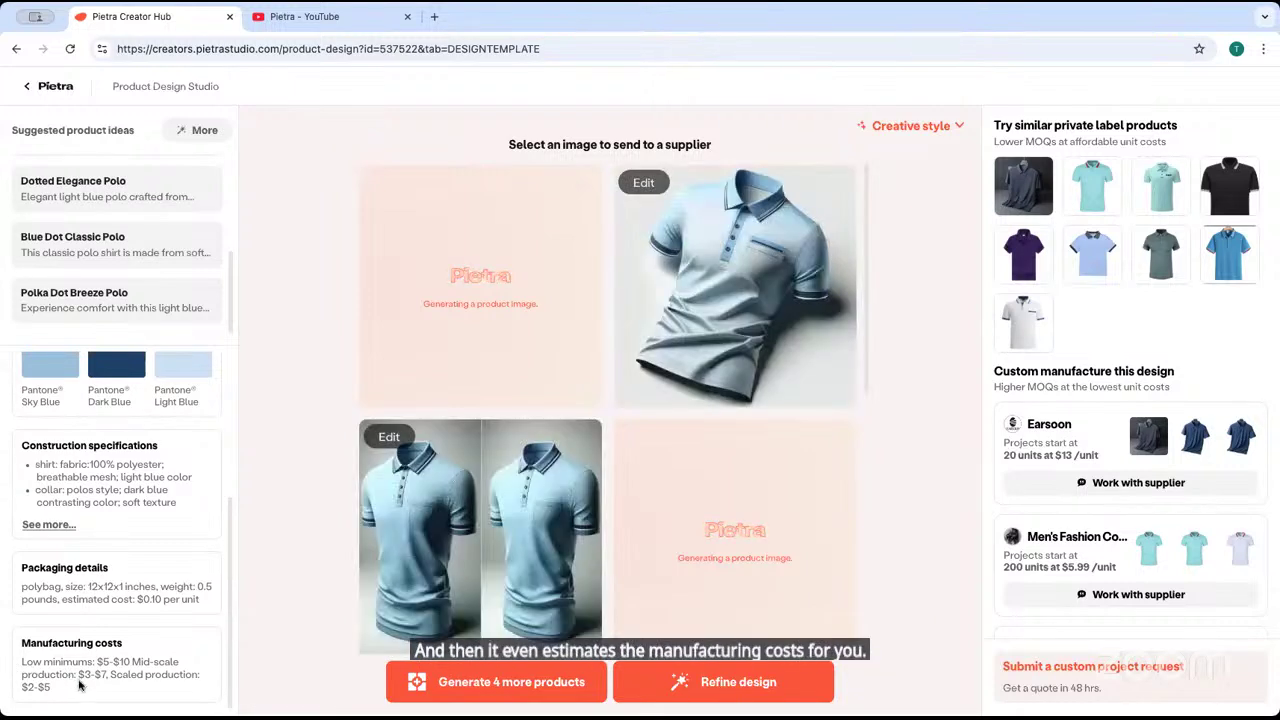
Open the polka dot polo image and add a measurement on its collar with the note "2 in collar"
{"action": "key", "text": "ctrl+minus"}
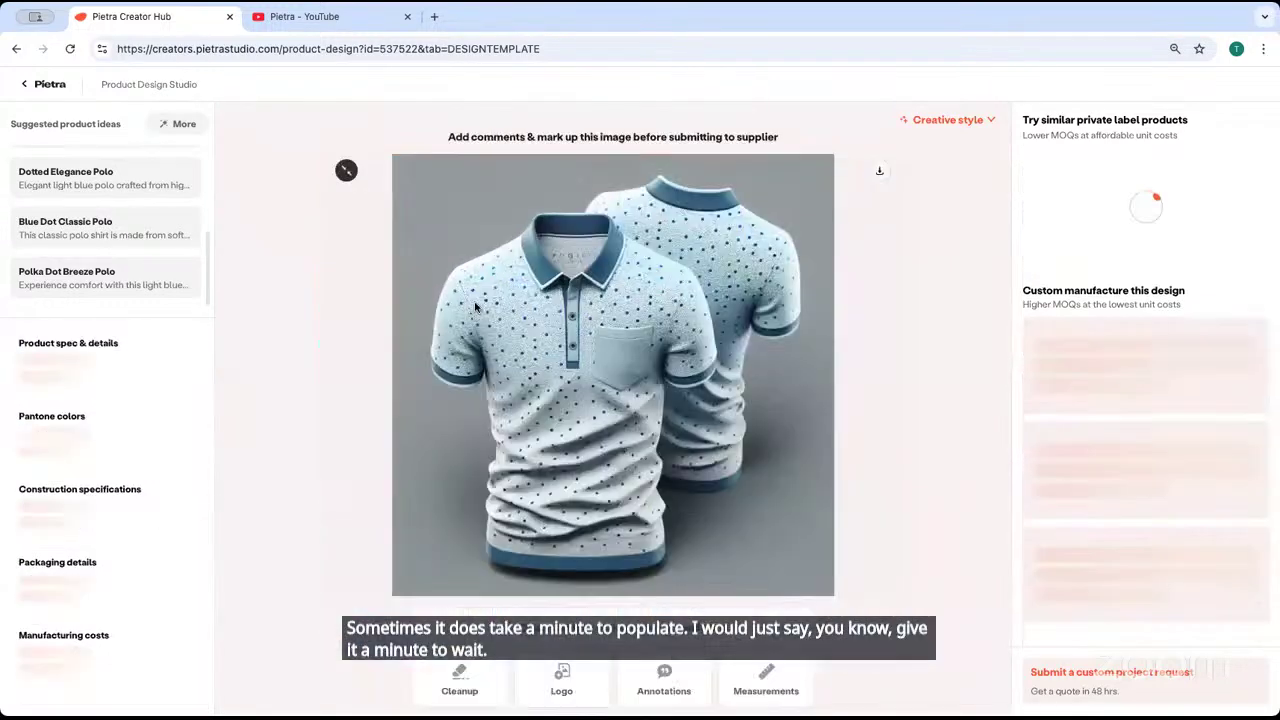
{"action": "left_click", "coordinate": [478, 310]}
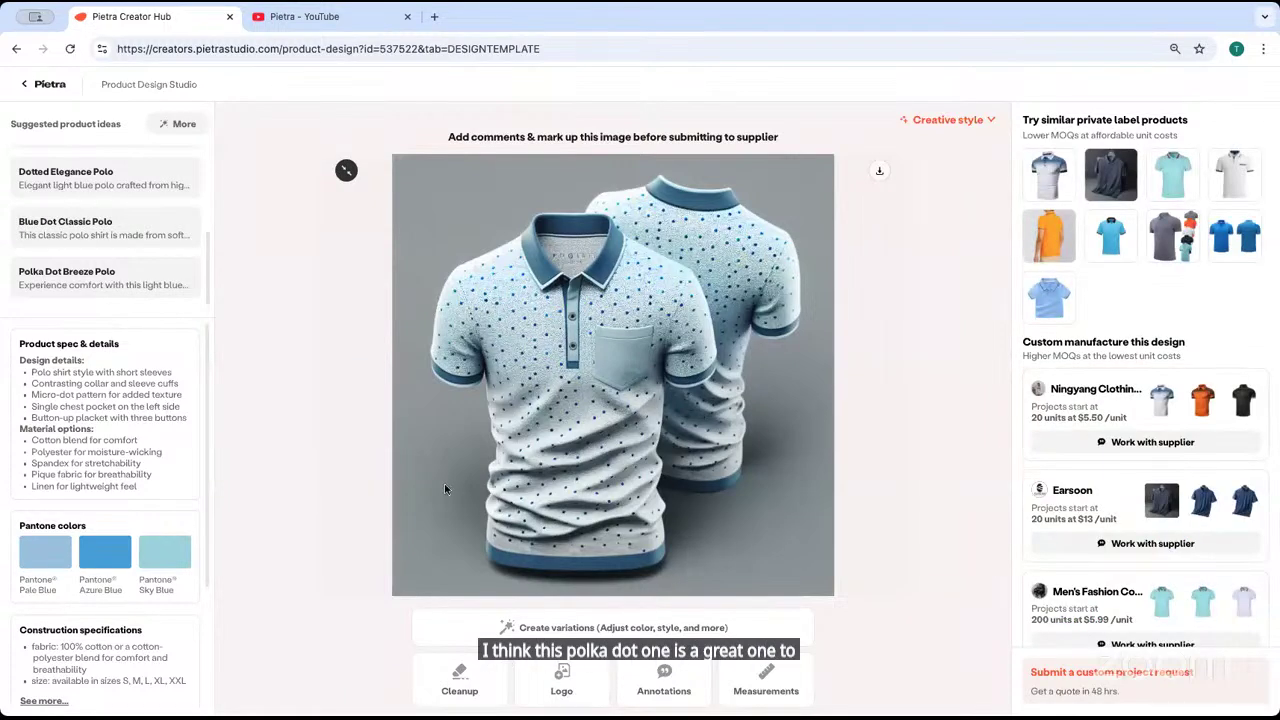
{"action": "left_click", "coordinate": [779, 681]}
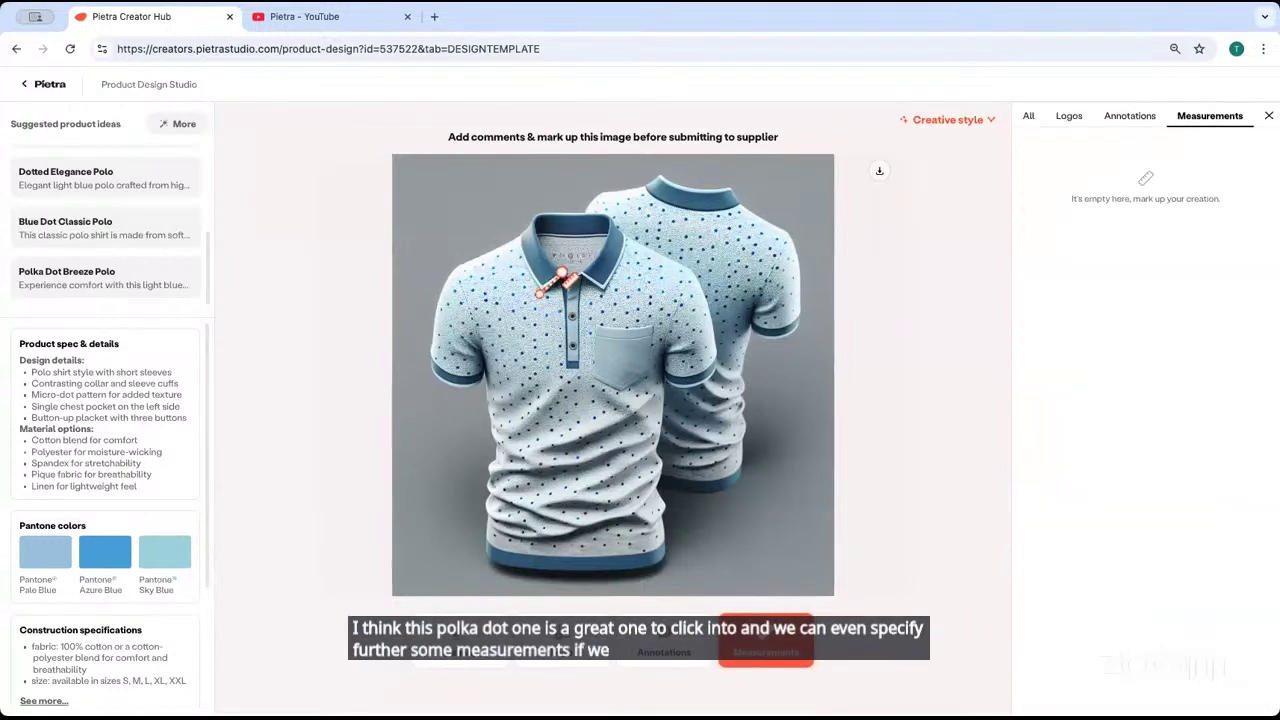
{"action": "left_click", "coordinate": [541, 293]}
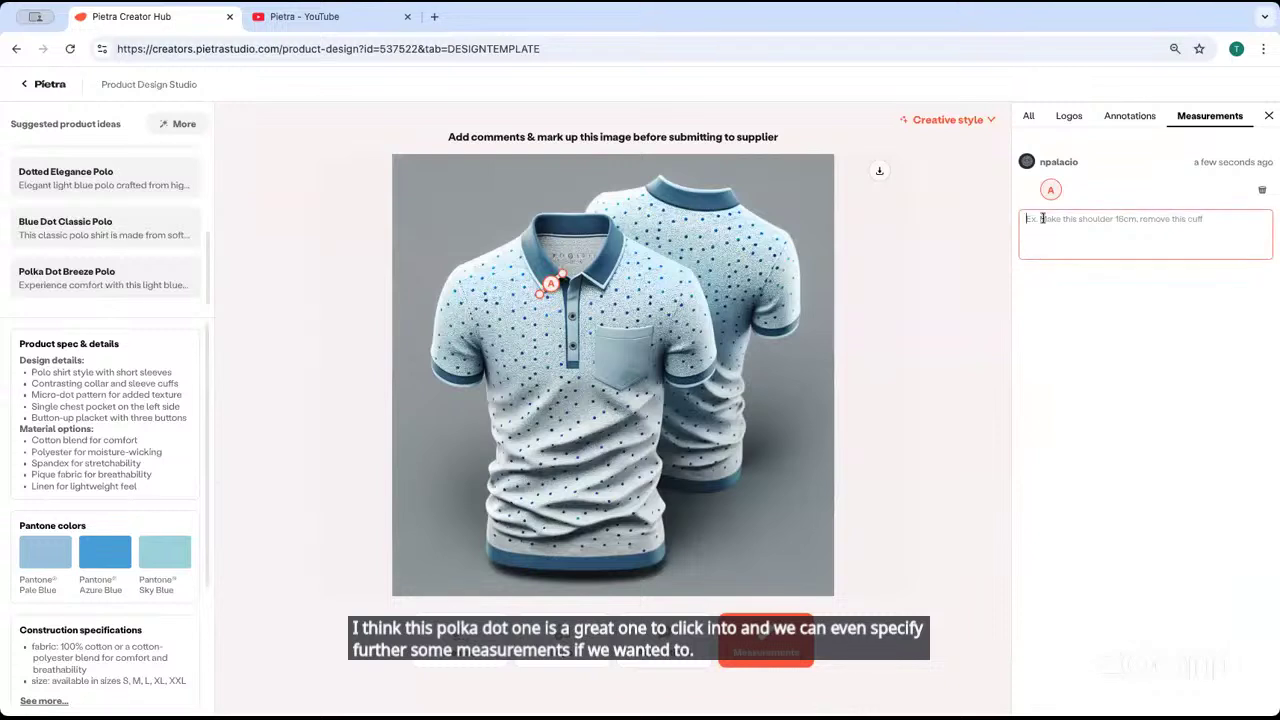
{"action": "type", "text": "2 inc"}
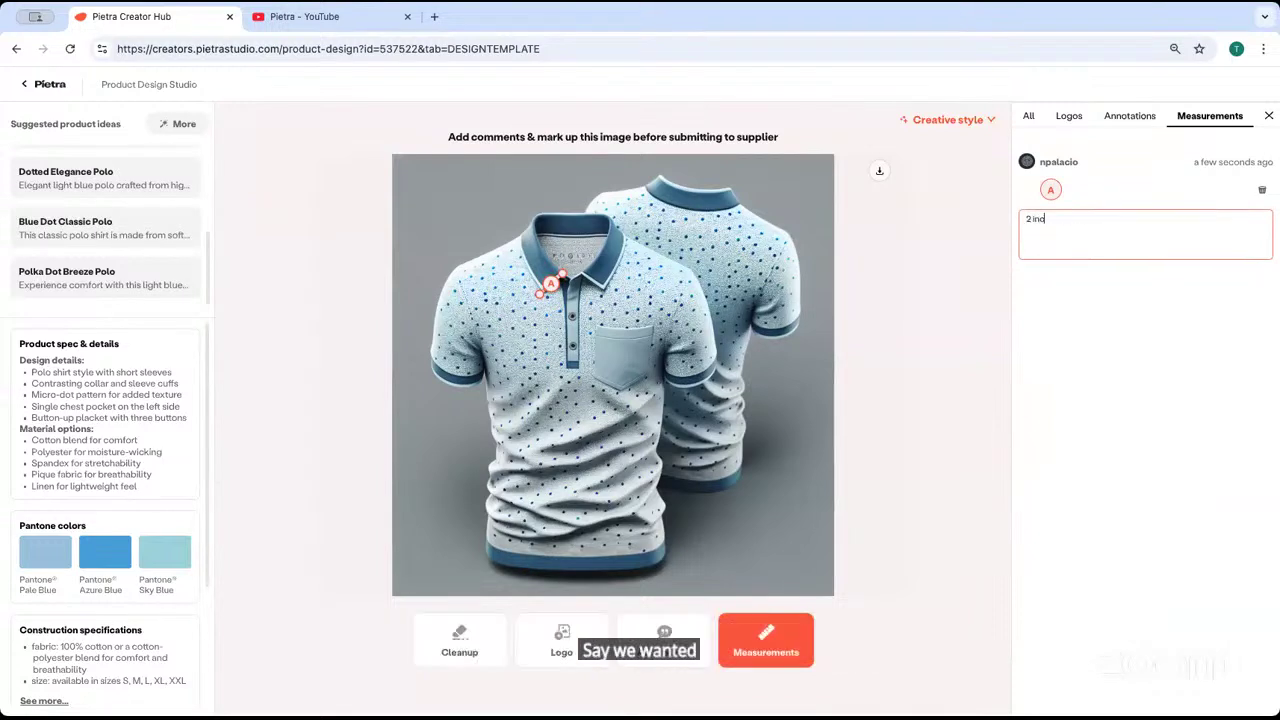
{"action": "type", "text": "he"}
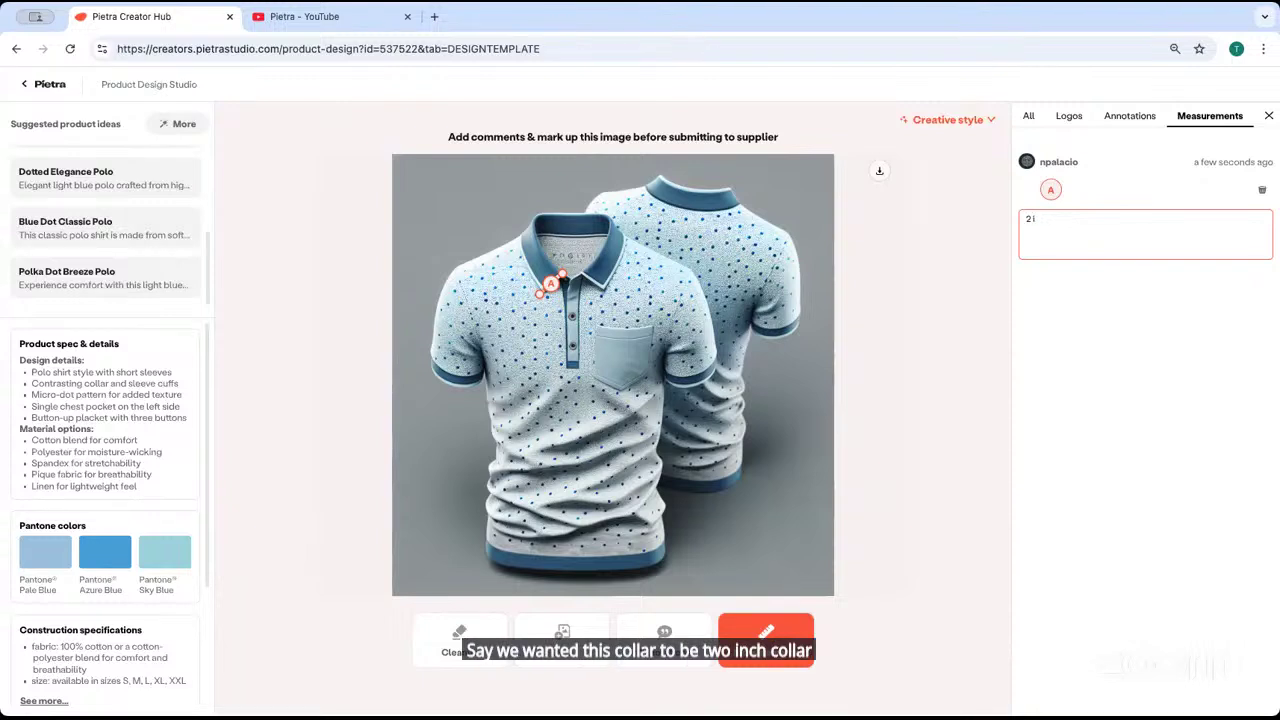
{"action": "type", "text": " in"}
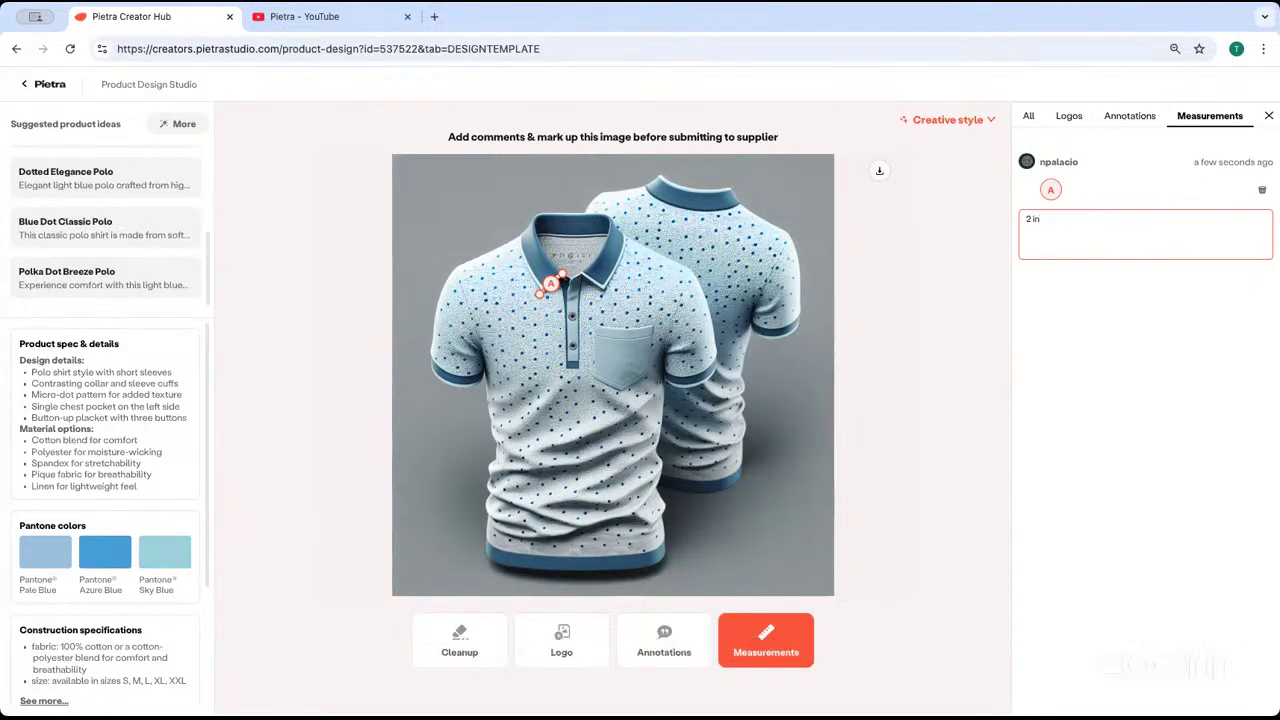
{"action": "type", "text": " che"}
{"action": "type", "text": "lar"}
{"action": "left_click", "coordinate": [1062, 320]}
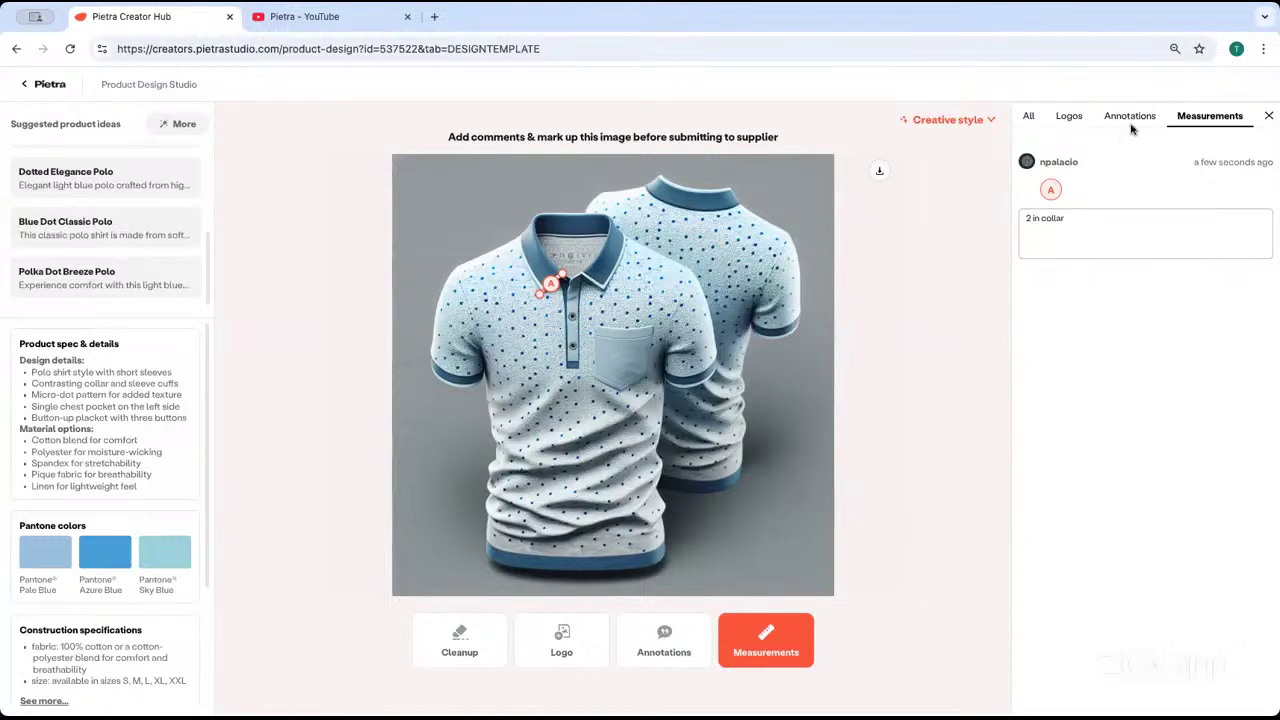
Add an annotation reading "light blue pocket" on the polo's chest pocket
{"action": "left_click", "coordinate": [664, 638]}
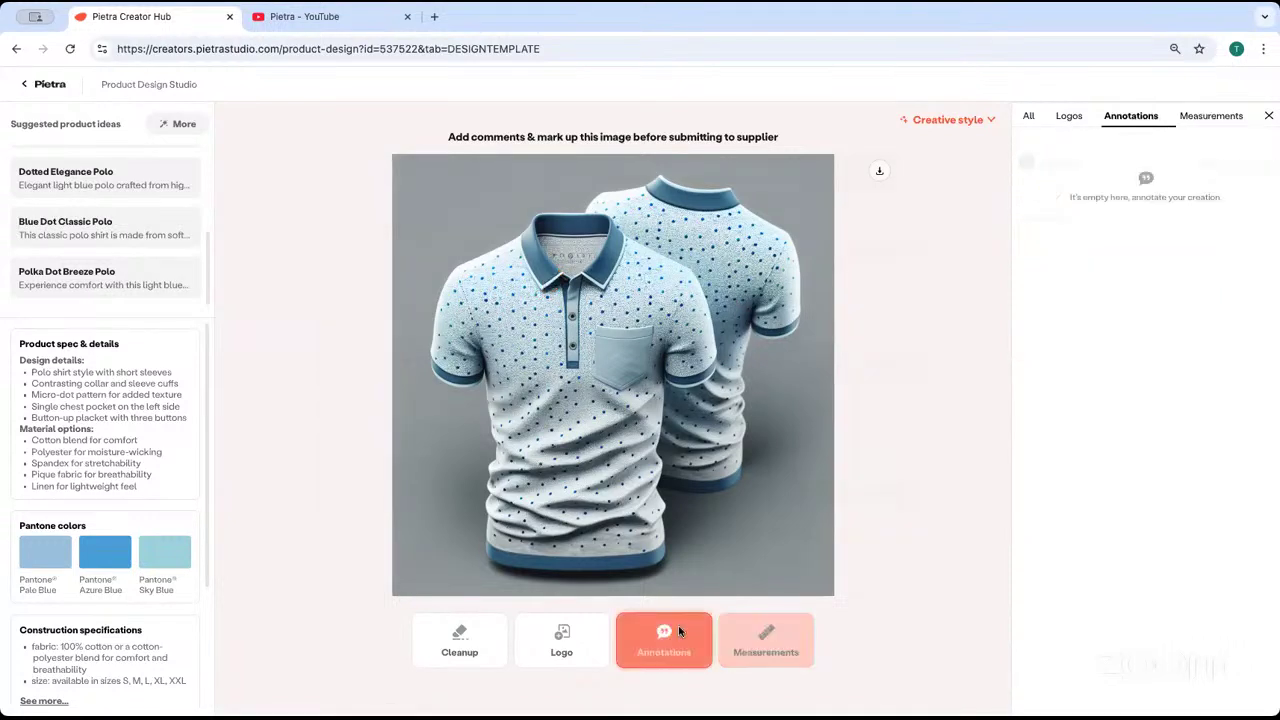
{"action": "left_click", "coordinate": [626, 353]}
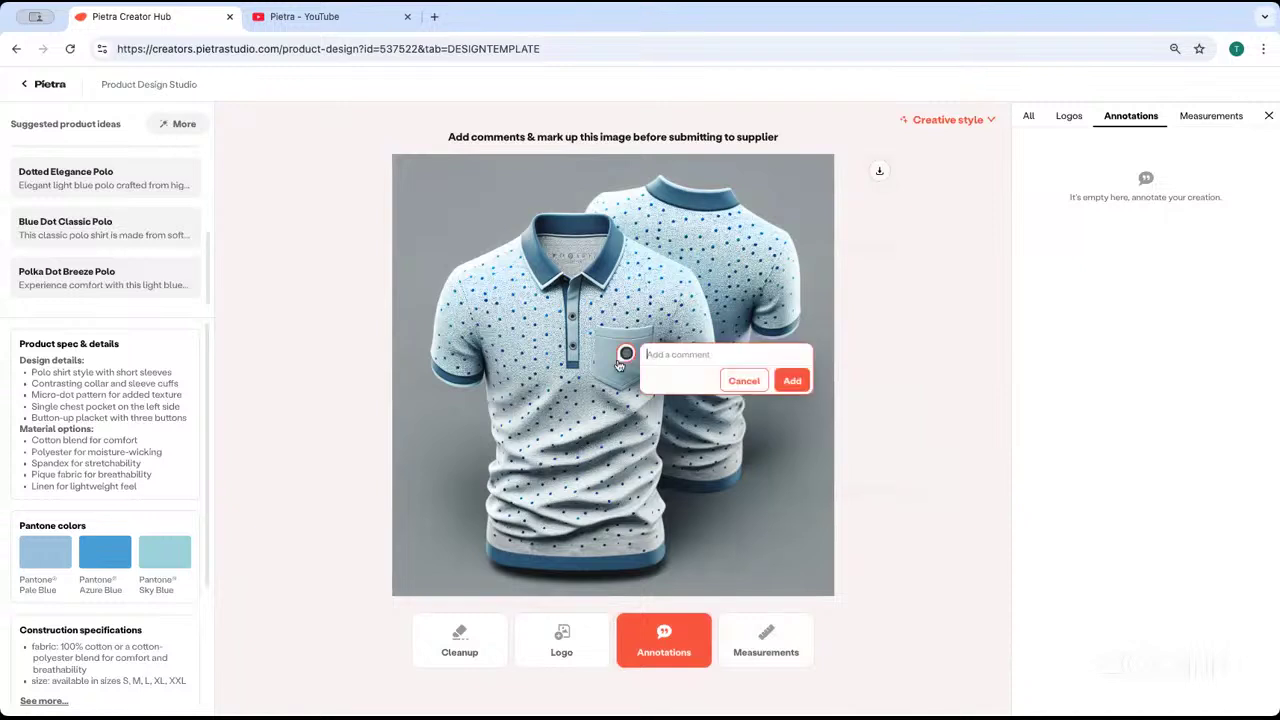
{"action": "type", "text": "ig"}
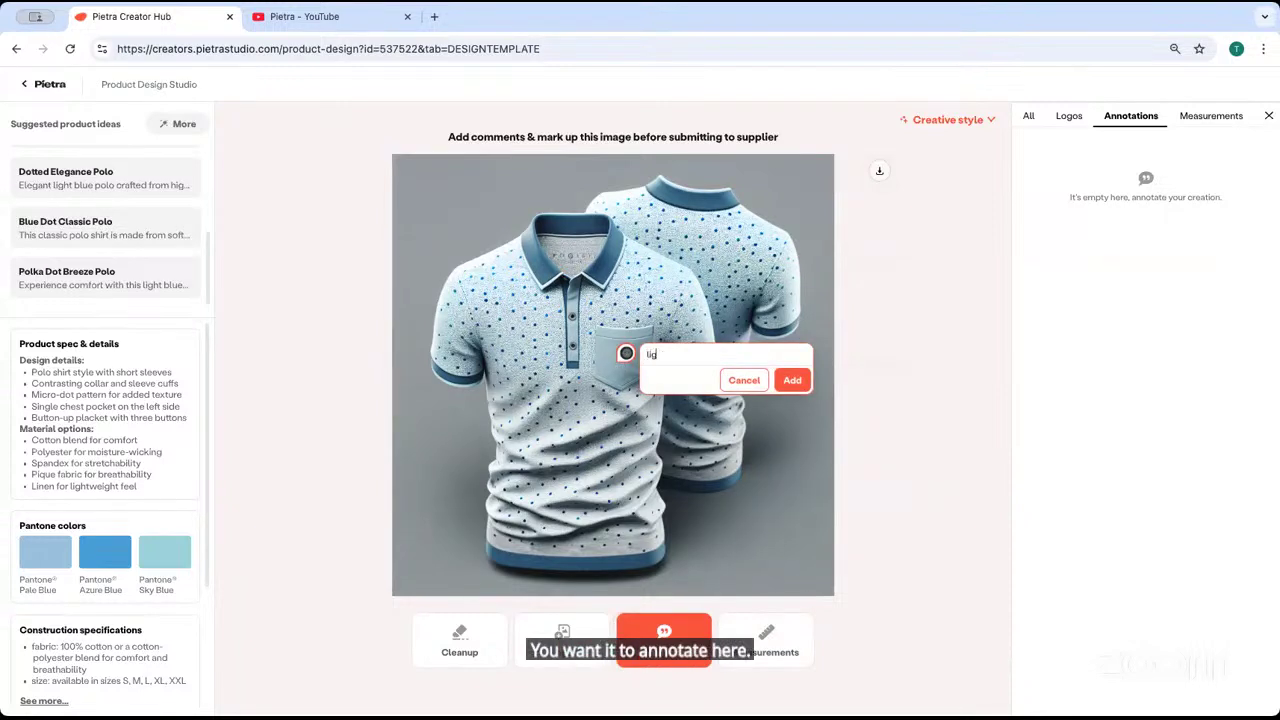
{"action": "type", "text": "ight blue"}
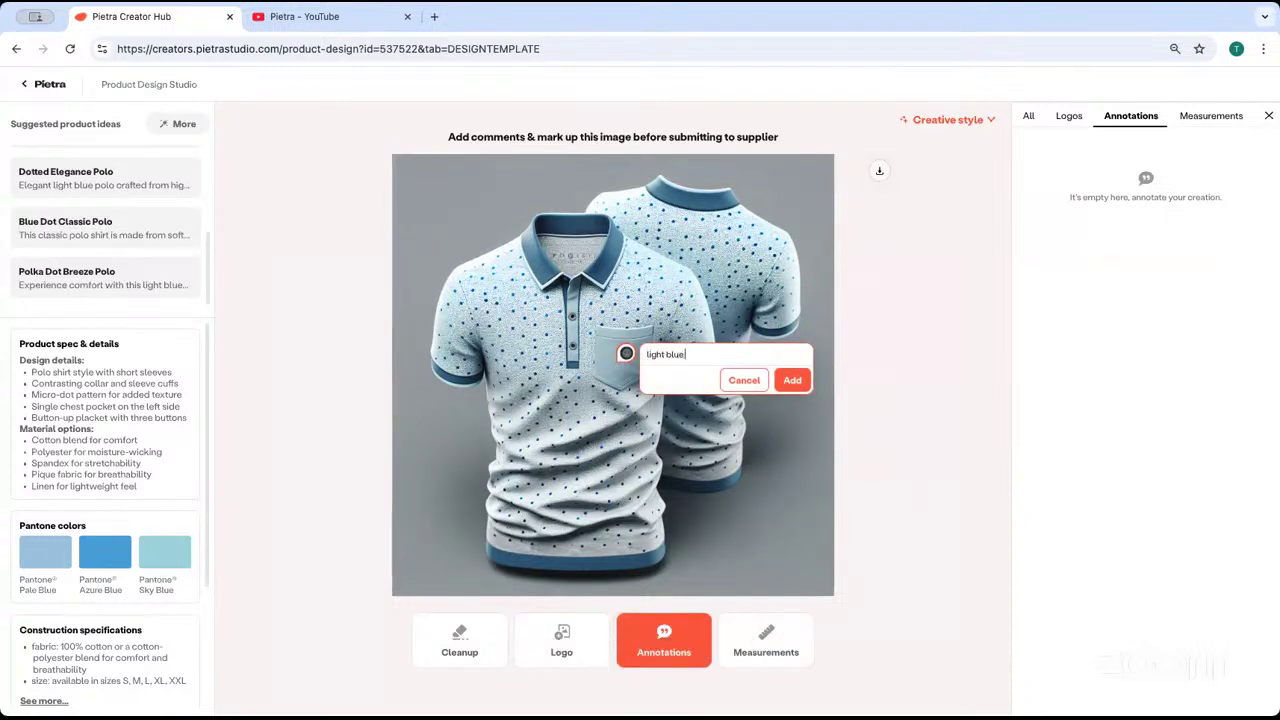
{"action": "type", "text": " pocket"}
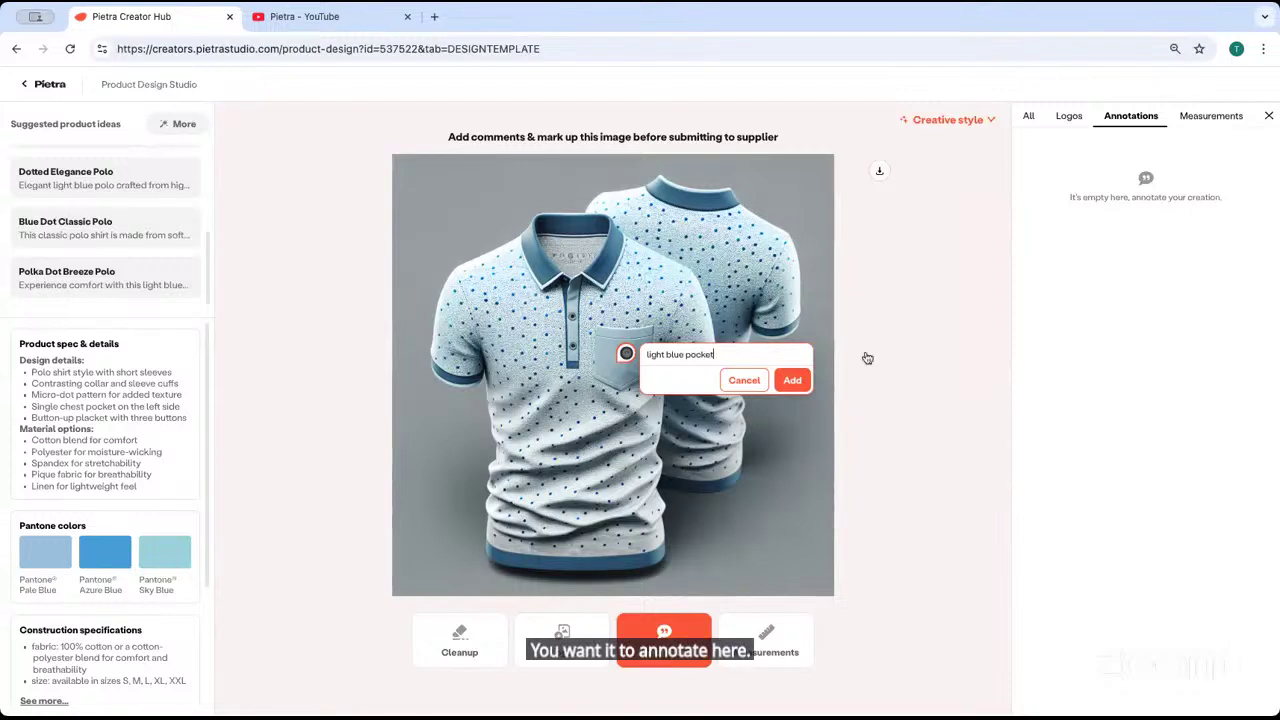
{"action": "left_click", "coordinate": [795, 380]}
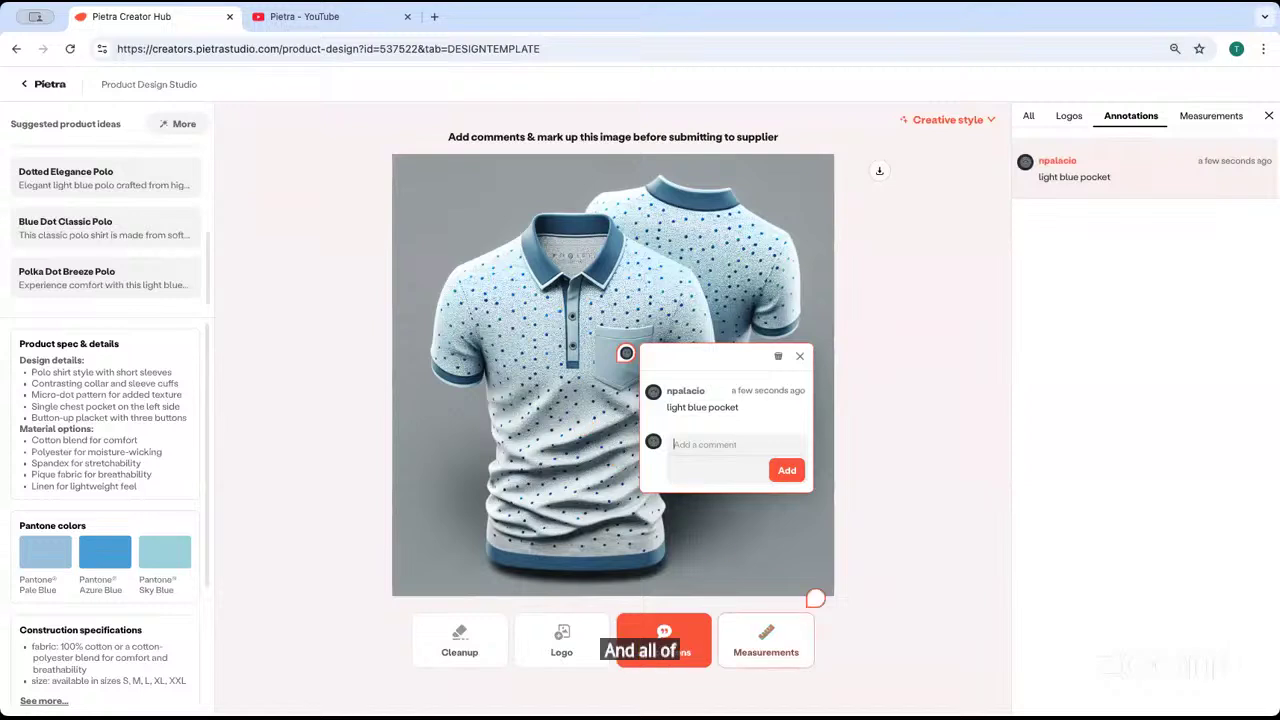
Review all markups on the polo design, close the list, and browse the suppliers offering custom manufacturing
{"action": "left_click", "coordinate": [1029, 119]}
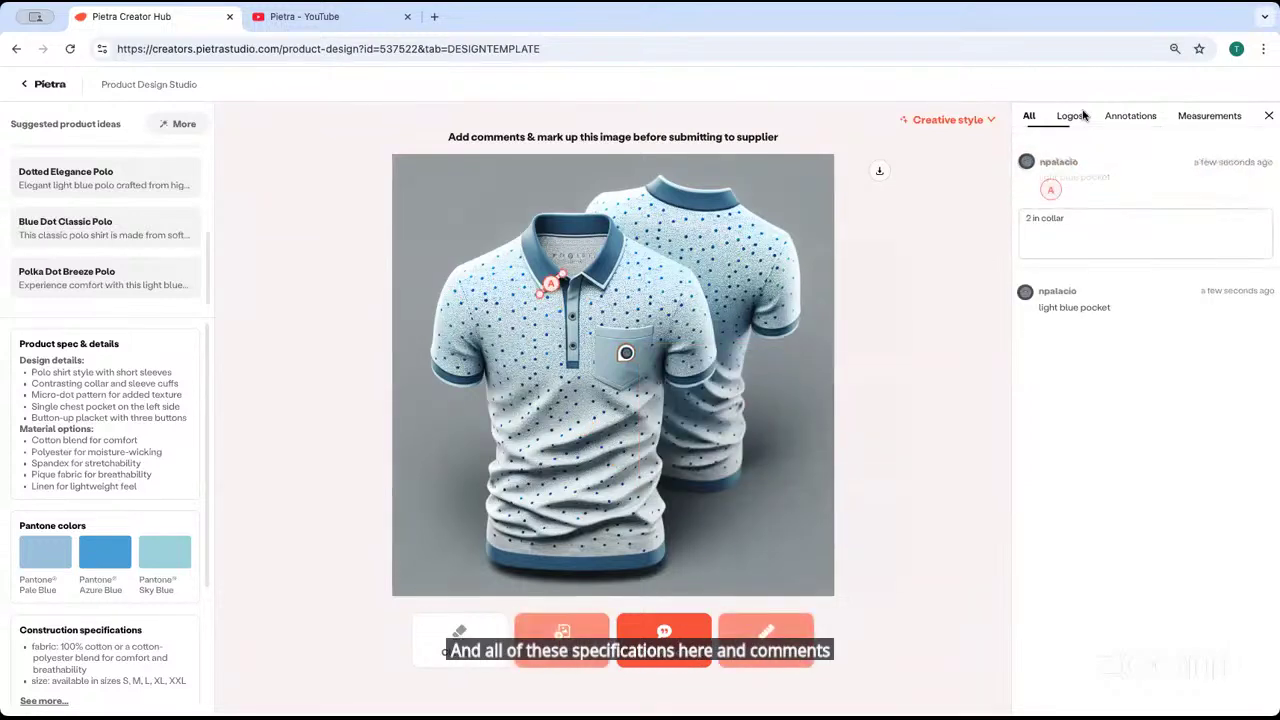
{"action": "left_click", "coordinate": [1270, 115]}
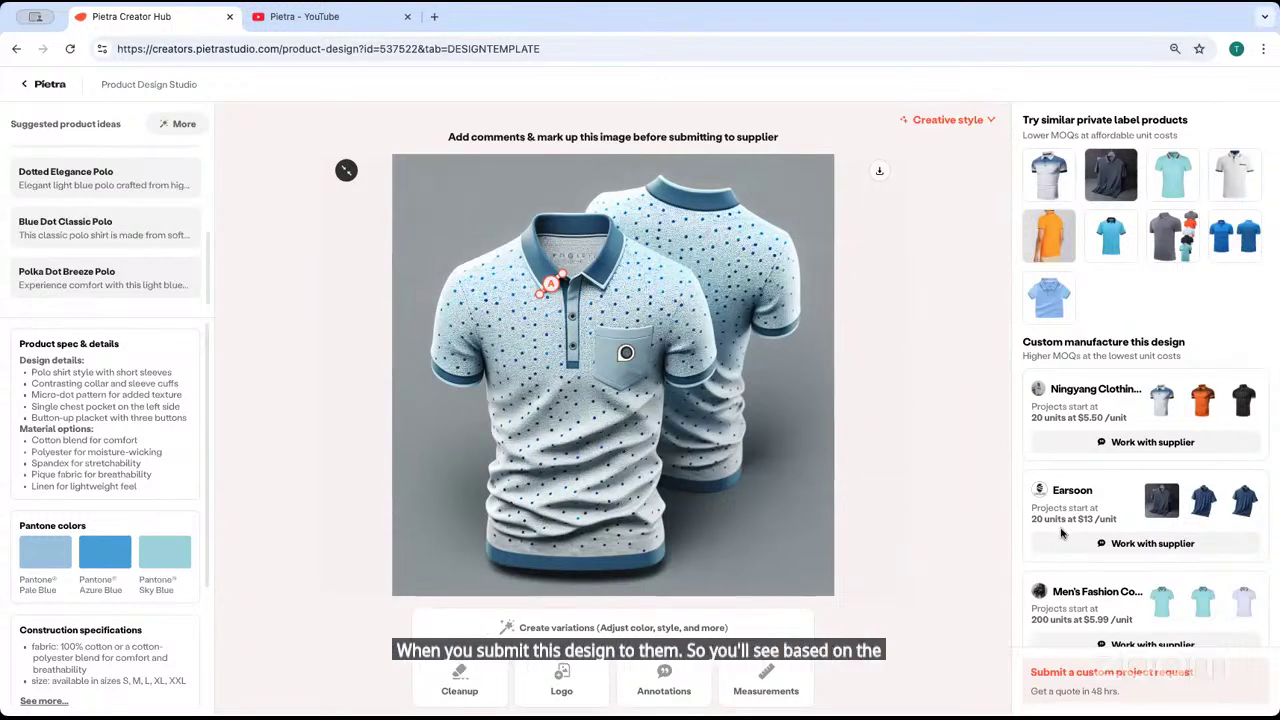
{"action": "scroll", "coordinate": [1064, 525], "scroll_direction": "down", "scroll_amount": 1}
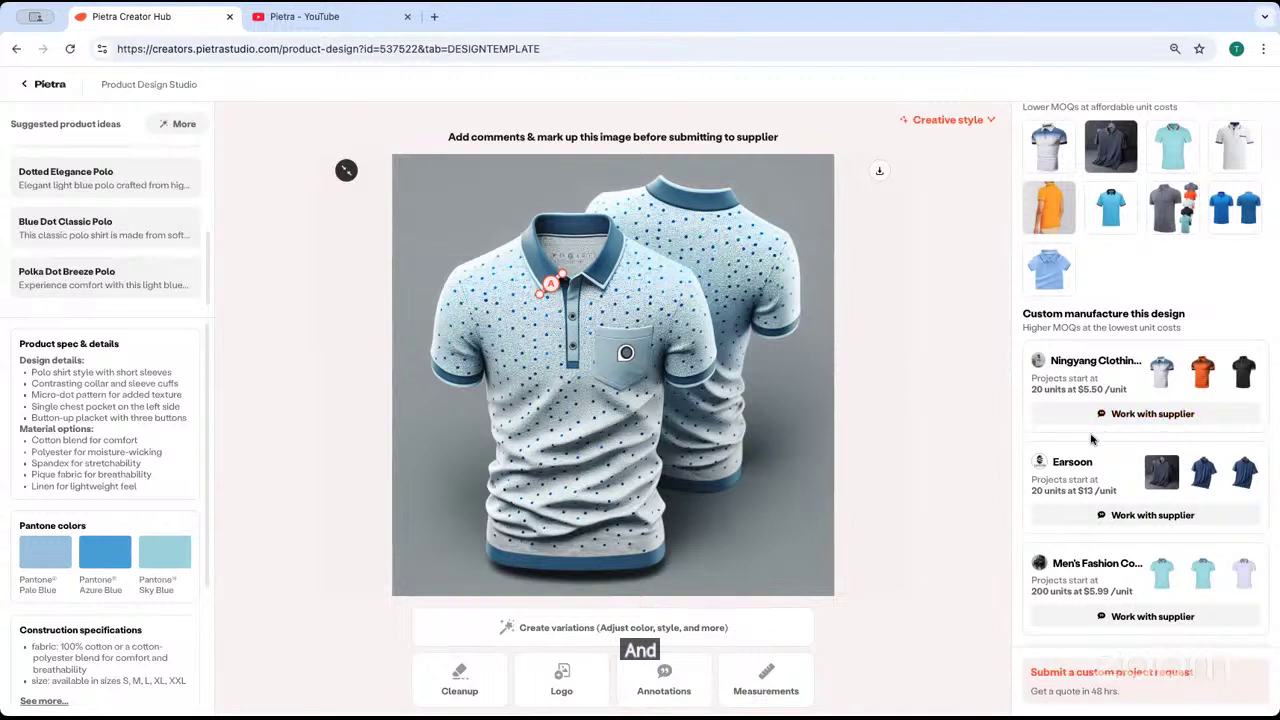
{"action": "scroll", "coordinate": [1088, 400], "scroll_direction": "down", "scroll_amount": 1}
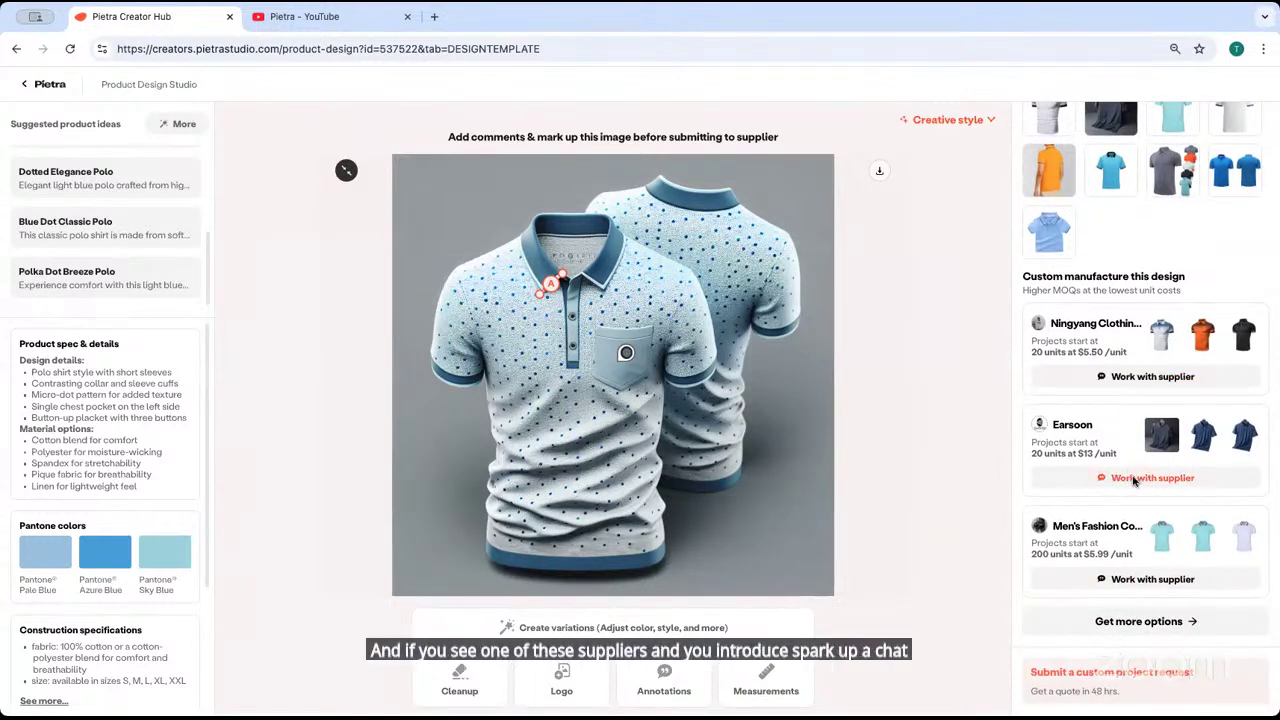
Open the full list of manufacturing options for the polo design, browse the suggested products and suppliers, and leave the design
{"action": "left_click", "coordinate": [1137, 628]}
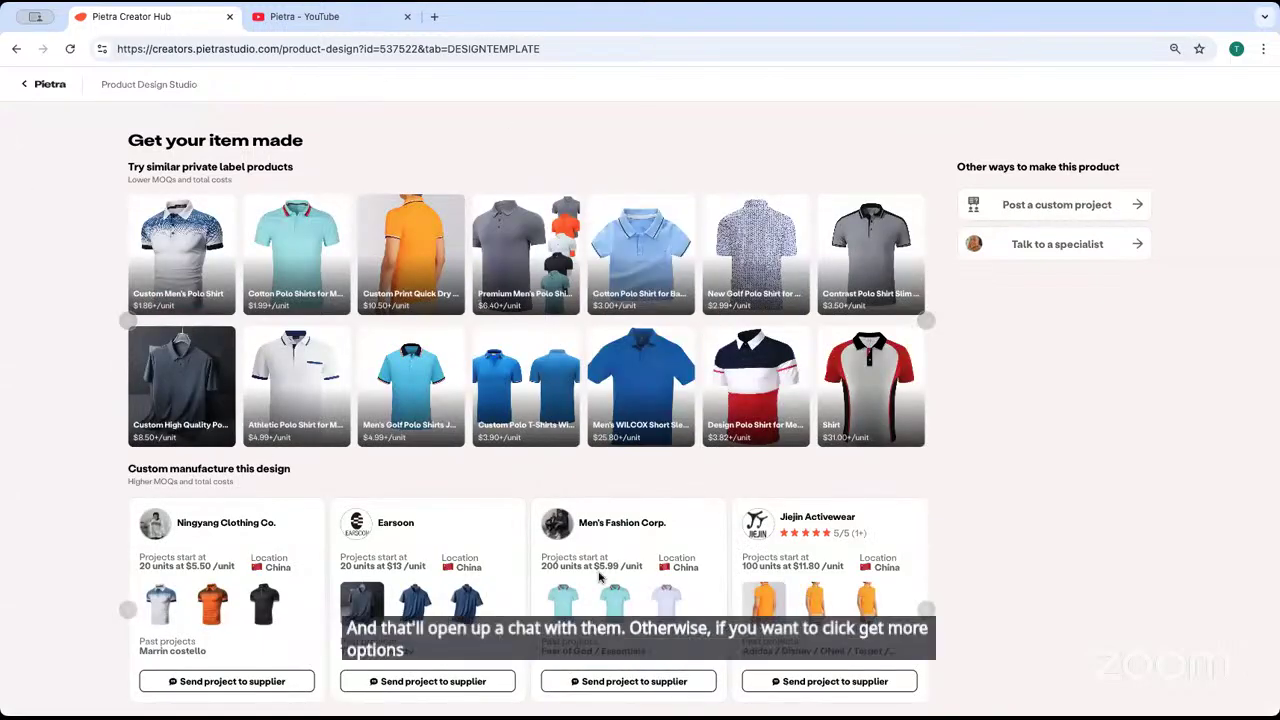
{"action": "scroll", "coordinate": [275, 137], "scroll_direction": "down", "scroll_amount": 1}
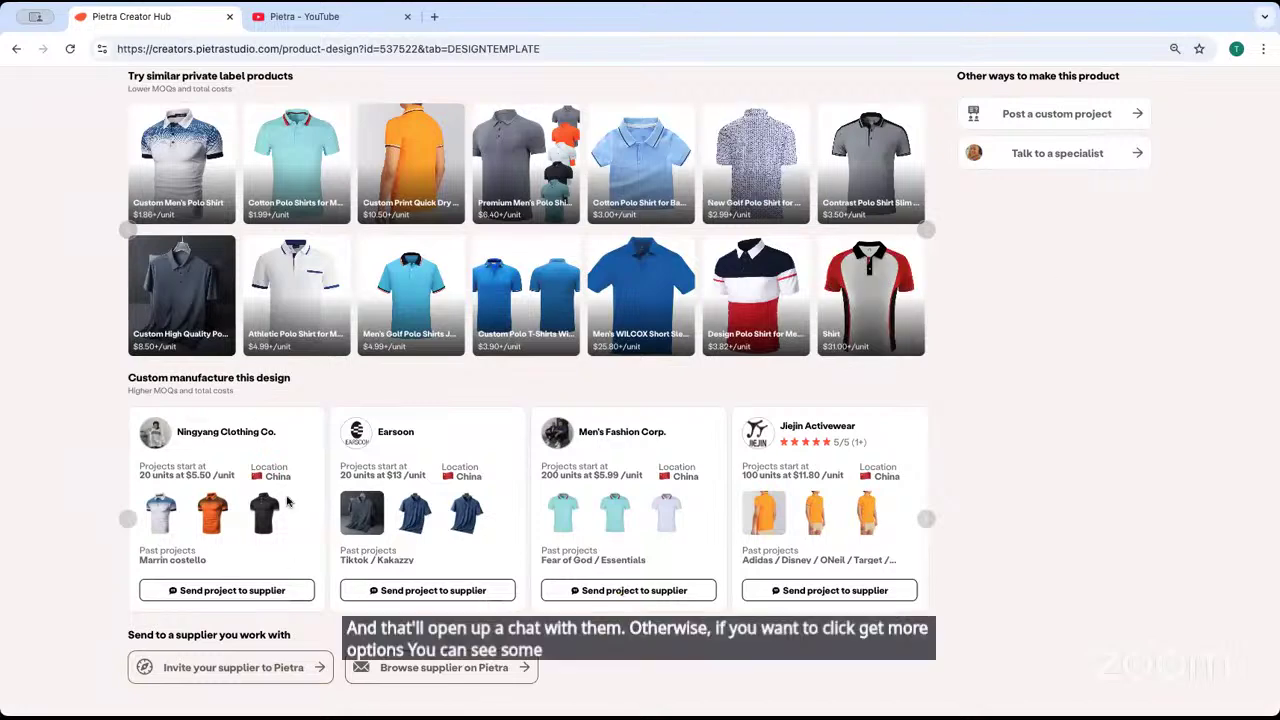
{"action": "left_click", "coordinate": [16, 48]}
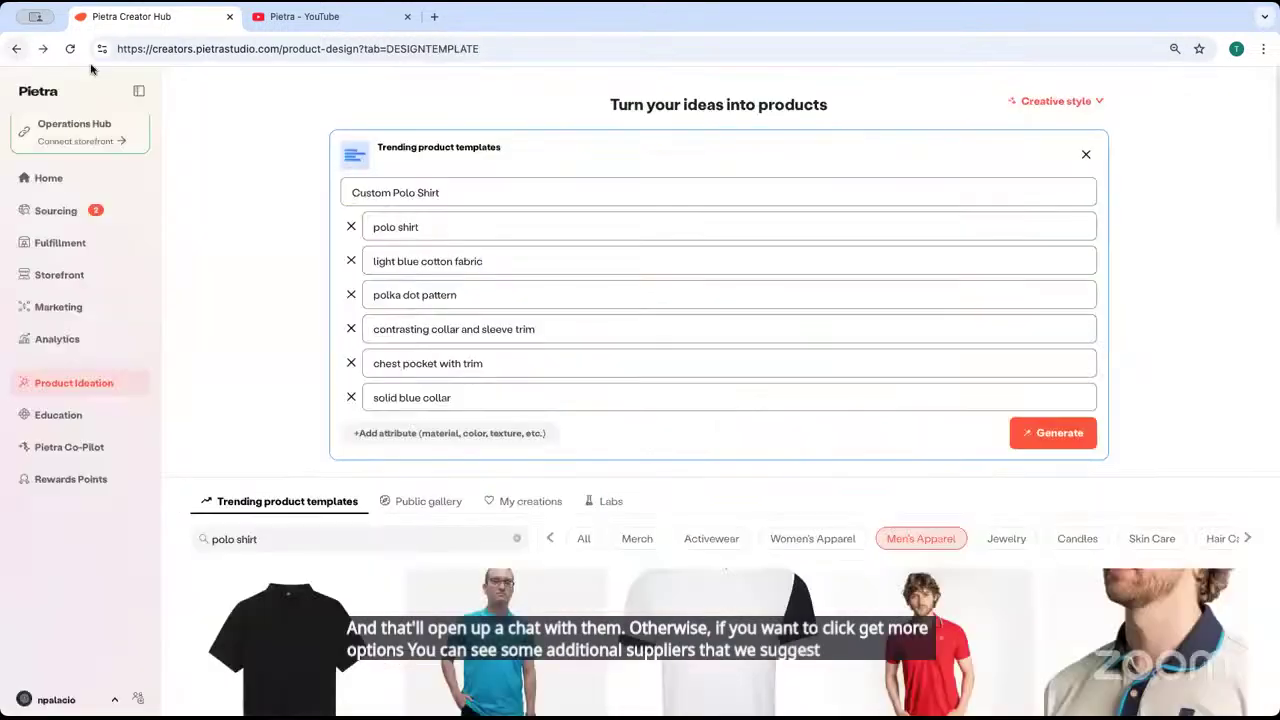
Show the saved creations in Product Ideation and close the Custom Polo Shirt template form
{"action": "scroll", "coordinate": [1105, 511], "scroll_direction": "down", "scroll_amount": 1}
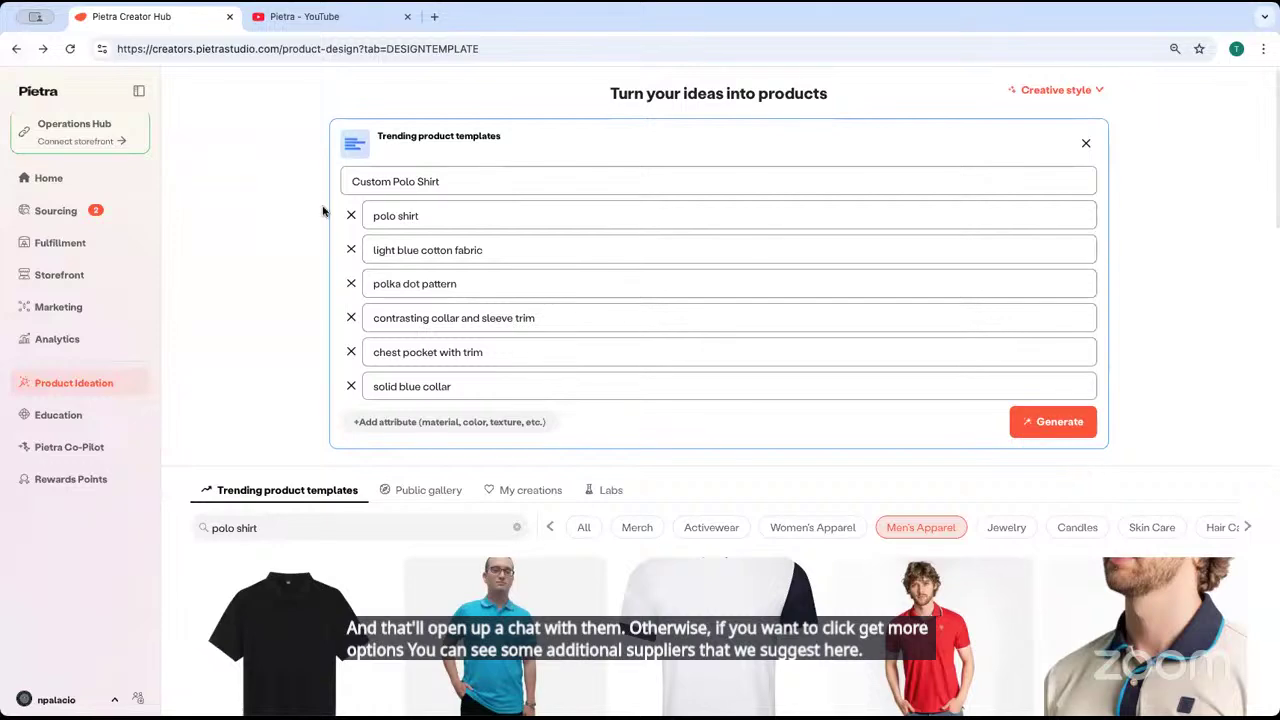
{"action": "left_click", "coordinate": [519, 490]}
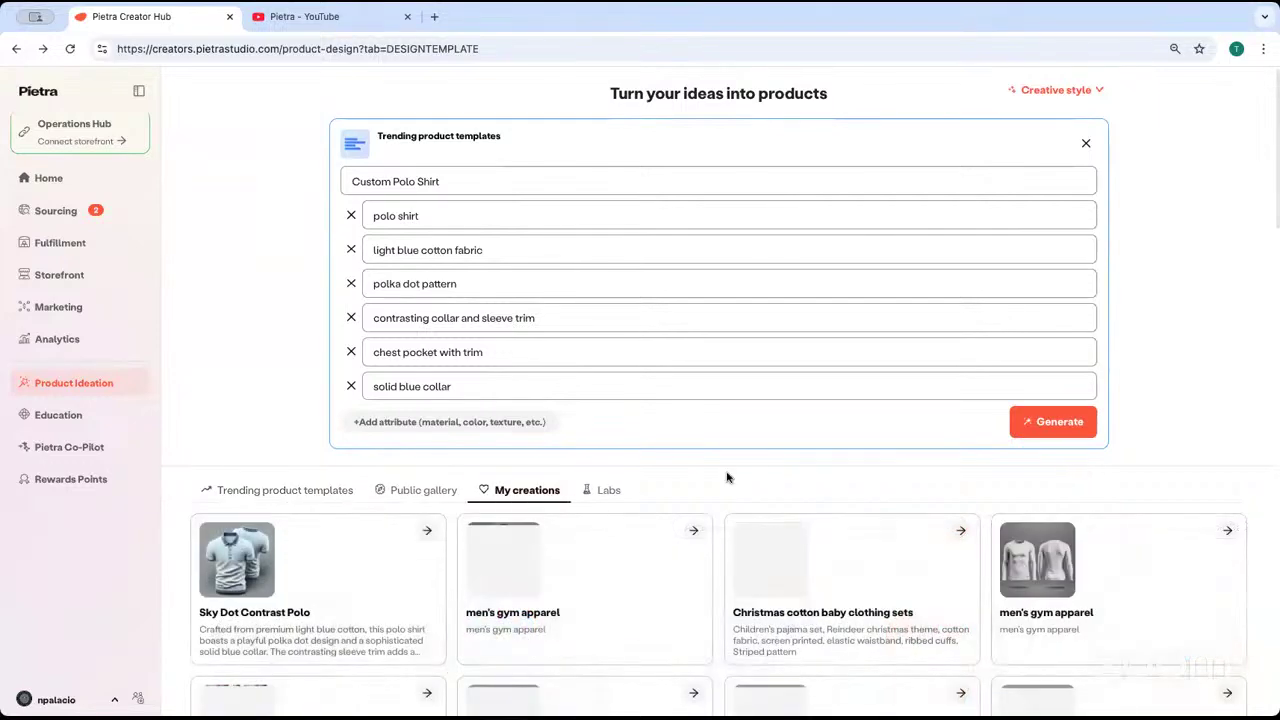
{"action": "scroll", "coordinate": [519, 500], "scroll_direction": "down", "scroll_amount": 3}
{"action": "scroll", "coordinate": [694, 391], "scroll_direction": "up", "scroll_amount": 3}
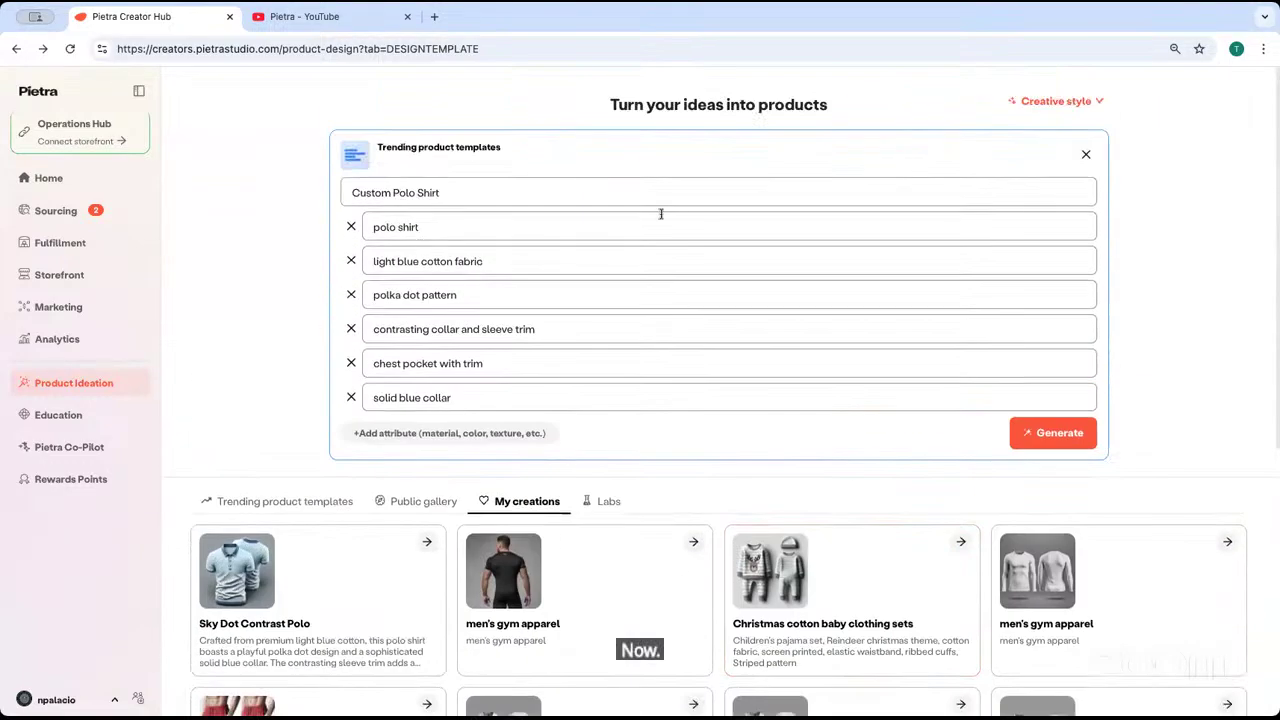
{"action": "left_click", "coordinate": [1084, 157]}
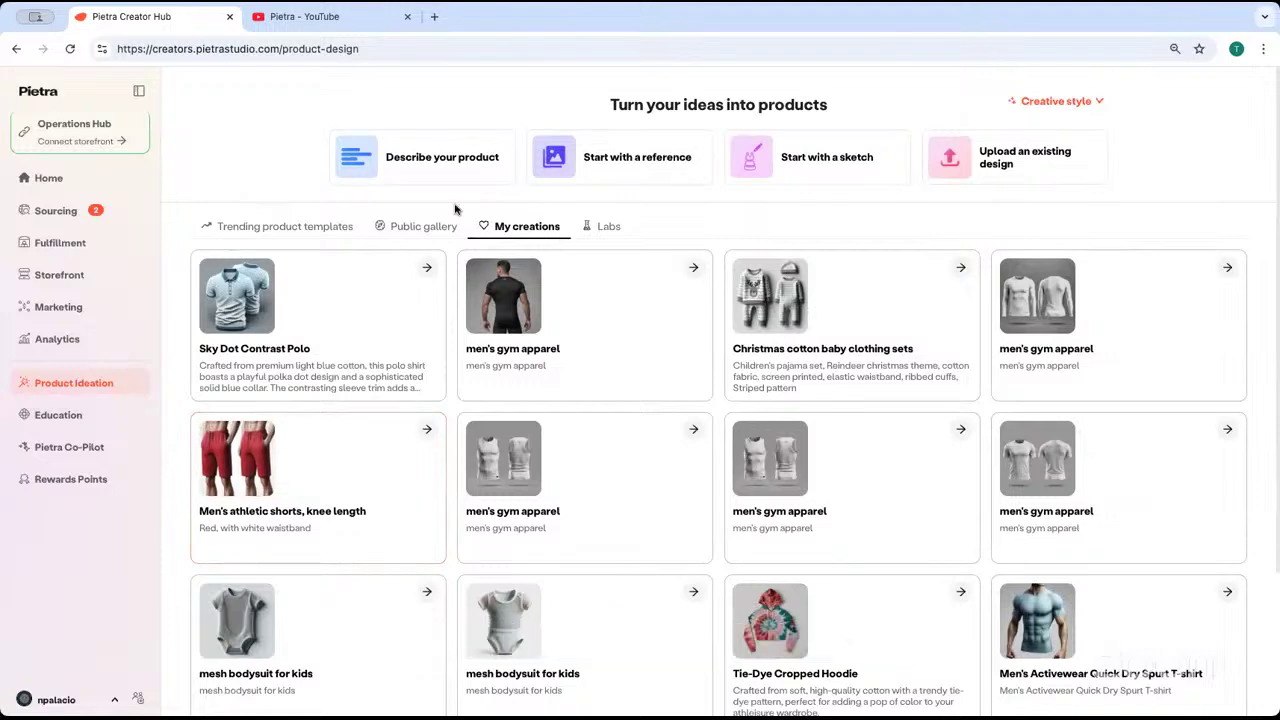
Reopen the Sky Dot Contrast Polo design, review the scoping message prepared for the supplier Earsoon, and close it without sending
{"action": "left_click", "coordinate": [252, 350]}
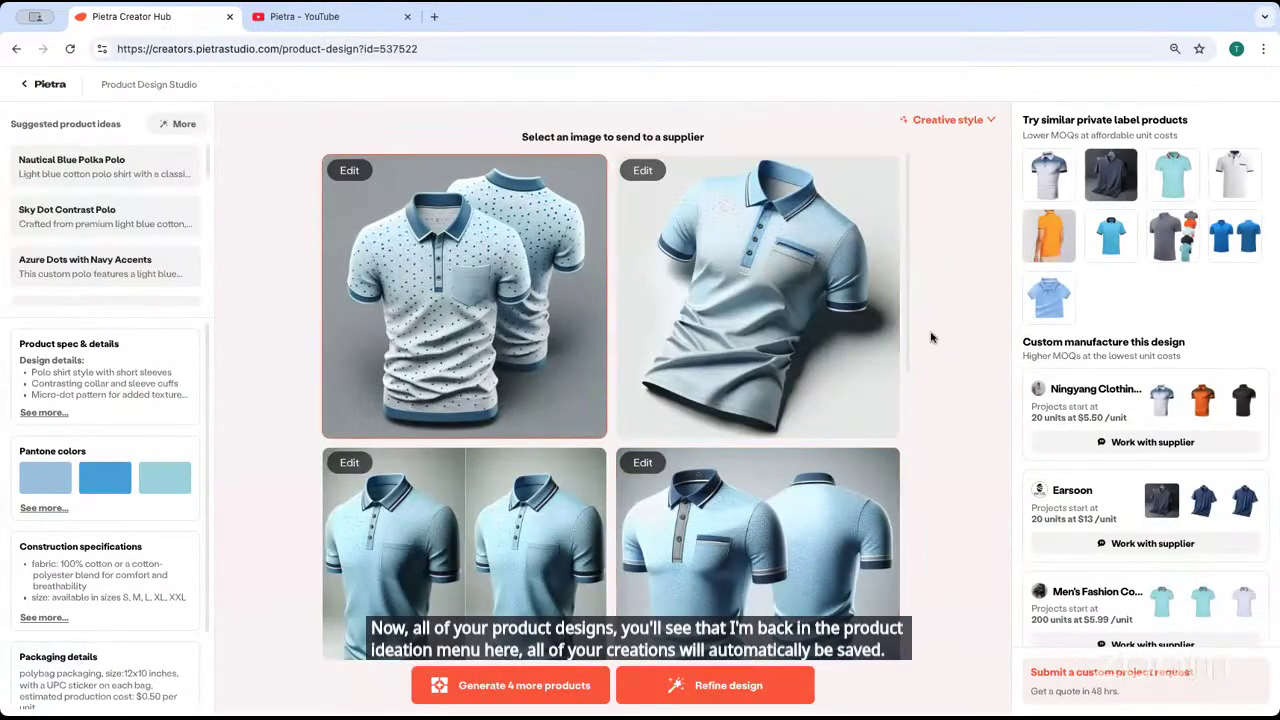
{"action": "scroll", "coordinate": [1050, 514], "scroll_direction": "down", "scroll_amount": 2}
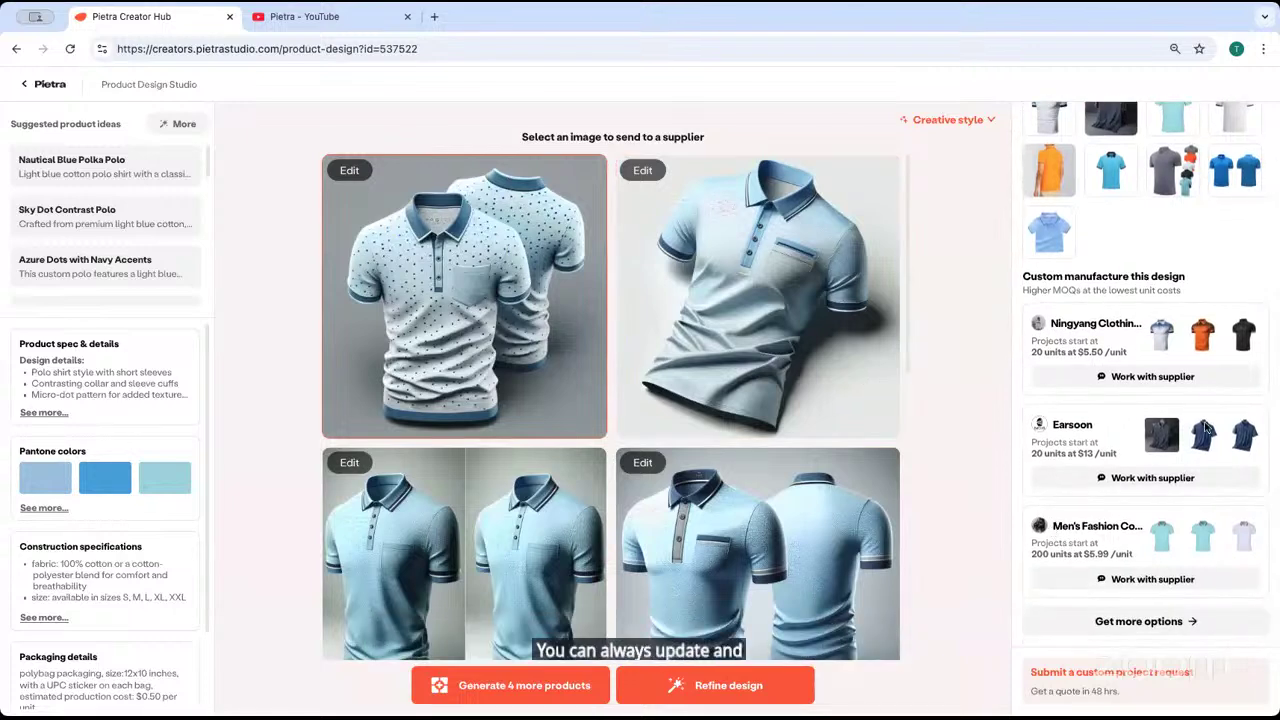
{"action": "left_click", "coordinate": [1141, 480]}
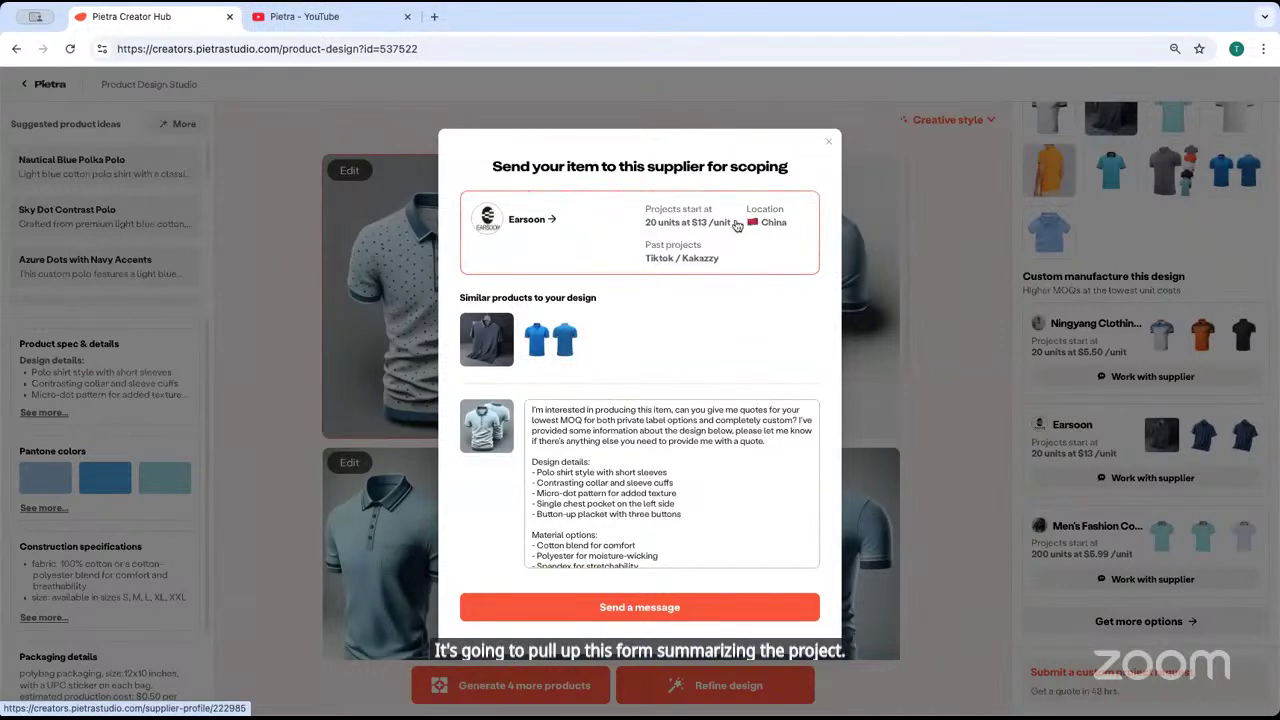
{"action": "scroll", "coordinate": [615, 470], "scroll_direction": "down", "scroll_amount": 2}
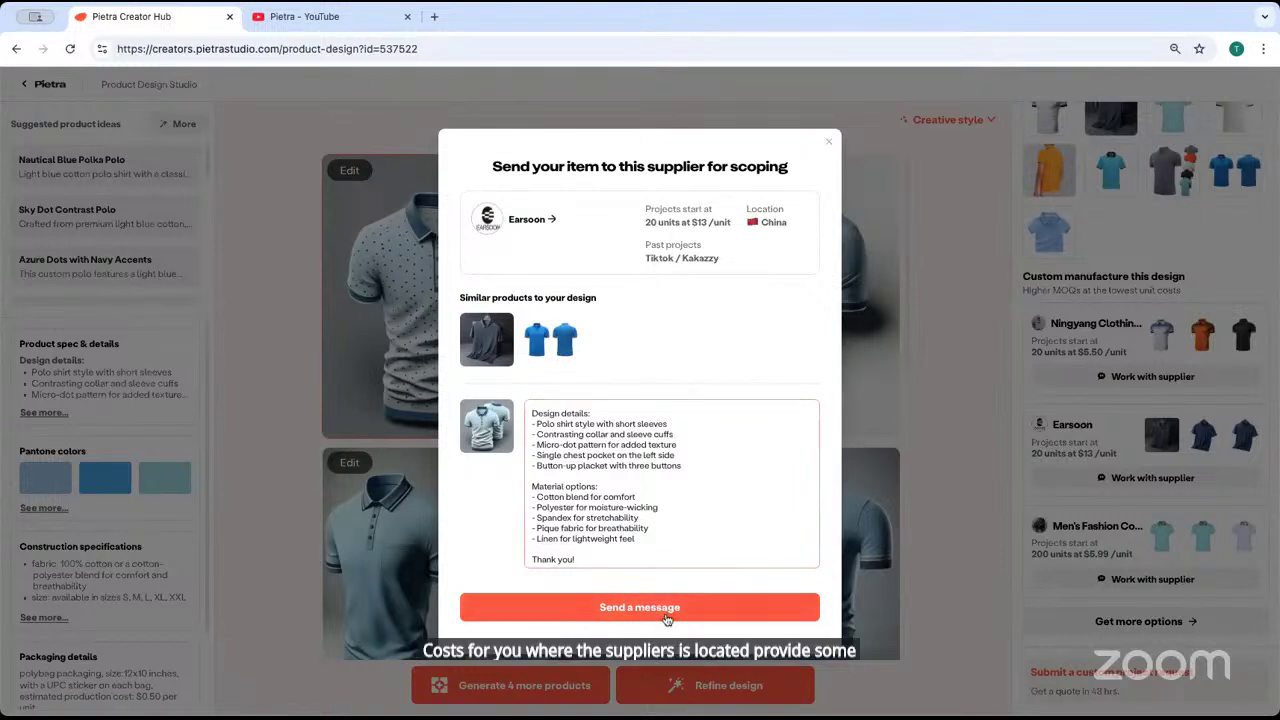
{"action": "left_click", "coordinate": [828, 141]}
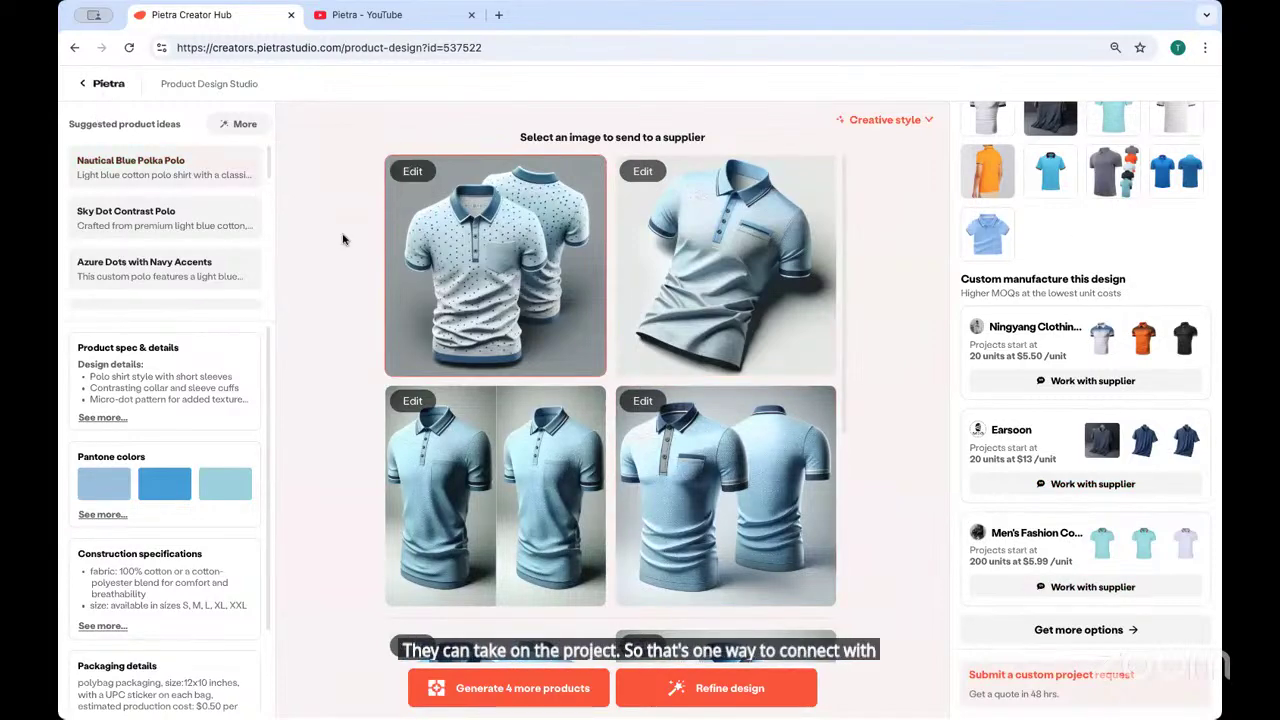
Return to the home page, reopen Product Ideation from there, and browse the trending product templates
{"action": "left_click", "coordinate": [85, 82]}
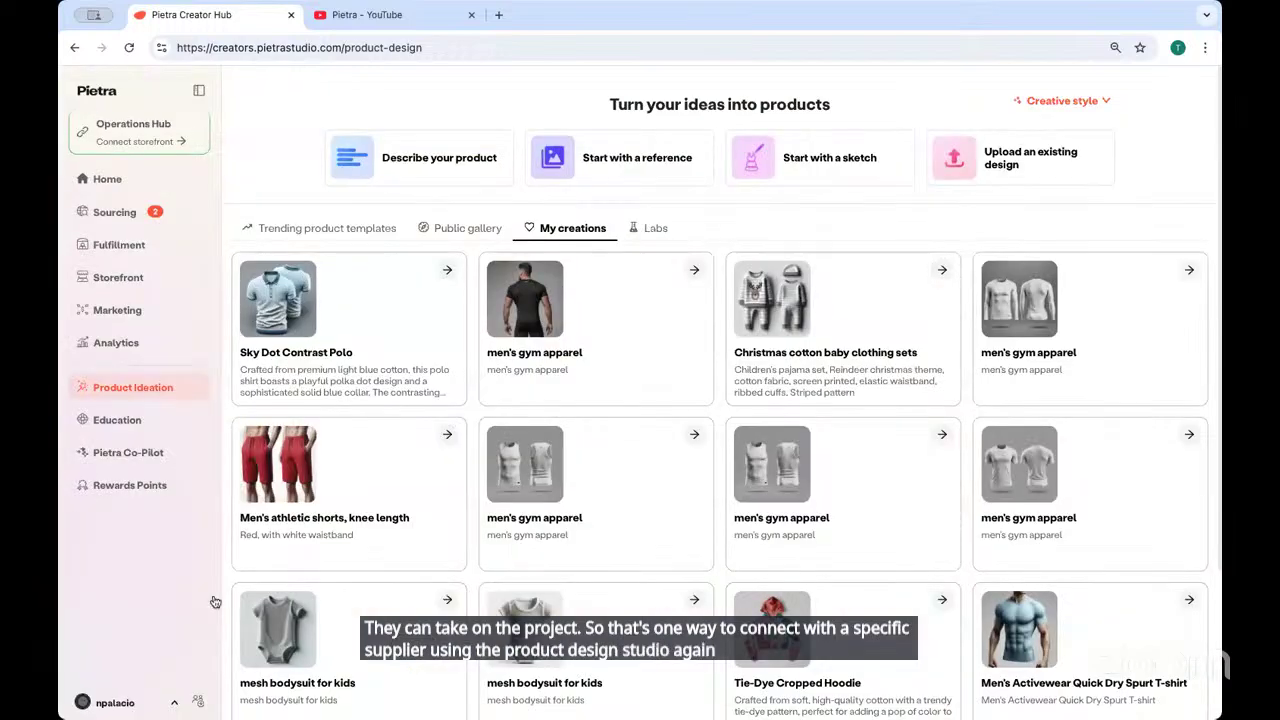
{"action": "left_click", "coordinate": [108, 178]}
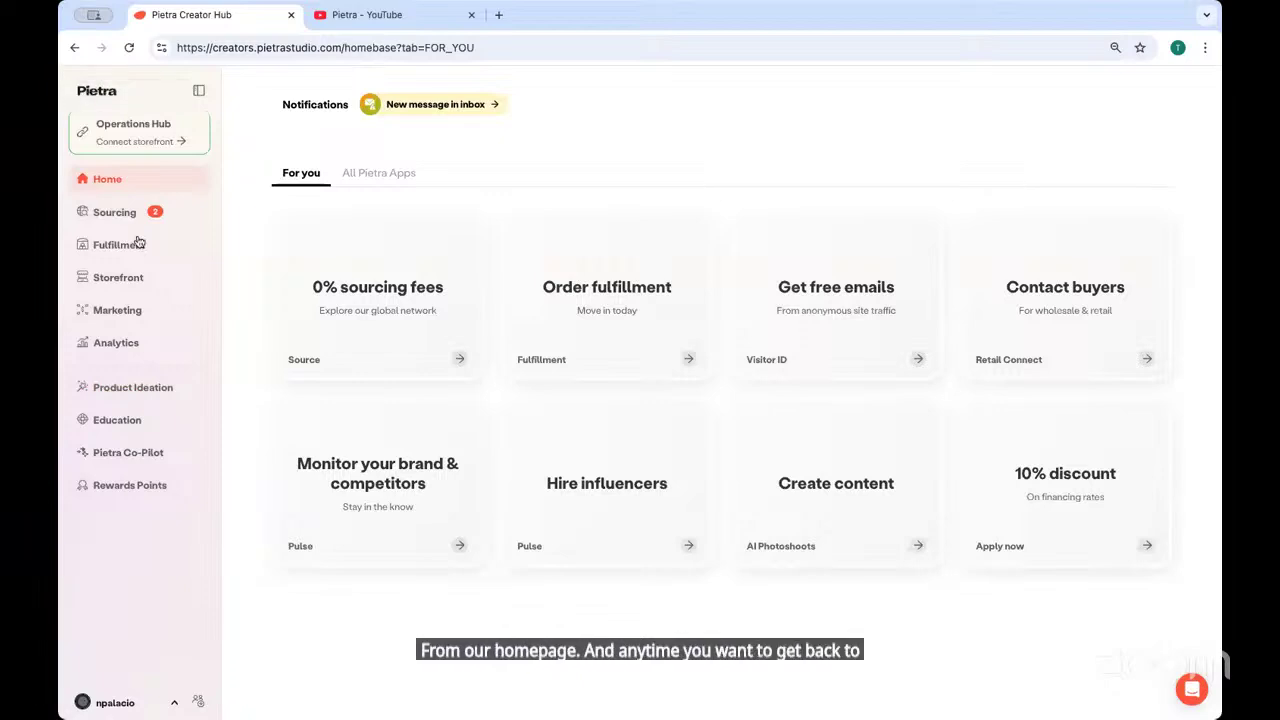
{"action": "left_click", "coordinate": [149, 390]}
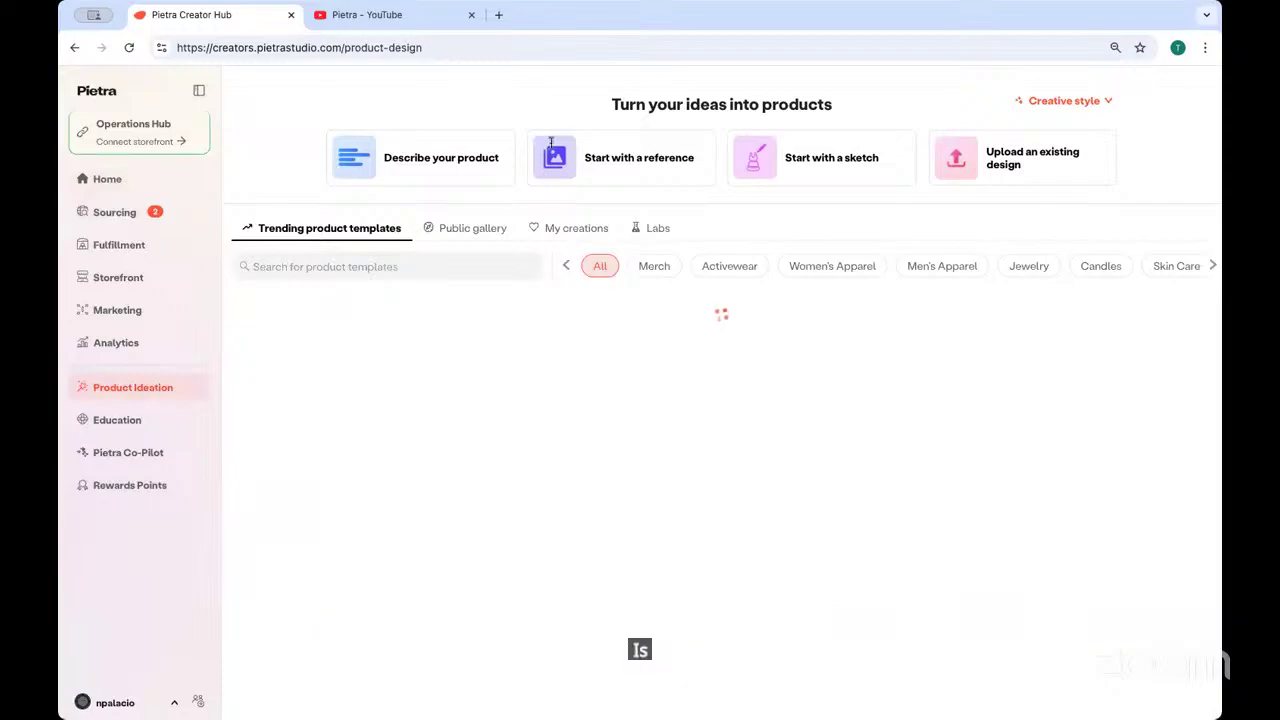
{"action": "scroll", "coordinate": [795, 455], "scroll_direction": "down", "scroll_amount": 3}
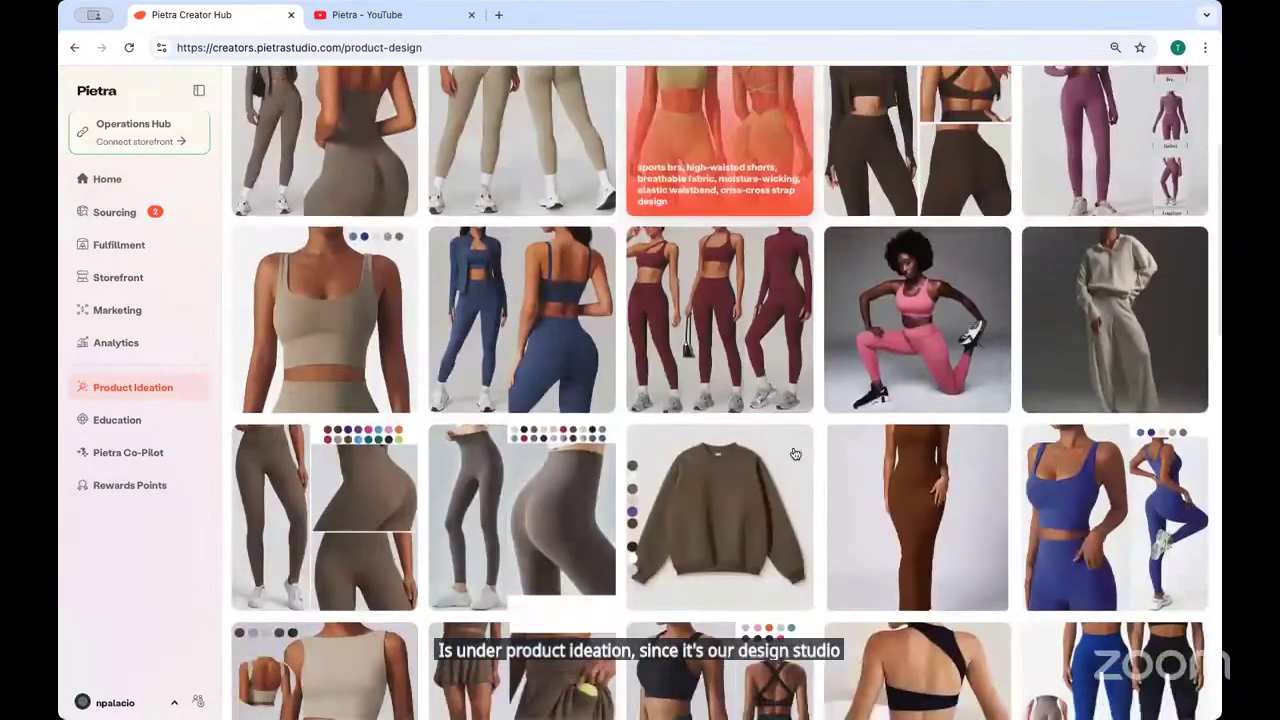
{"action": "scroll", "coordinate": [795, 455], "scroll_direction": "down", "scroll_amount": 4}
{"action": "scroll", "coordinate": [795, 455], "scroll_direction": "up", "scroll_amount": 8}
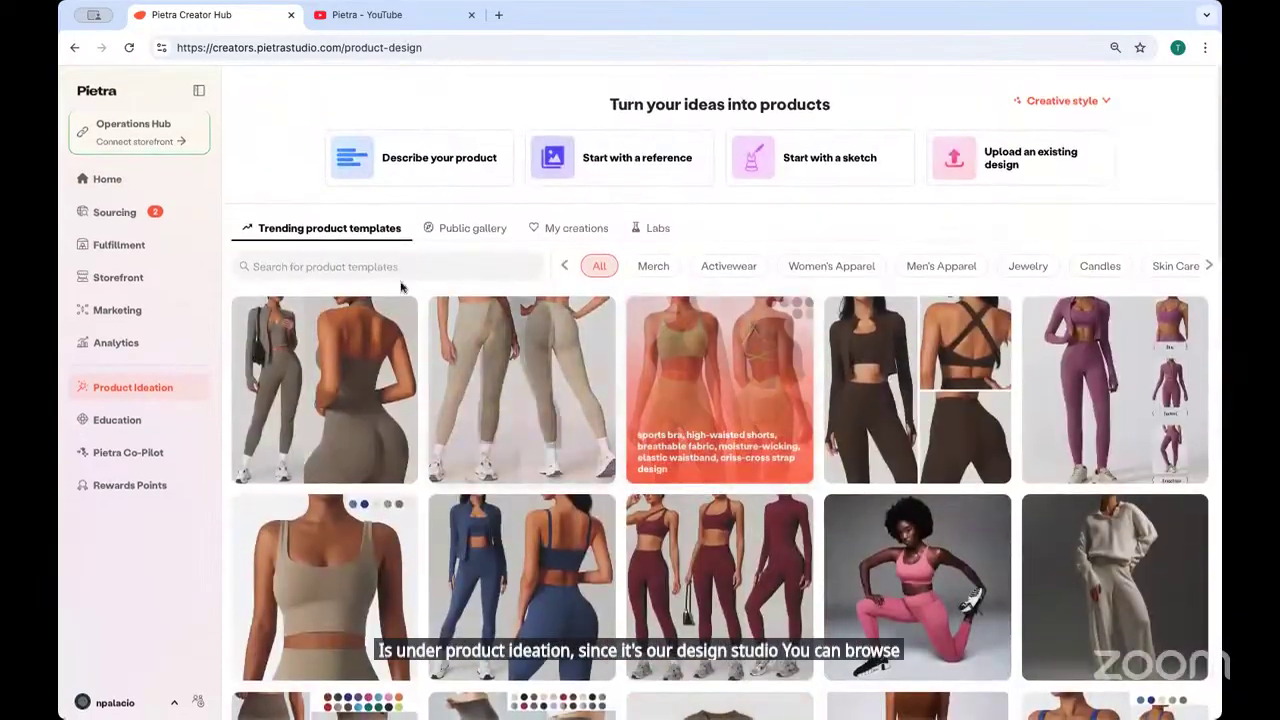
{"action": "left_click", "coordinate": [247, 266]}
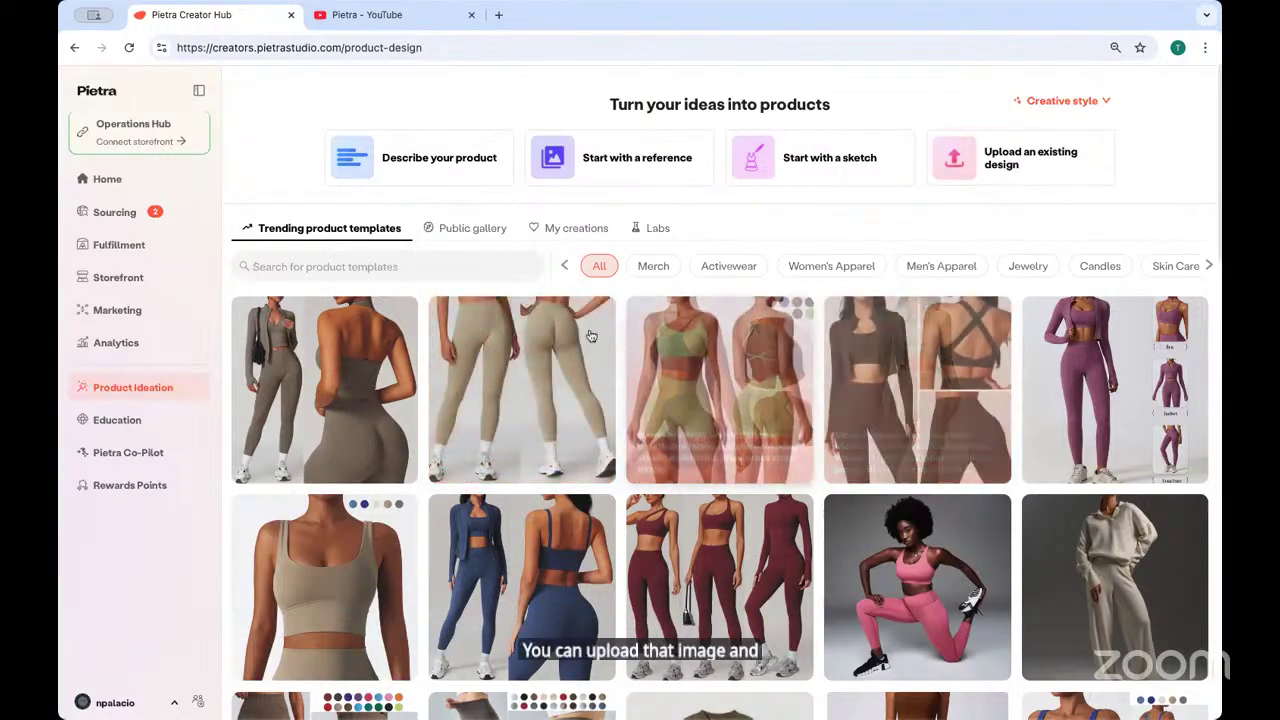
Open the Sky Dot Contrast Polo from the saved creations and look through its custom manufacturing options
{"action": "left_click", "coordinate": [540, 232]}
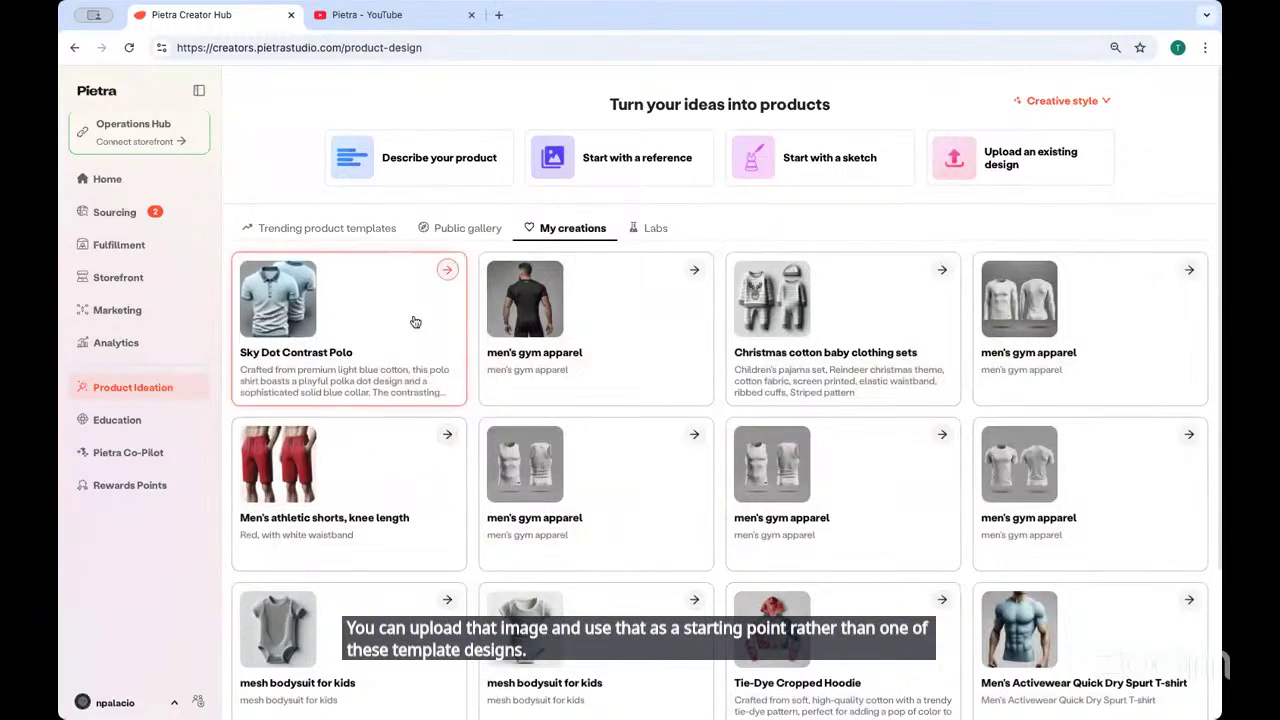
{"action": "left_click", "coordinate": [338, 310]}
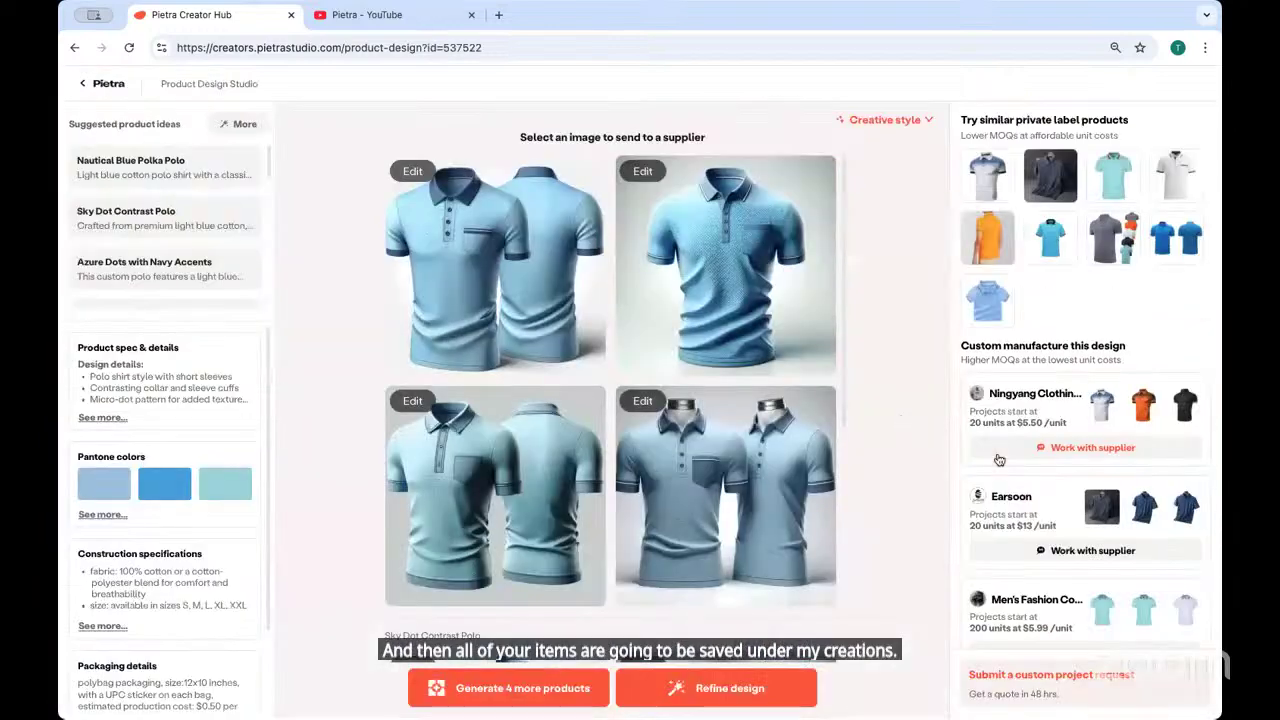
{"action": "scroll", "coordinate": [966, 606], "scroll_direction": "down", "scroll_amount": 2}
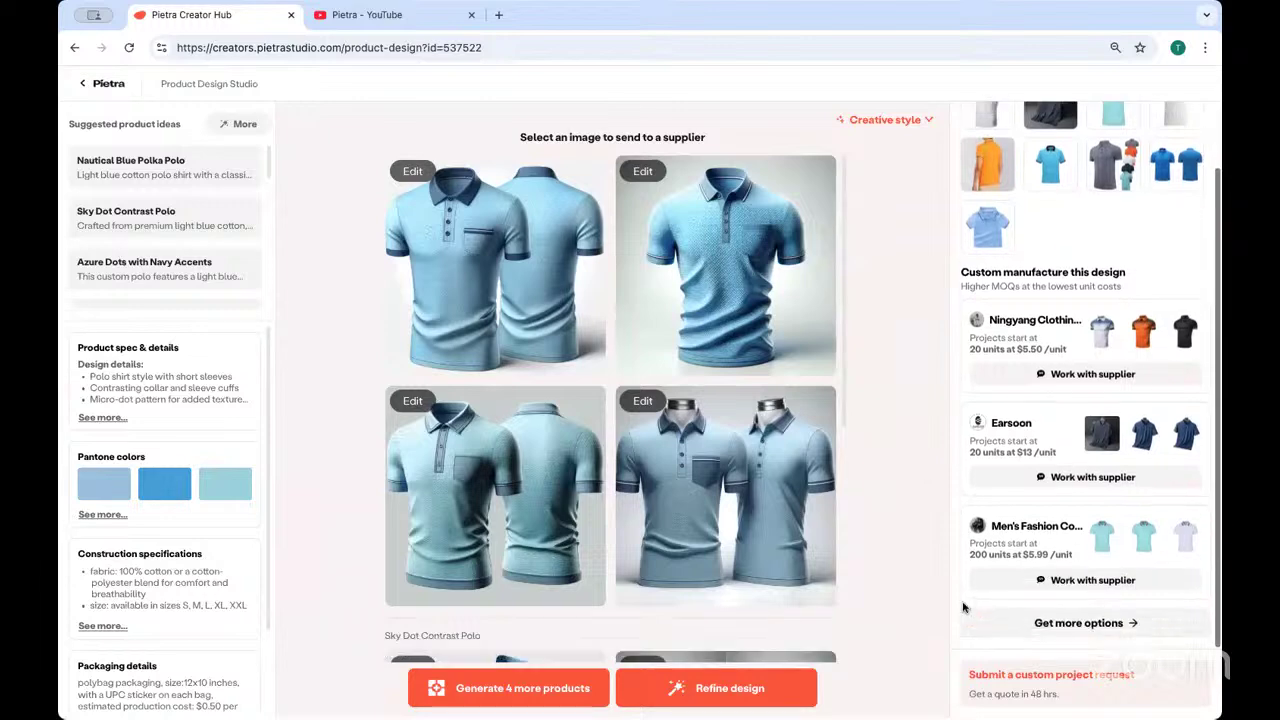
{"action": "left_click", "coordinate": [1058, 692]}
{"action": "left_click", "coordinate": [368, 454]}
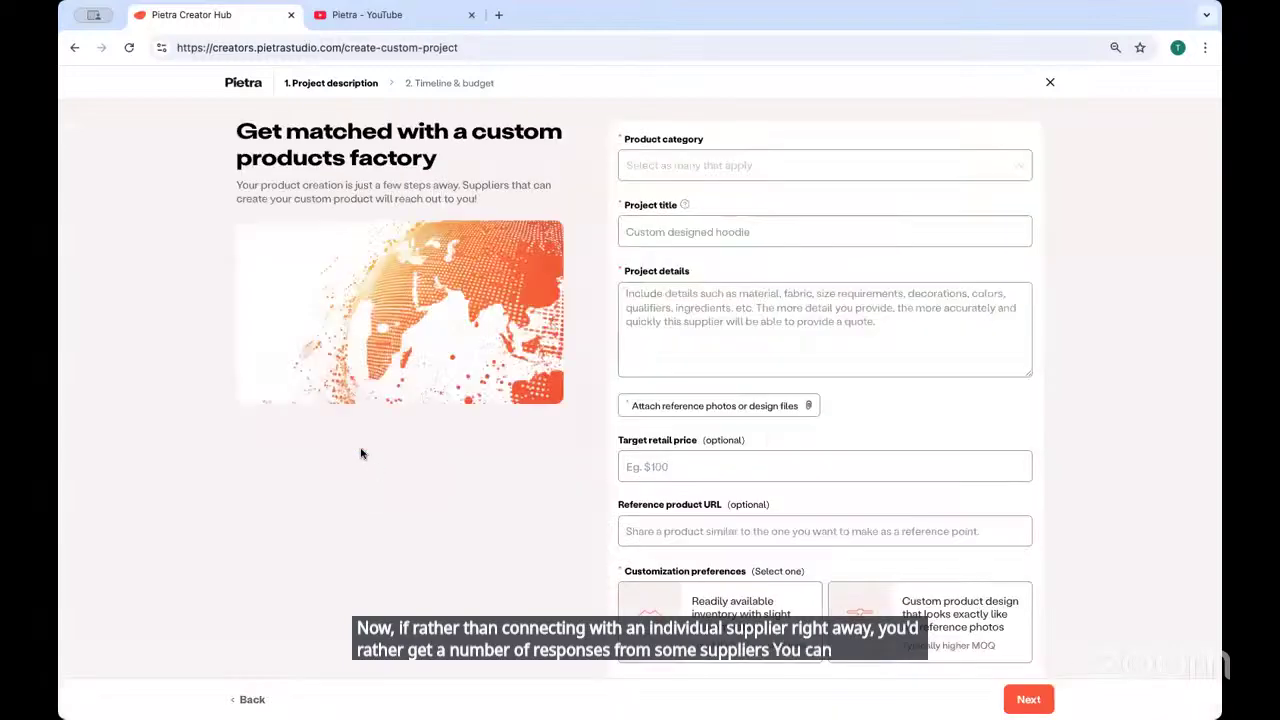
{"action": "left_click", "coordinate": [74, 47]}
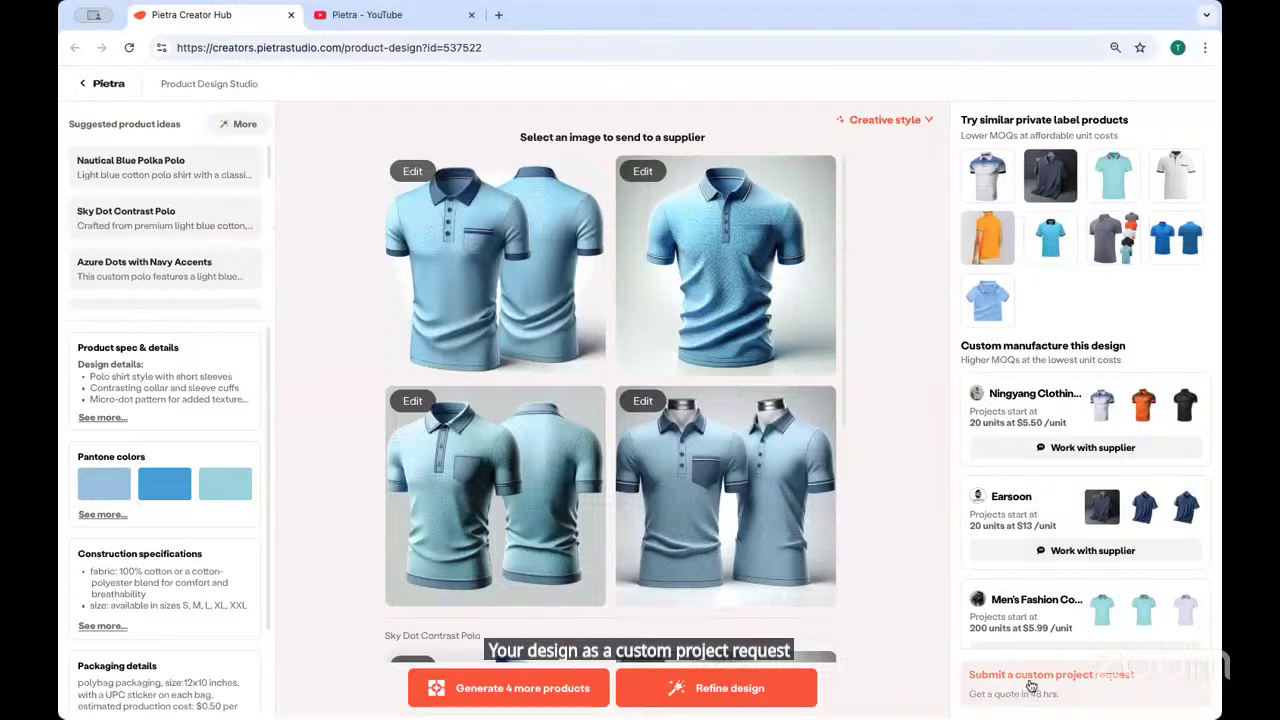
Start a custom project request for custom products and look through the available product categories without choosing one
{"action": "left_click", "coordinate": [1028, 684]}
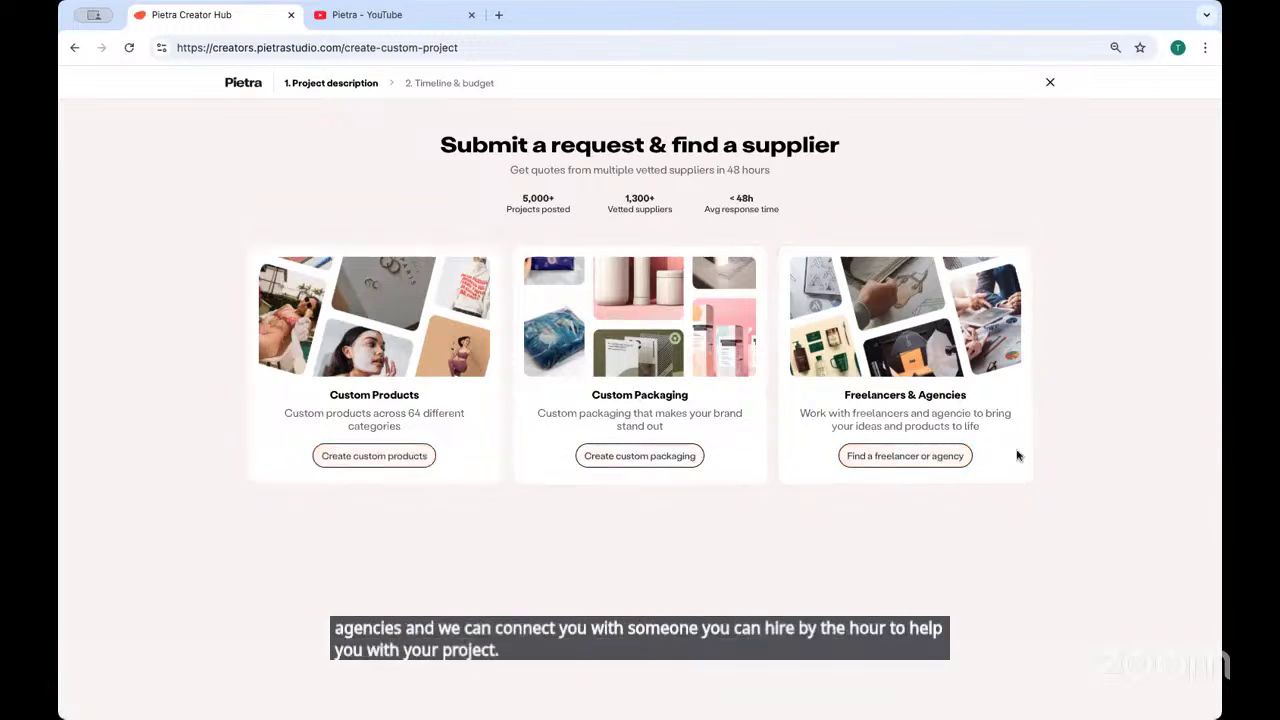
{"action": "left_click", "coordinate": [417, 379]}
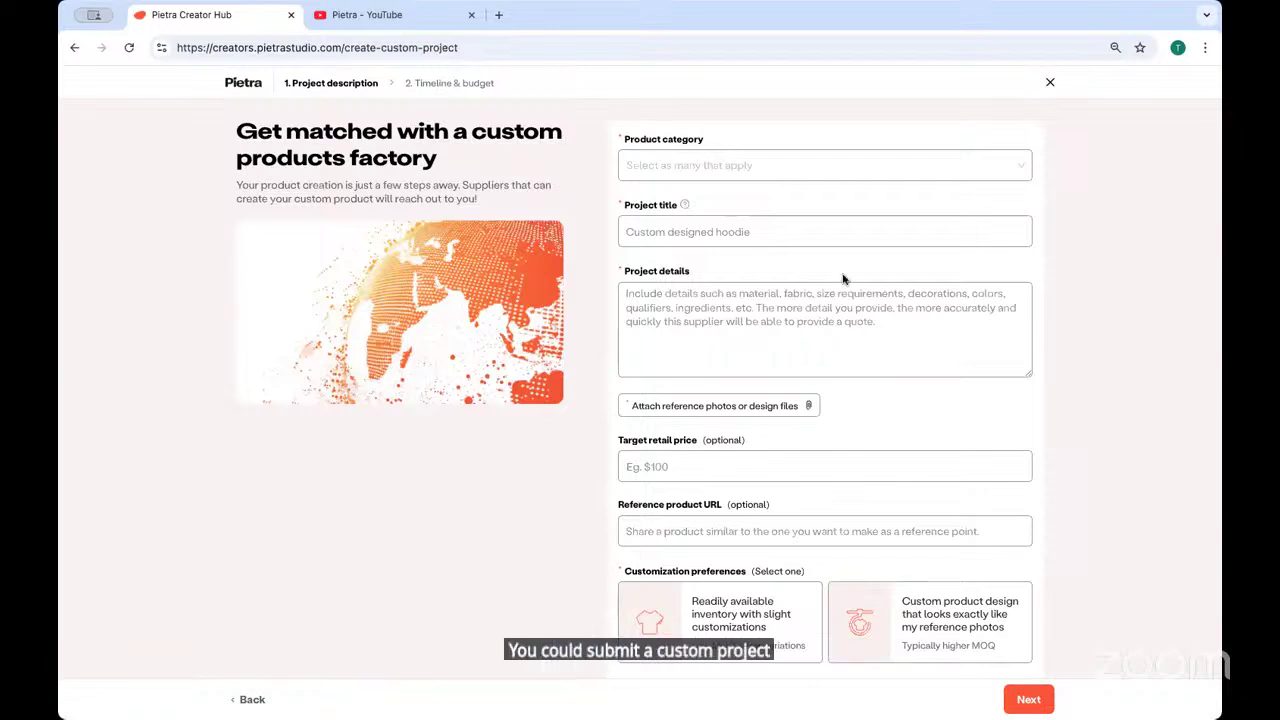
{"action": "left_click", "coordinate": [691, 167]}
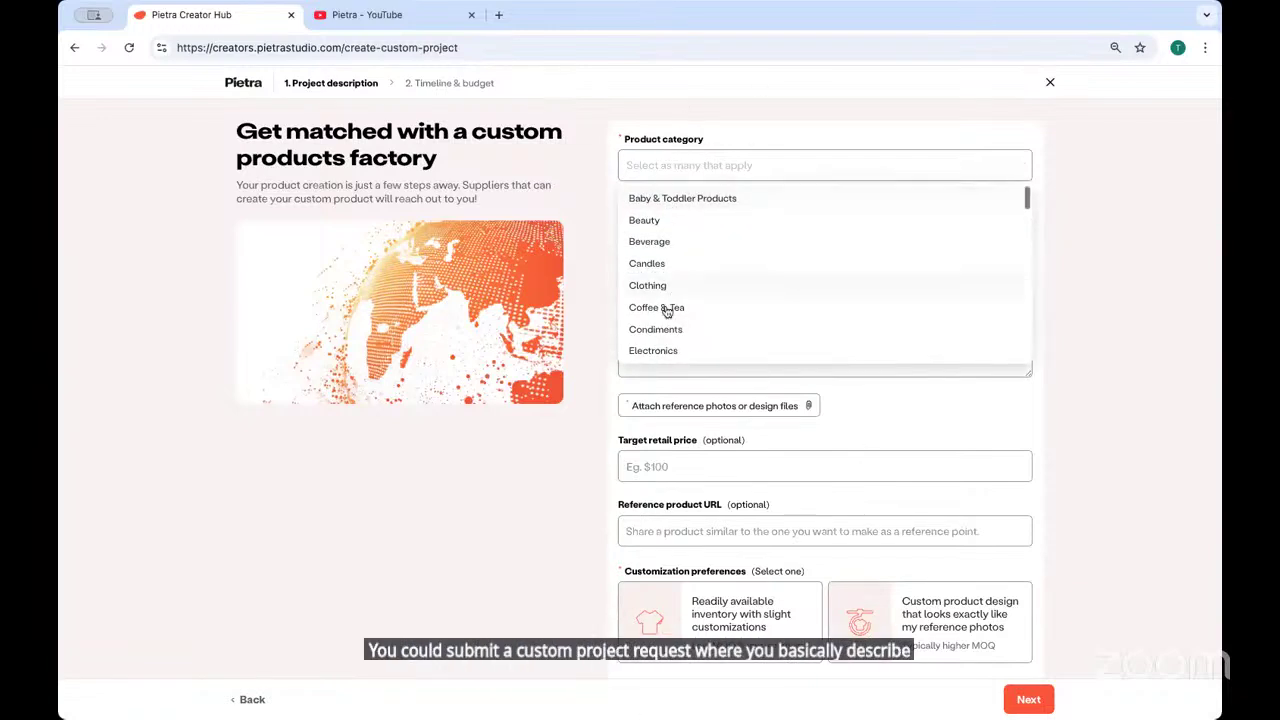
{"action": "scroll", "coordinate": [672, 331], "scroll_direction": "down", "scroll_amount": 2}
{"action": "scroll", "coordinate": [669, 331], "scroll_direction": "up", "scroll_amount": 1}
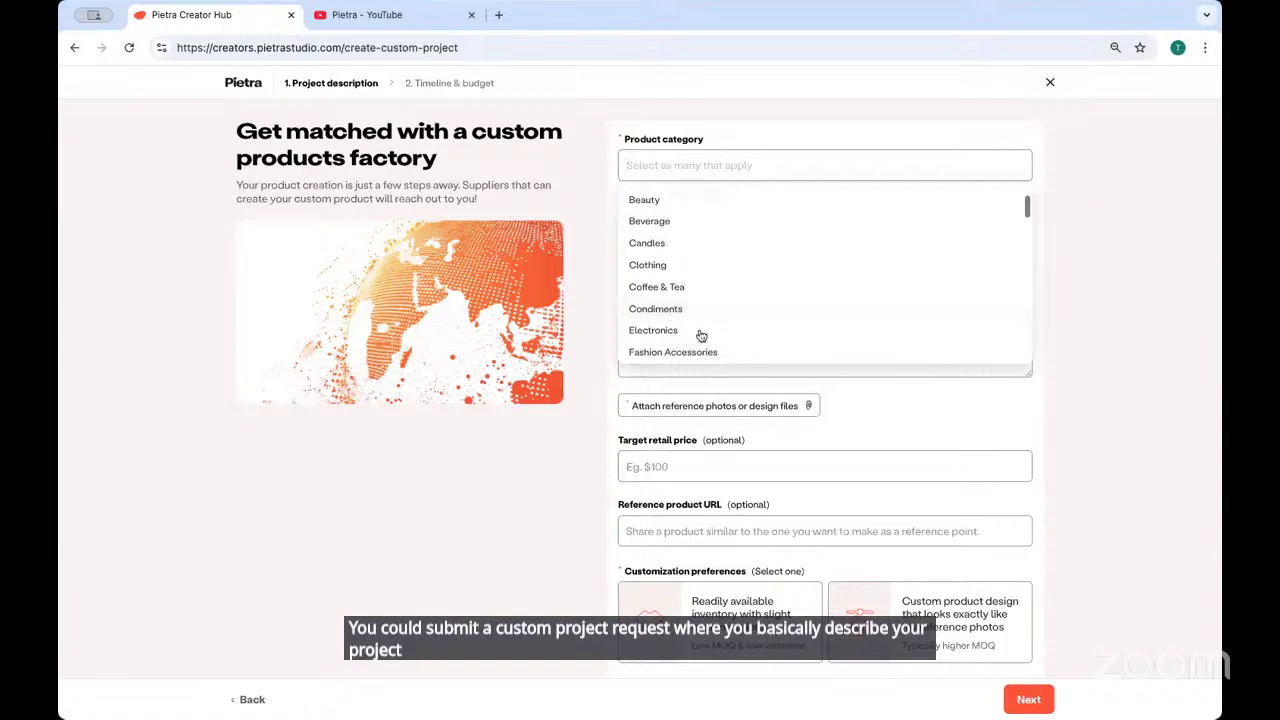
{"action": "left_click", "coordinate": [599, 241]}
Review the request form's fields and its customization preferences for readily available inventory and fully custom product design
{"action": "left_click", "coordinate": [703, 592]}
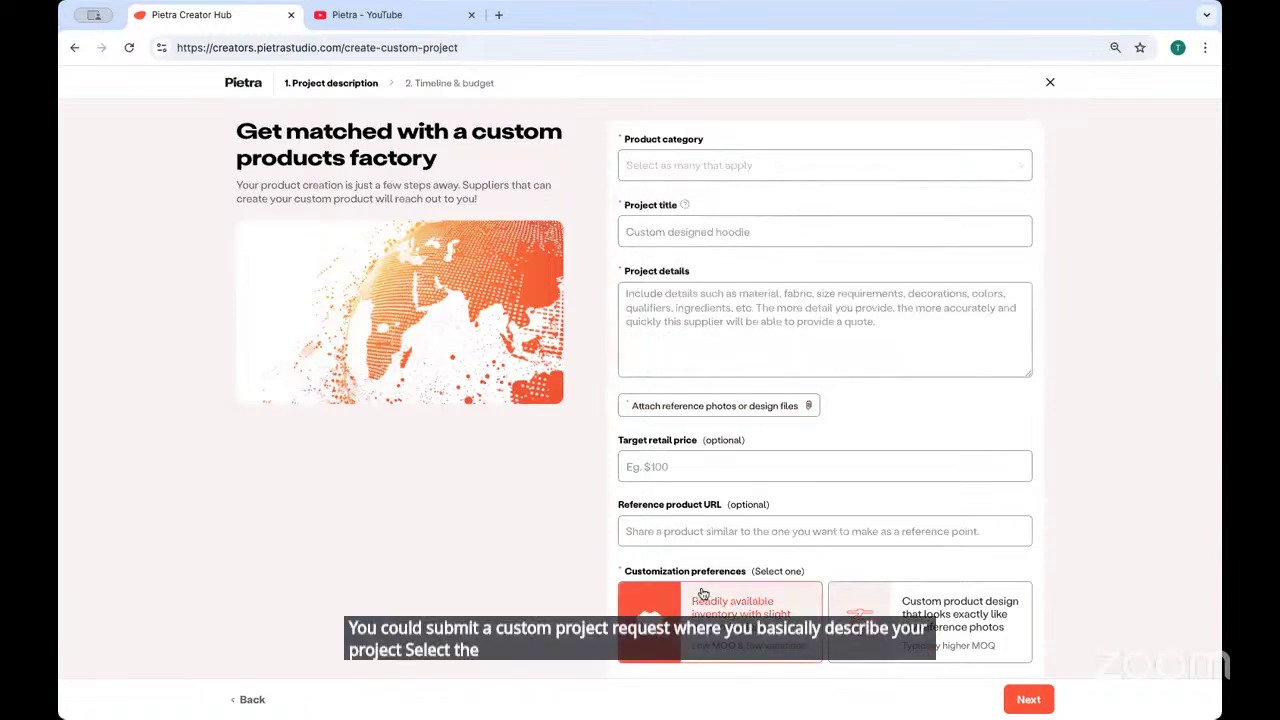
{"action": "scroll", "coordinate": [663, 452], "scroll_direction": "down", "scroll_amount": 2}
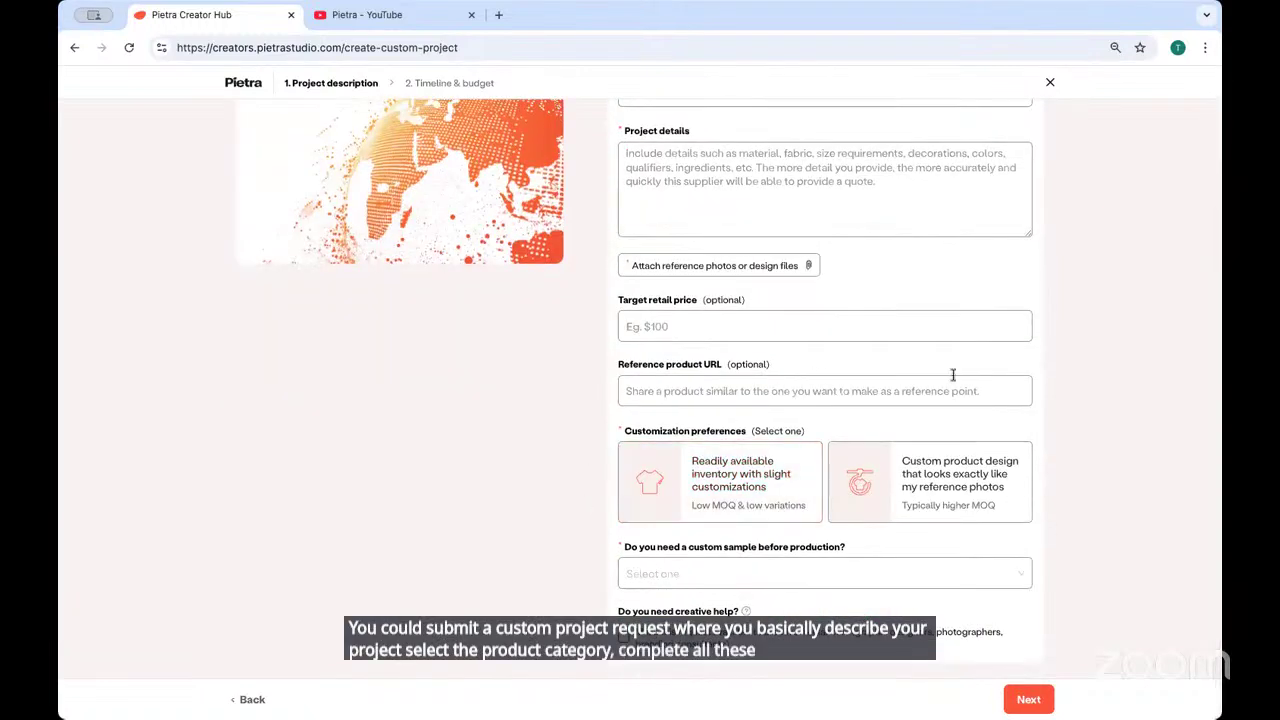
{"action": "left_click", "coordinate": [660, 450]}
{"action": "left_click", "coordinate": [686, 487]}
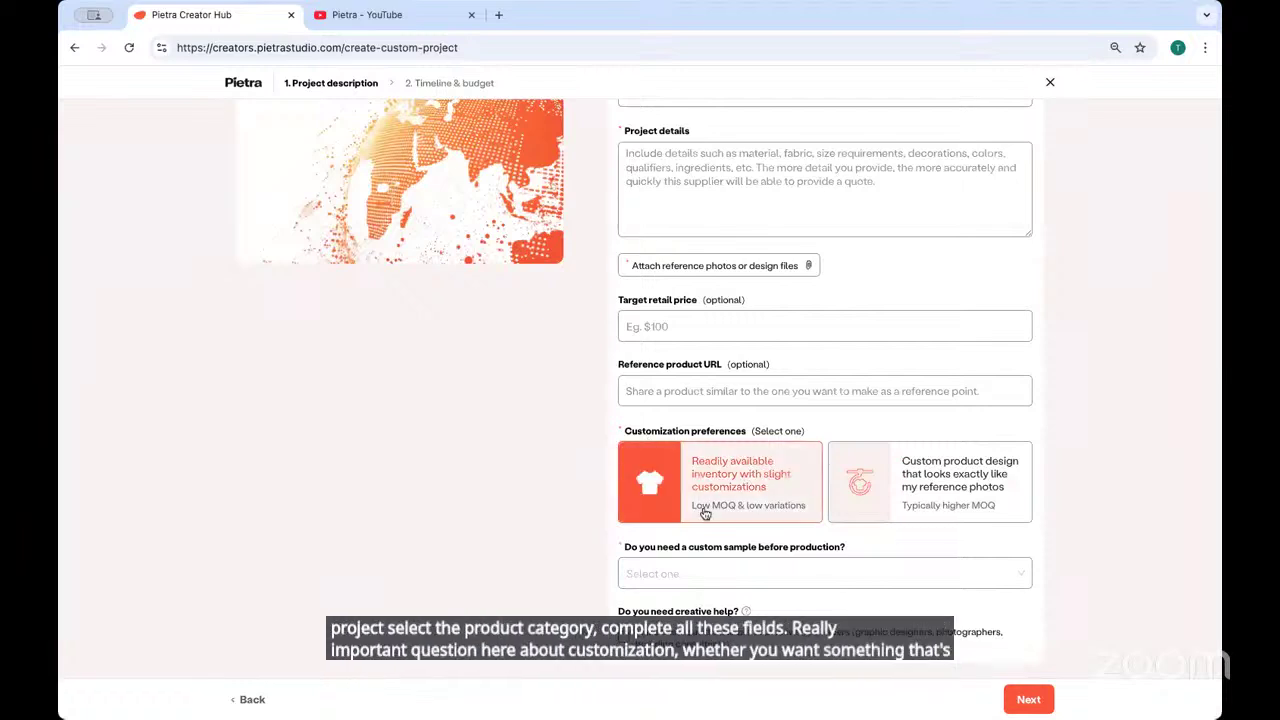
{"action": "left_click", "coordinate": [858, 440]}
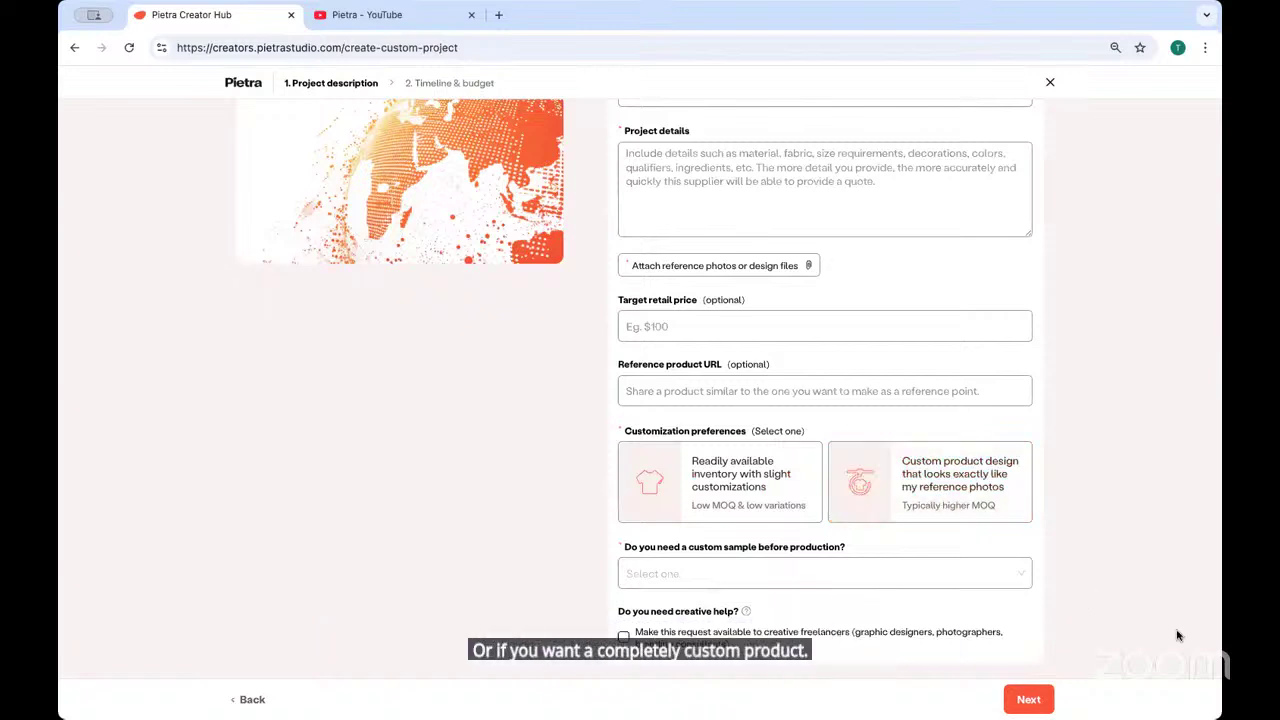
{"action": "scroll", "coordinate": [923, 410], "scroll_direction": "up", "scroll_amount": 3}
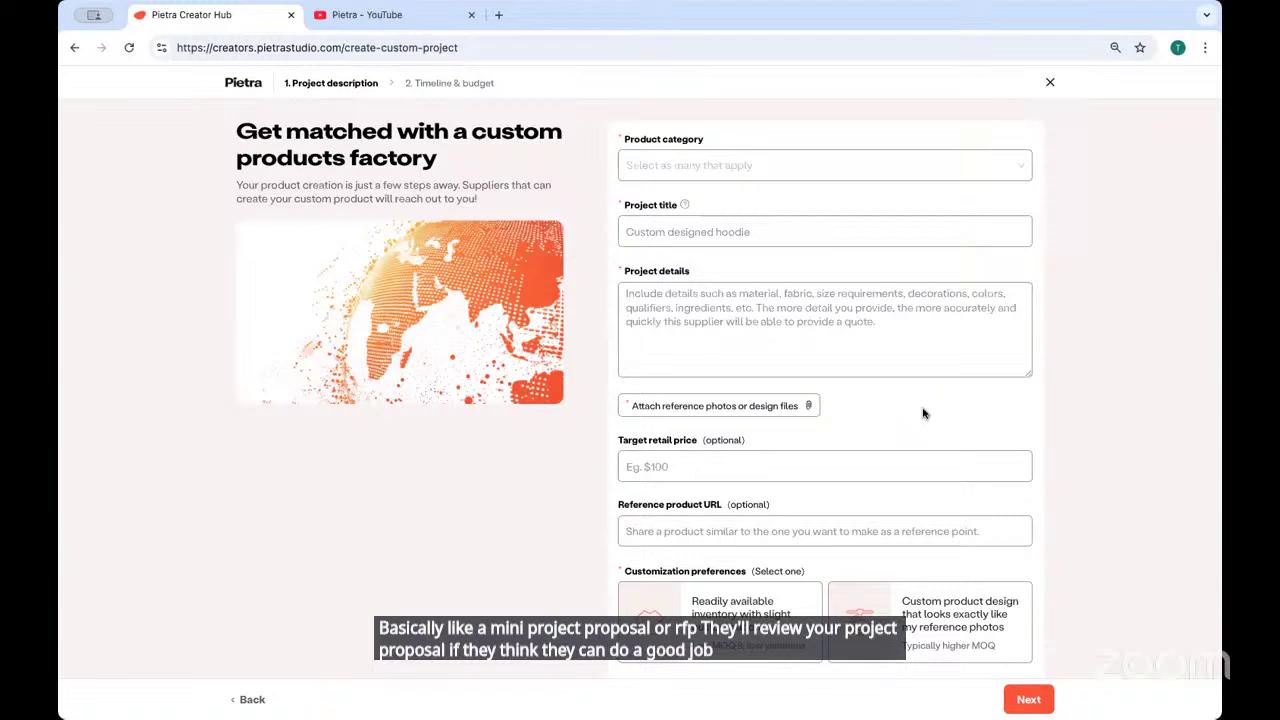
Leave the custom project request without submitting it and return to the Product Ideation start page
{"action": "left_click", "coordinate": [252, 700]}
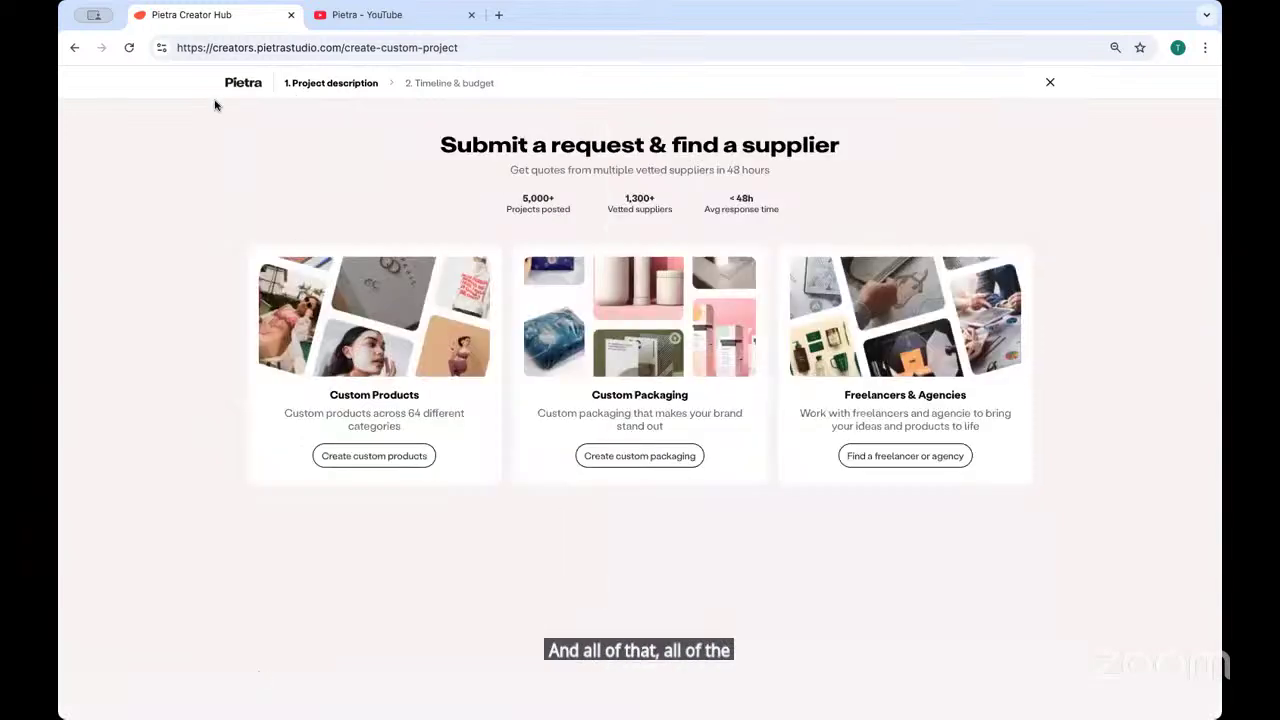
{"action": "left_click", "coordinate": [72, 47]}
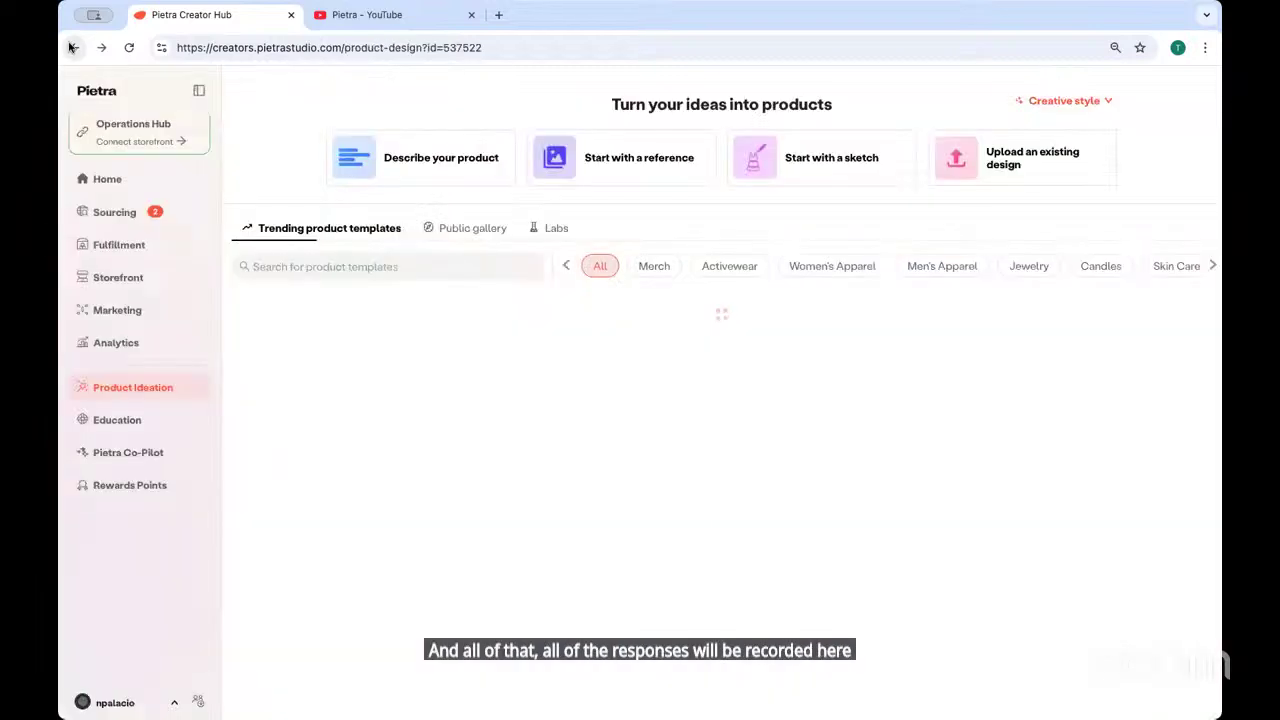
{"action": "left_click", "coordinate": [93, 82]}
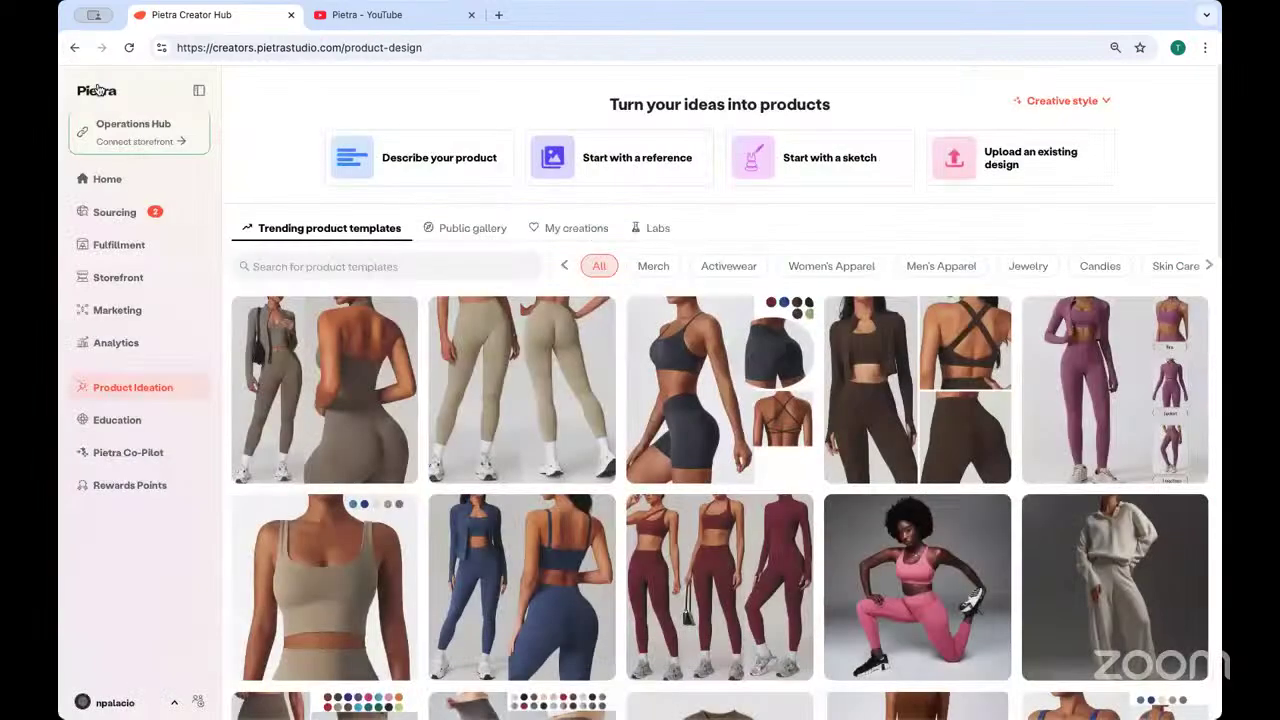
Open the supplier message inbox in the Sourcing area
{"action": "left_click", "coordinate": [116, 211]}
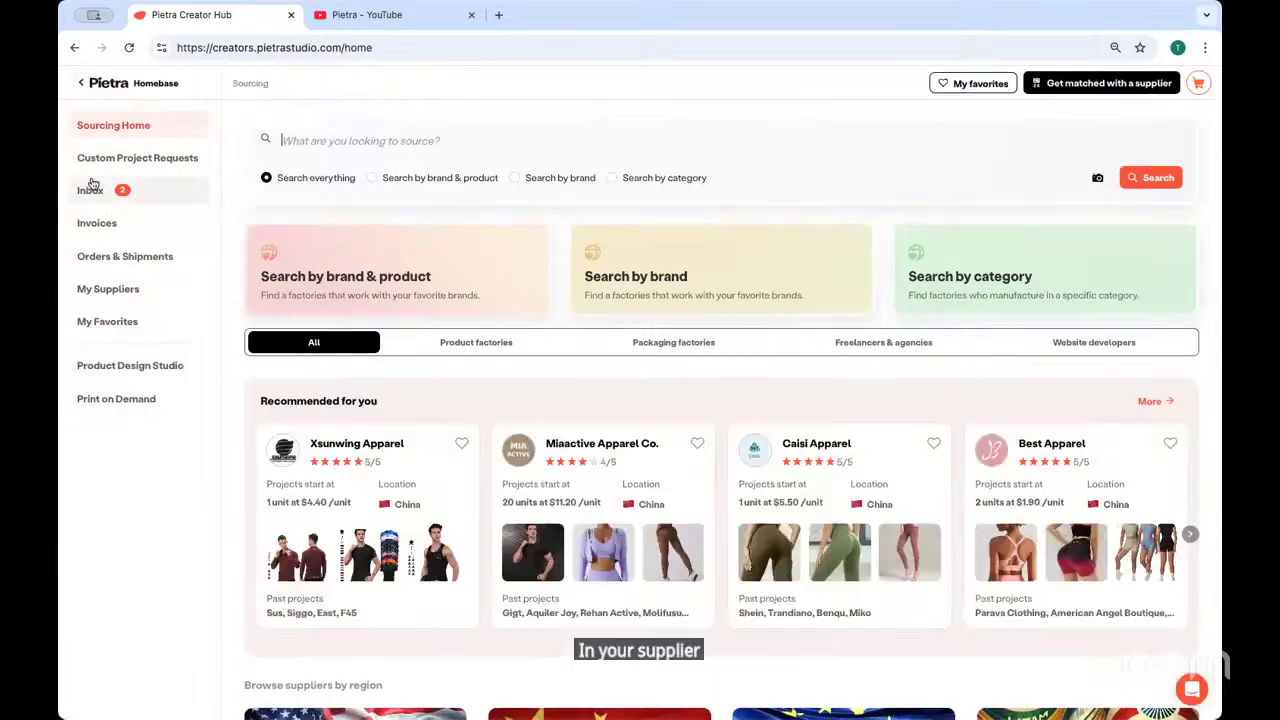
{"action": "left_click", "coordinate": [145, 88]}
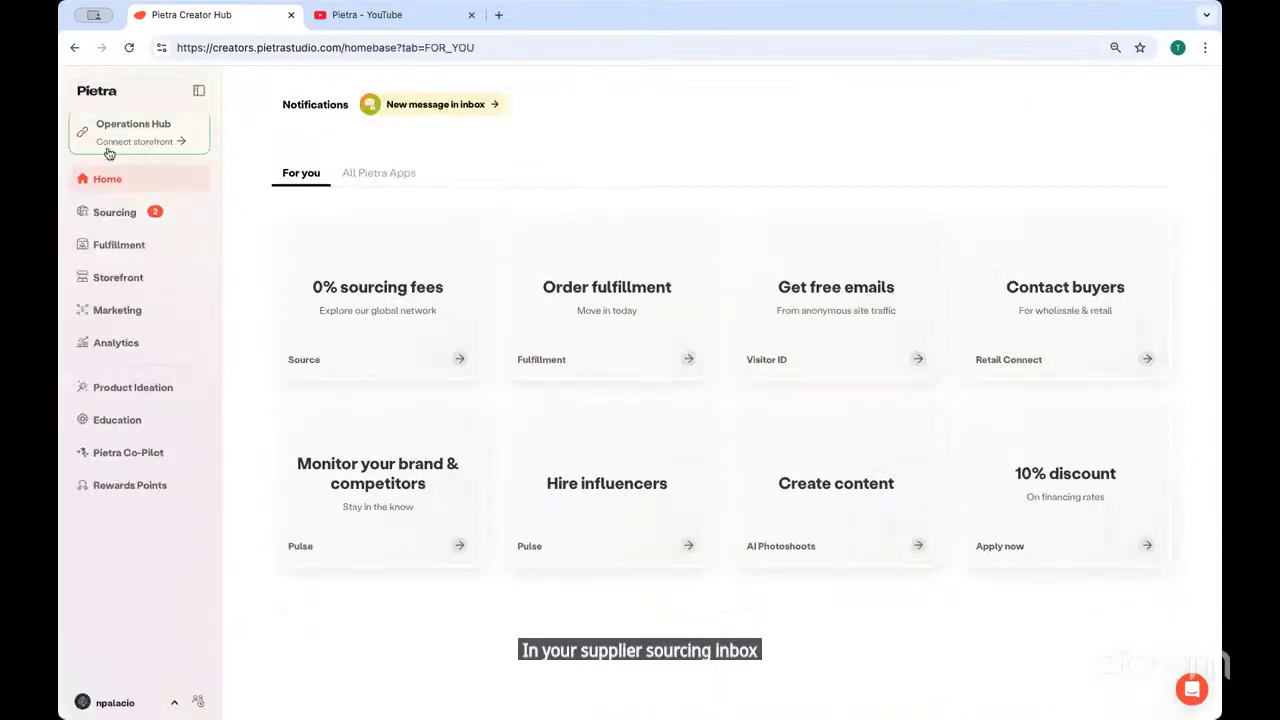
{"action": "left_click", "coordinate": [96, 214]}
{"action": "left_click", "coordinate": [86, 190]}
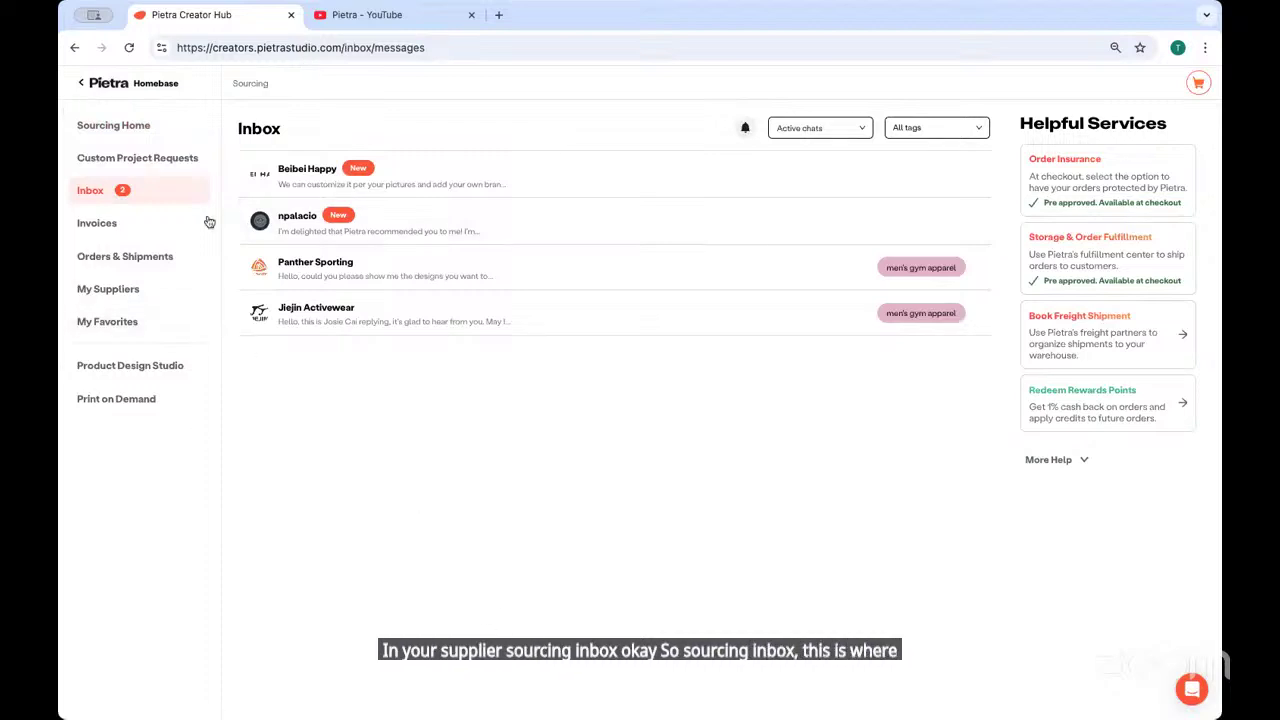
Return to Product Ideation, open the saved Sky Dot Contrast Polo creation and look through its generated designs
{"action": "left_click", "coordinate": [82, 83]}
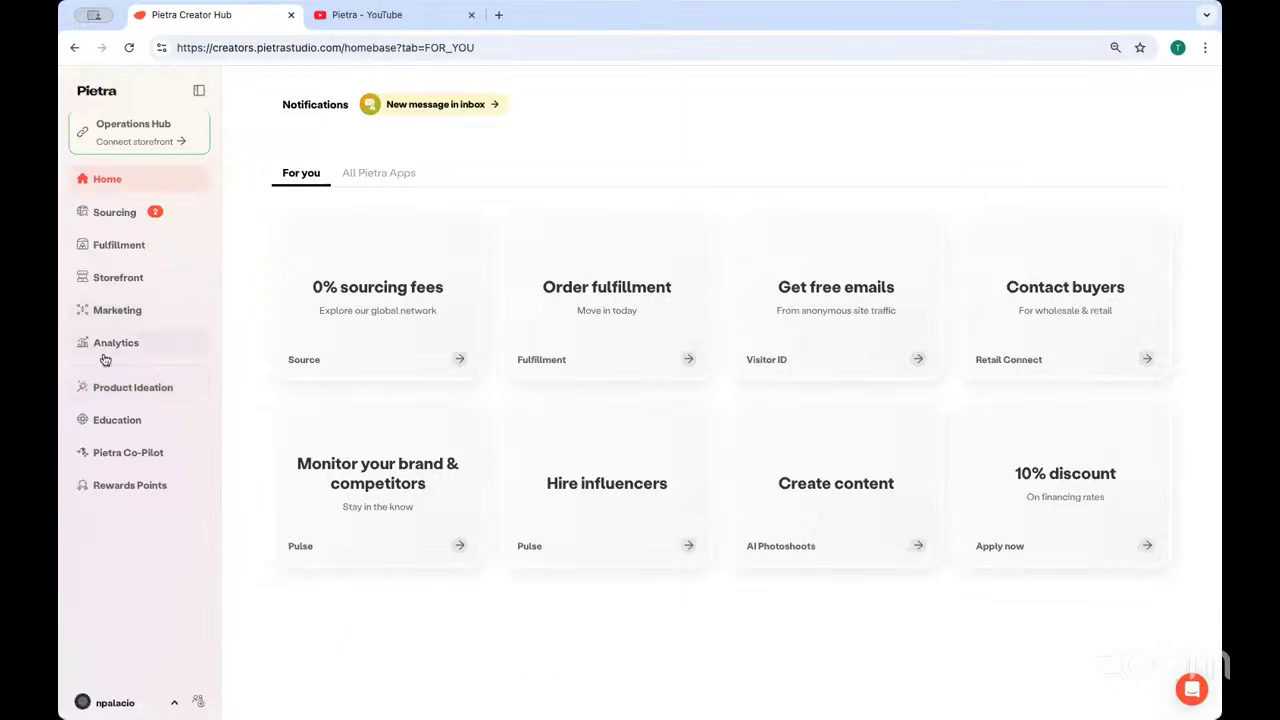
{"action": "left_click", "coordinate": [104, 386]}
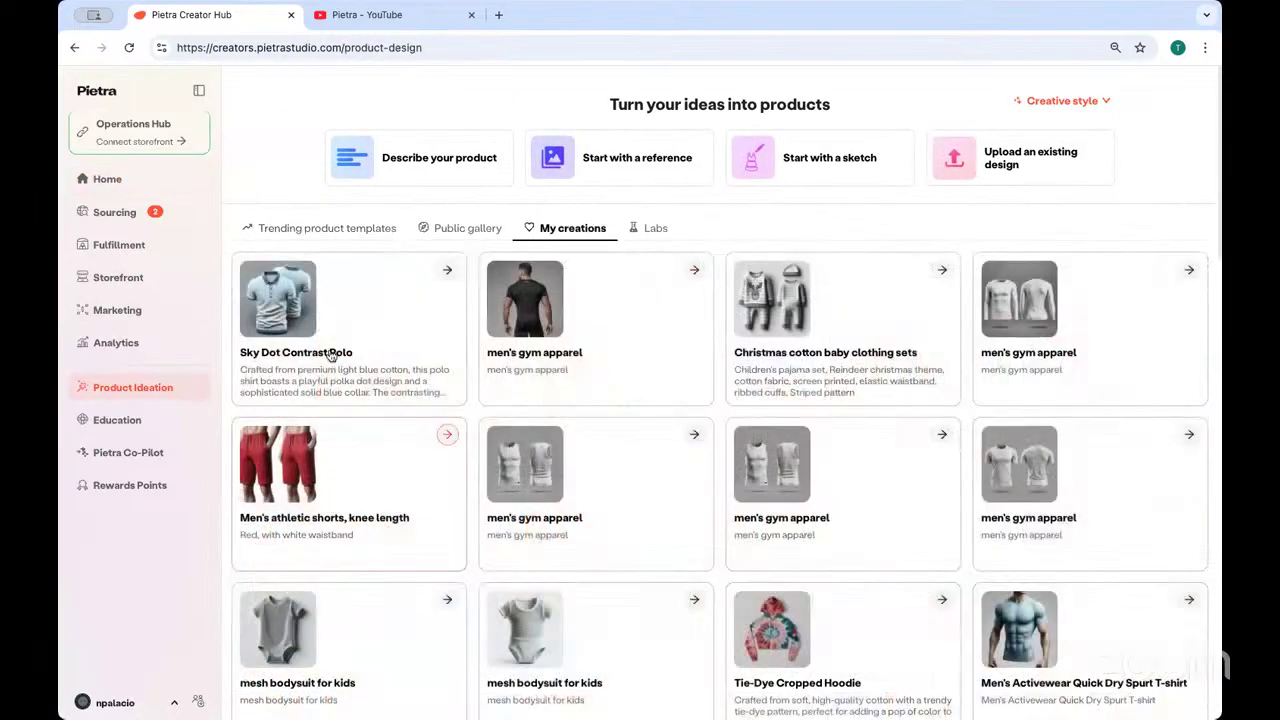
{"action": "left_click", "coordinate": [338, 356]}
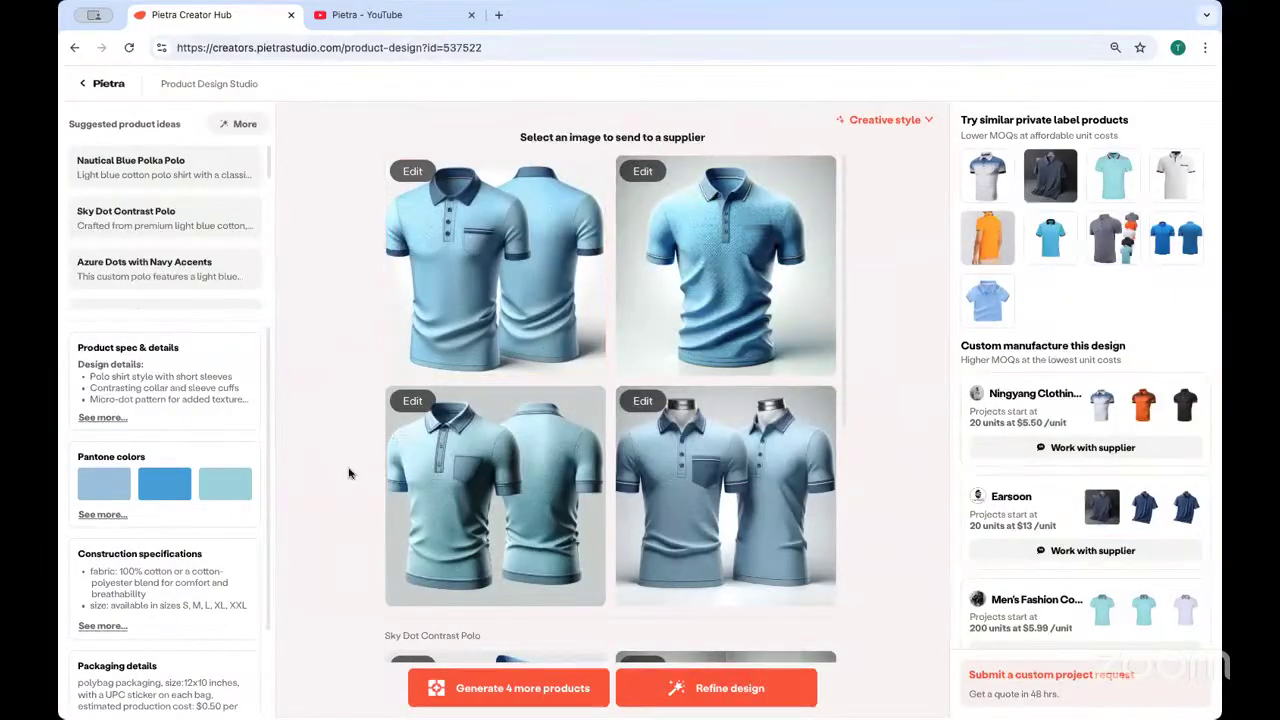
{"action": "scroll", "coordinate": [571, 582], "scroll_direction": "down", "scroll_amount": 2}
{"action": "scroll", "coordinate": [571, 582], "scroll_direction": "up", "scroll_amount": 2}
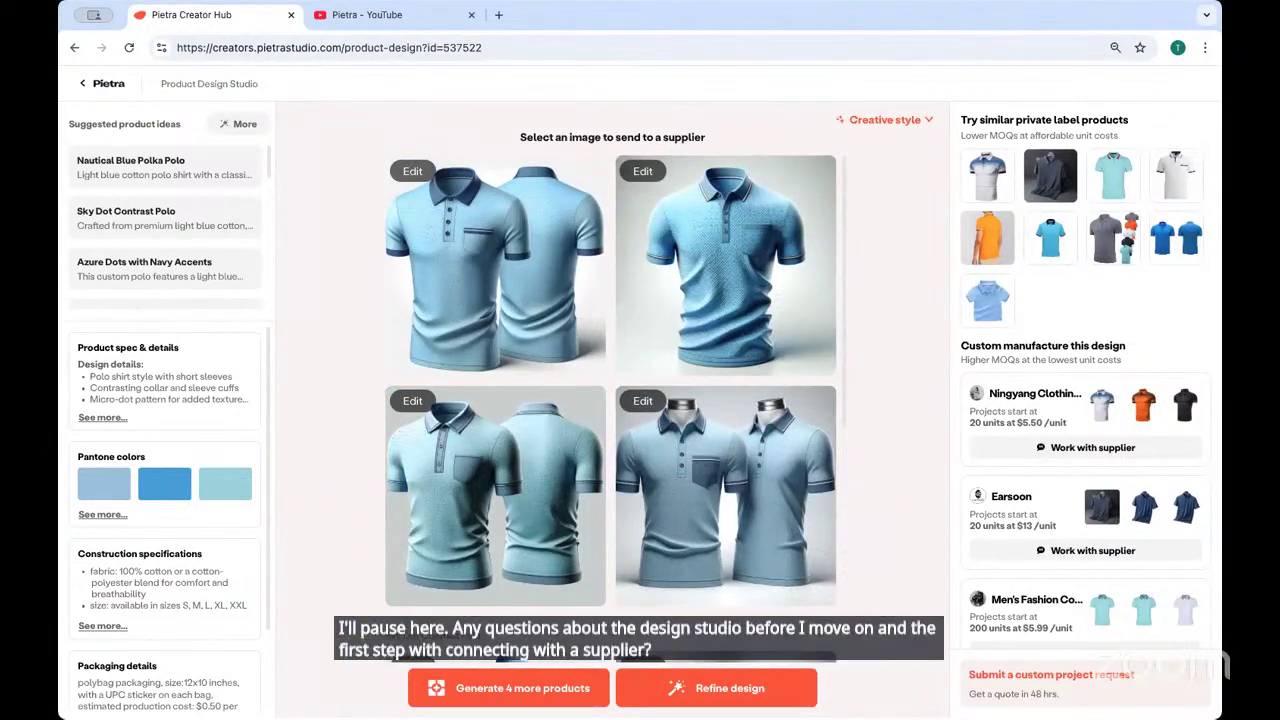
{"action": "mouse_move", "coordinate": [1033, 193]}
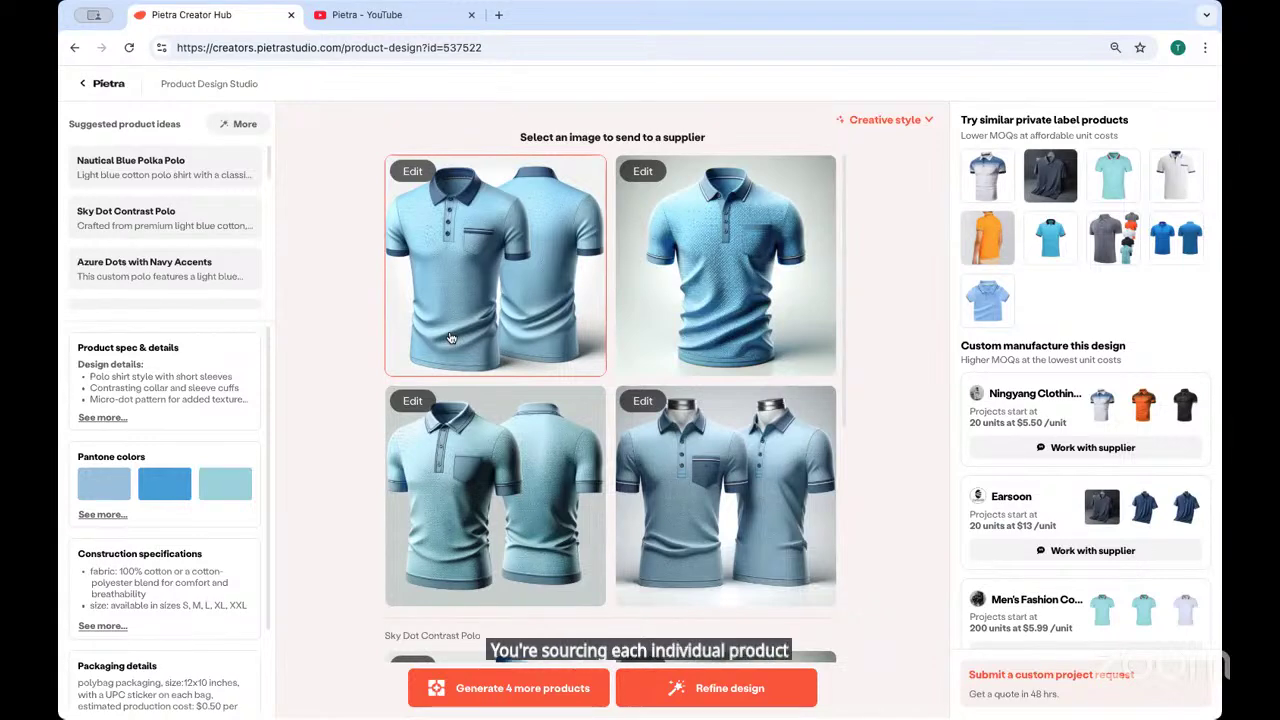
Reopen the Sky Dot Contrast Polo, view the blank custom products request form and go back without submitting it
{"action": "left_click", "coordinate": [103, 85]}
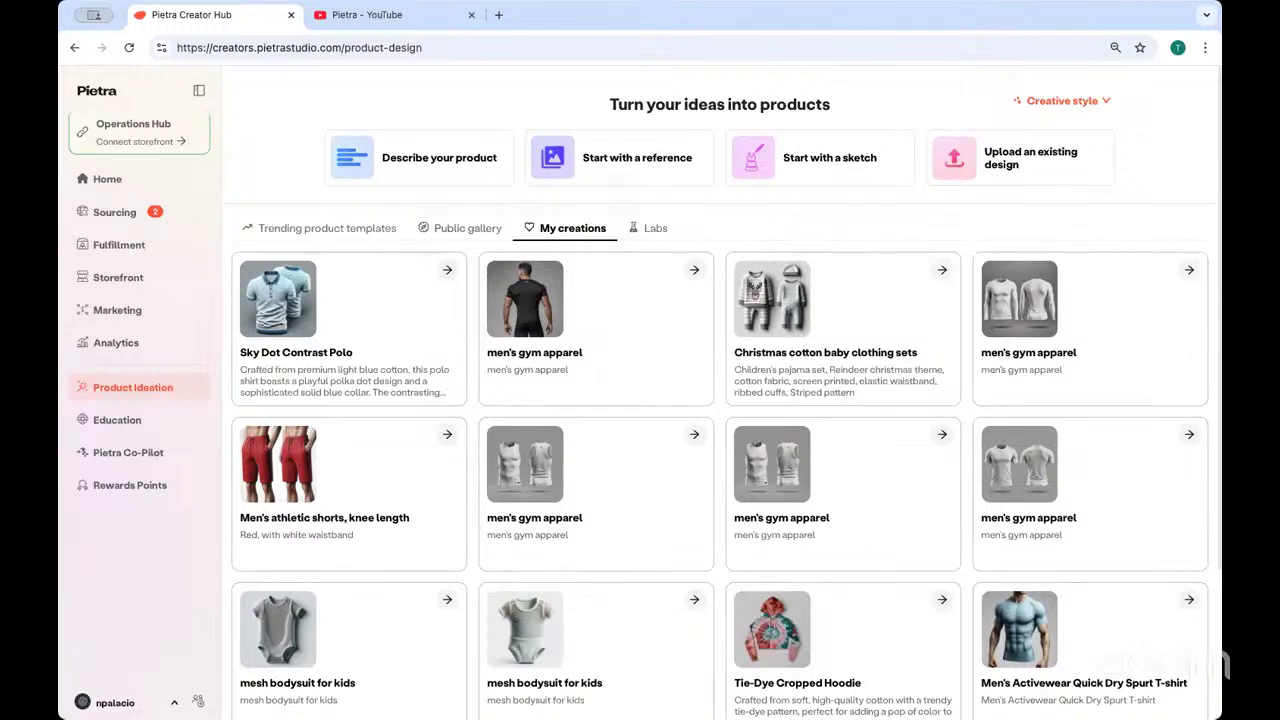
{"action": "left_click", "coordinate": [365, 276]}
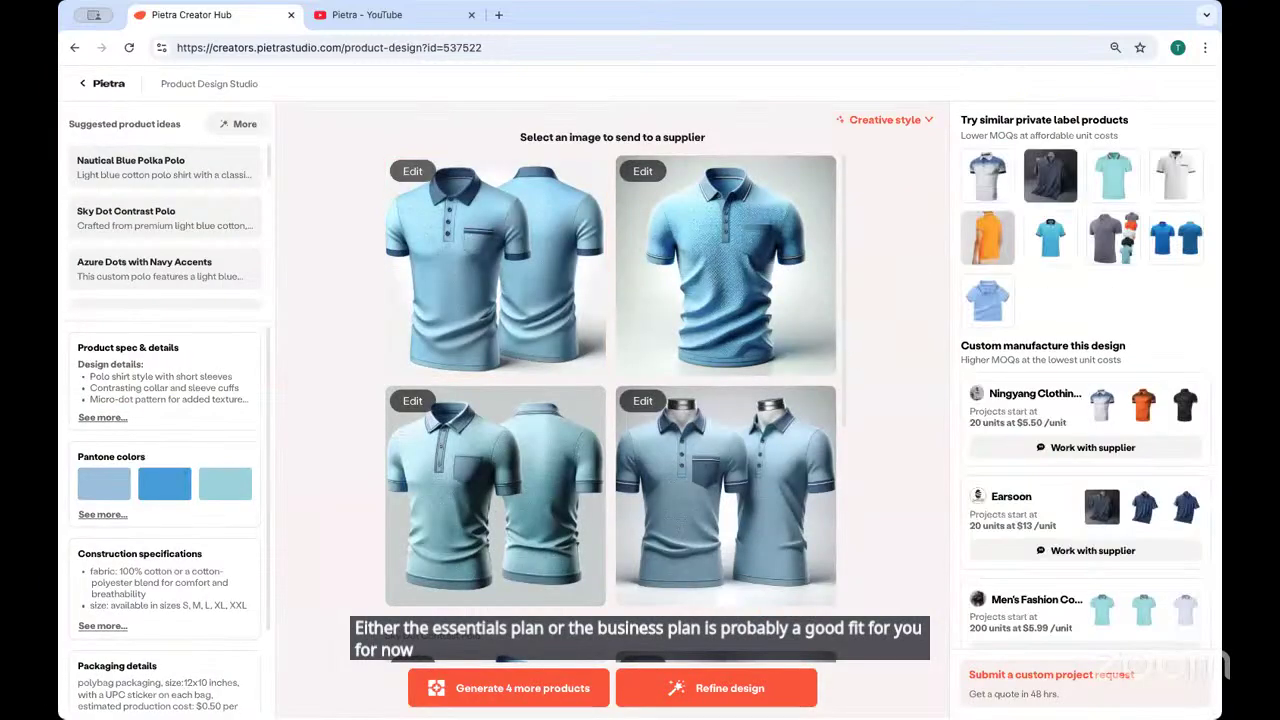
{"action": "left_click", "coordinate": [1025, 690]}
{"action": "left_click", "coordinate": [416, 452]}
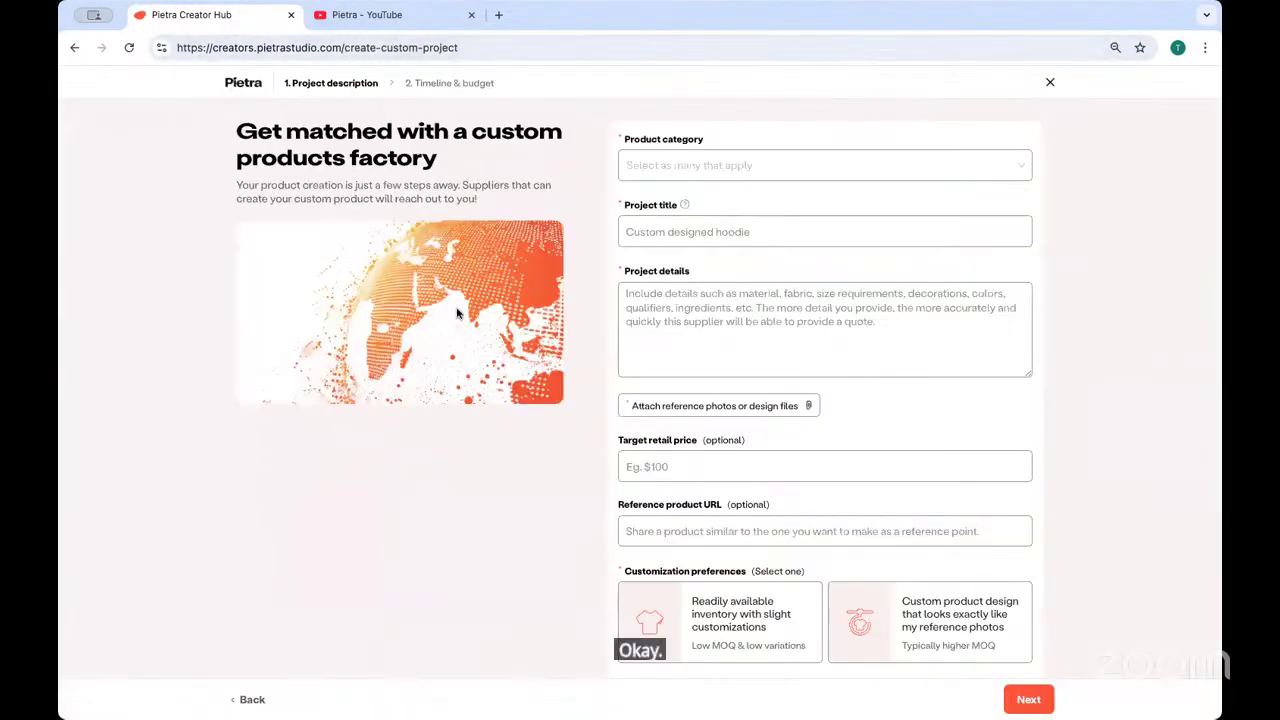
{"action": "left_click", "coordinate": [250, 700]}
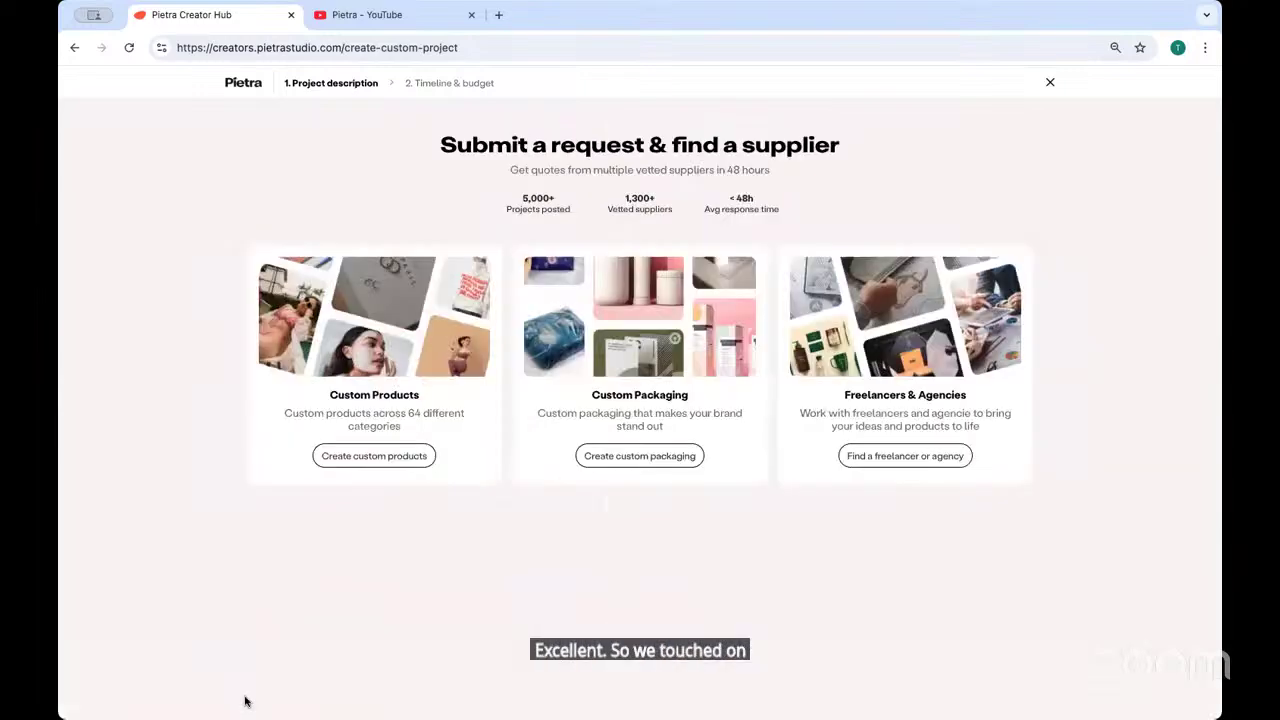
{"action": "left_click", "coordinate": [72, 48]}
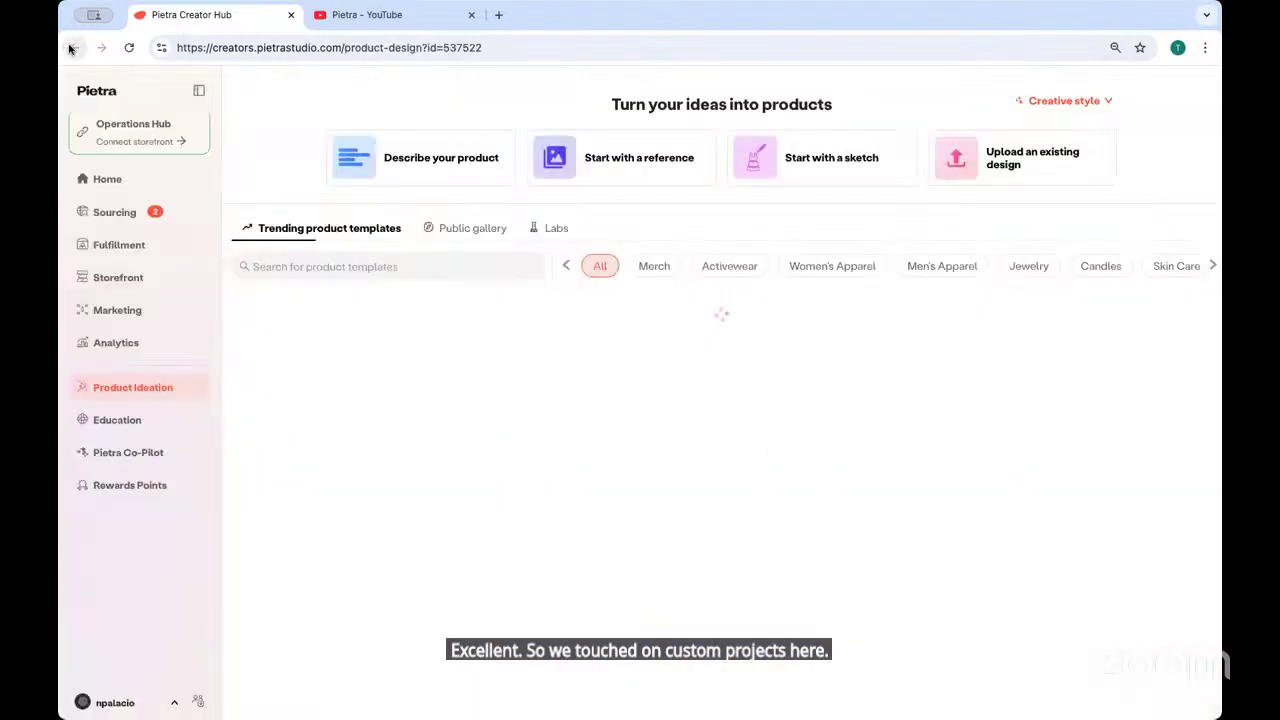
Open the textured light blue polo image for markup and look through its custom manufacturing suppliers
{"action": "scroll", "coordinate": [989, 316], "scroll_direction": "down", "scroll_amount": 1}
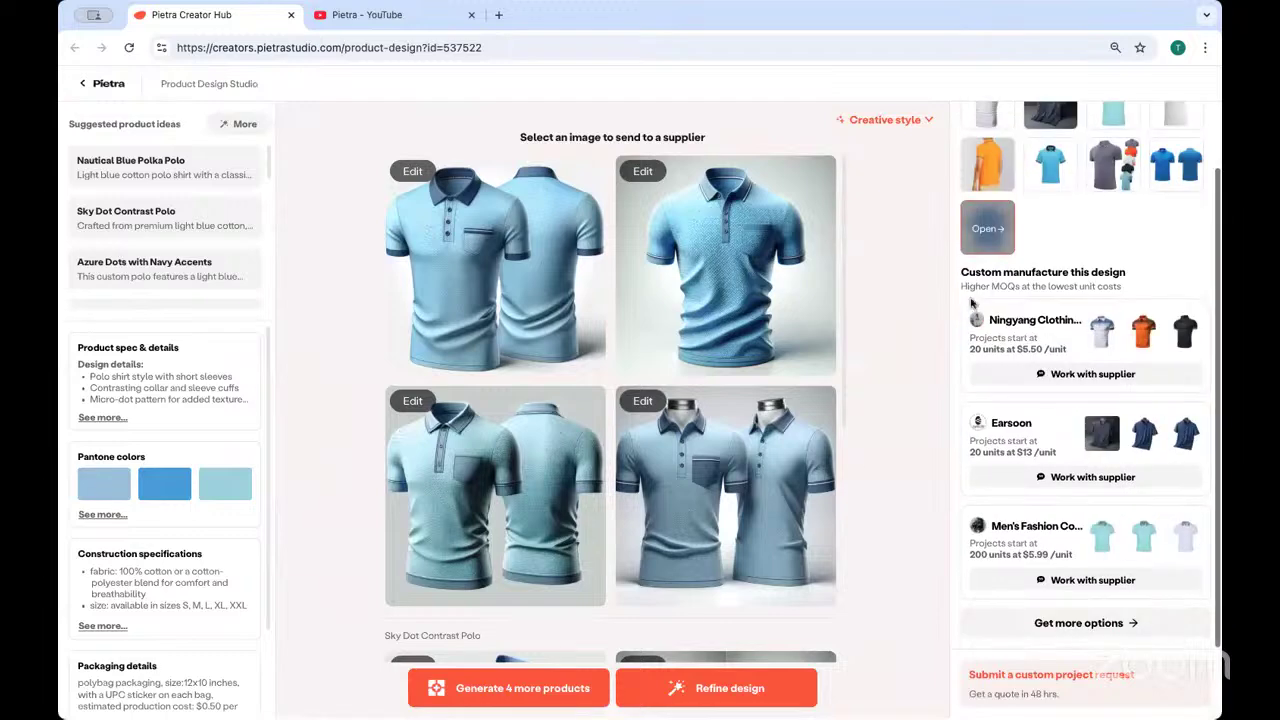
{"action": "scroll", "coordinate": [732, 237], "scroll_direction": "down", "scroll_amount": 1}
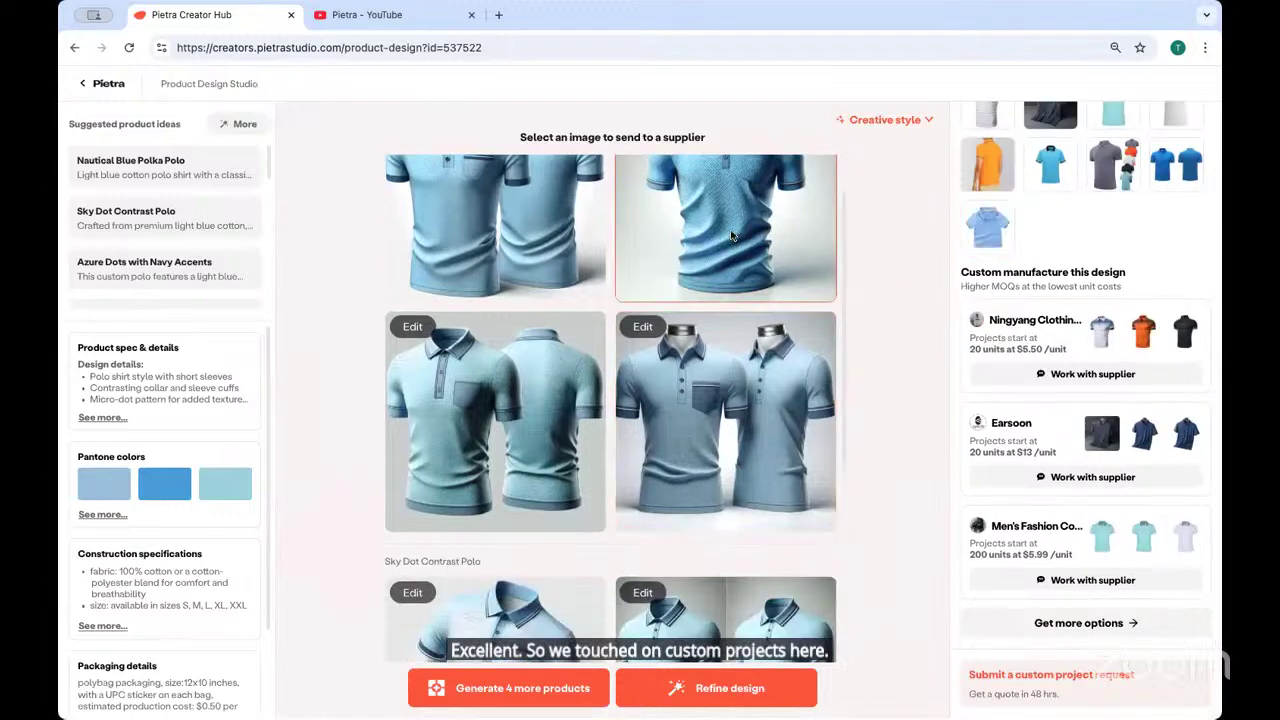
{"action": "left_click", "coordinate": [732, 237]}
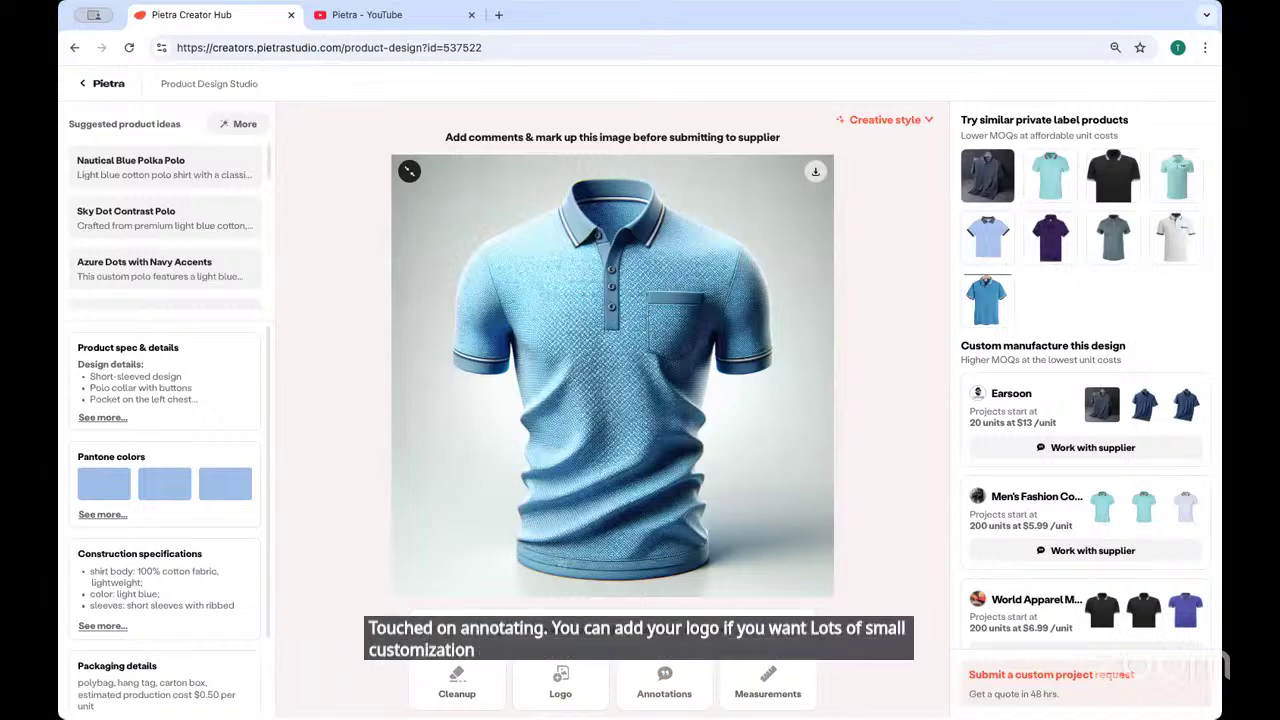
{"action": "scroll", "coordinate": [1120, 690], "scroll_direction": "down", "scroll_amount": 1}
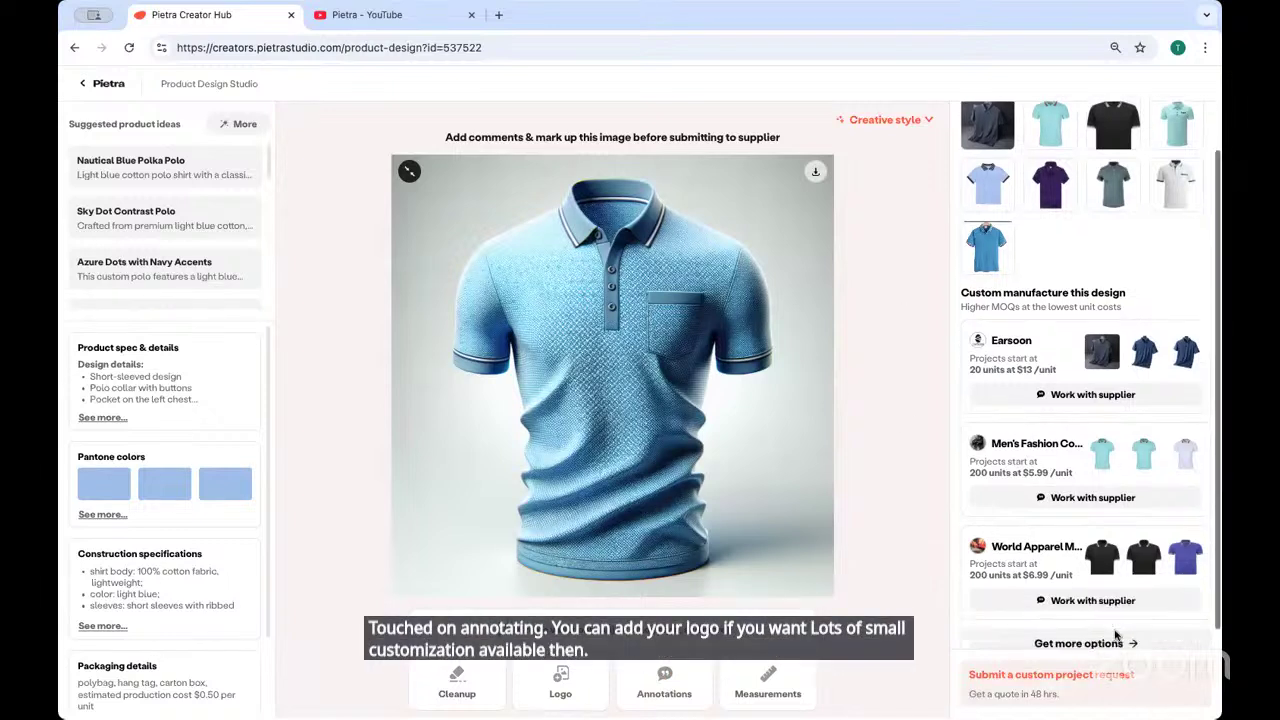
Open a custom products project request from the polo design, leave it unsubmitted and return to the Product Ideation start page
{"action": "left_click", "coordinate": [1093, 684]}
{"action": "left_click", "coordinate": [404, 459]}
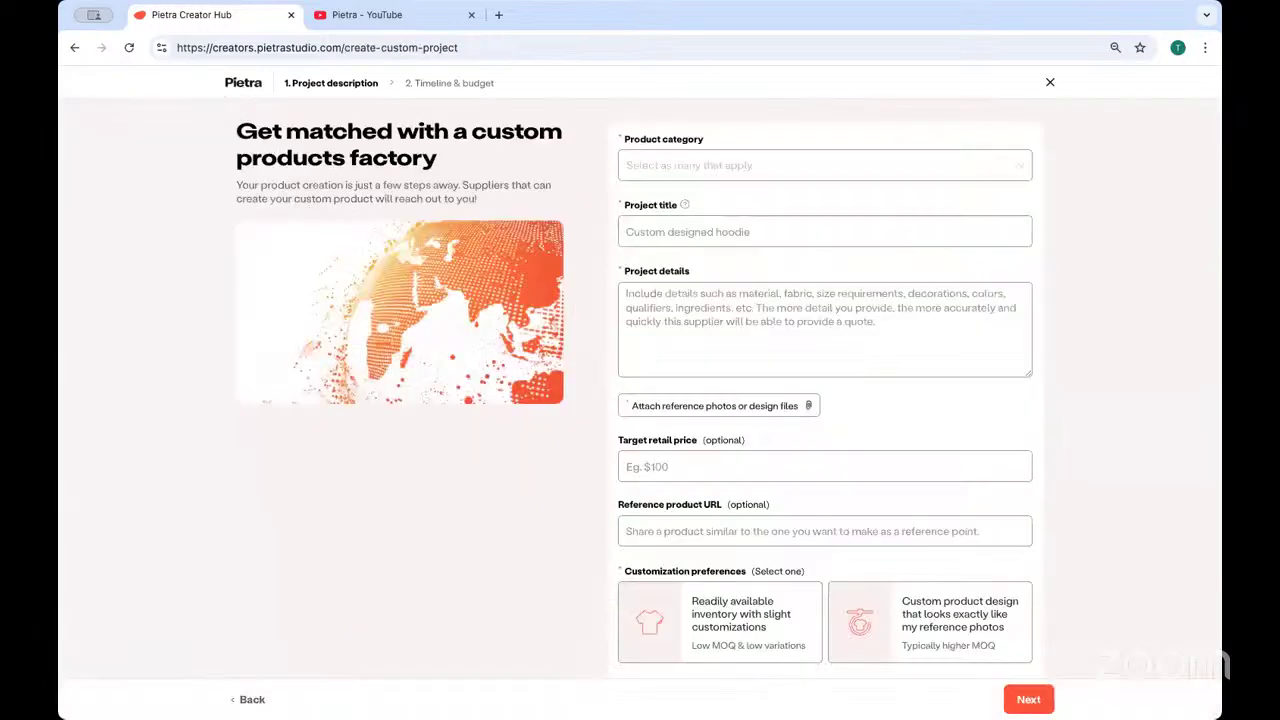
{"action": "left_click", "coordinate": [75, 50]}
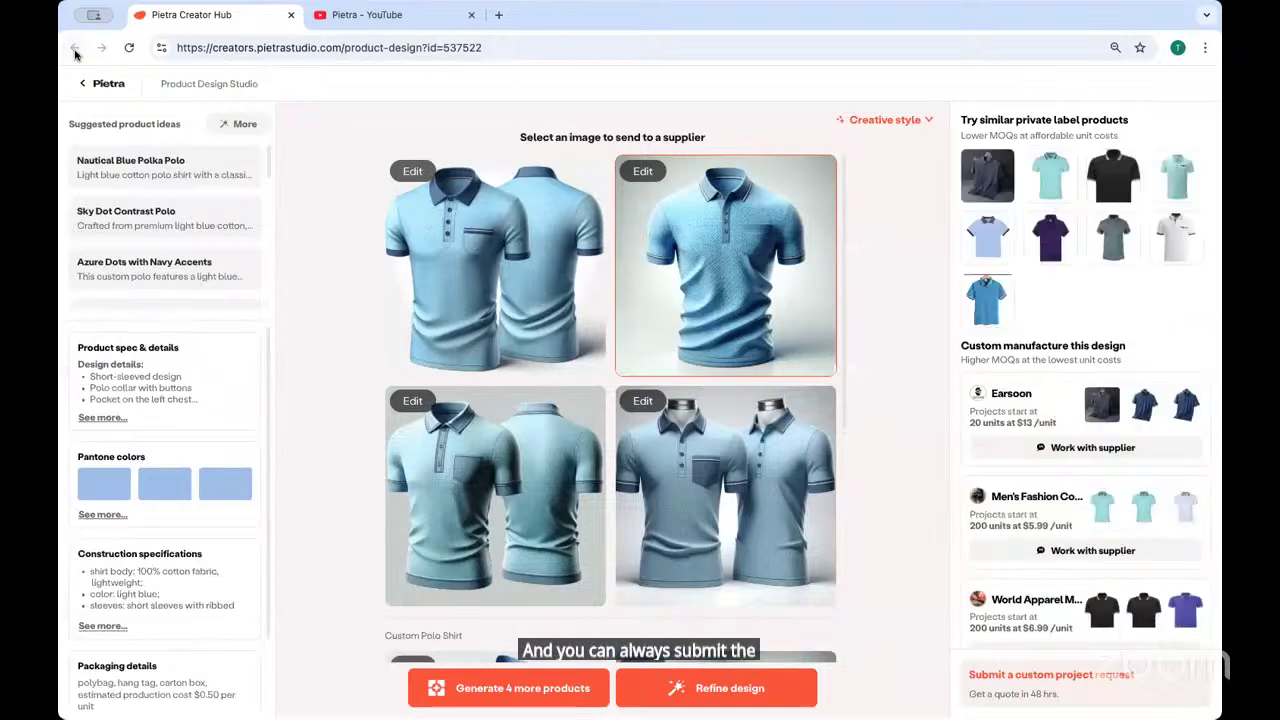
{"action": "left_click", "coordinate": [84, 82]}
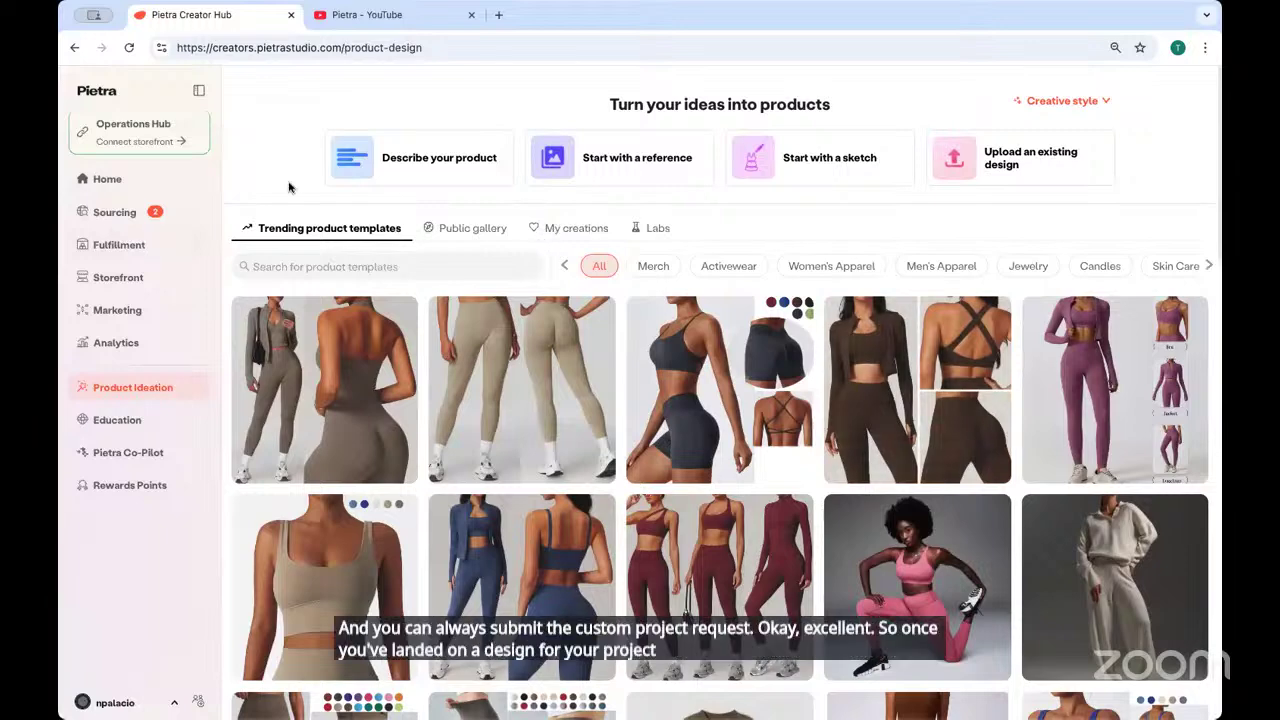
Open the Sourcing home page and browse the recommended suppliers, supplier regions and custom product categories
{"action": "left_click", "coordinate": [112, 213]}
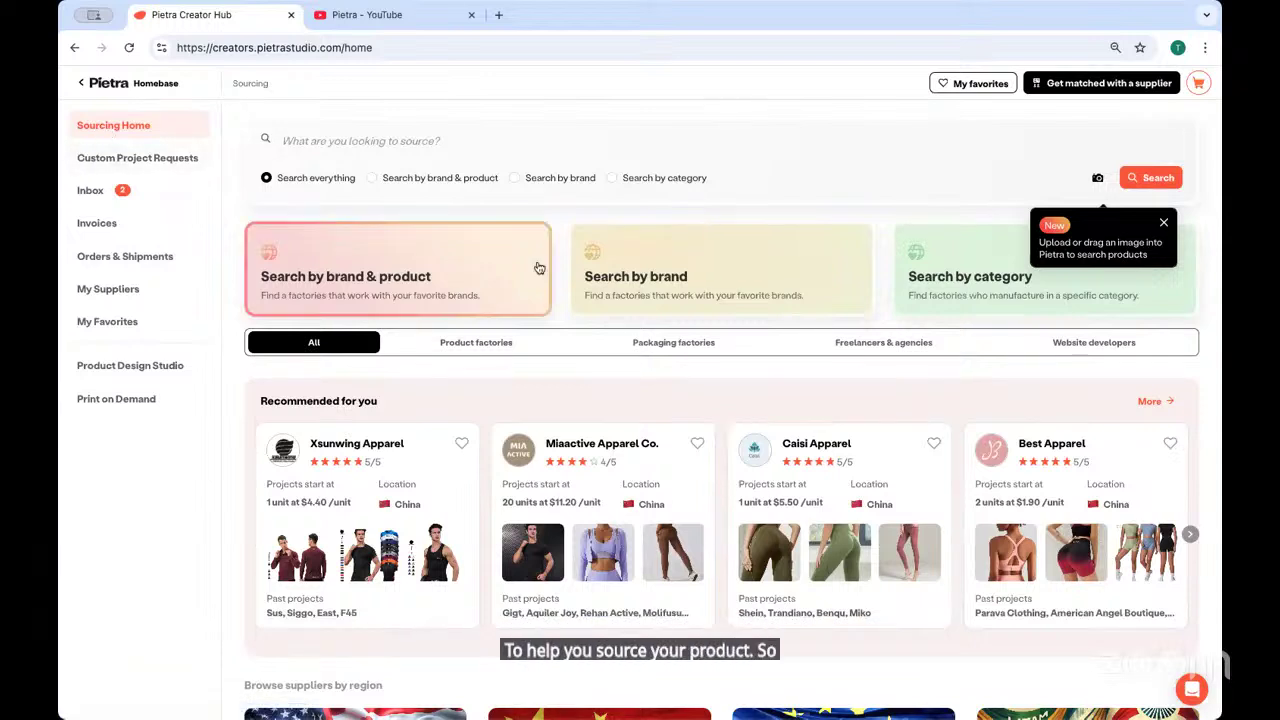
{"action": "scroll", "coordinate": [869, 408], "scroll_direction": "right", "scroll_amount": 2}
{"action": "scroll", "coordinate": [869, 408], "scroll_direction": "right", "scroll_amount": 2}
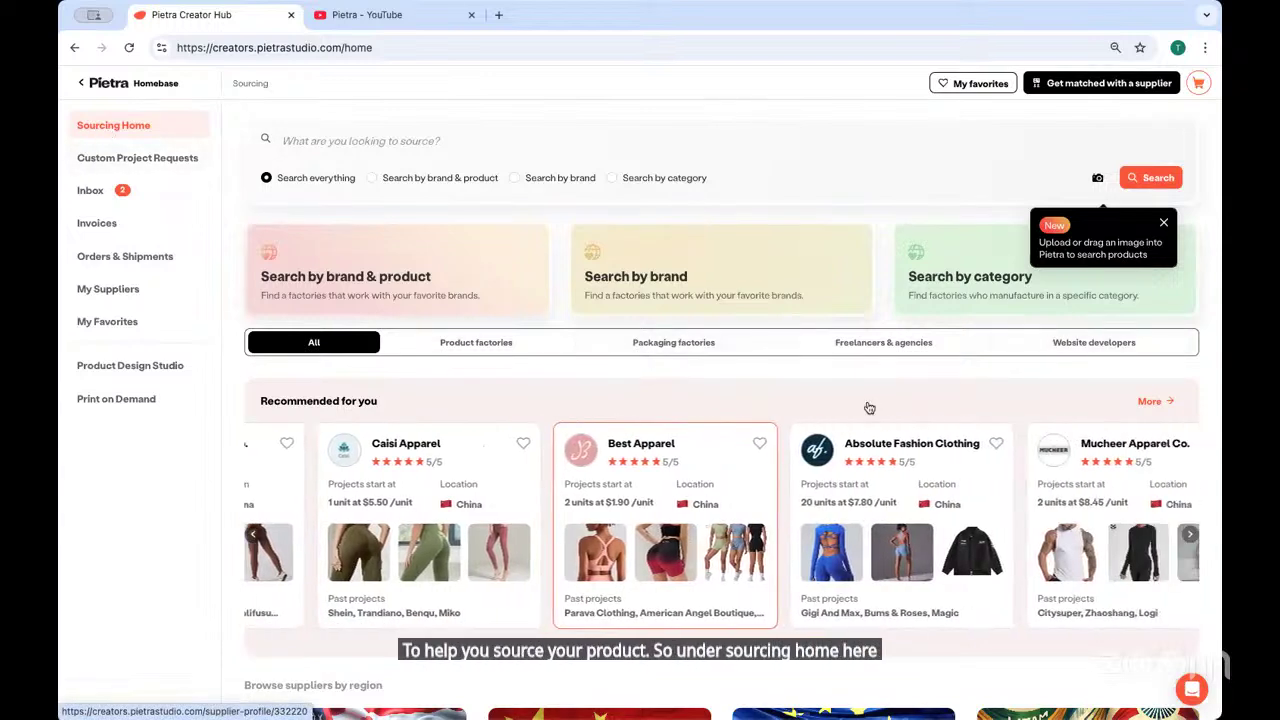
{"action": "scroll", "coordinate": [775, 418], "scroll_direction": "down", "scroll_amount": 2}
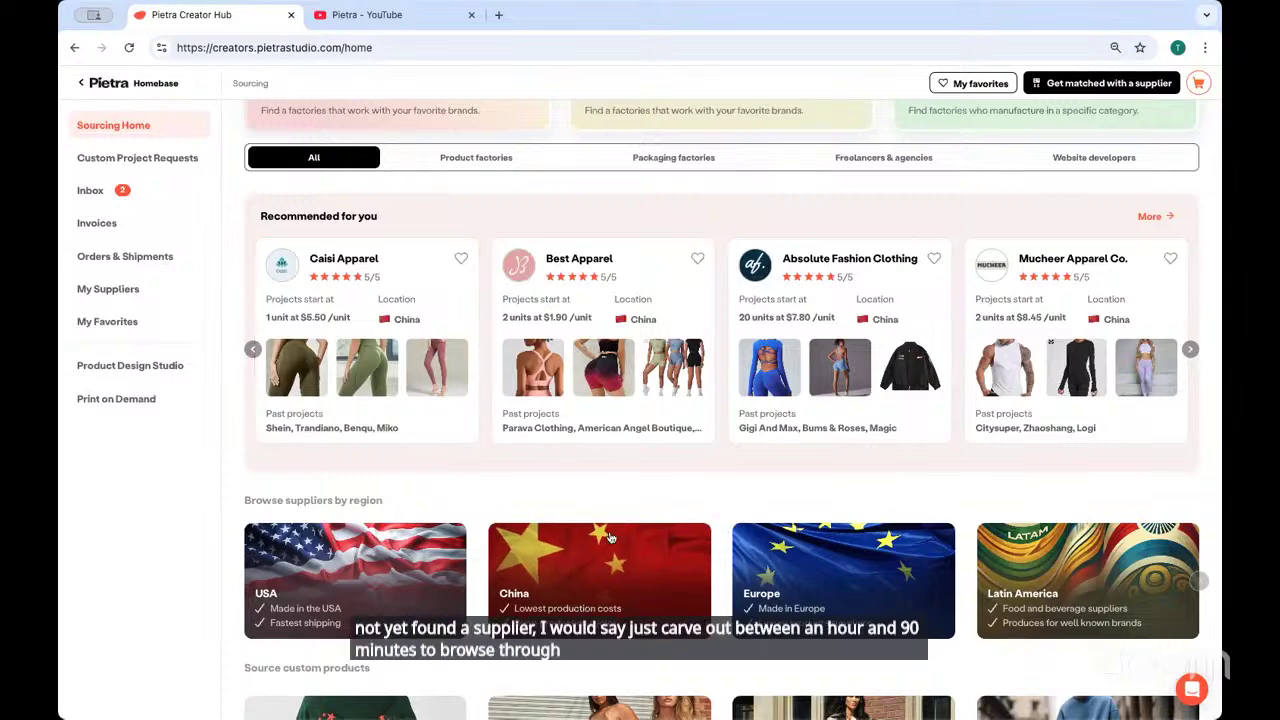
{"action": "scroll", "coordinate": [653, 260], "scroll_direction": "down", "scroll_amount": 2}
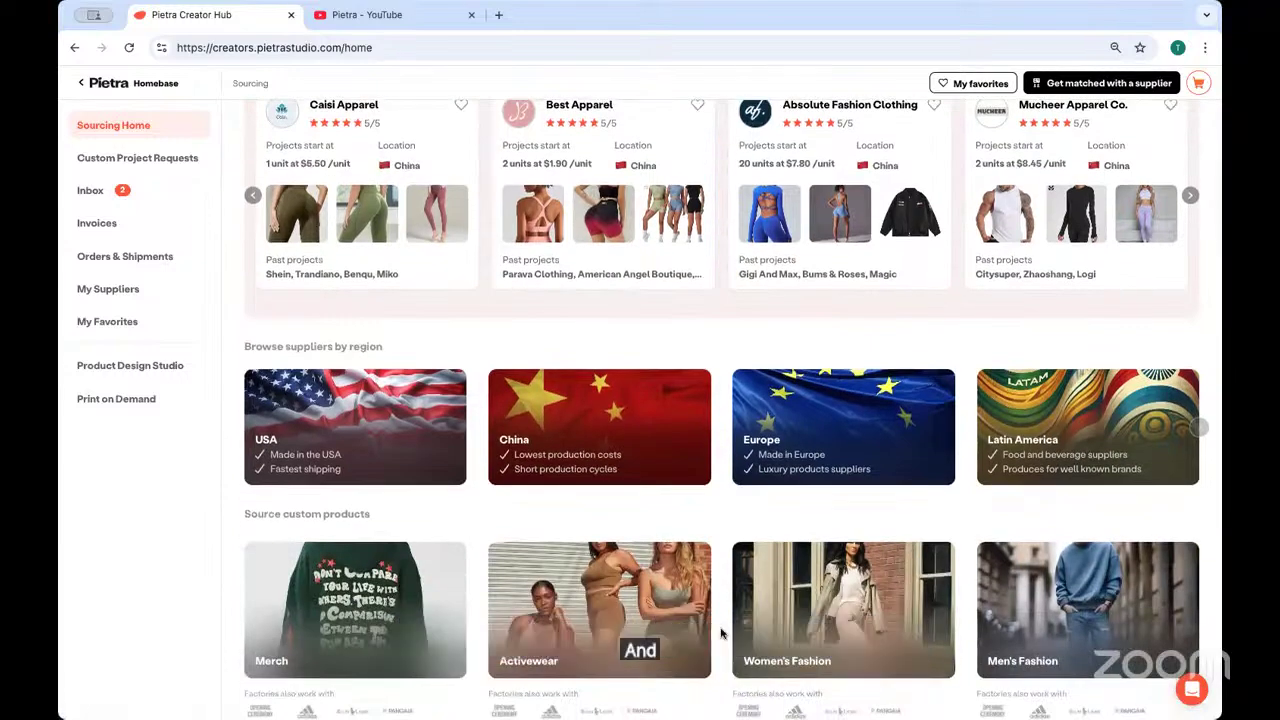
{"action": "scroll", "coordinate": [720, 632], "scroll_direction": "down", "scroll_amount": 3}
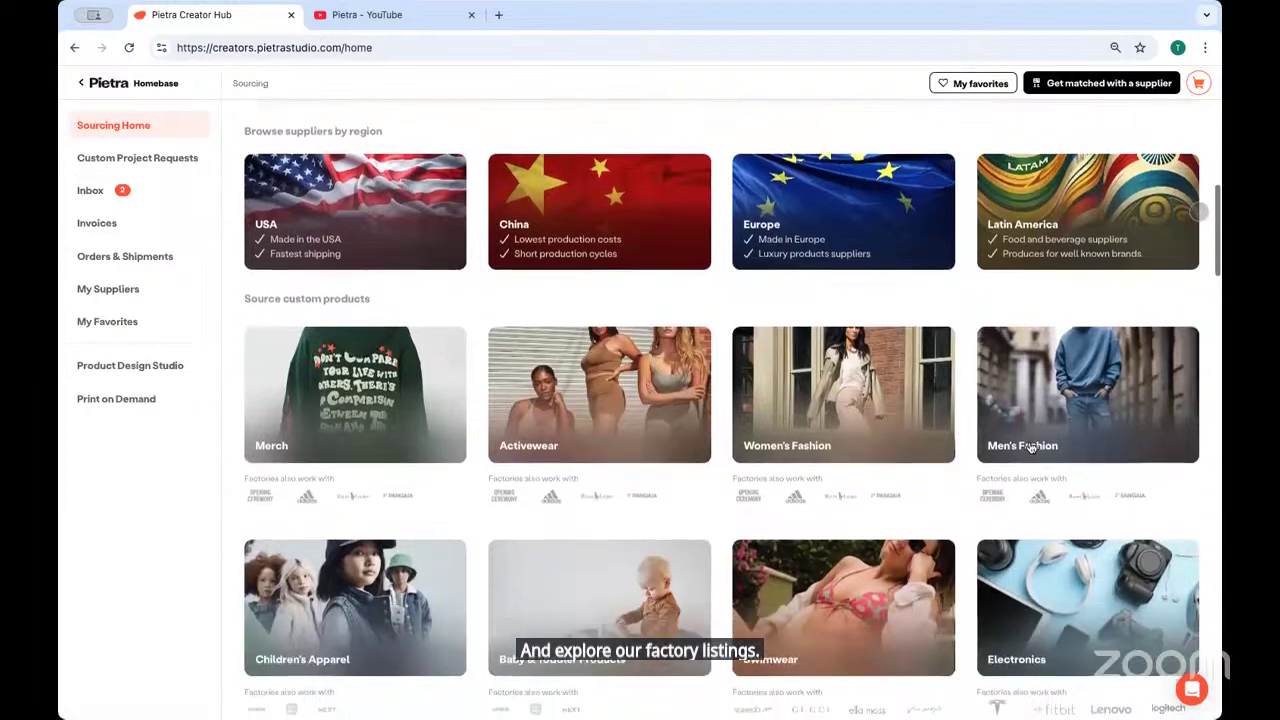
Browse the Men's Fashion factories and open Aura Design's supplier profile
{"action": "left_click", "coordinate": [1031, 447]}
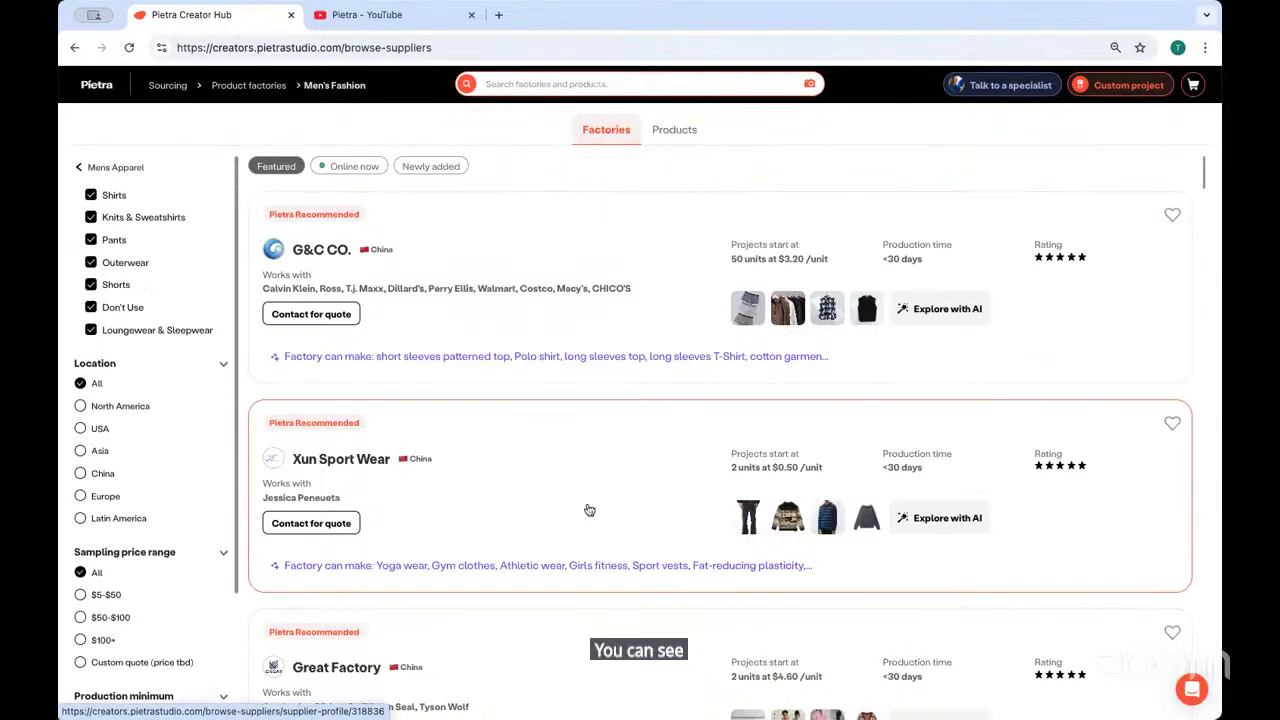
{"action": "scroll", "coordinate": [589, 510], "scroll_direction": "down", "scroll_amount": 5}
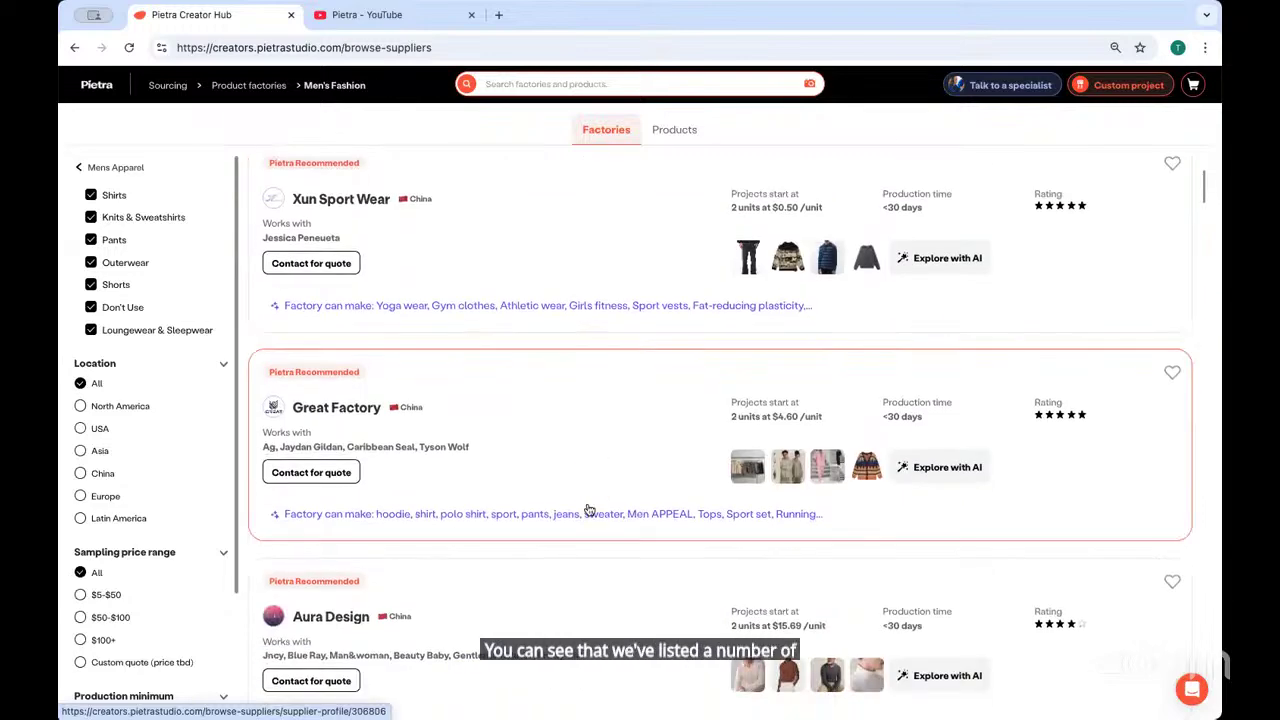
{"action": "left_click", "coordinate": [576, 405]}
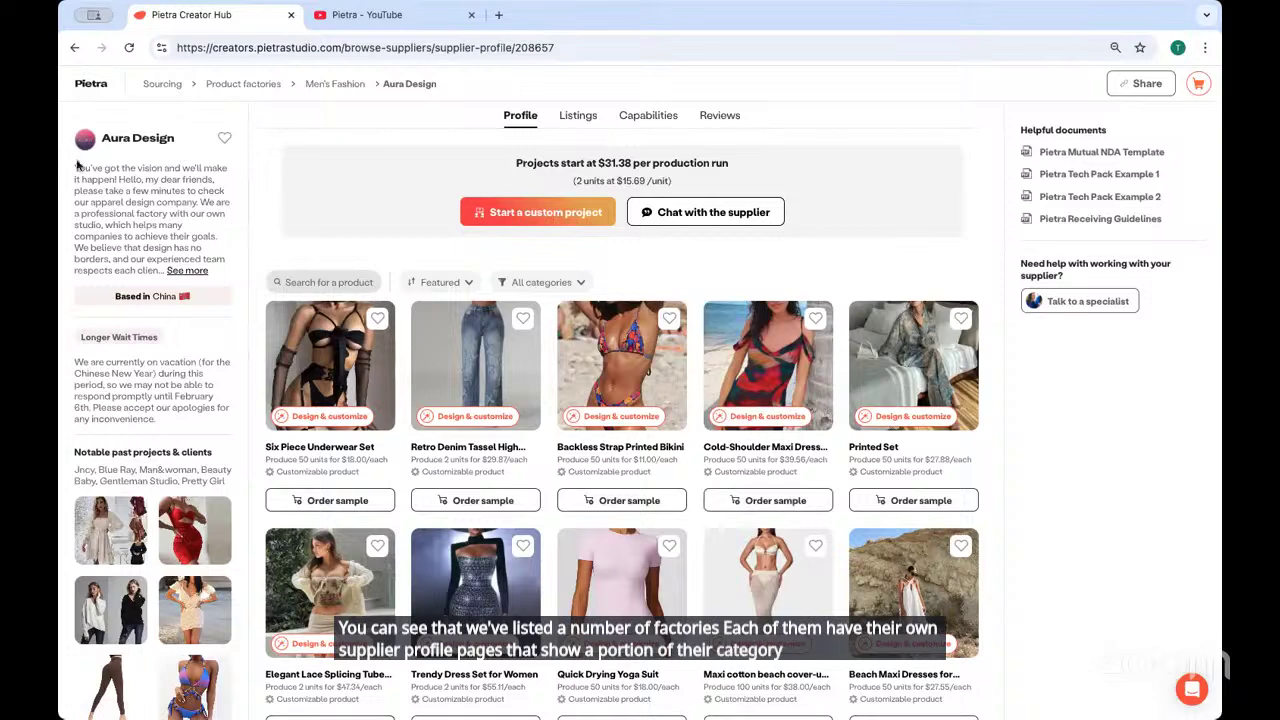
Review Aura Design's factory description, its notable past projects and clients, and its production details
{"action": "left_click_drag", "start_coordinate": [74, 168], "coordinate": [220, 267]}
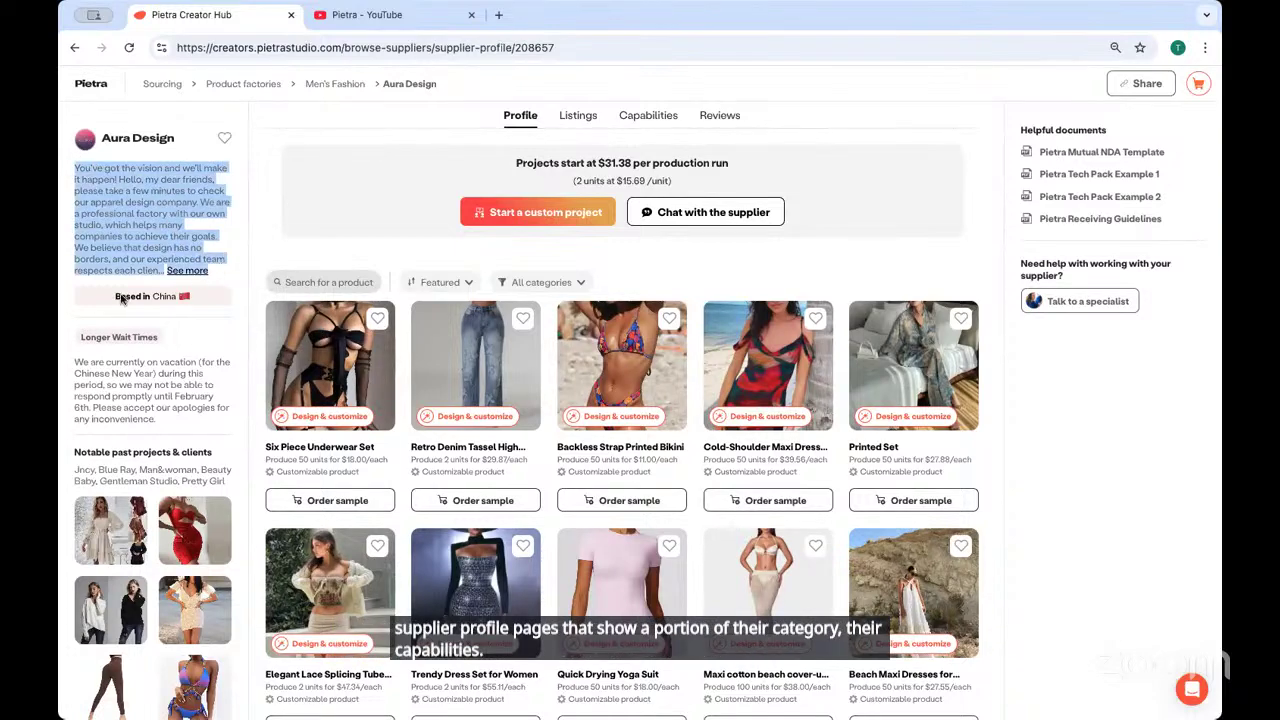
{"action": "scroll", "coordinate": [110, 390], "scroll_direction": "down", "scroll_amount": 1}
{"action": "scroll", "coordinate": [110, 395], "scroll_direction": "down", "scroll_amount": 1}
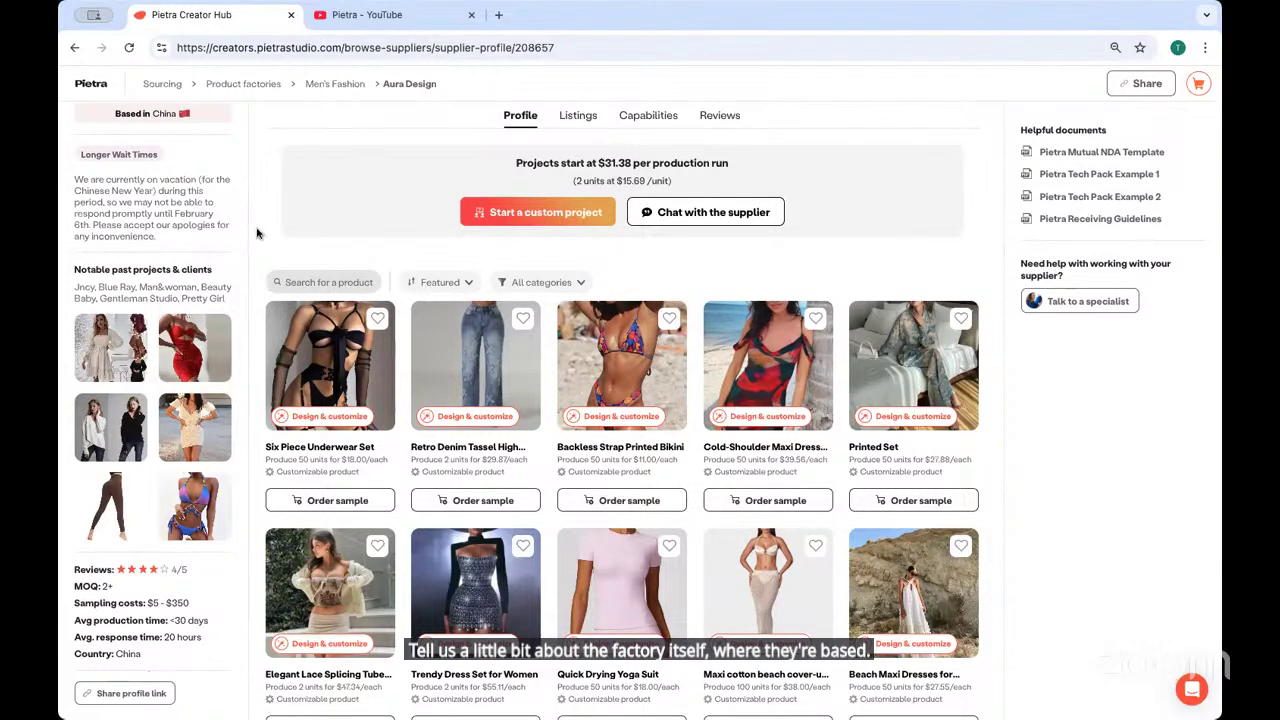
{"action": "left_click_drag", "start_coordinate": [76, 281], "coordinate": [243, 311]}
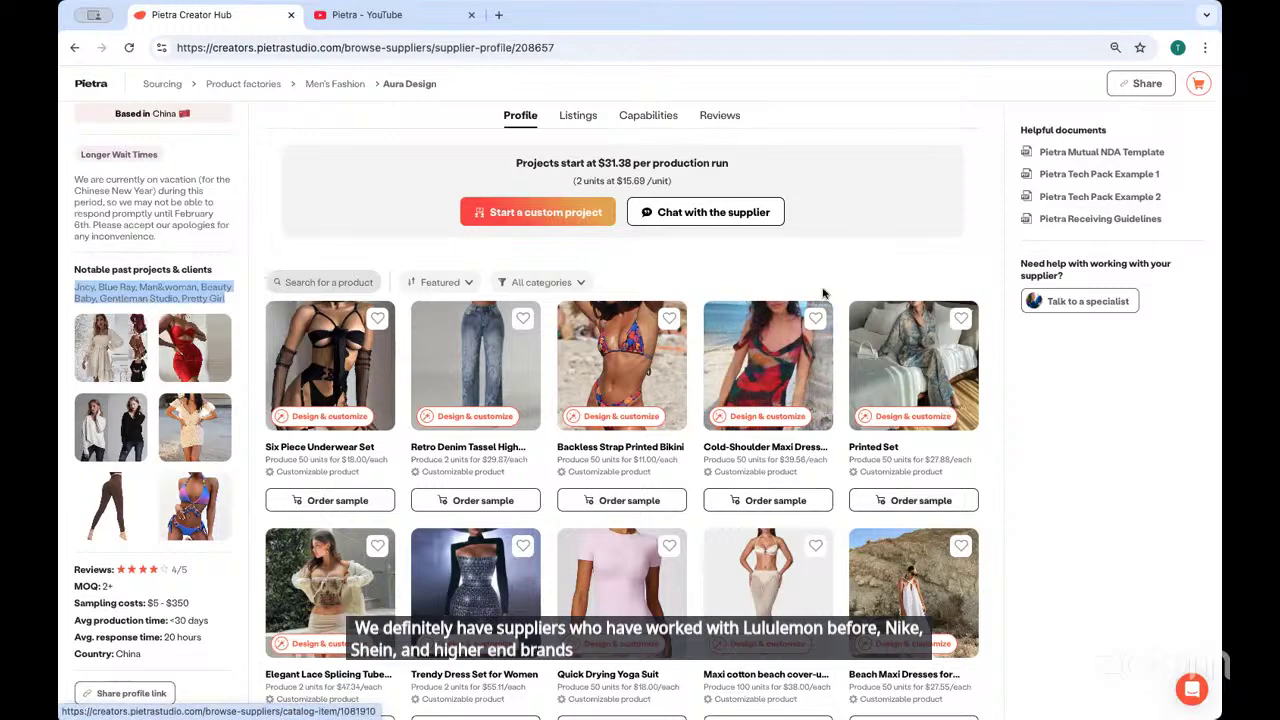
{"action": "scroll", "coordinate": [237, 169], "scroll_direction": "up", "scroll_amount": 2}
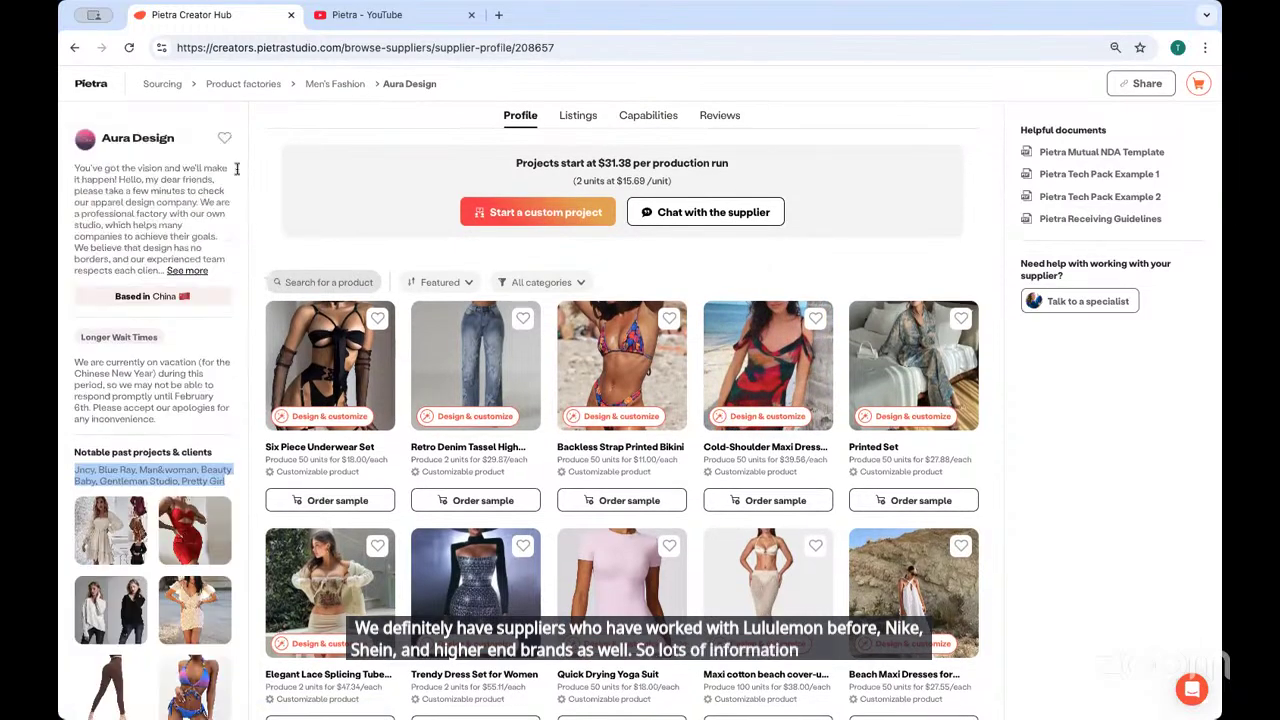
{"action": "left_click", "coordinate": [74, 47]}
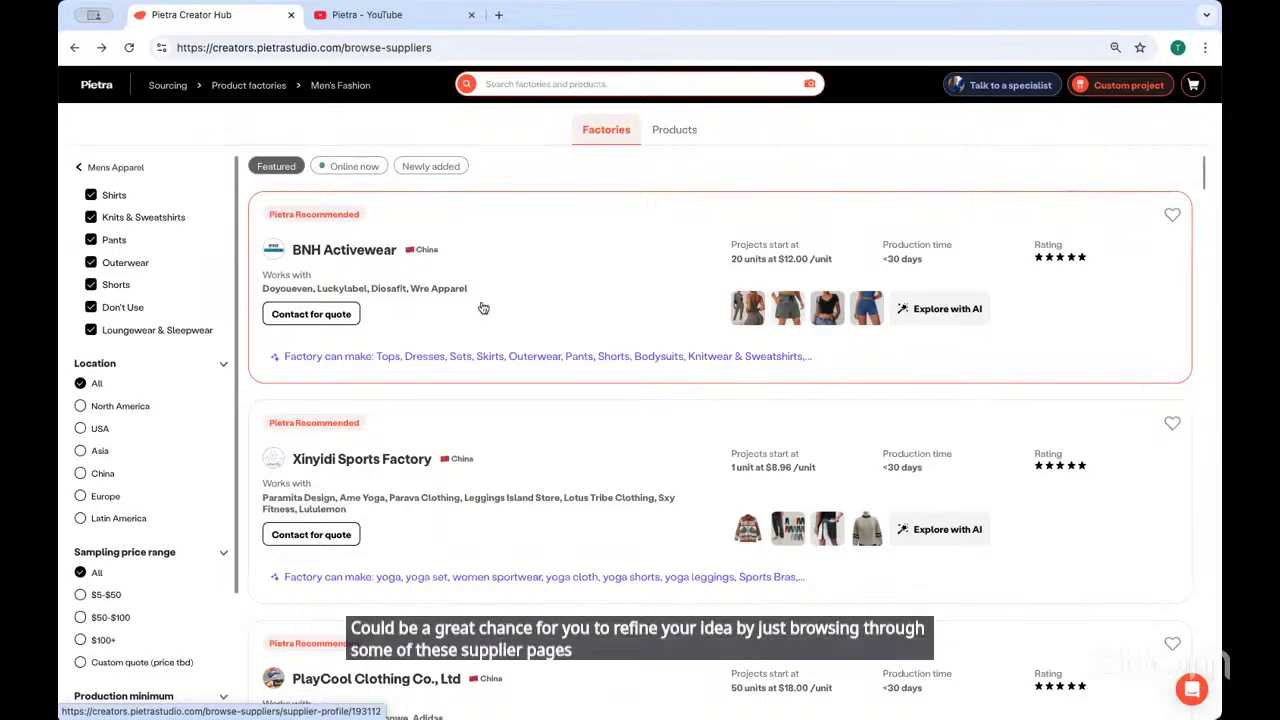
{"action": "left_click", "coordinate": [587, 271]}
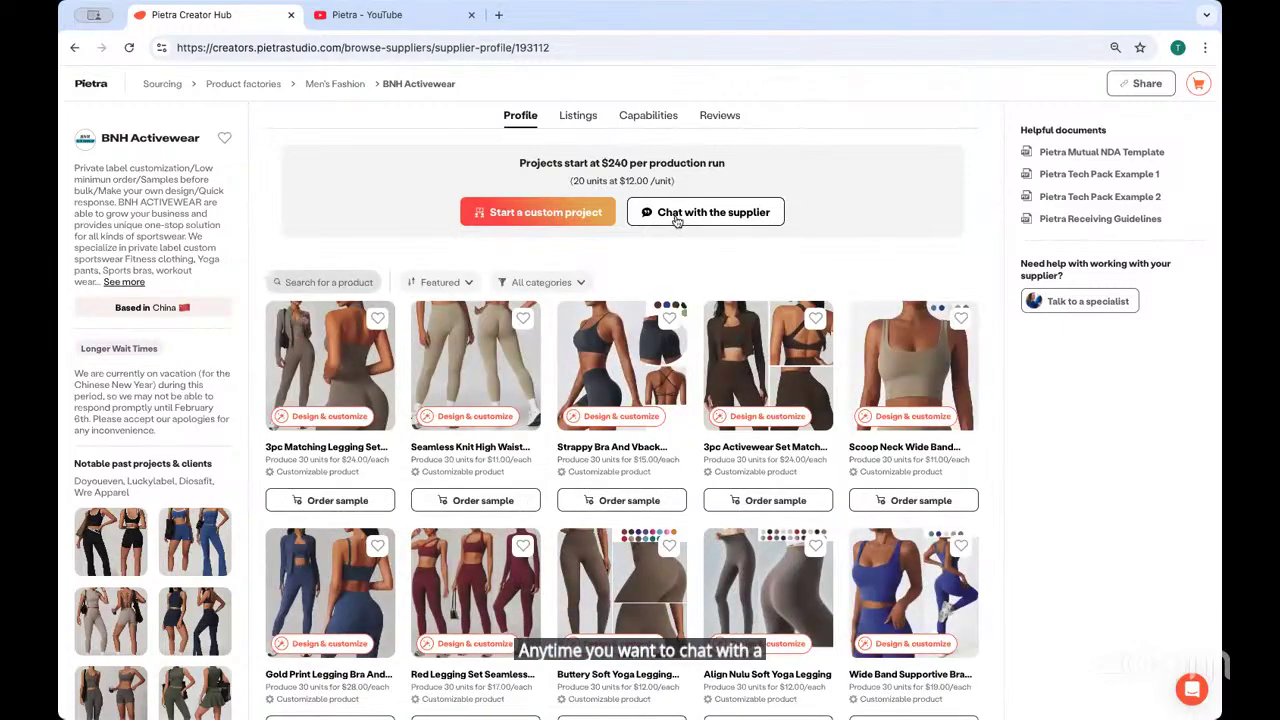
{"action": "left_click", "coordinate": [677, 218]}
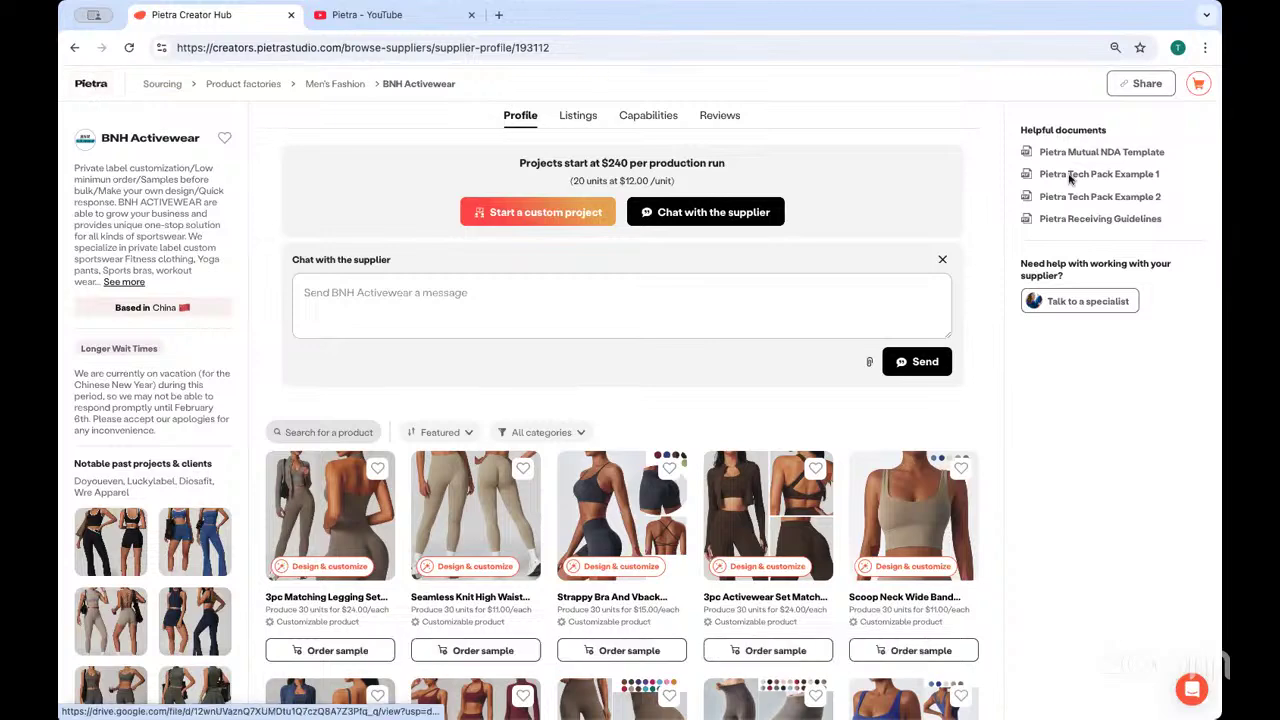
Return to the Sourcing home page and search everything for "jewelry"
{"action": "left_click", "coordinate": [92, 88]}
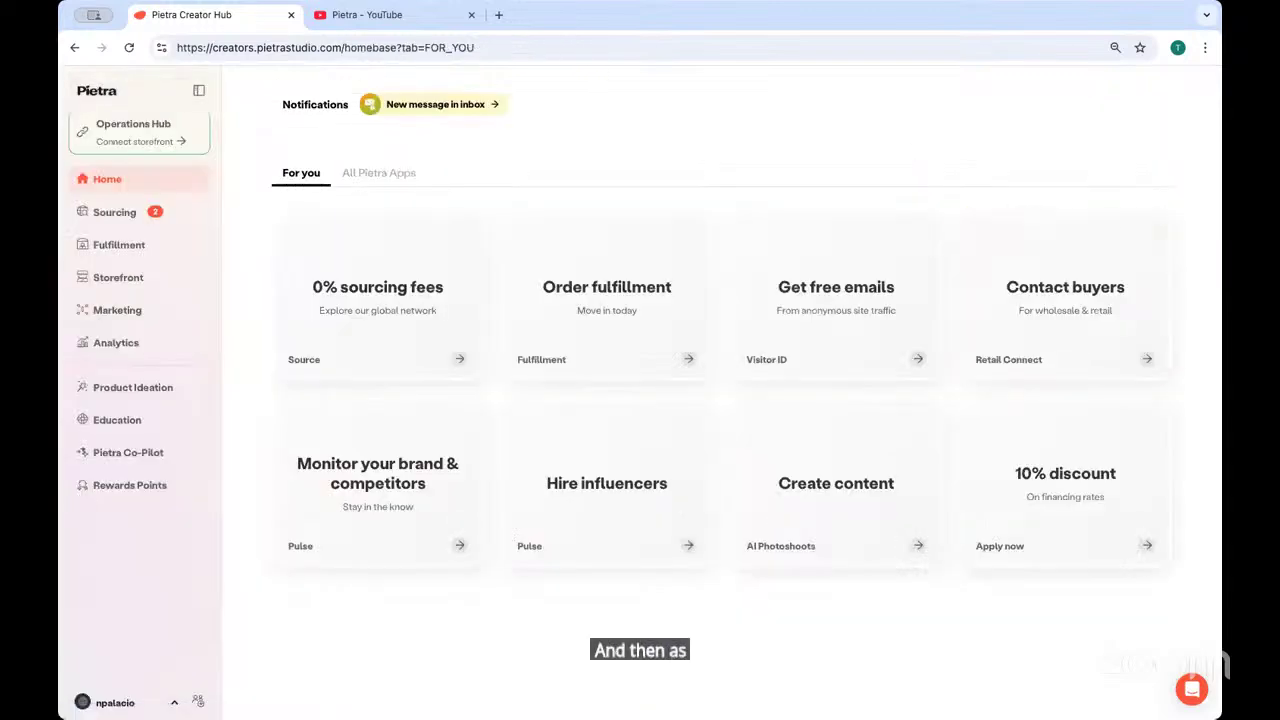
{"action": "left_click", "coordinate": [114, 210]}
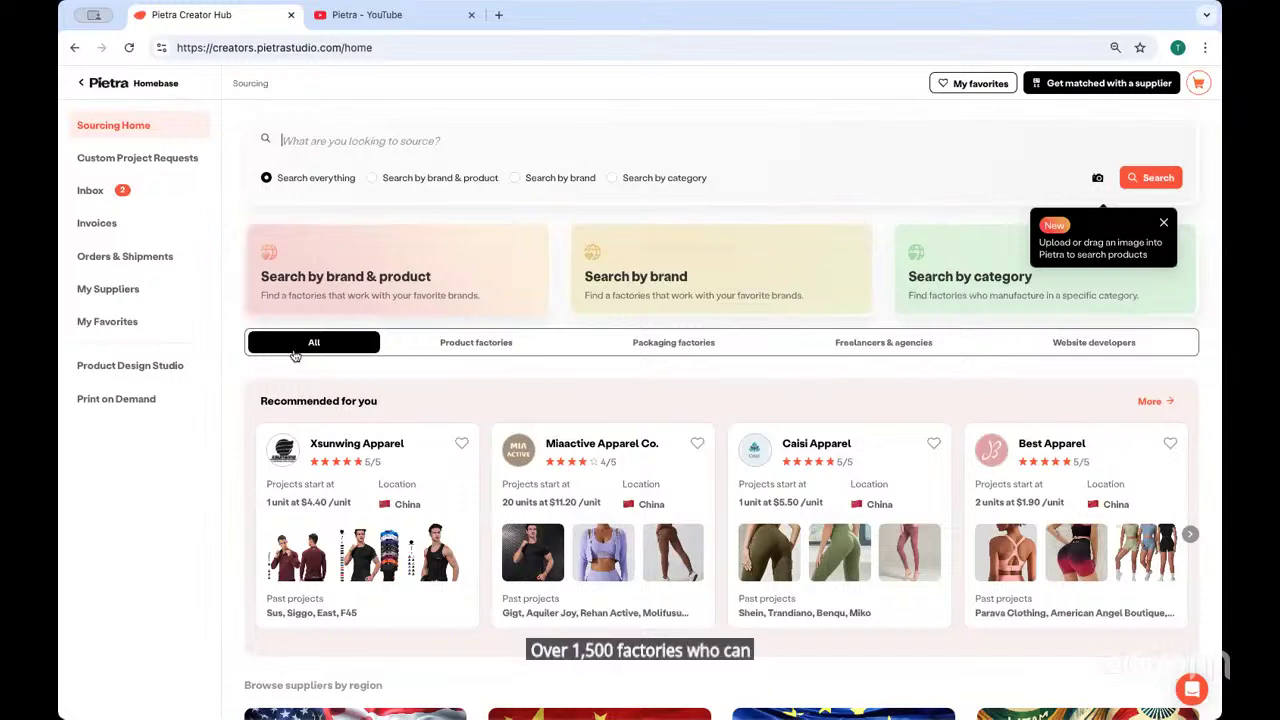
{"action": "type", "text": "jewelry"}
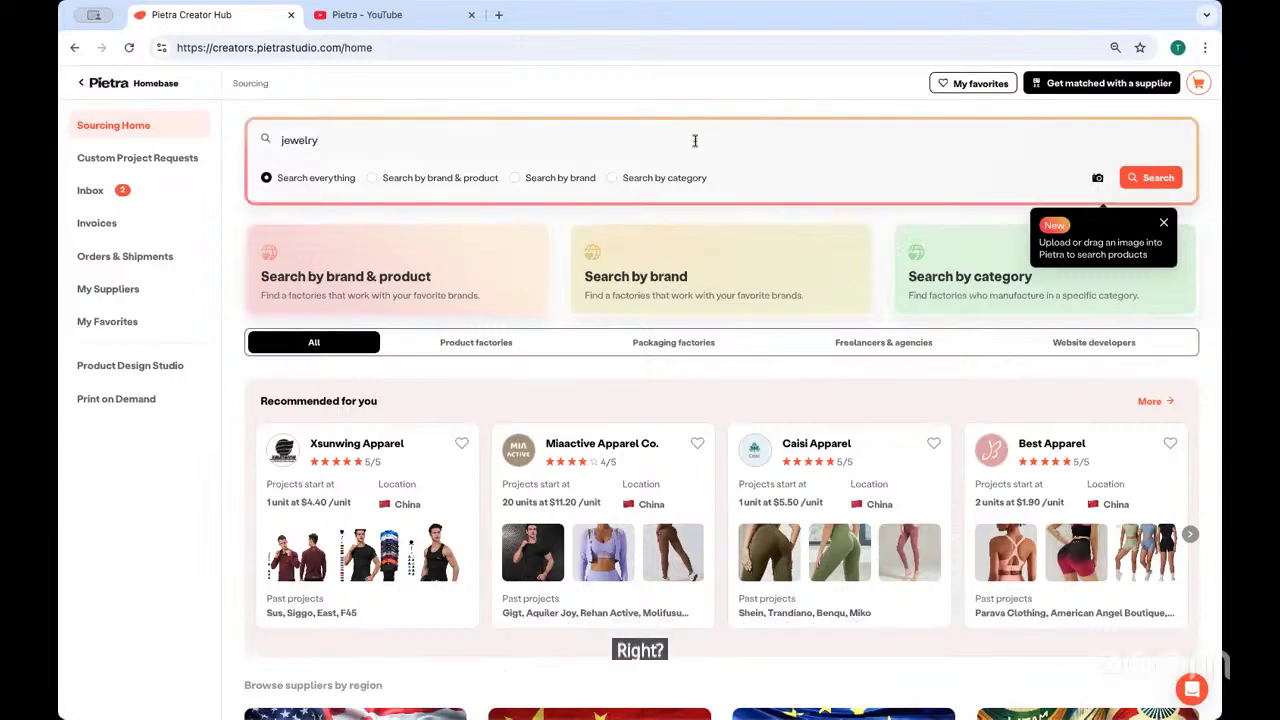
{"action": "key", "text": "Return"}
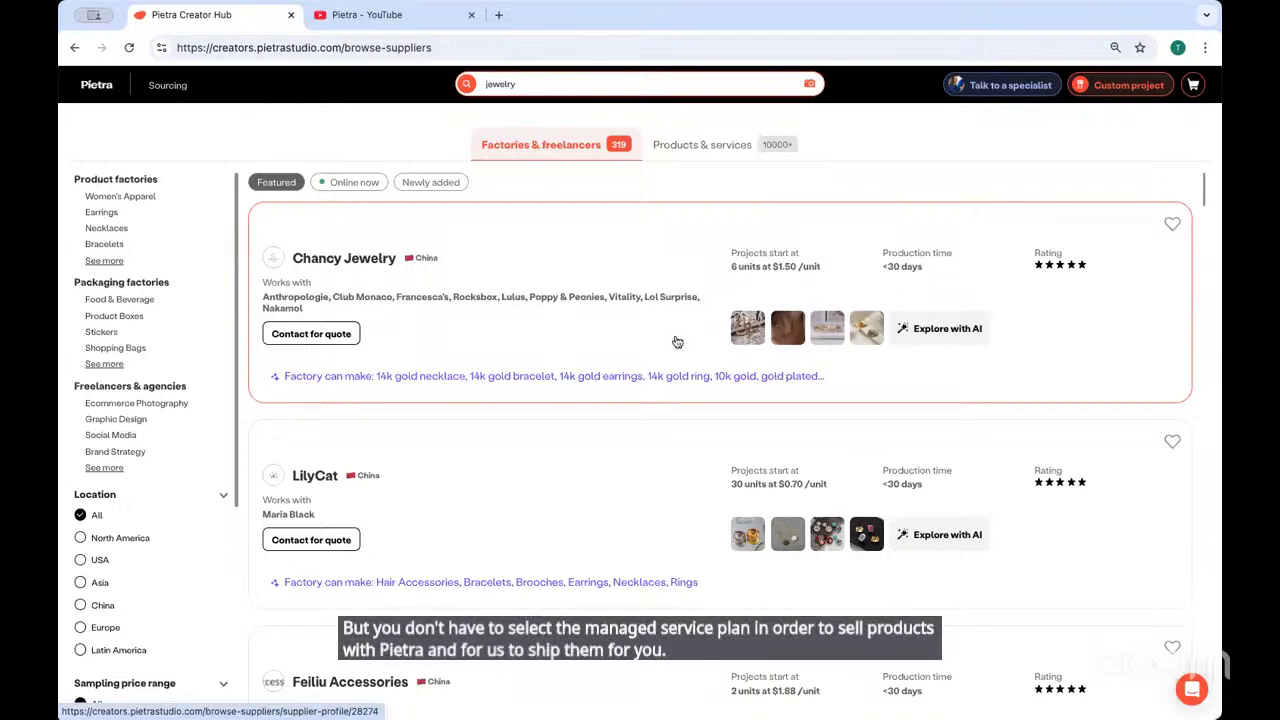
Open the Fulfillment section from the home page and bring up its Manage Returns page with the return settings
{"action": "left_click", "coordinate": [96, 85]}
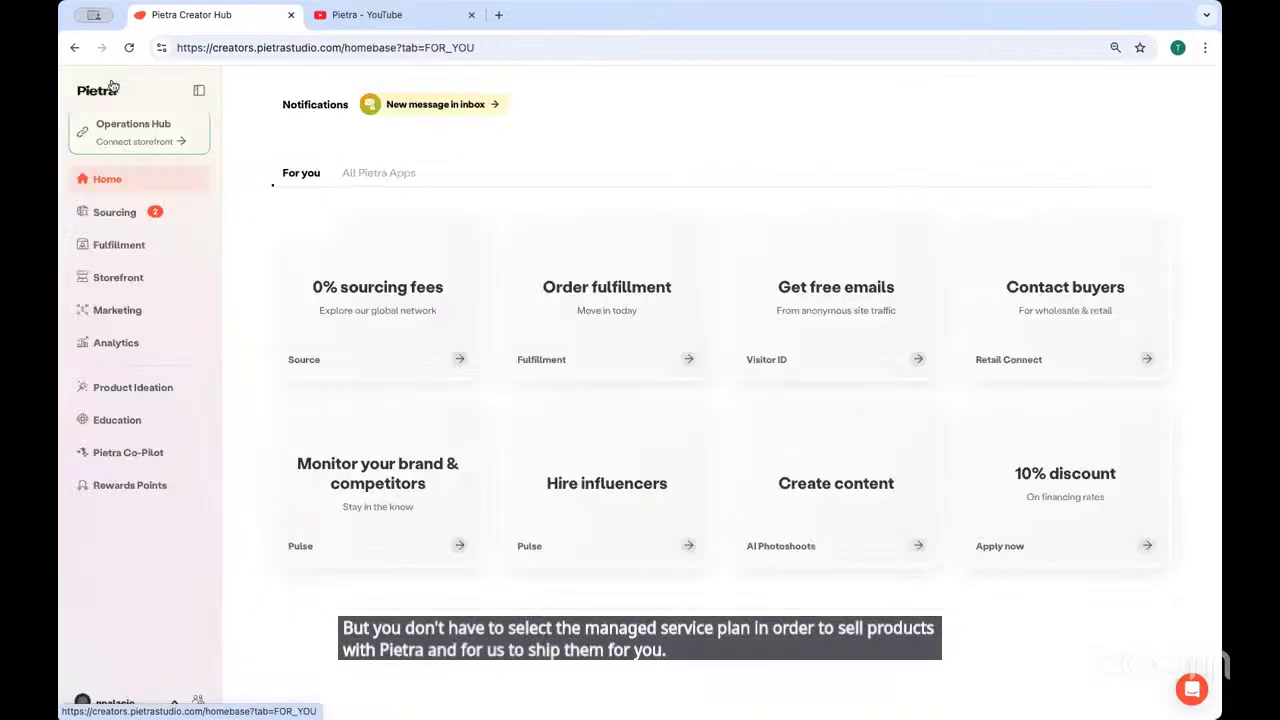
{"action": "left_click", "coordinate": [118, 245]}
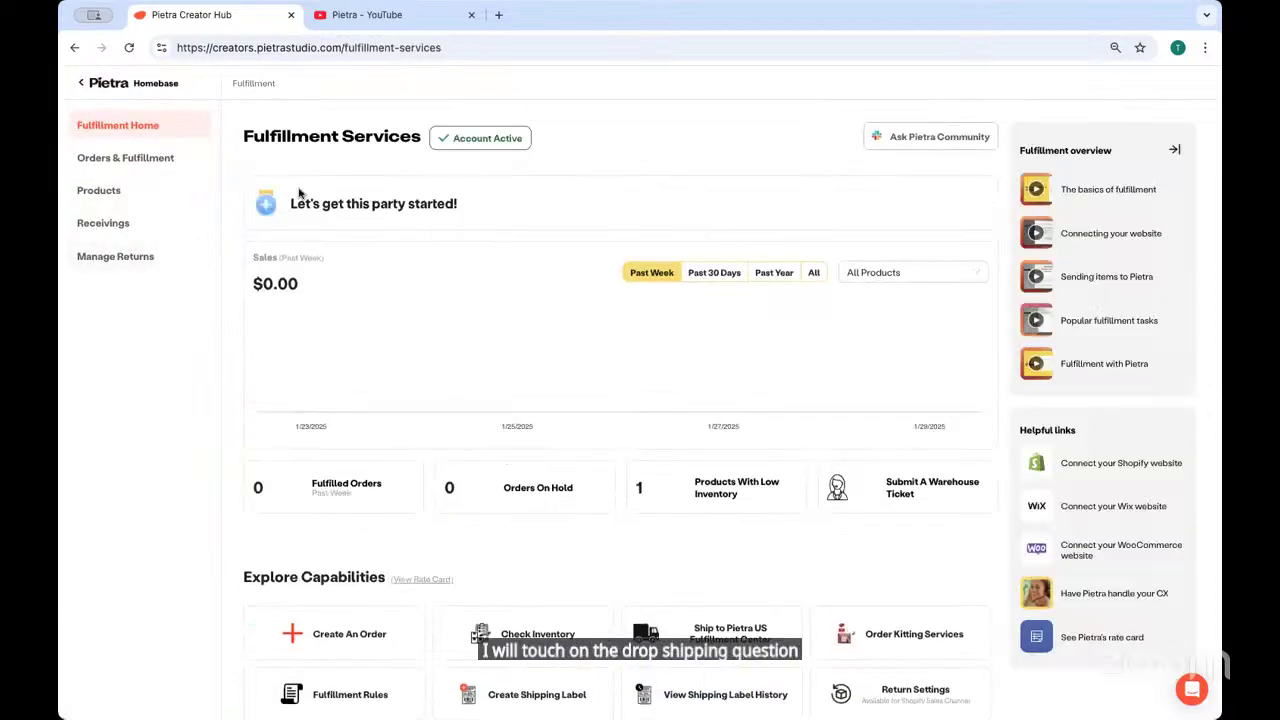
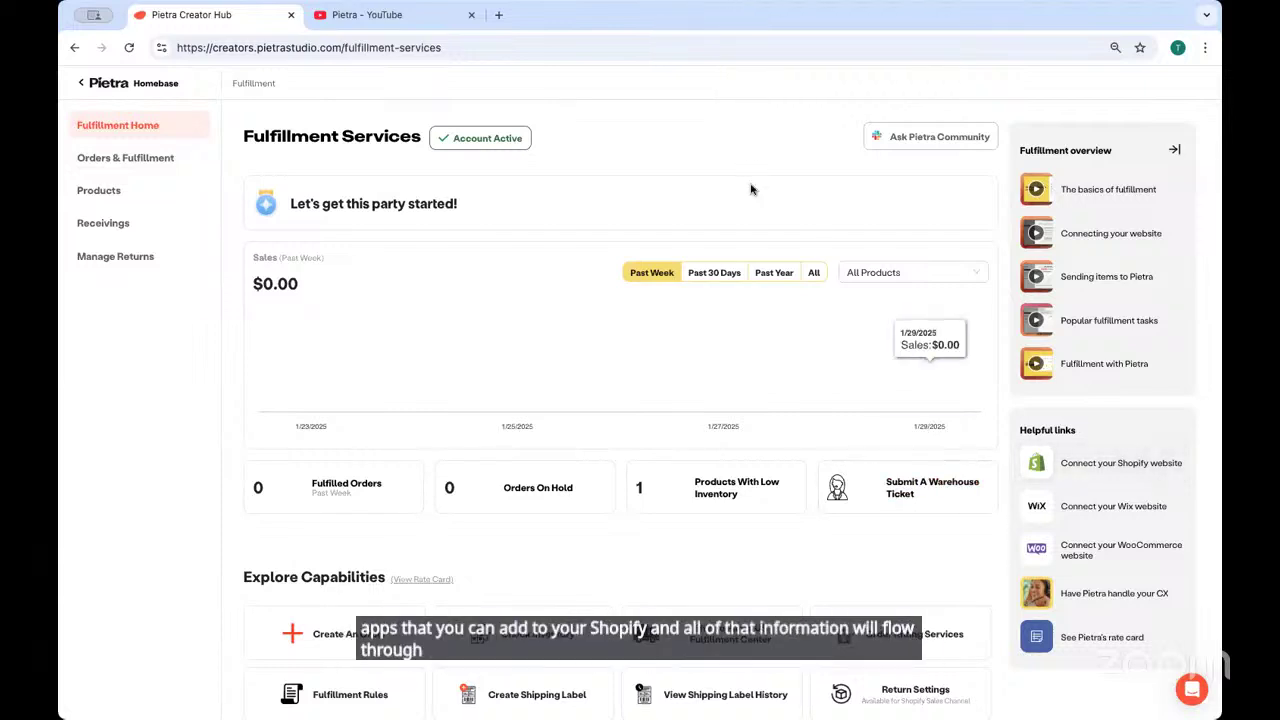
{"action": "left_click", "coordinate": [89, 90]}
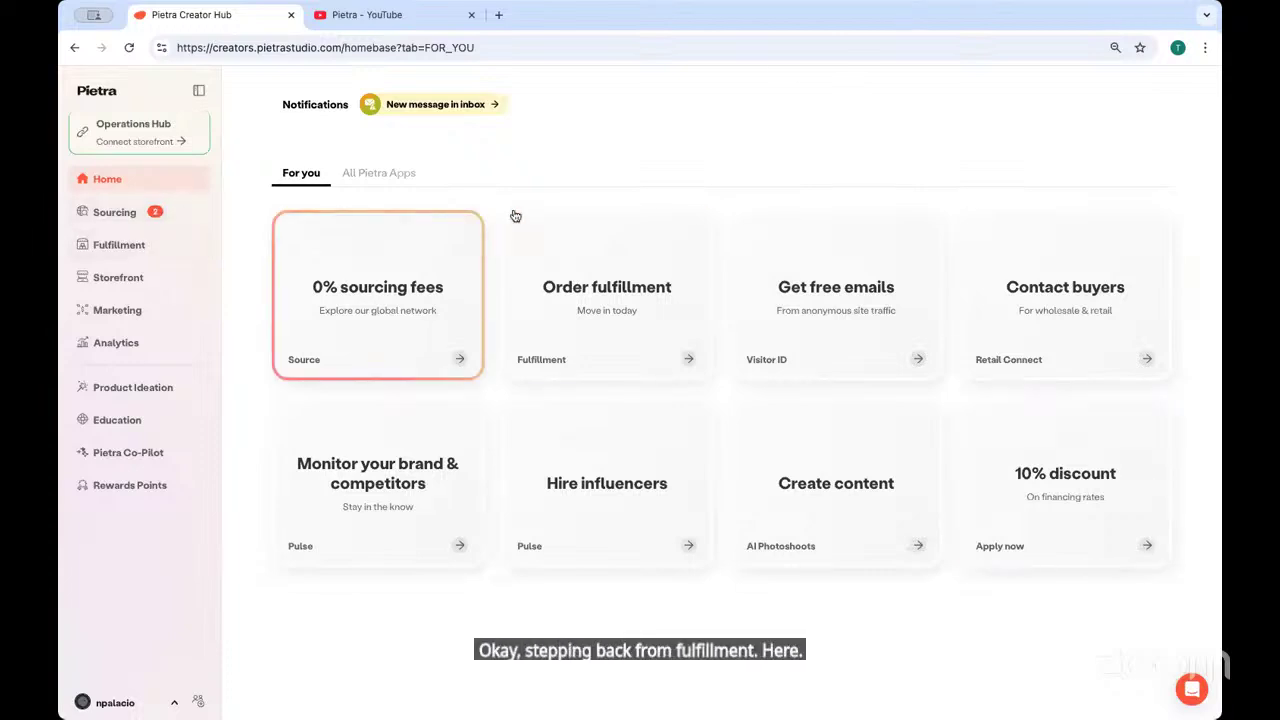
{"action": "left_click", "coordinate": [121, 246]}
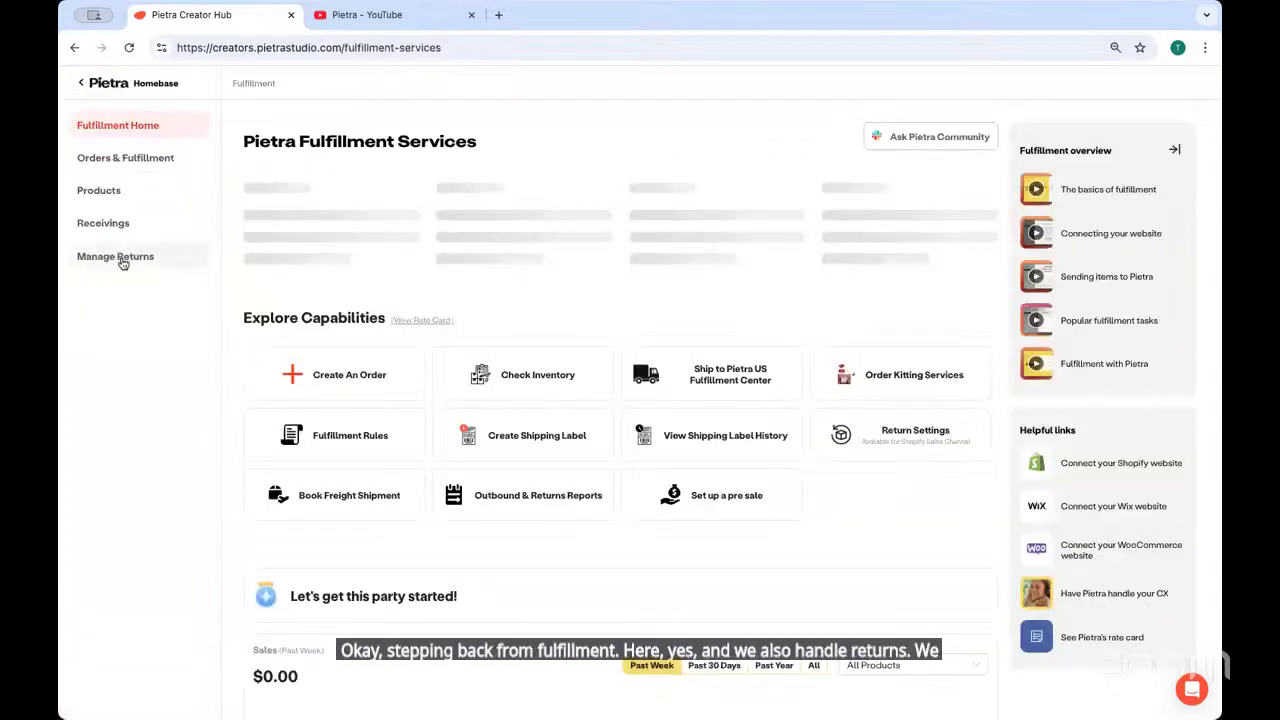
{"action": "left_click", "coordinate": [115, 256]}
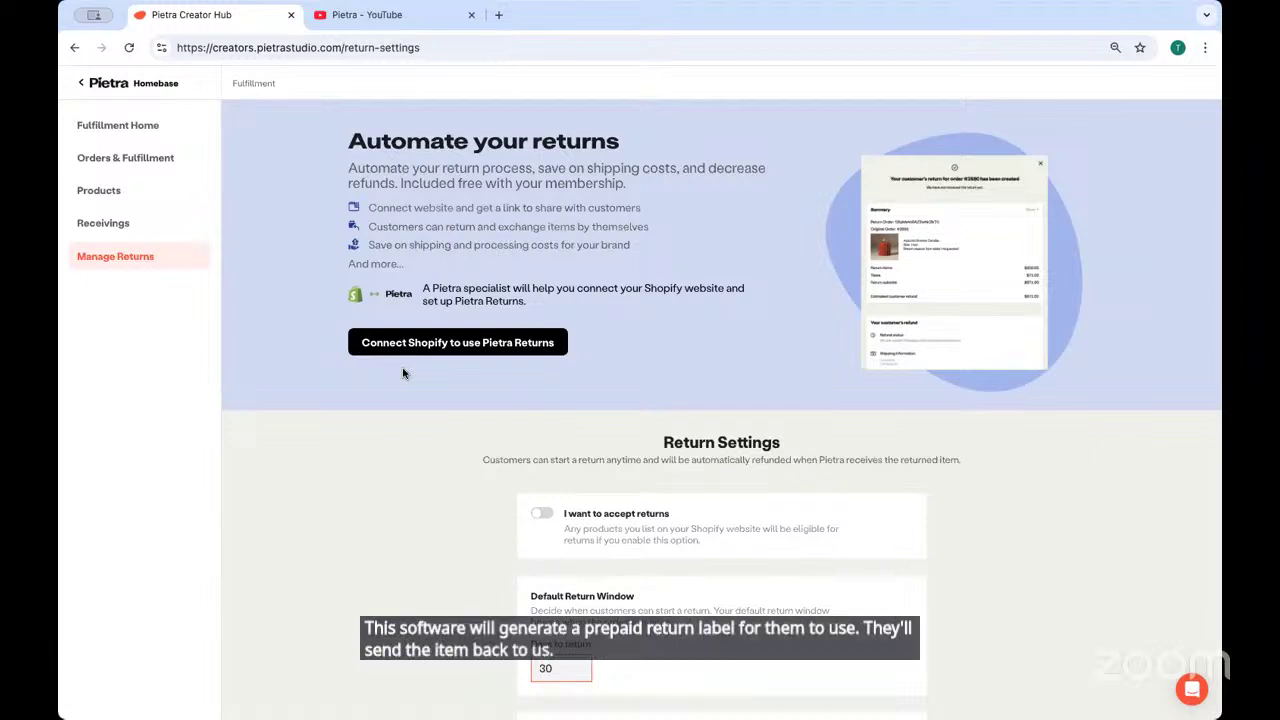
Go back to the Sourcing home page and look through the recommended suppliers, regions and custom product categories down to Hair Care
{"action": "left_click", "coordinate": [106, 93]}
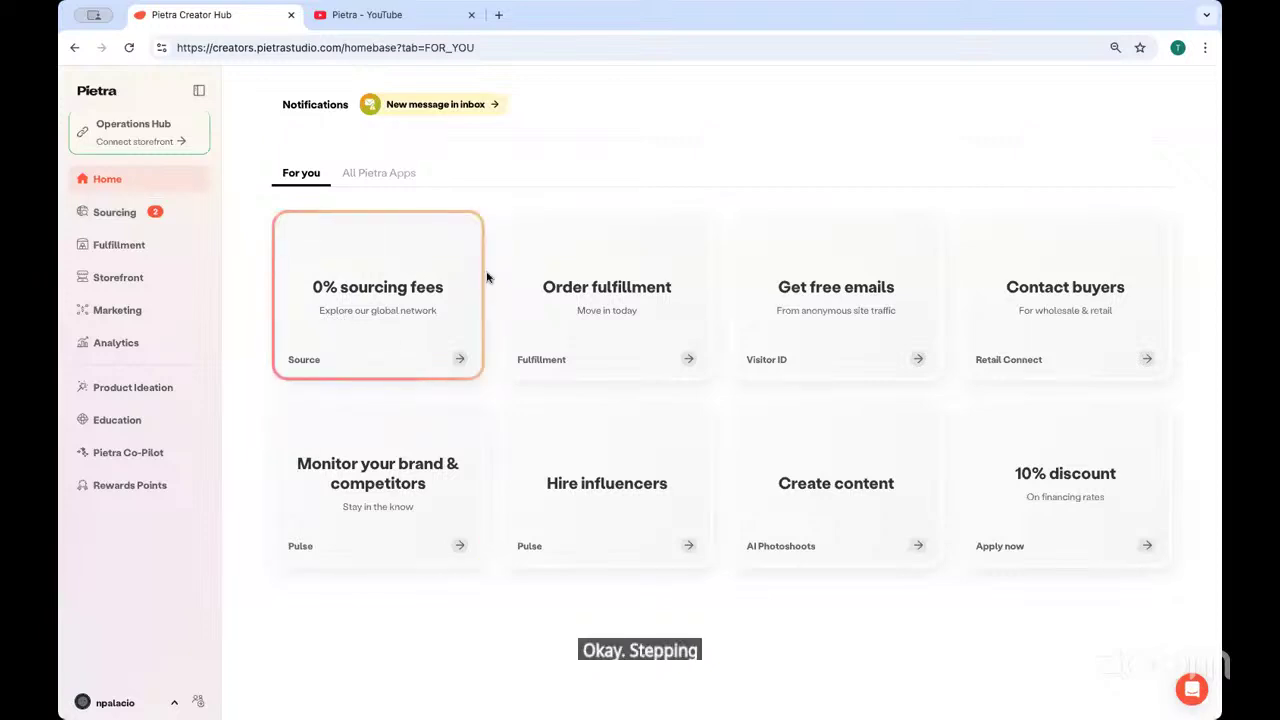
{"action": "left_click", "coordinate": [389, 310]}
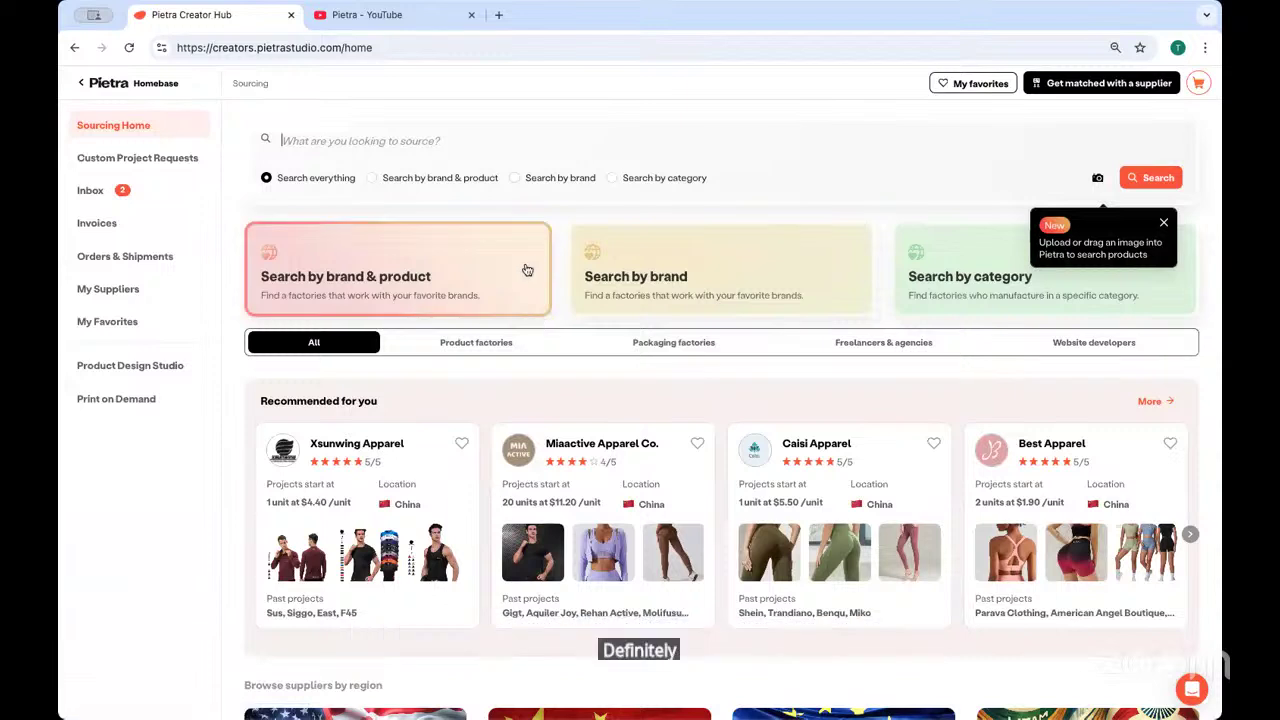
{"action": "left_click", "coordinate": [515, 150]}
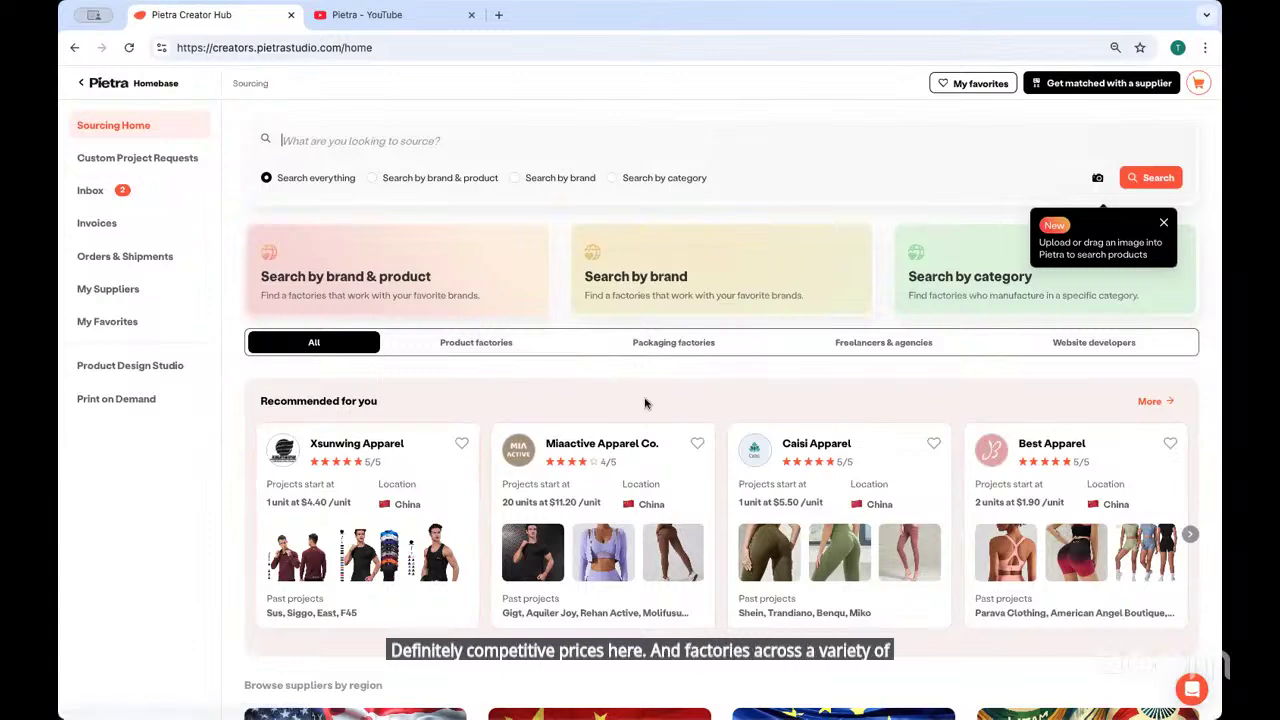
{"action": "scroll", "coordinate": [724, 376], "scroll_direction": "down", "scroll_amount": 2}
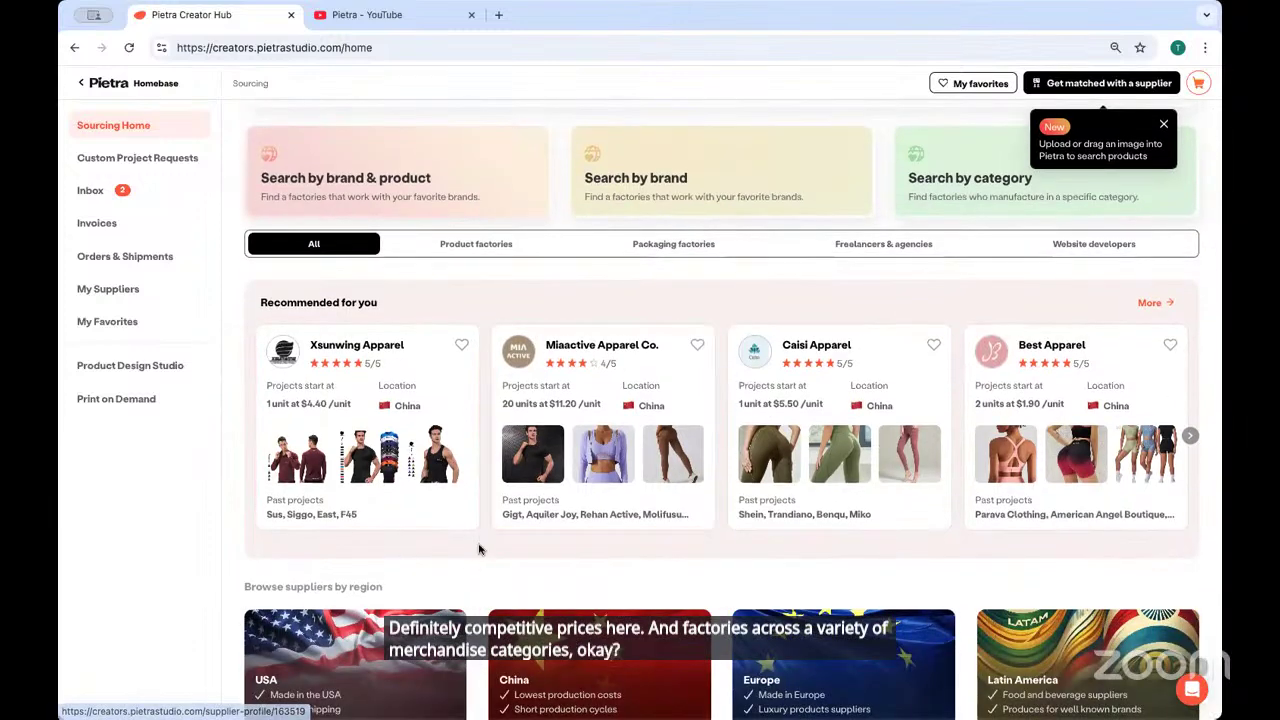
{"action": "scroll", "coordinate": [475, 555], "scroll_direction": "down", "scroll_amount": 4}
{"action": "scroll", "coordinate": [471, 563], "scroll_direction": "down", "scroll_amount": 3}
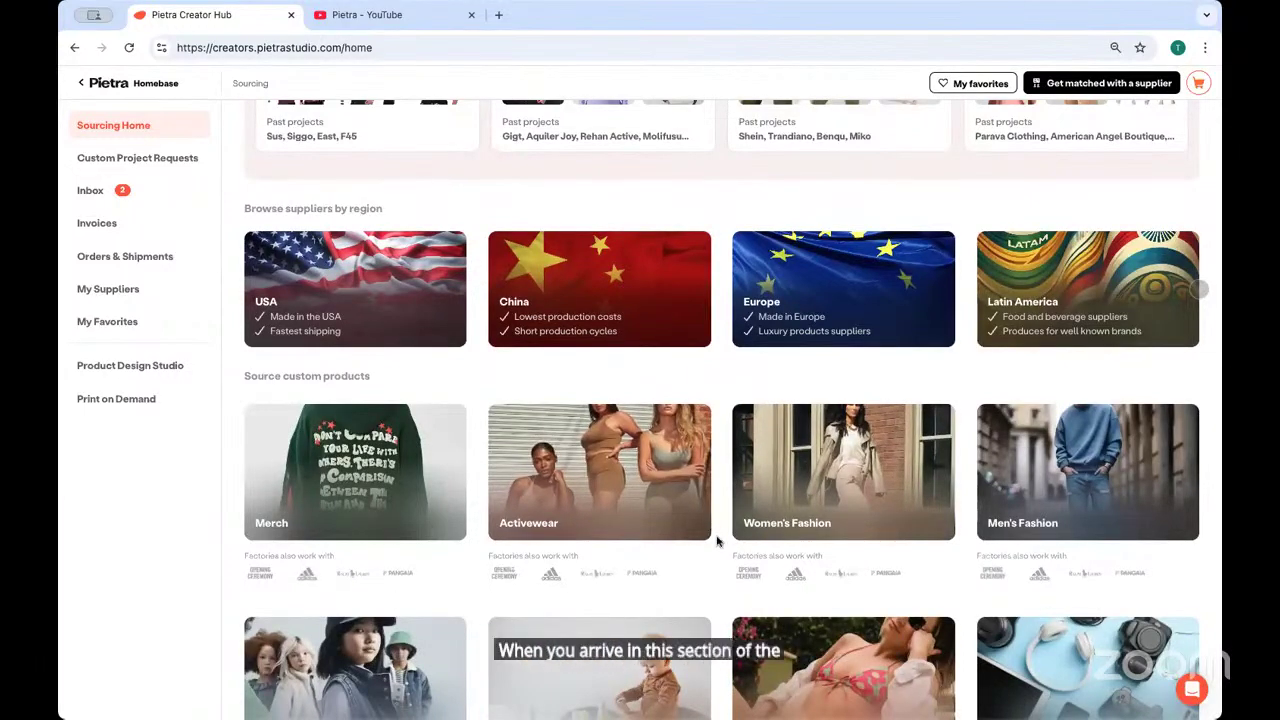
{"action": "scroll", "coordinate": [705, 520], "scroll_direction": "down", "scroll_amount": 2}
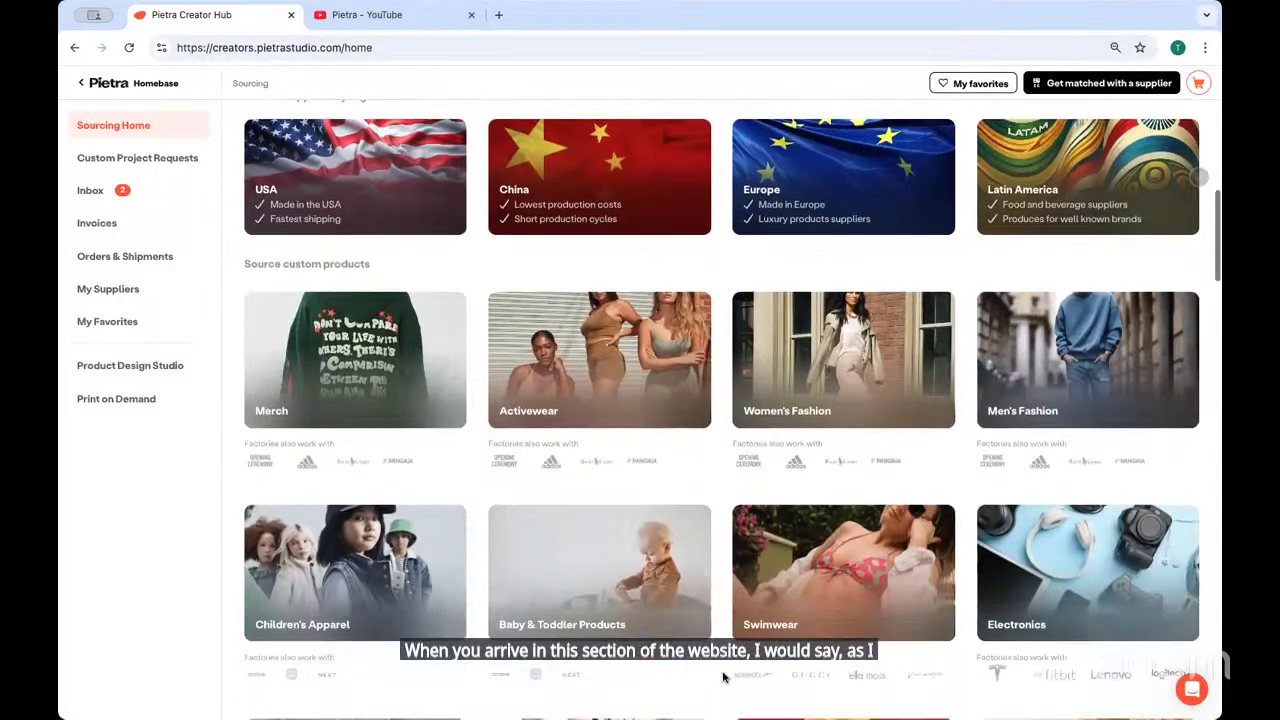
{"action": "scroll", "coordinate": [723, 678], "scroll_direction": "down", "scroll_amount": 4}
{"action": "scroll", "coordinate": [721, 643], "scroll_direction": "down", "scroll_amount": 3}
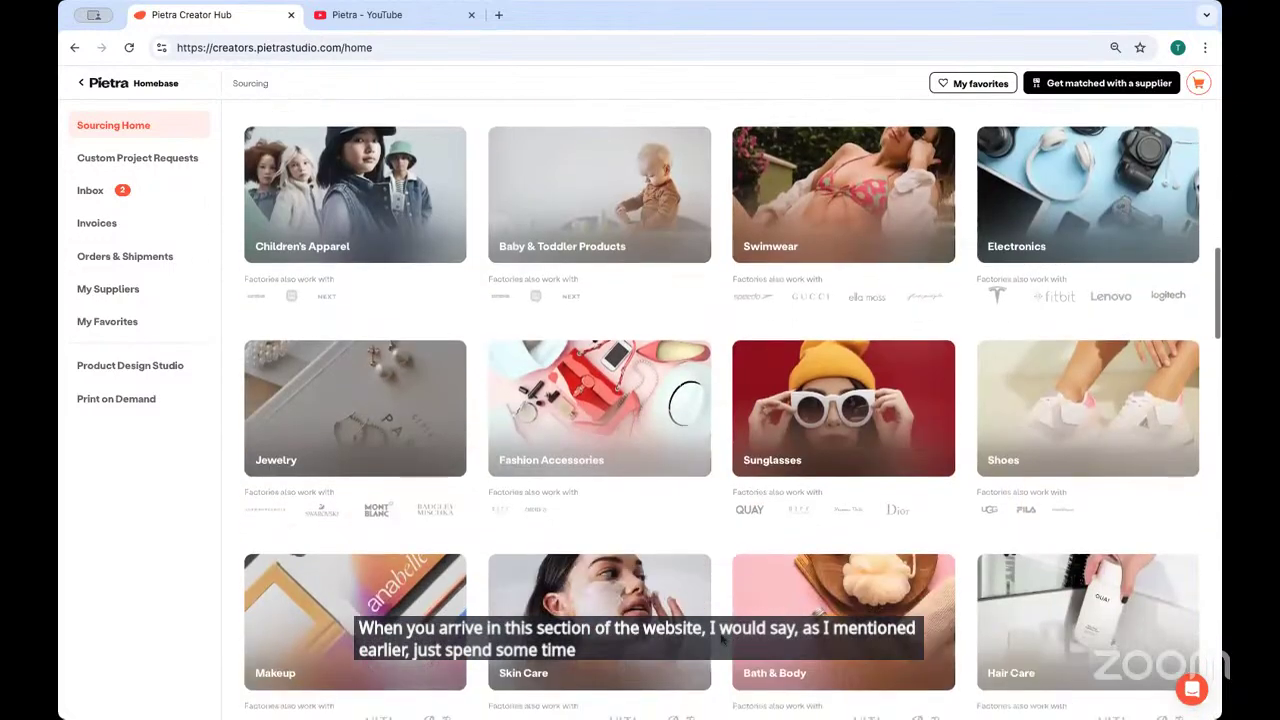
{"action": "scroll", "coordinate": [722, 645], "scroll_direction": "down", "scroll_amount": 3}
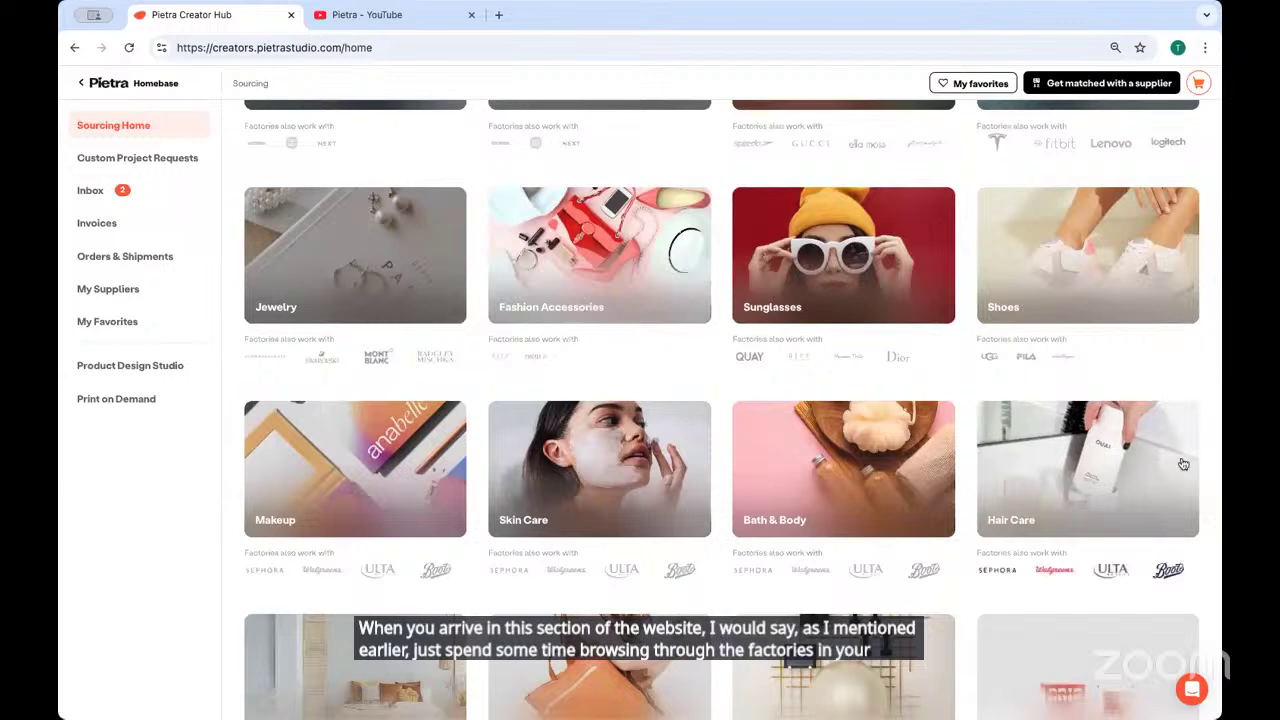
Open the Hair Care factories, filter the location to China, and try the $50-$100 sampling price range before resetting it to All
{"action": "left_click", "coordinate": [1081, 502]}
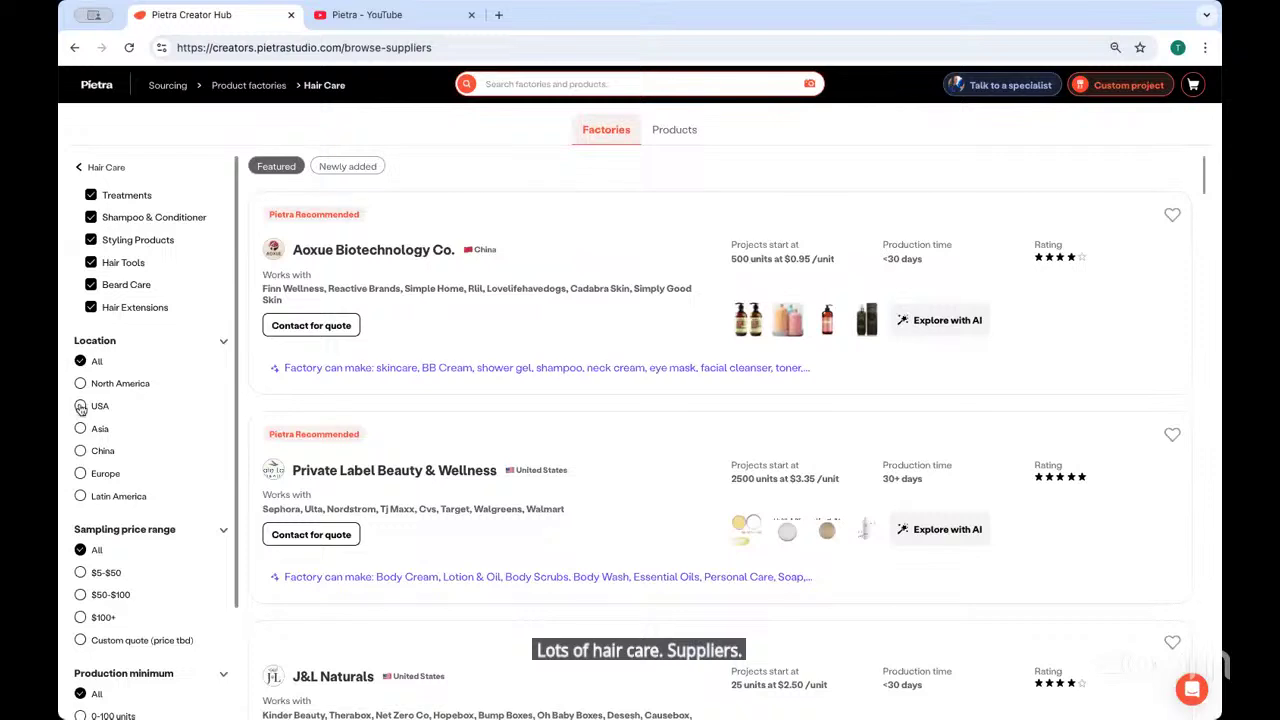
{"action": "left_click", "coordinate": [80, 455]}
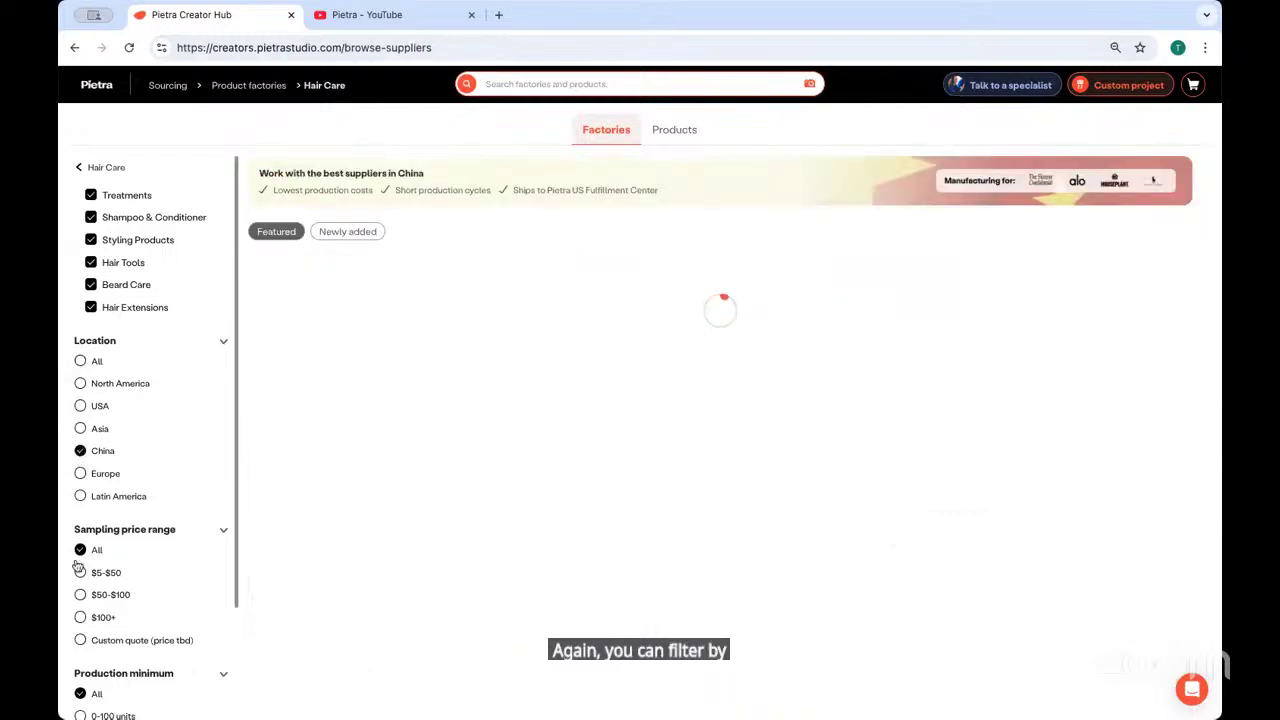
{"action": "left_click", "coordinate": [80, 596]}
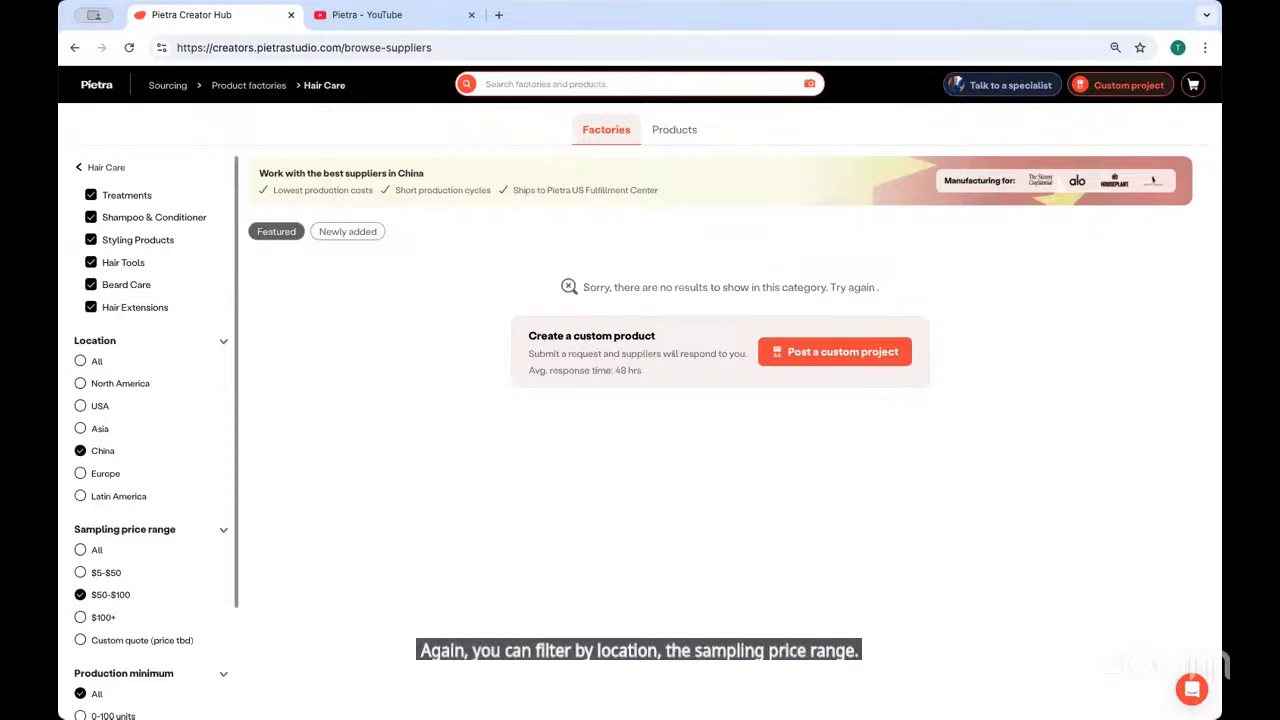
{"action": "left_click", "coordinate": [81, 550]}
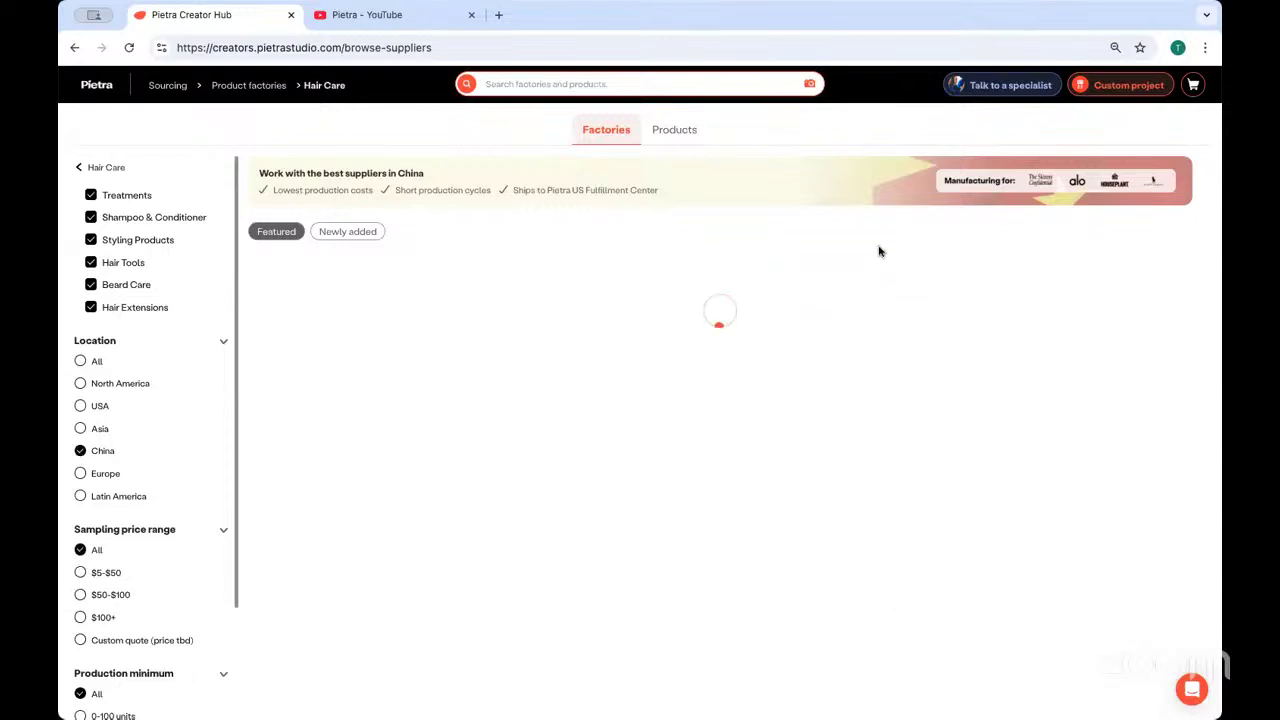
Open Aoxue Biotechnology Co.'s supplier profile and expand its product listings to browse more items
{"action": "left_click", "coordinate": [527, 364]}
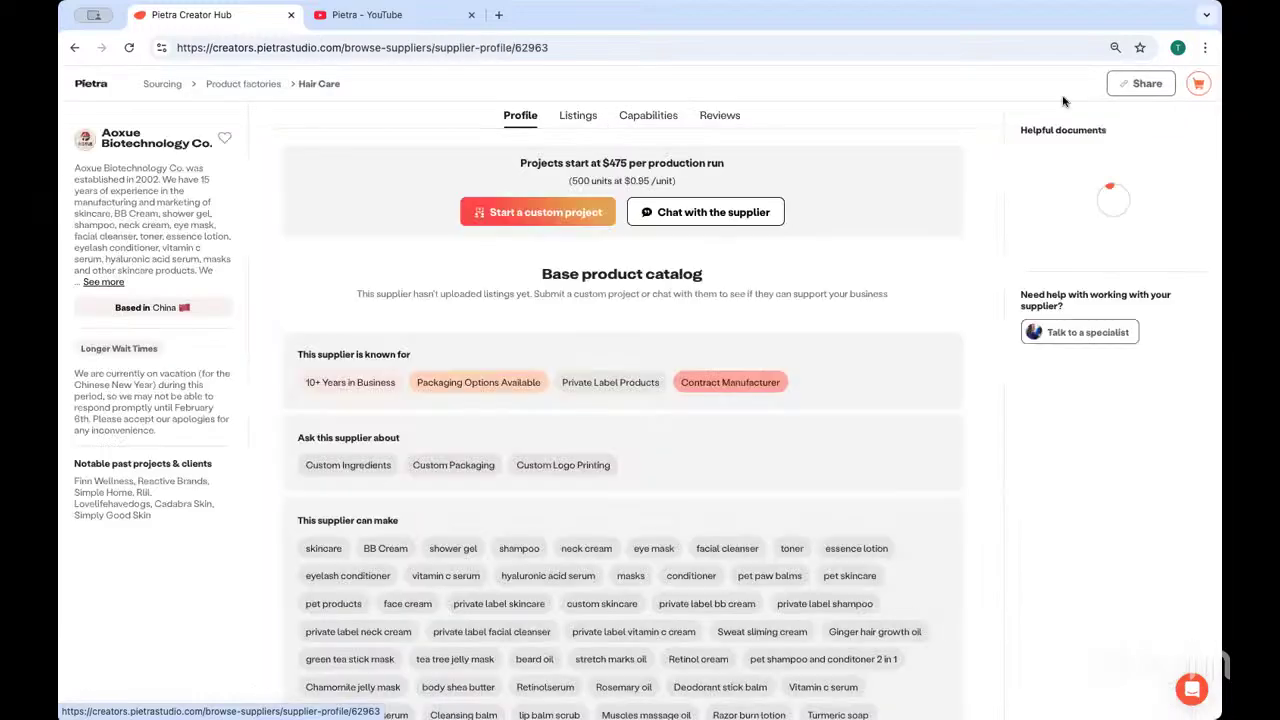
{"action": "scroll", "coordinate": [709, 470], "scroll_direction": "down", "scroll_amount": 5}
{"action": "scroll", "coordinate": [709, 530], "scroll_direction": "up", "scroll_amount": 10}
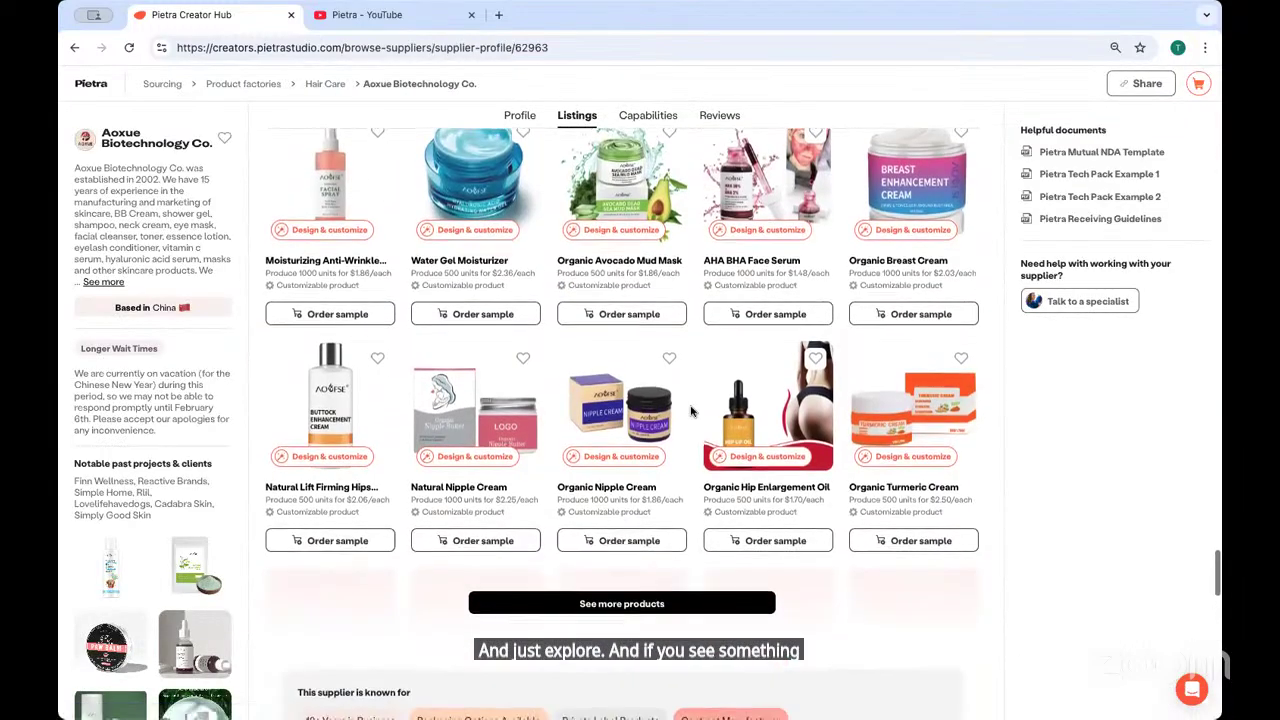
{"action": "left_click", "coordinate": [684, 606]}
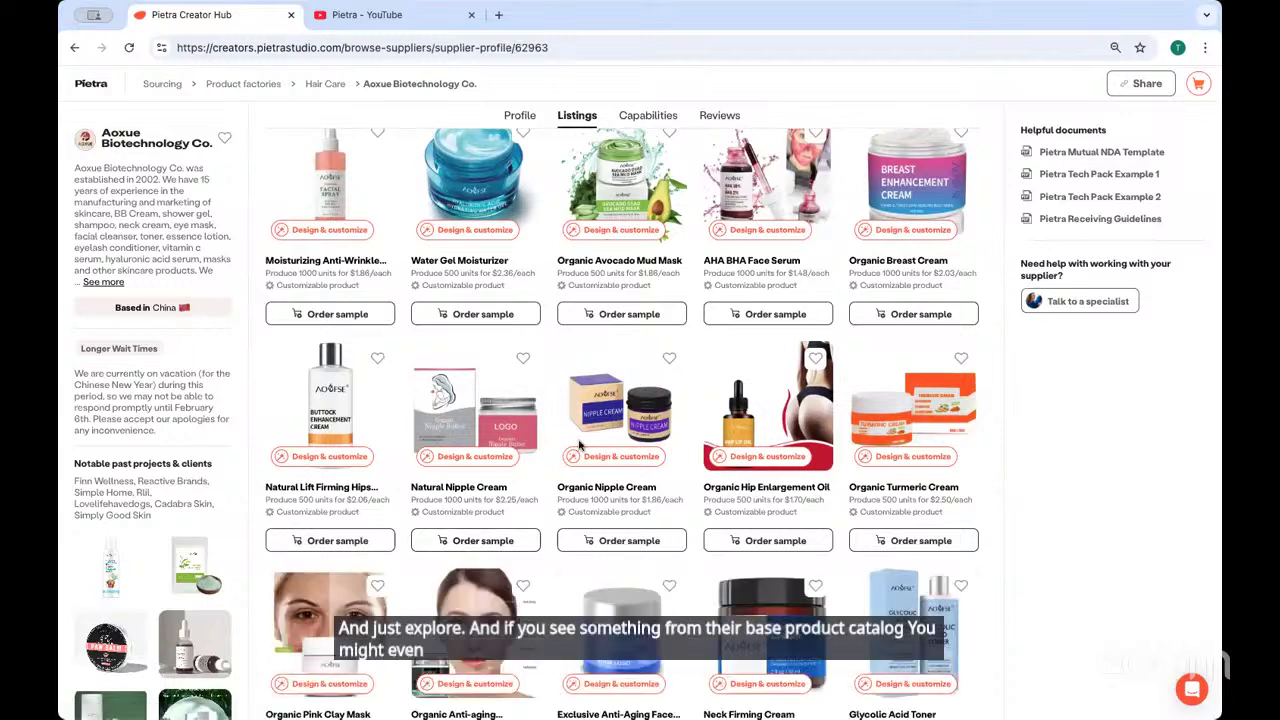
{"action": "scroll", "coordinate": [600, 540], "scroll_direction": "down", "scroll_amount": 2}
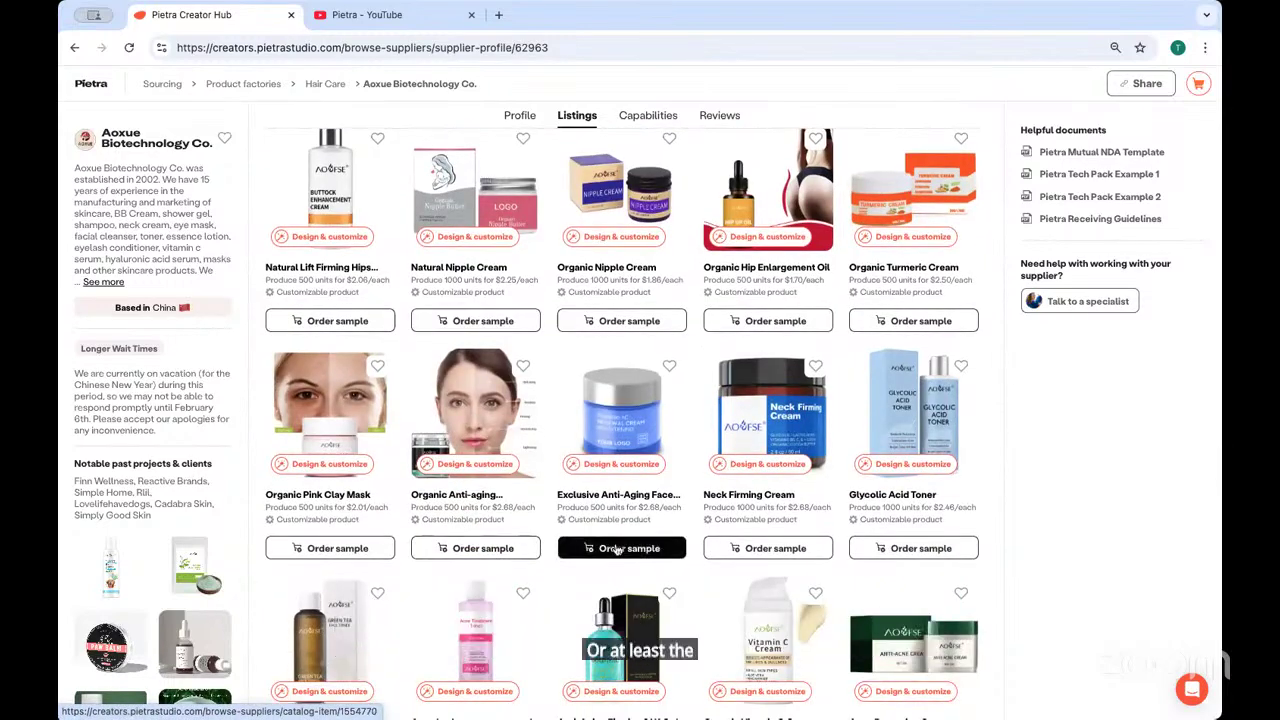
Open the Exclusive Anti-Aging Face Cream listing to order a sample and set the sample quantity to 1
{"action": "left_click", "coordinate": [616, 548]}
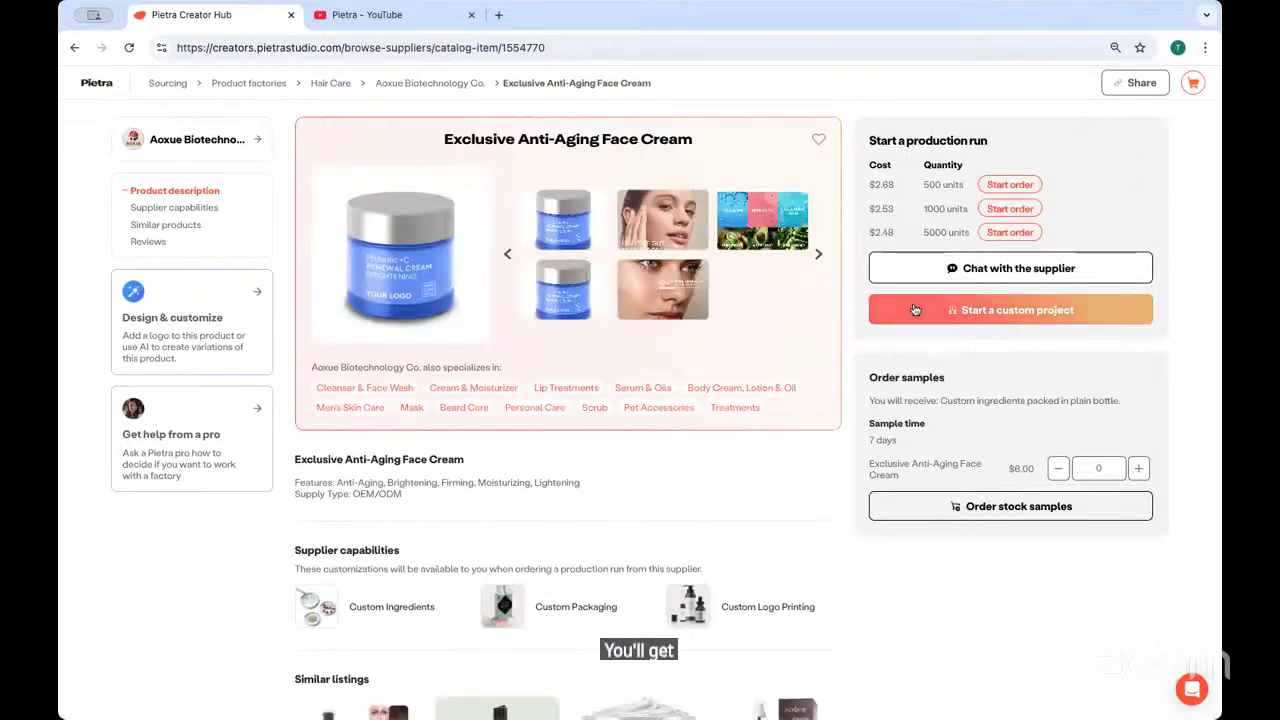
{"action": "left_click", "coordinate": [1138, 469]}
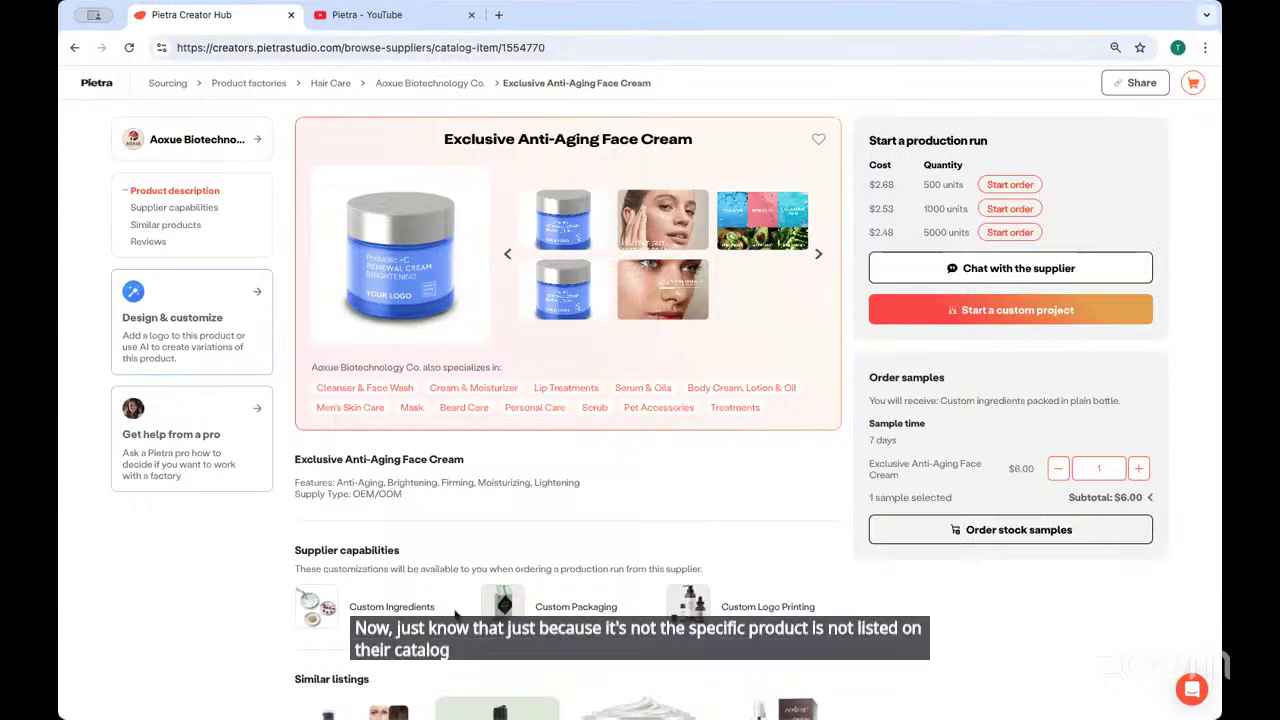
{"action": "scroll", "coordinate": [455, 613], "scroll_direction": "down", "scroll_amount": 1}
{"action": "scroll", "coordinate": [455, 613], "scroll_direction": "up", "scroll_amount": 1}
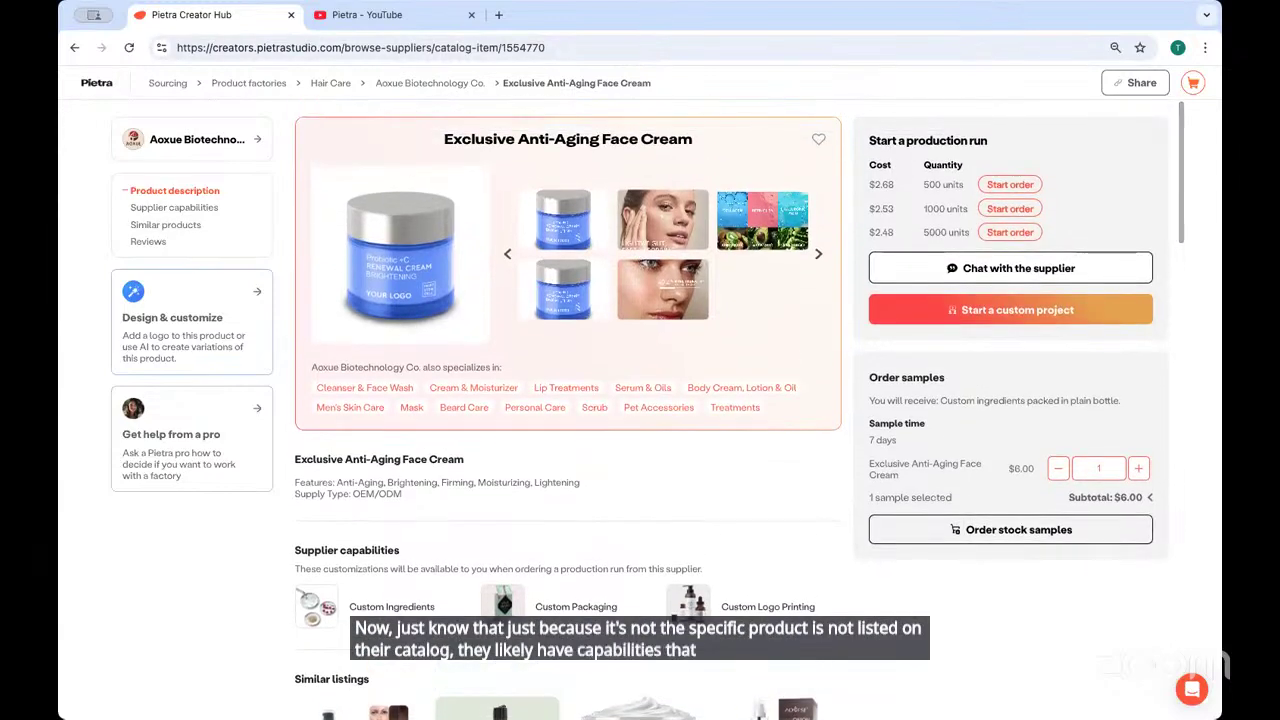
Bring up the custom project form for the face cream, review its fields from project title to completion date, and close it
{"action": "left_click", "coordinate": [993, 312]}
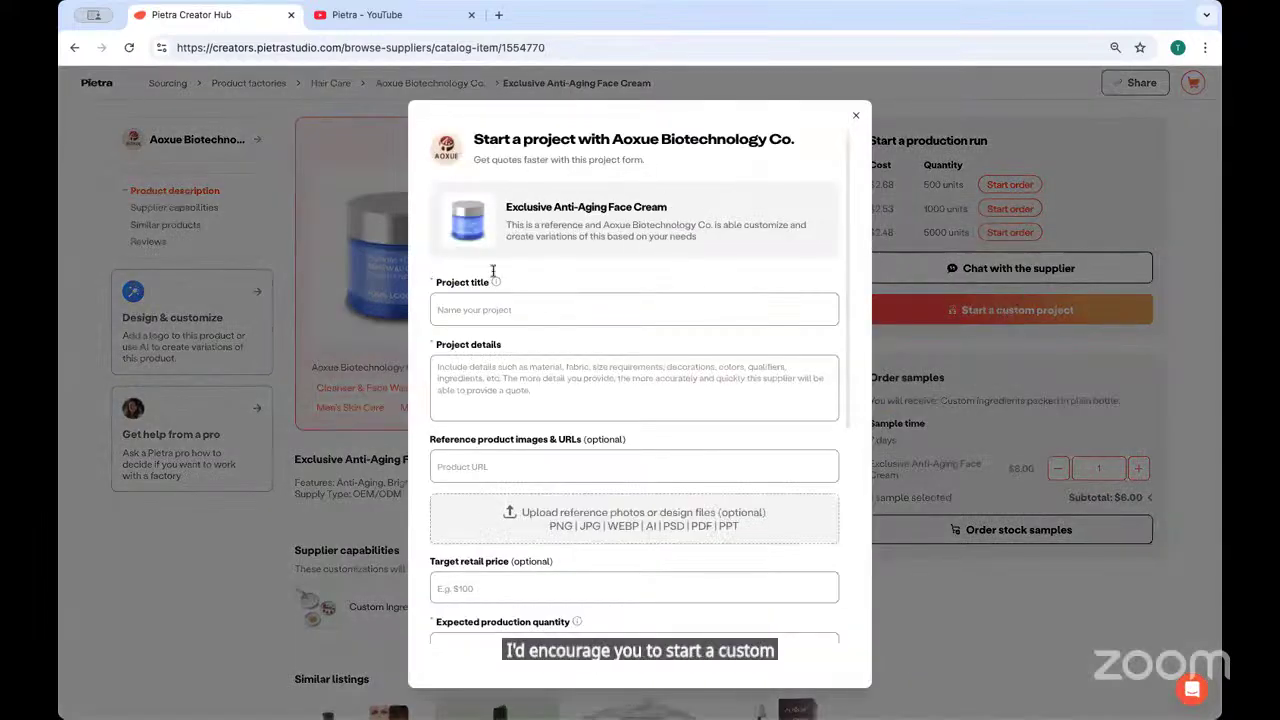
{"action": "left_click", "coordinate": [443, 314]}
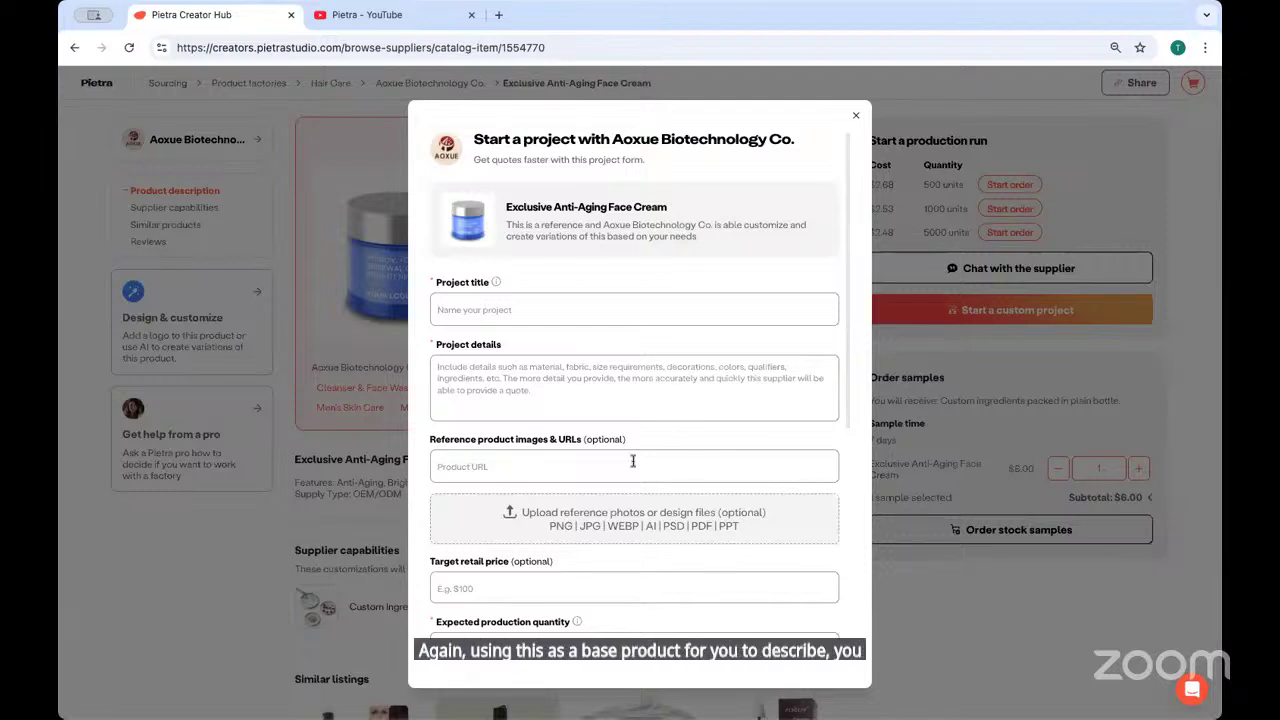
{"action": "scroll", "coordinate": [641, 556], "scroll_direction": "down", "scroll_amount": 5}
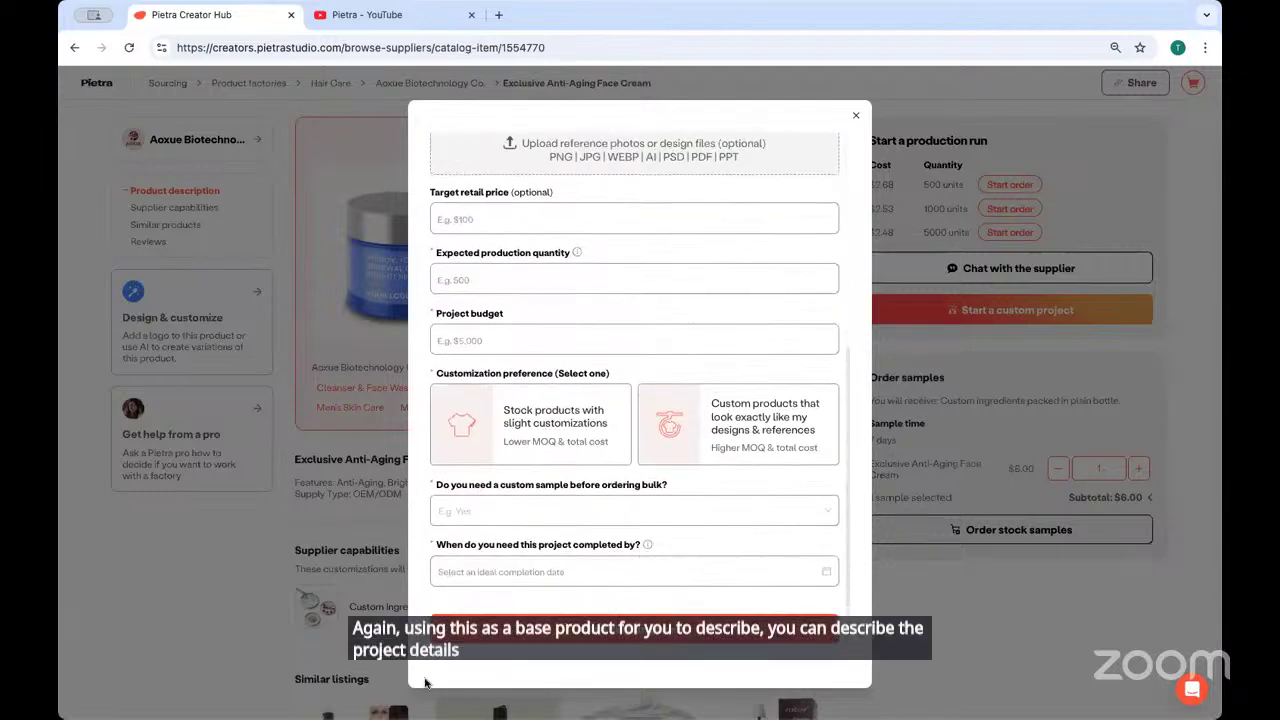
{"action": "left_click", "coordinate": [855, 117]}
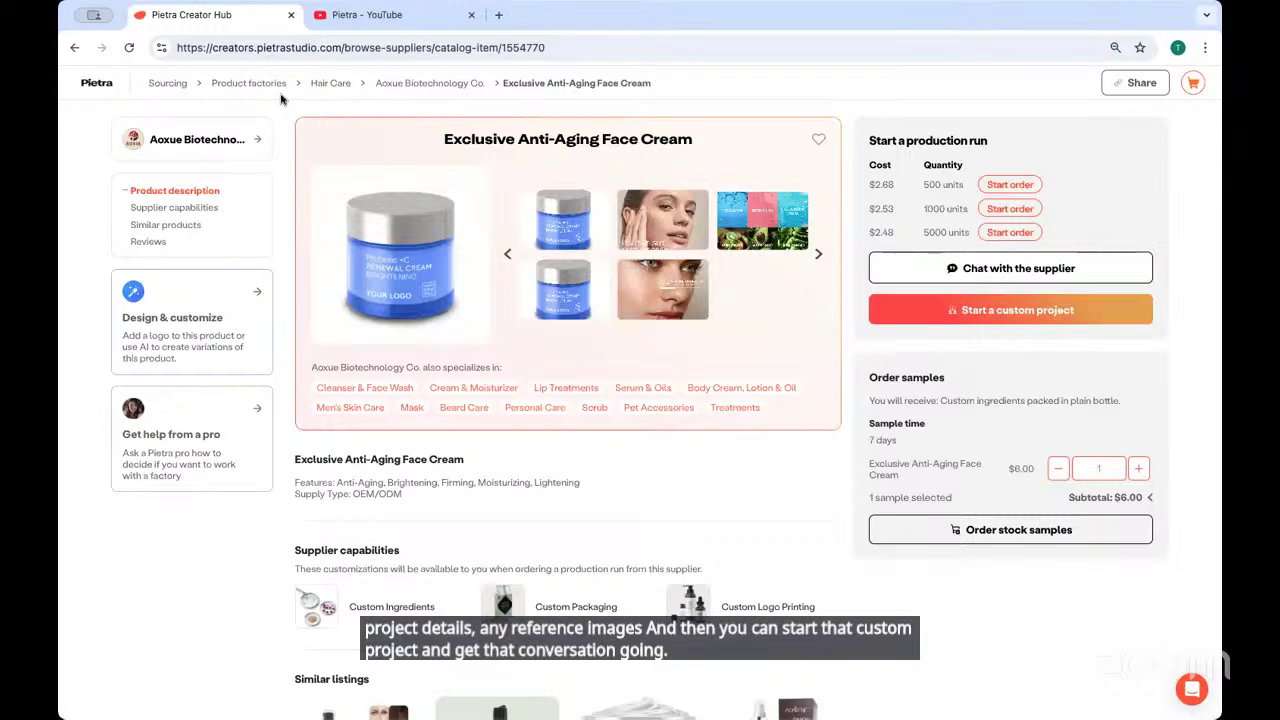
Search all sourcing options for "gold filled bracelet" from the sourcing home and browse the matching factories
{"action": "left_click", "coordinate": [162, 86]}
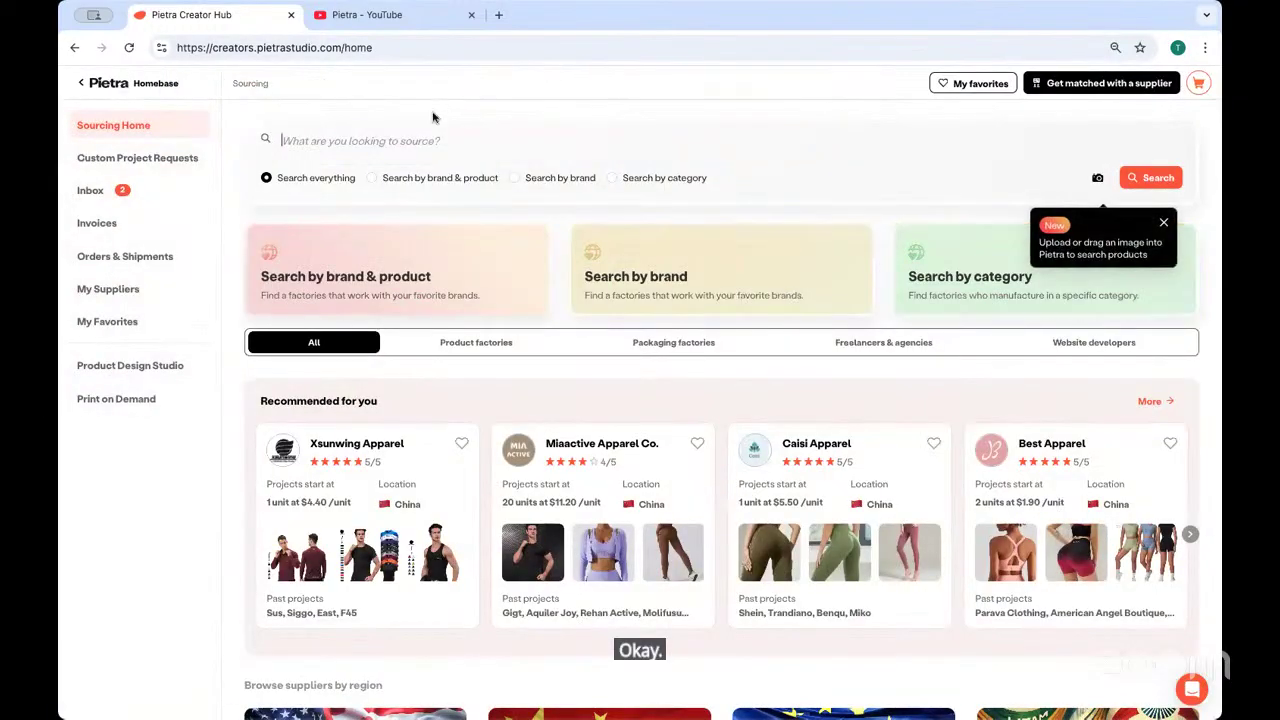
{"action": "left_click", "coordinate": [345, 142]}
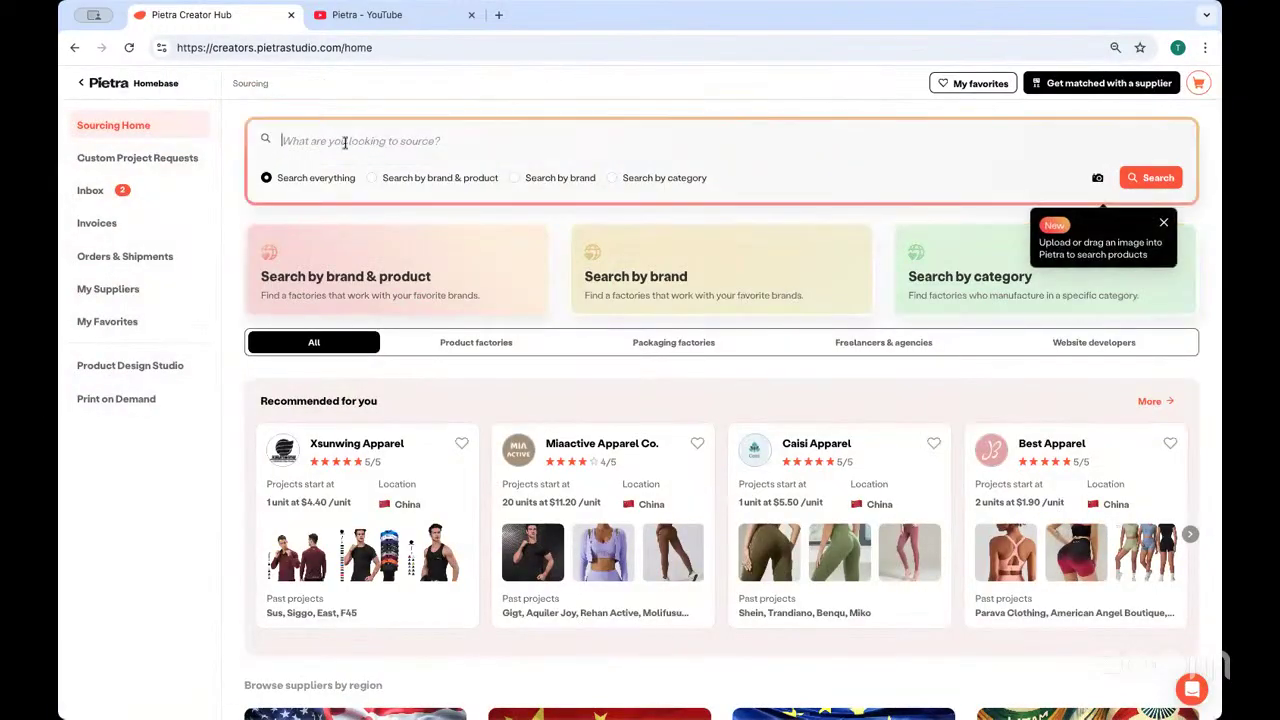
{"action": "type", "text": "gold filled bracelet"}
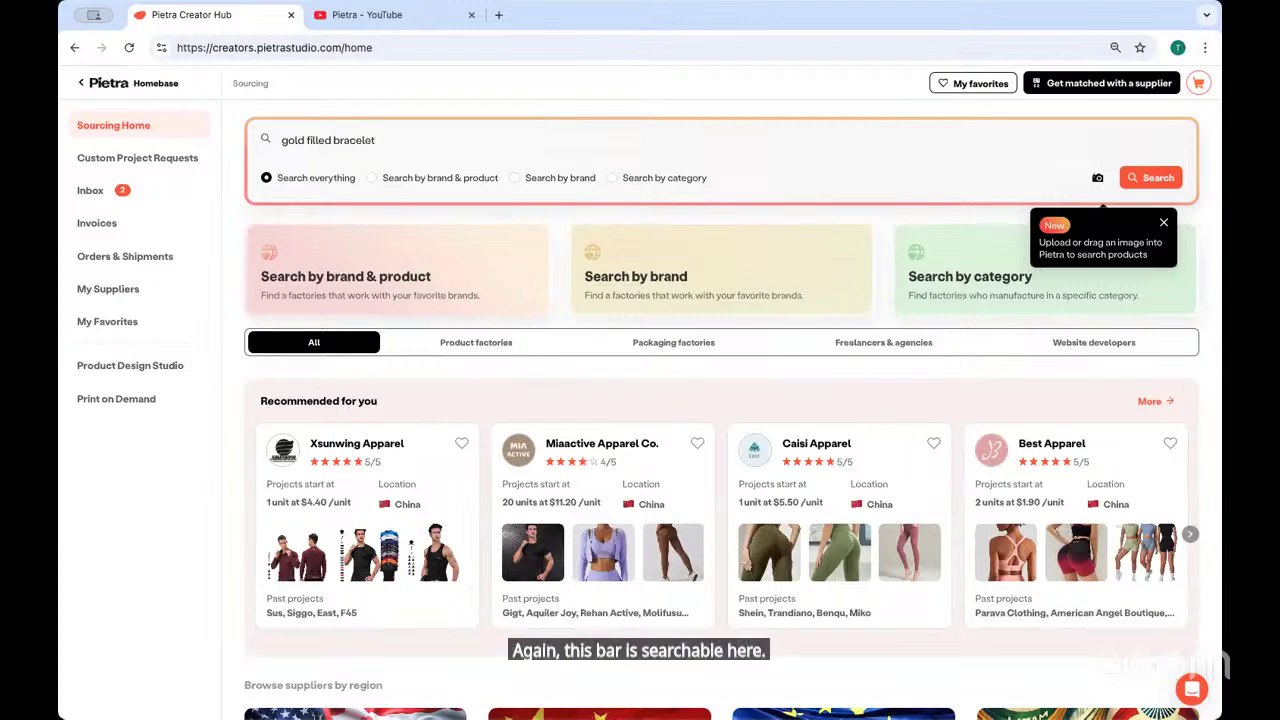
{"action": "left_click", "coordinate": [1140, 182]}
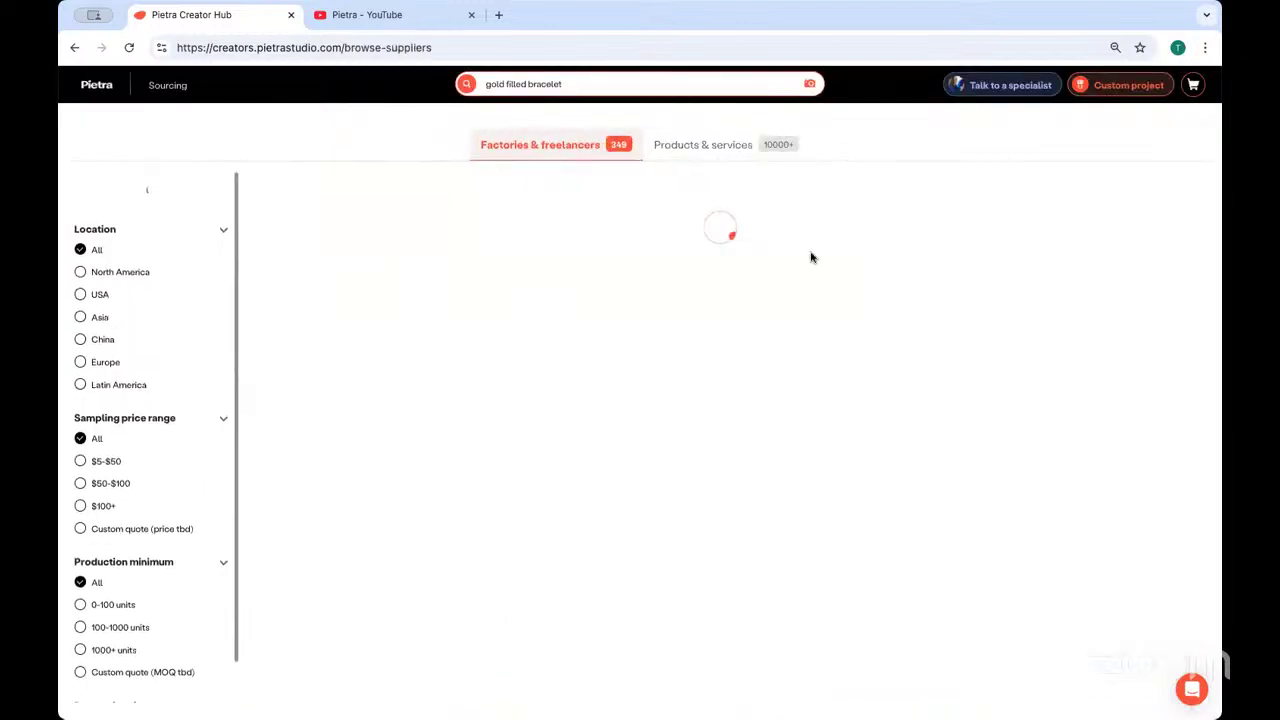
{"action": "scroll", "coordinate": [430, 255], "scroll_direction": "down", "scroll_amount": 3}
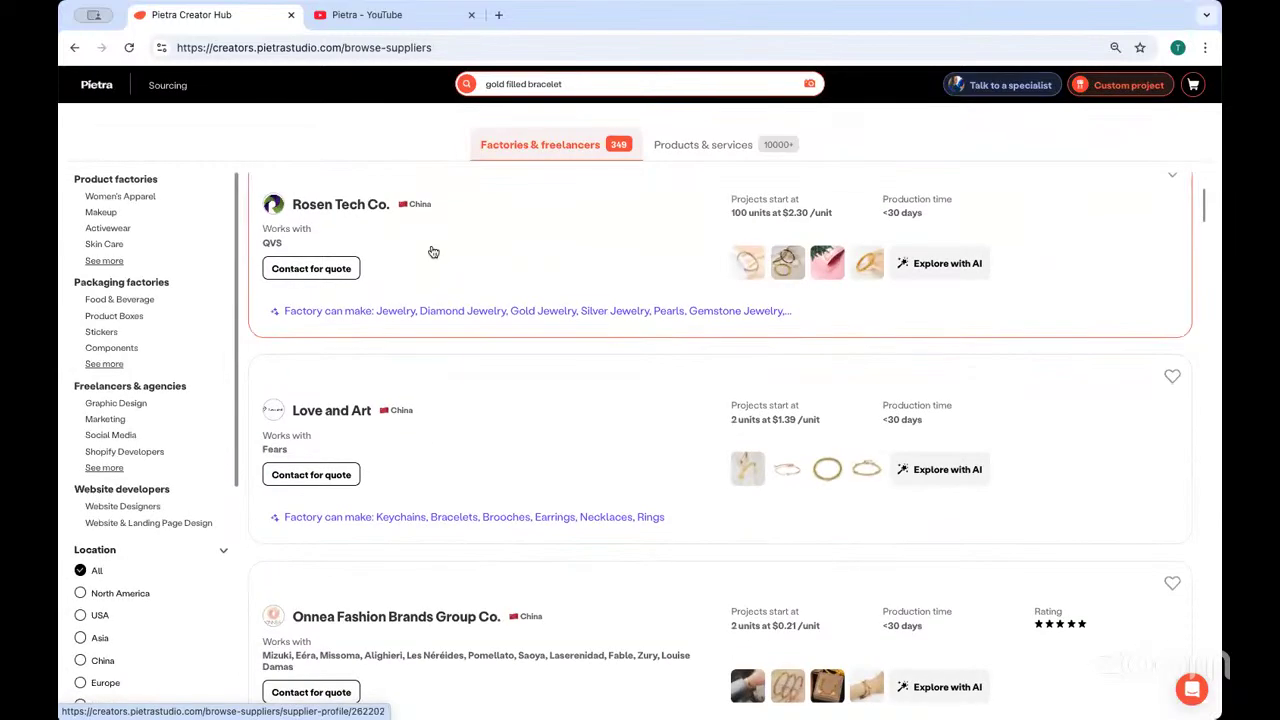
{"action": "scroll", "coordinate": [686, 666], "scroll_direction": "down", "scroll_amount": 5}
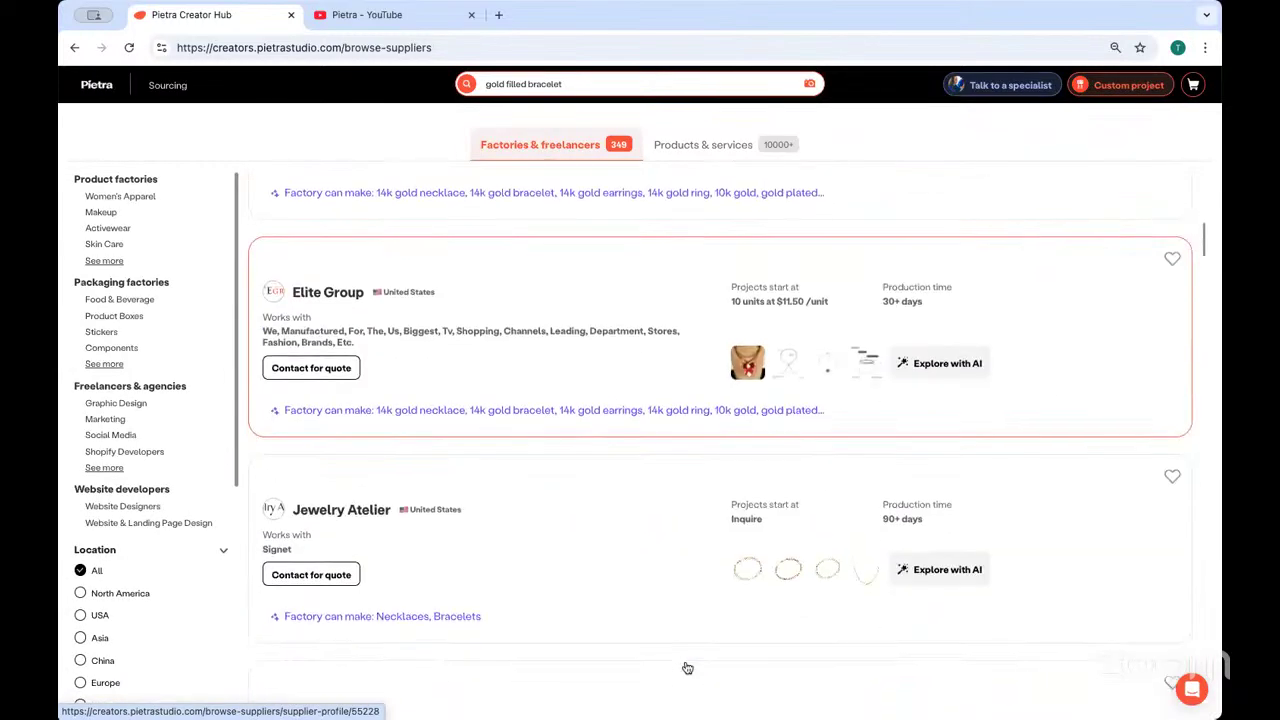
{"action": "scroll", "coordinate": [686, 670], "scroll_direction": "down", "scroll_amount": 1}
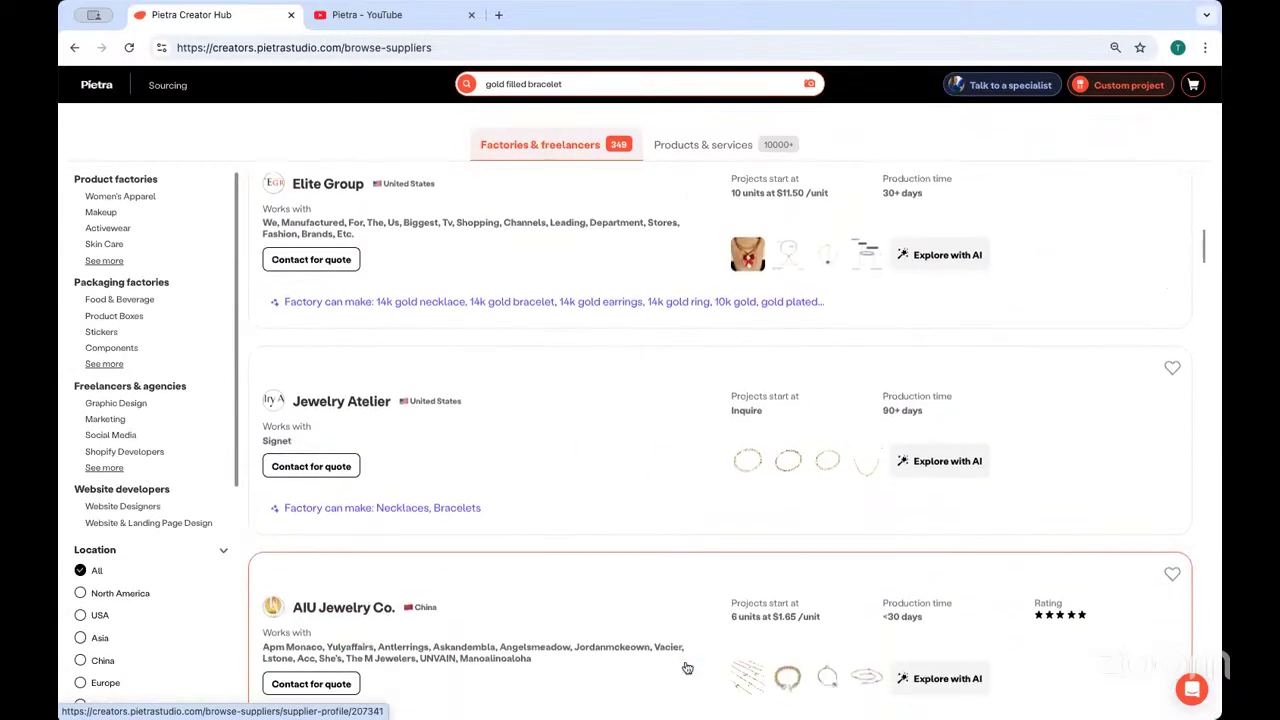
Open Jewelry Atelier's supplier profile, browse its gold filled jewelry listings, and return to the factory results
{"action": "left_click", "coordinate": [335, 403]}
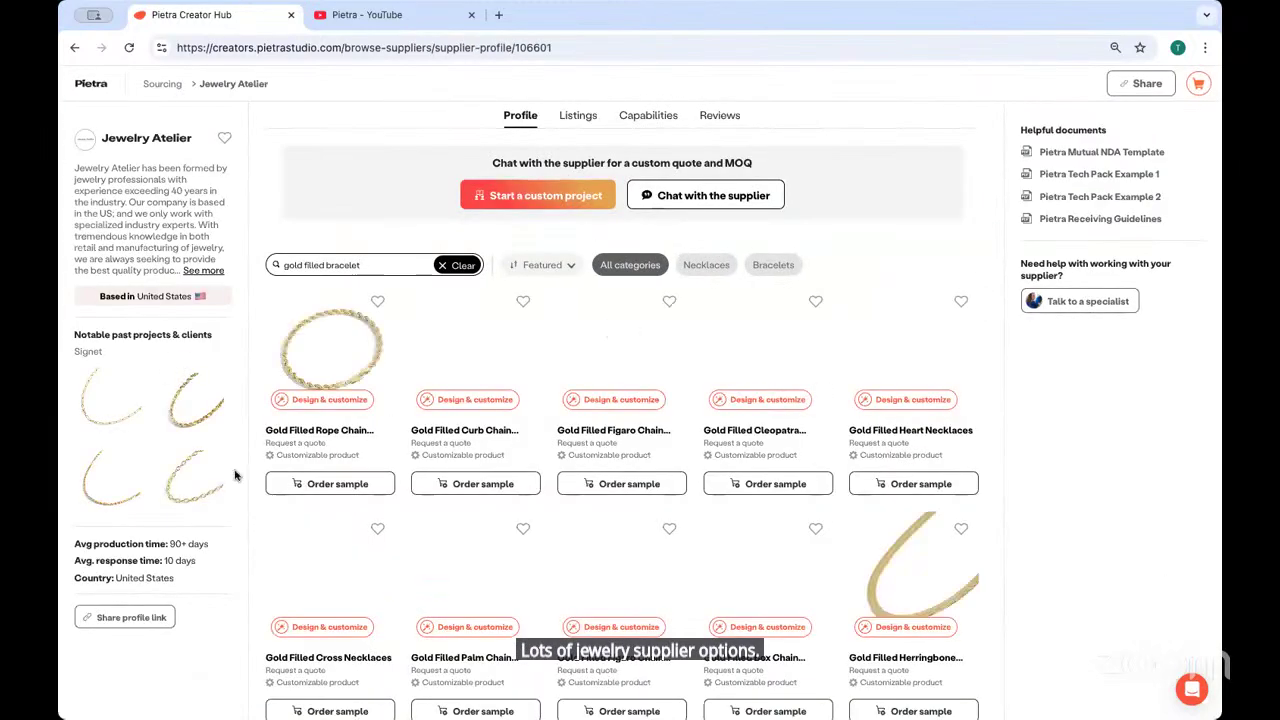
{"action": "scroll", "coordinate": [531, 497], "scroll_direction": "down", "scroll_amount": 1}
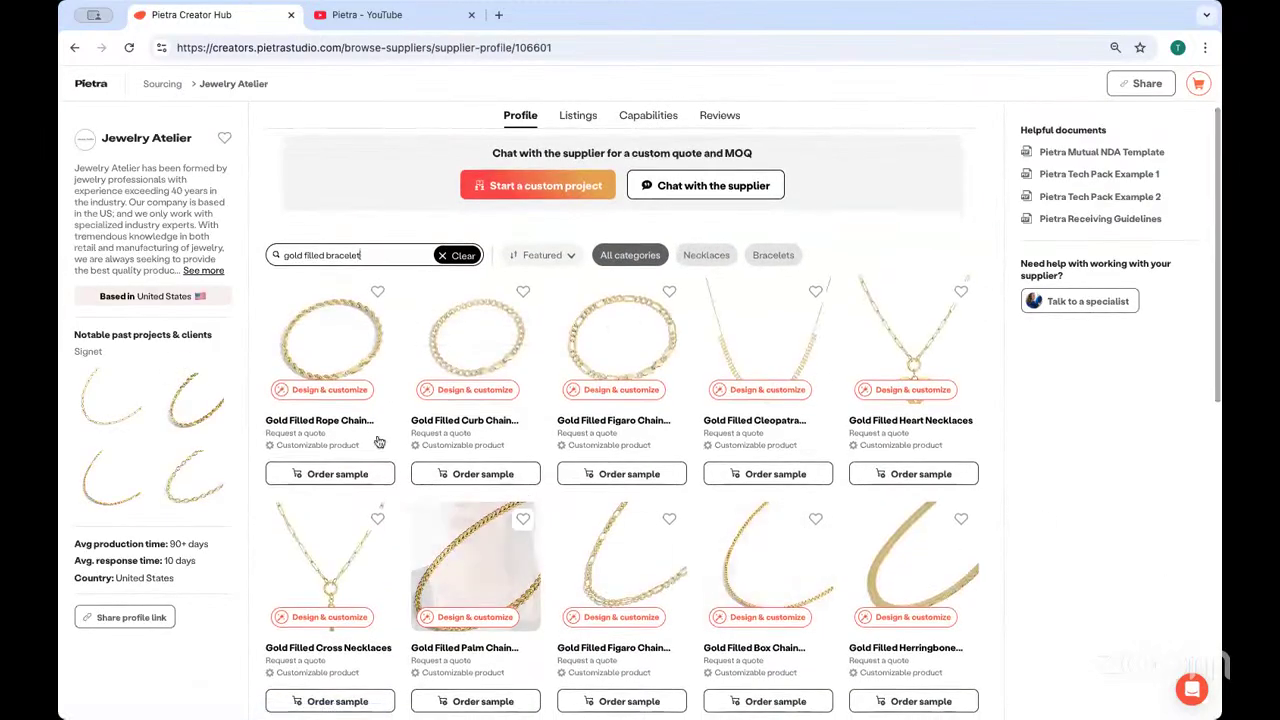
{"action": "scroll", "coordinate": [888, 430], "scroll_direction": "down", "scroll_amount": 1}
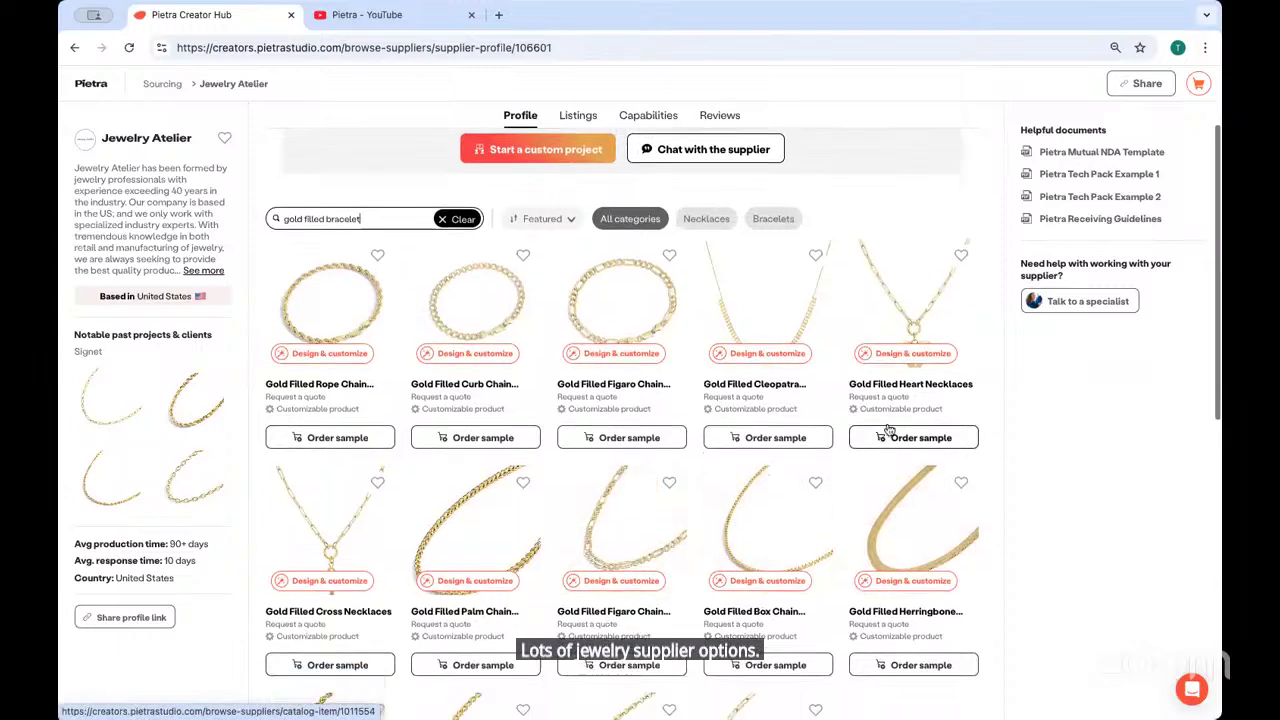
{"action": "scroll", "coordinate": [888, 430], "scroll_direction": "down", "scroll_amount": 3}
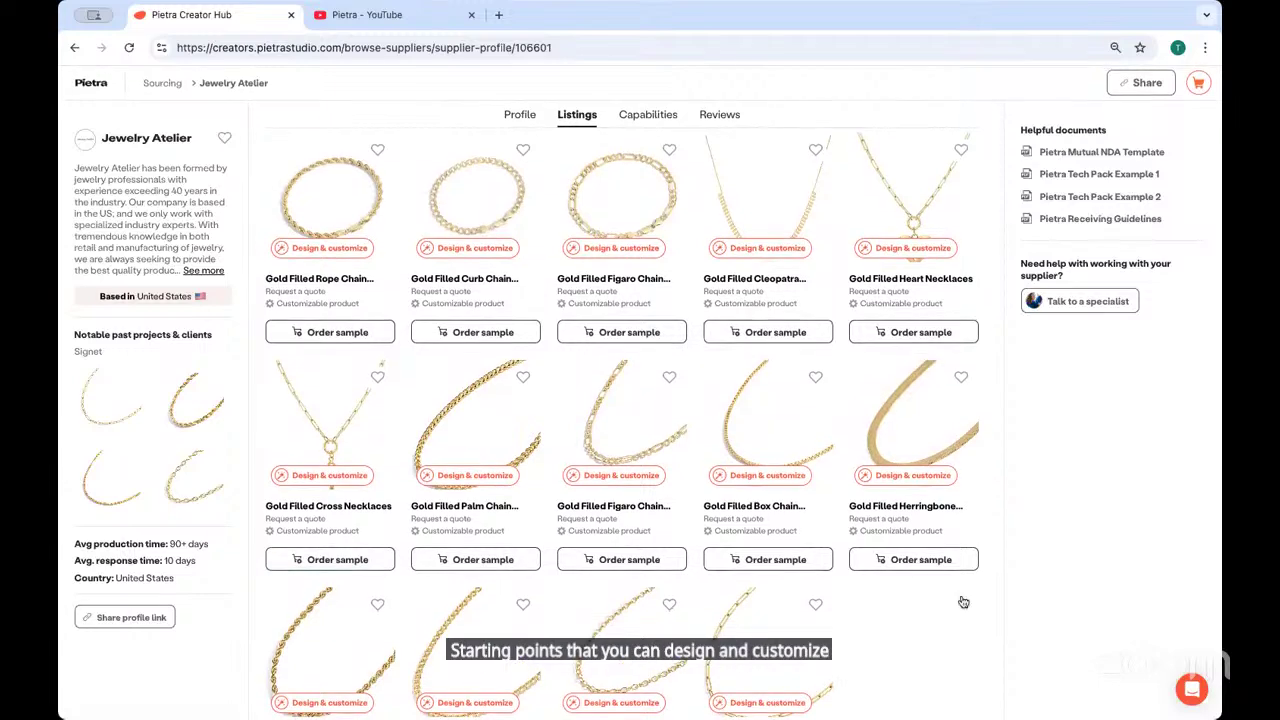
{"action": "left_click", "coordinate": [73, 48]}
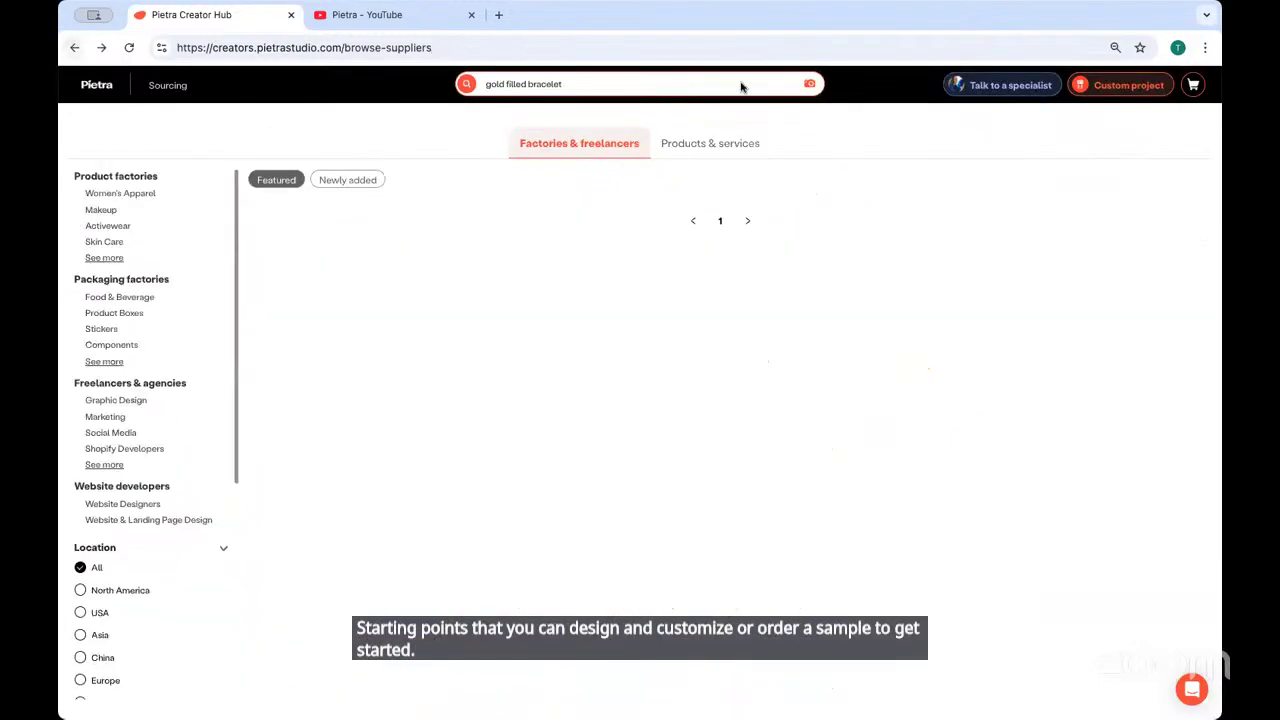
Go back to the sourcing area from the homebase and open the Panther Sporting conversation in the inbox
{"action": "left_click", "coordinate": [90, 87]}
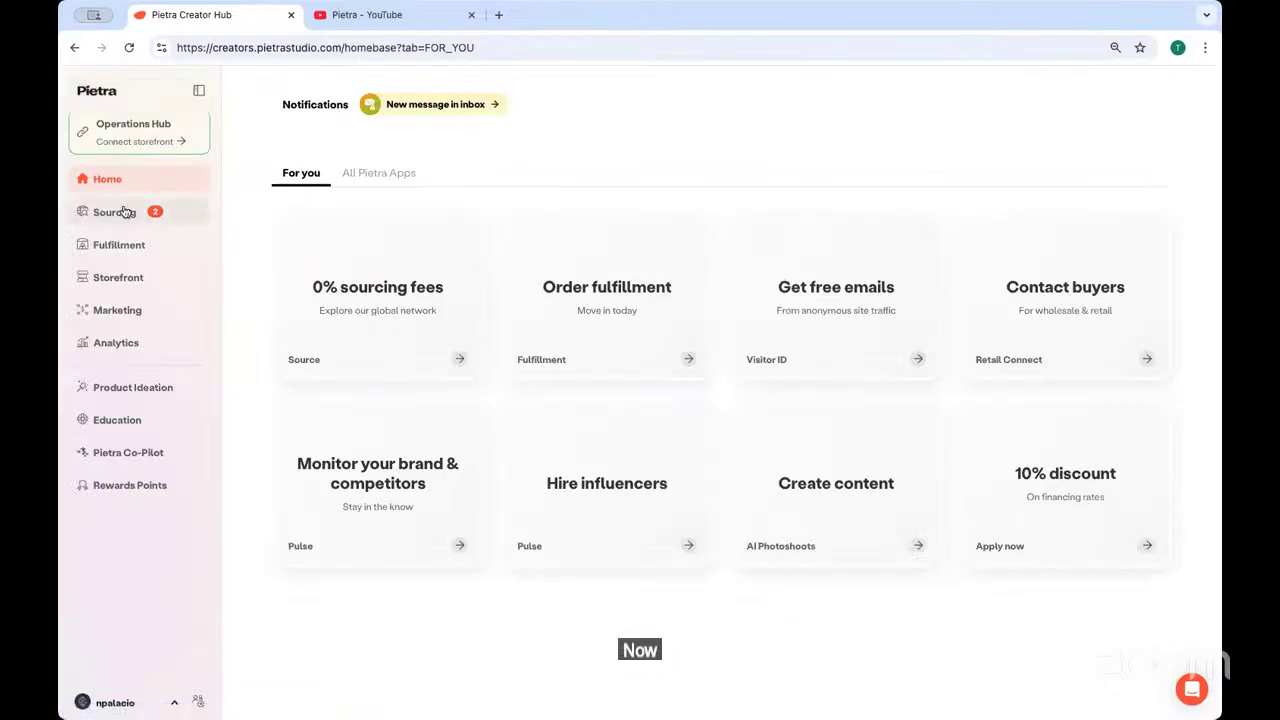
{"action": "left_click", "coordinate": [122, 212]}
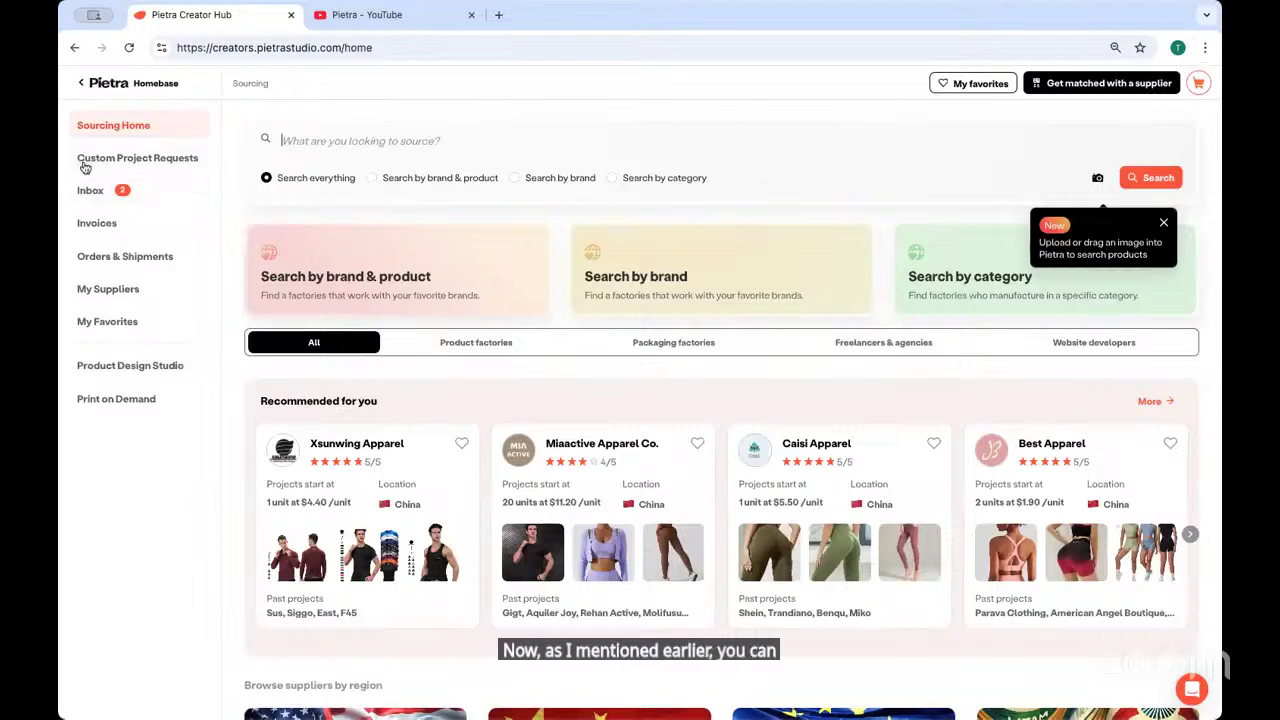
{"action": "left_click", "coordinate": [91, 194]}
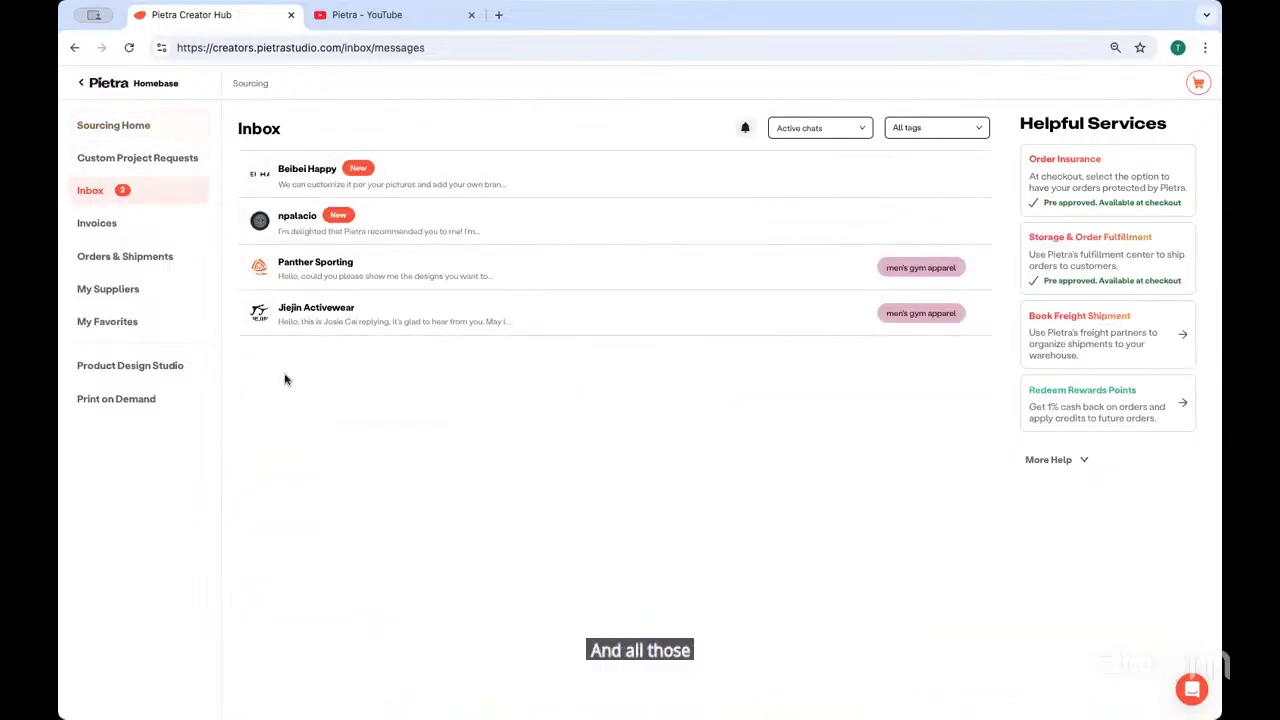
{"action": "left_click", "coordinate": [430, 276]}
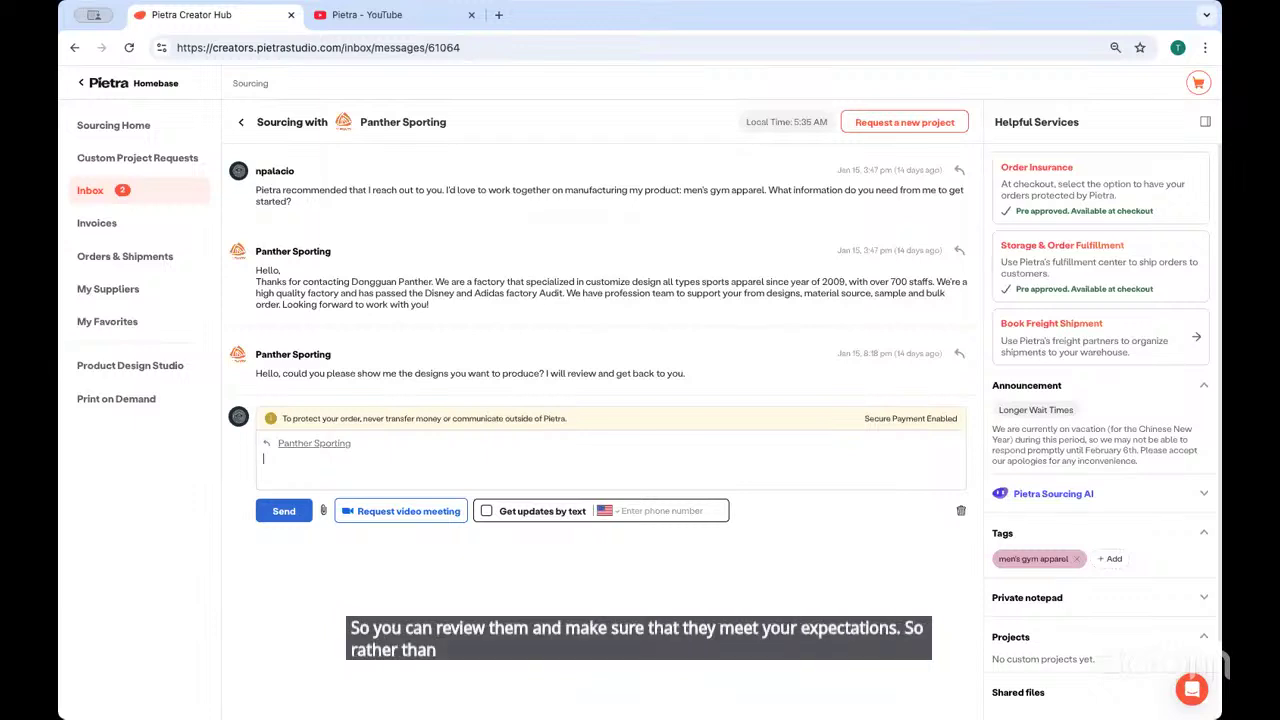
Open Caisi Apparel's Logo-free Women's Gym Leggings listing to order a sample, set the size S quantity to 1, and highlight the smallest production quantity
{"action": "left_click", "coordinate": [104, 130]}
{"action": "scroll", "coordinate": [513, 513], "scroll_direction": "right", "scroll_amount": 2}
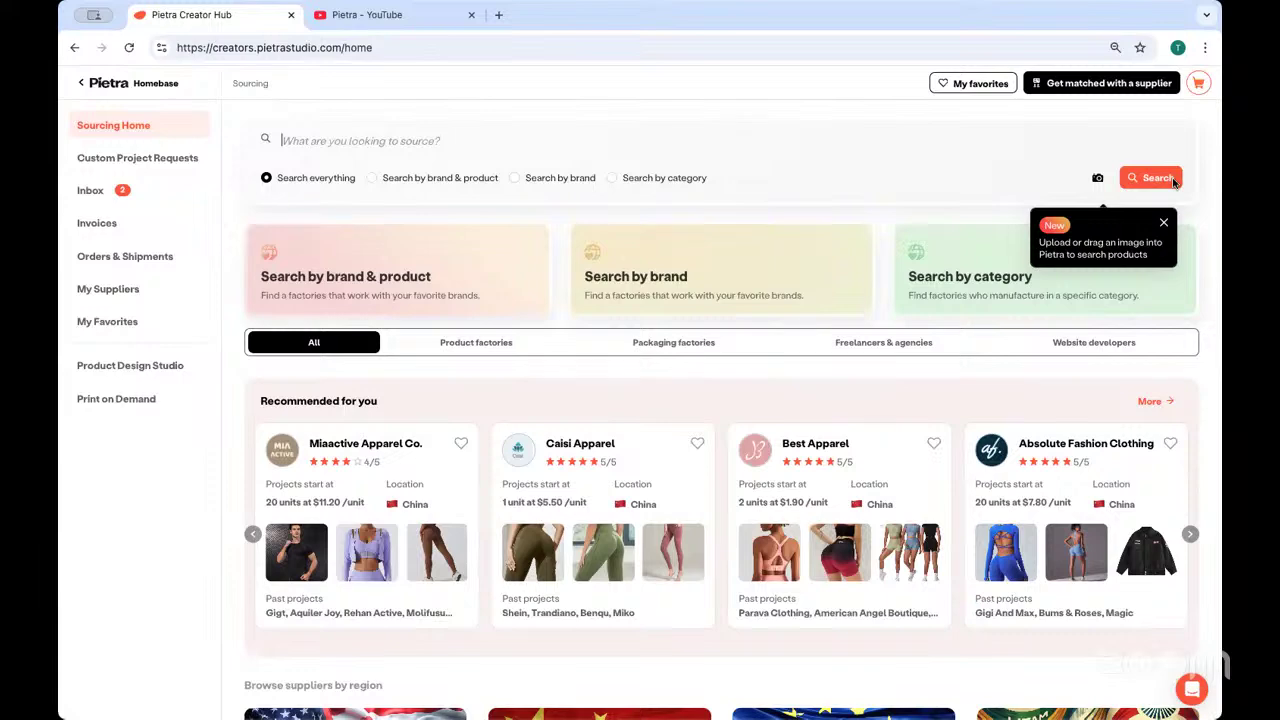
{"action": "left_click", "coordinate": [567, 560]}
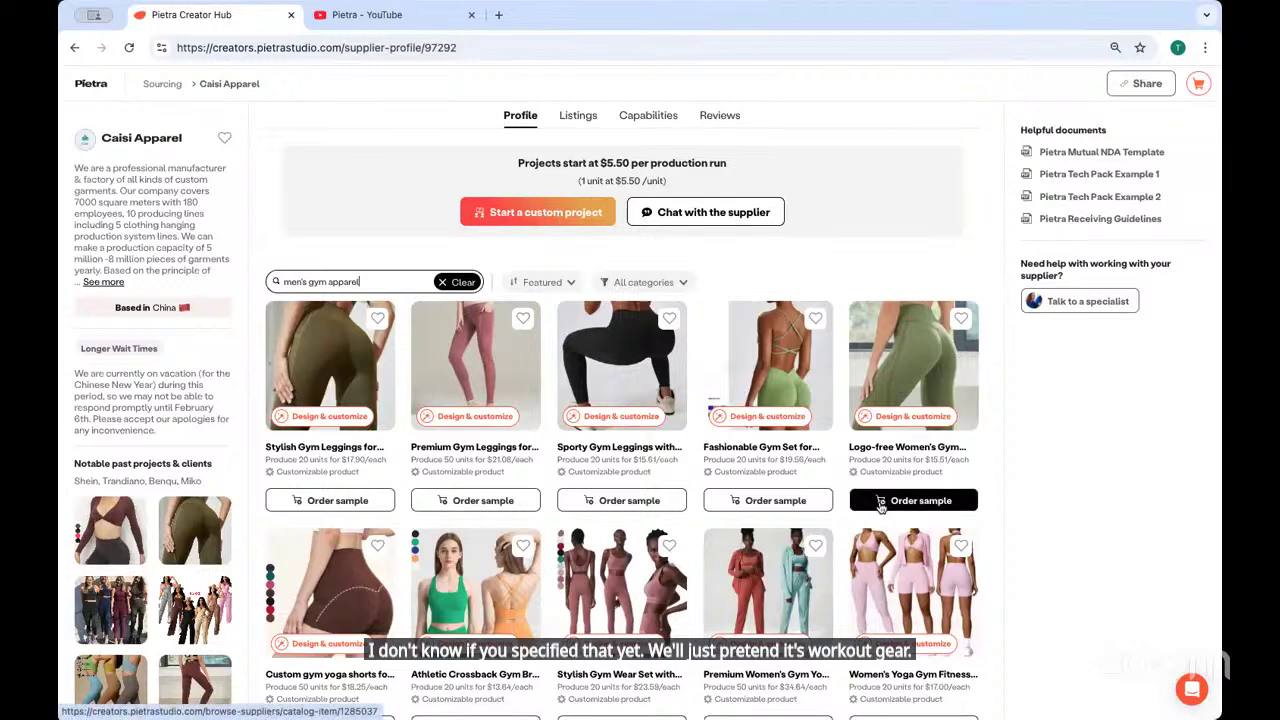
{"action": "left_click", "coordinate": [880, 507]}
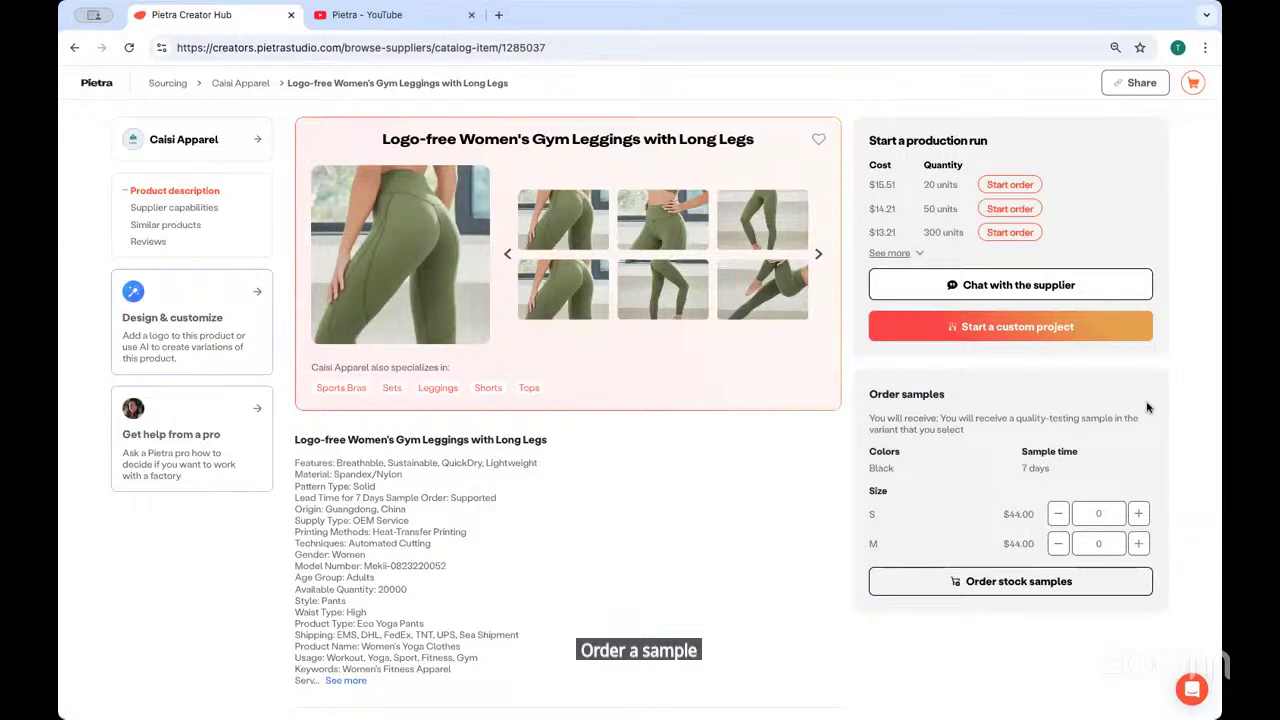
{"action": "left_click", "coordinate": [1138, 514]}
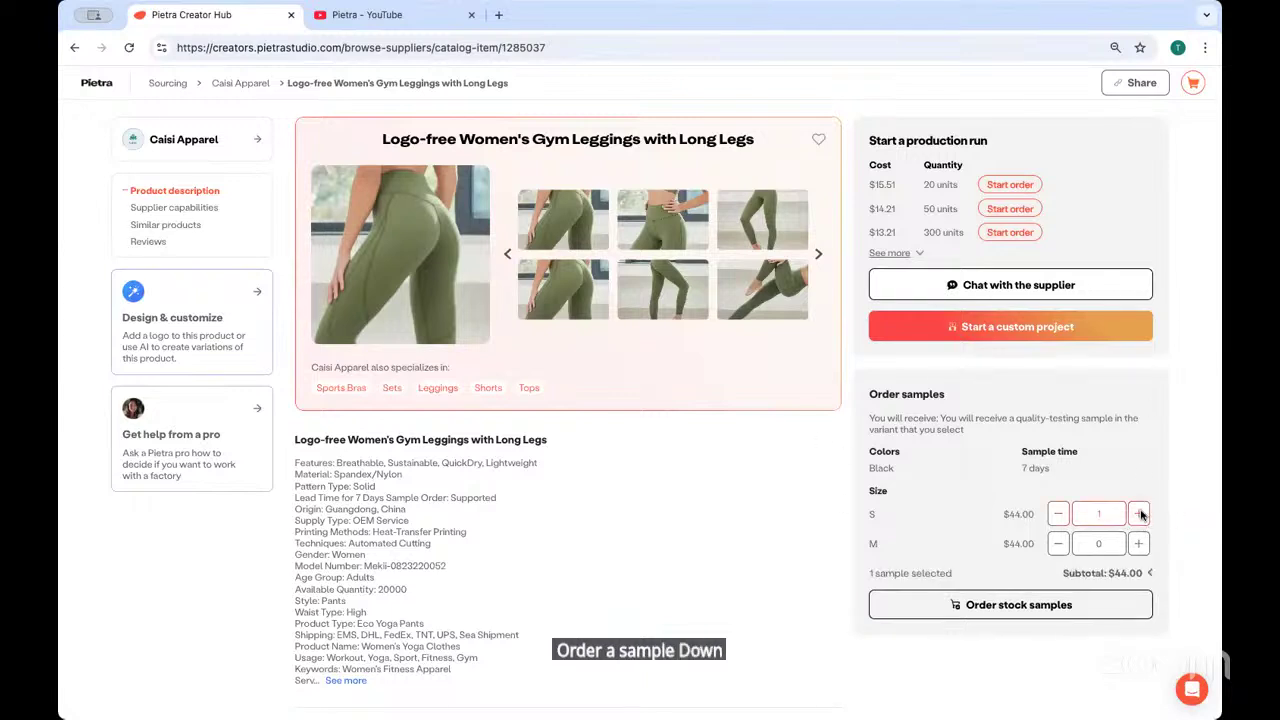
{"action": "left_click", "coordinate": [1138, 514]}
{"action": "left_click", "coordinate": [1058, 514]}
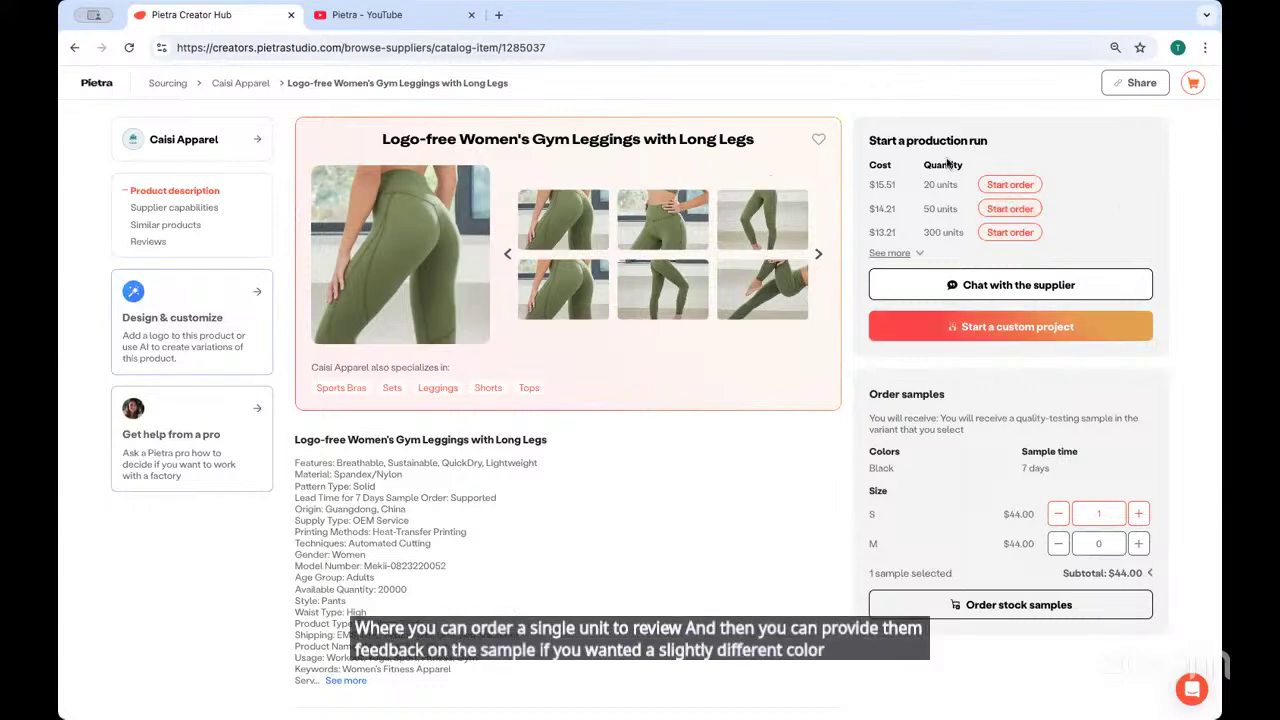
{"action": "double_click", "coordinate": [928, 184]}
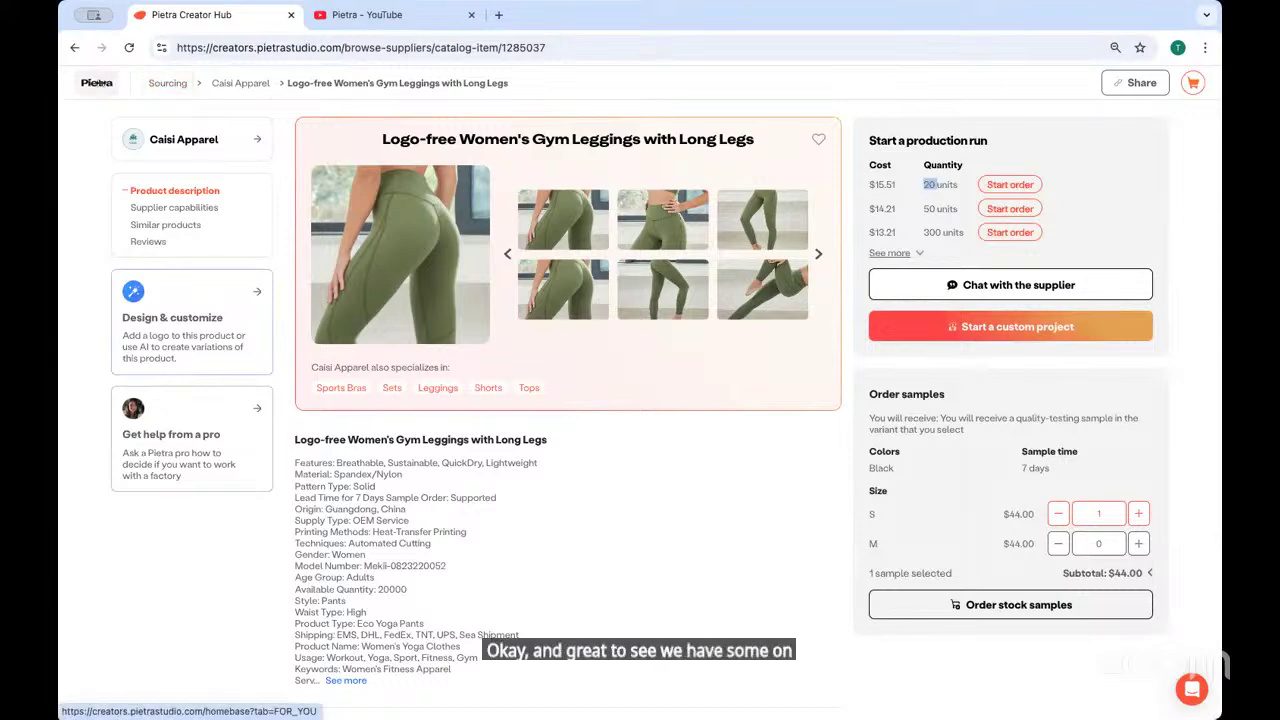
Return to the sourcing area through the homebase and review the inbox, invoices, and orders and shipments pages
{"action": "left_click", "coordinate": [97, 84]}
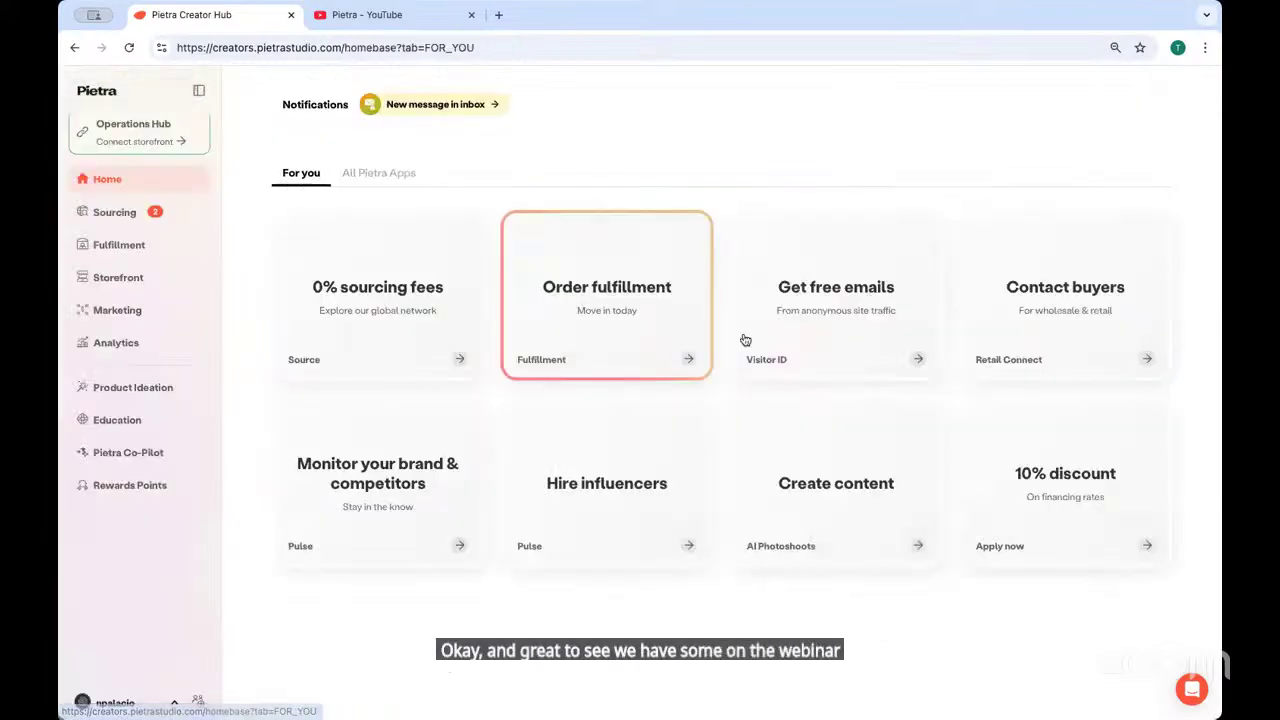
{"action": "left_click", "coordinate": [94, 211]}
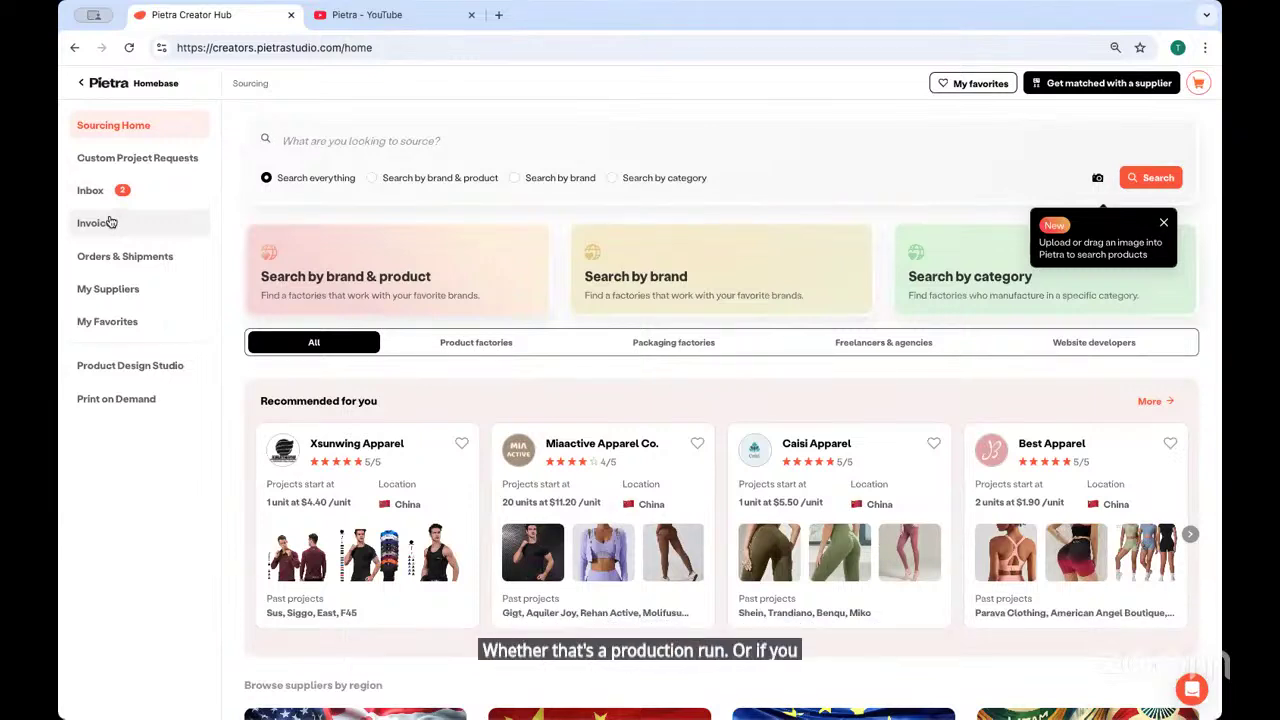
{"action": "left_click", "coordinate": [92, 190]}
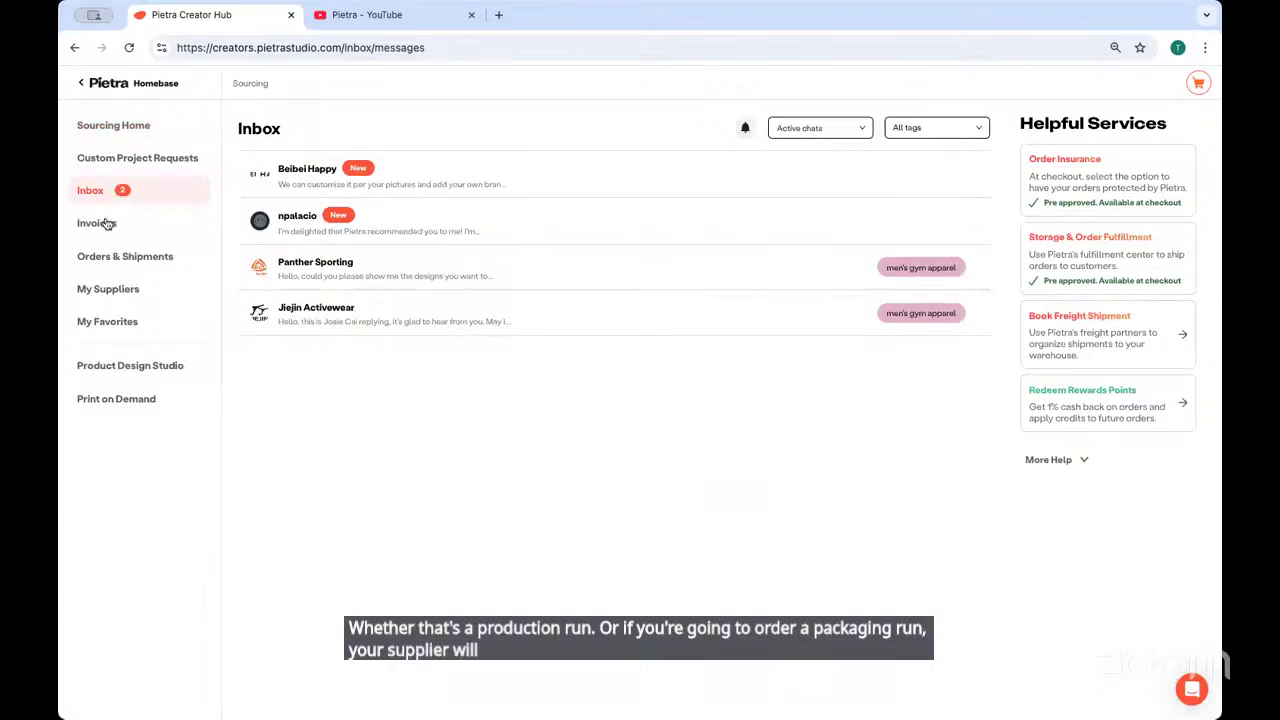
{"action": "left_click", "coordinate": [106, 223]}
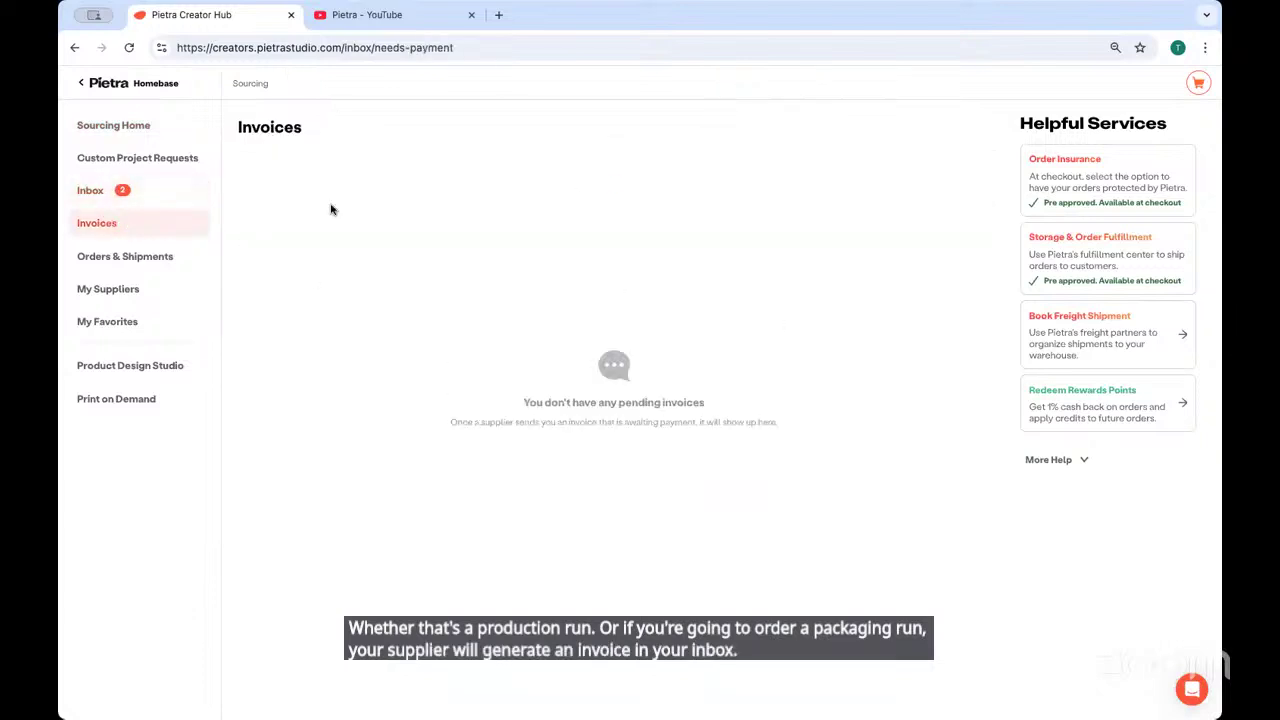
{"action": "left_click", "coordinate": [145, 258]}
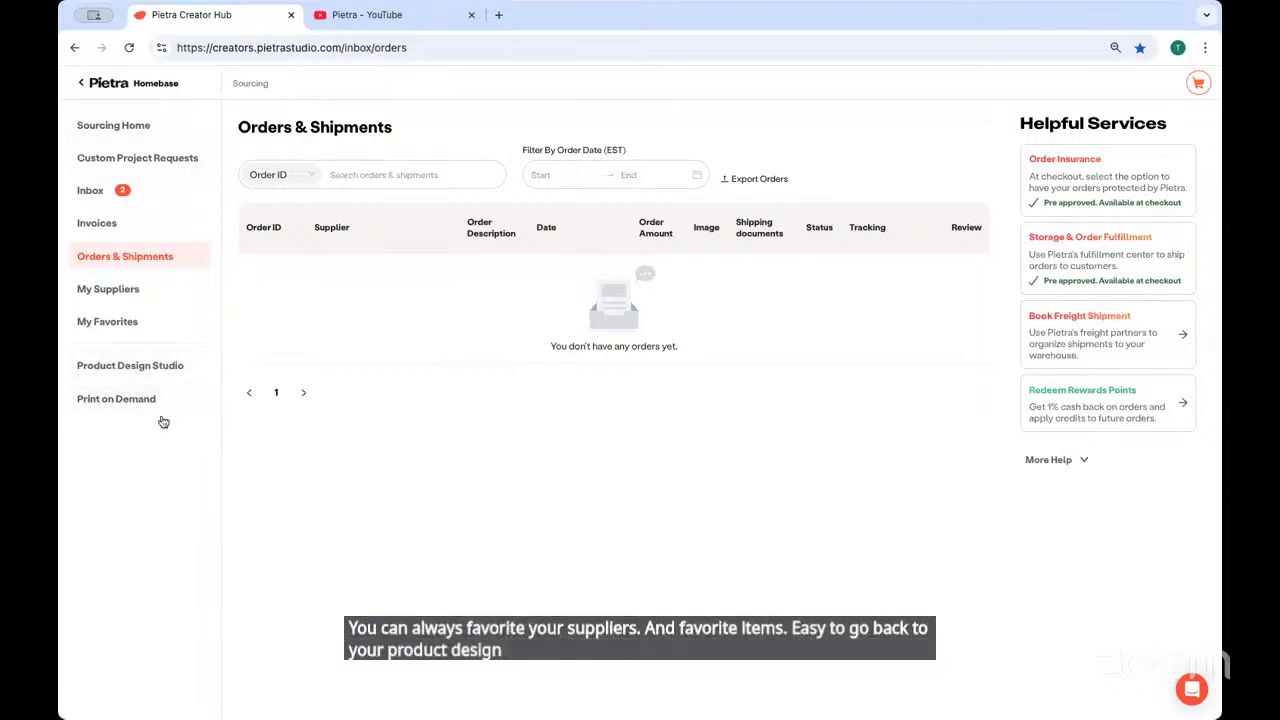
View the print-on-demand merch catalog, and review the Print on Demand product list in the storefront manager
{"action": "left_click", "coordinate": [109, 404]}
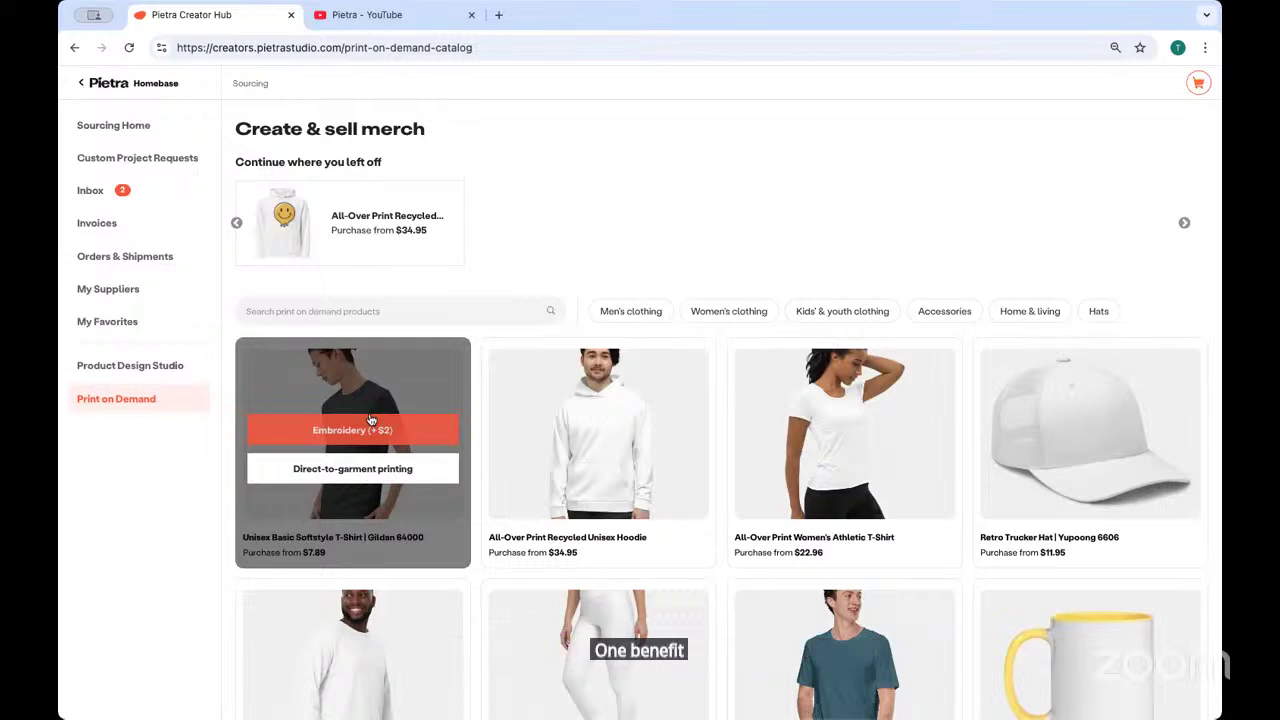
{"action": "mouse_move", "coordinate": [426, 243]}
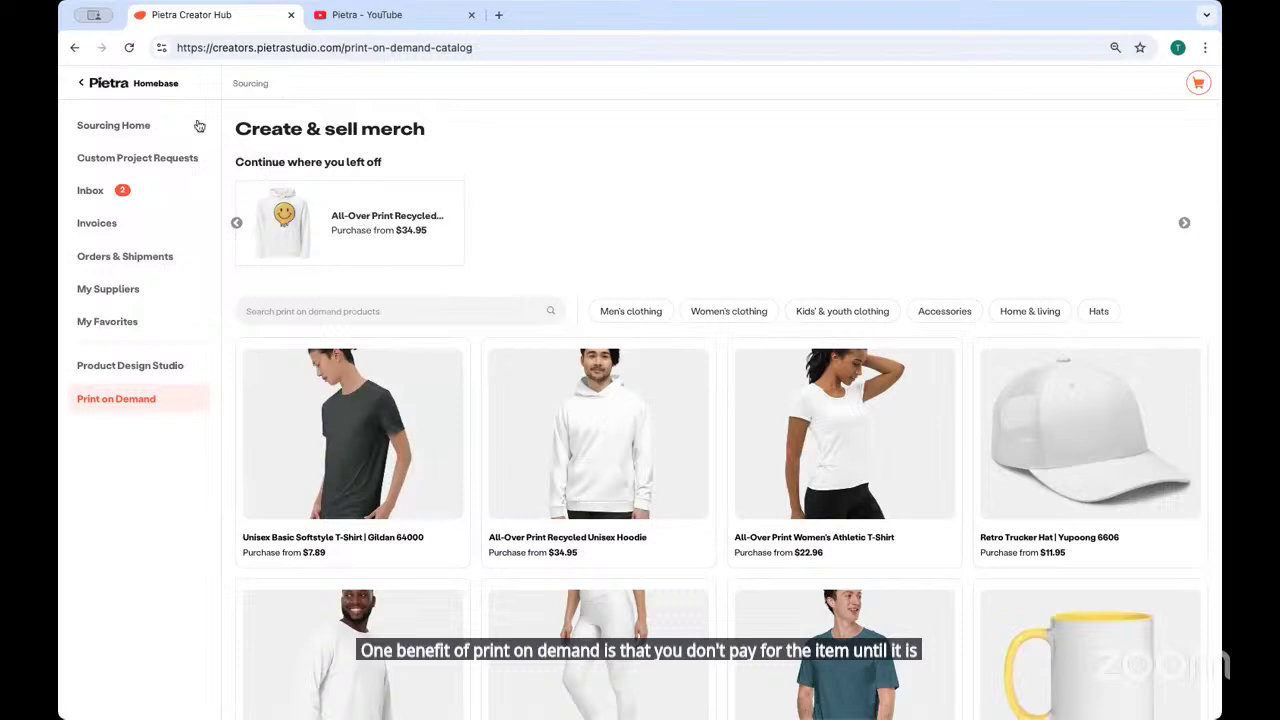
{"action": "left_click", "coordinate": [100, 83]}
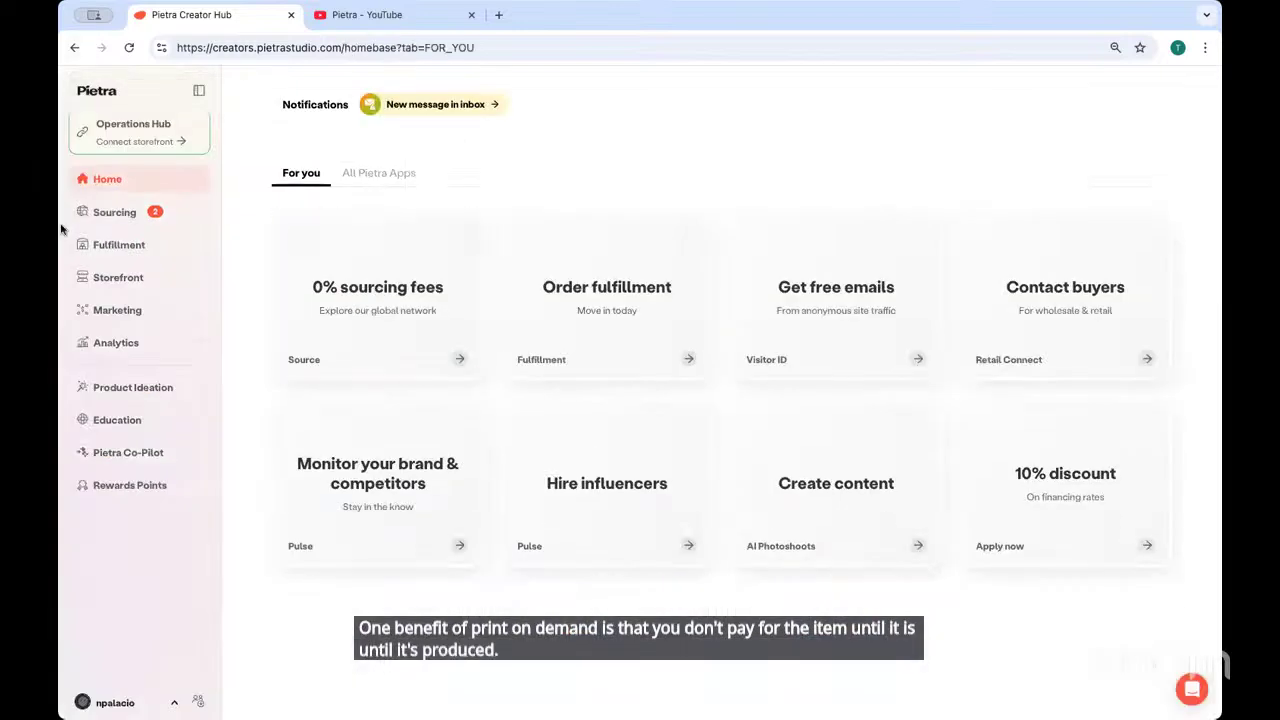
{"action": "left_click", "coordinate": [108, 277]}
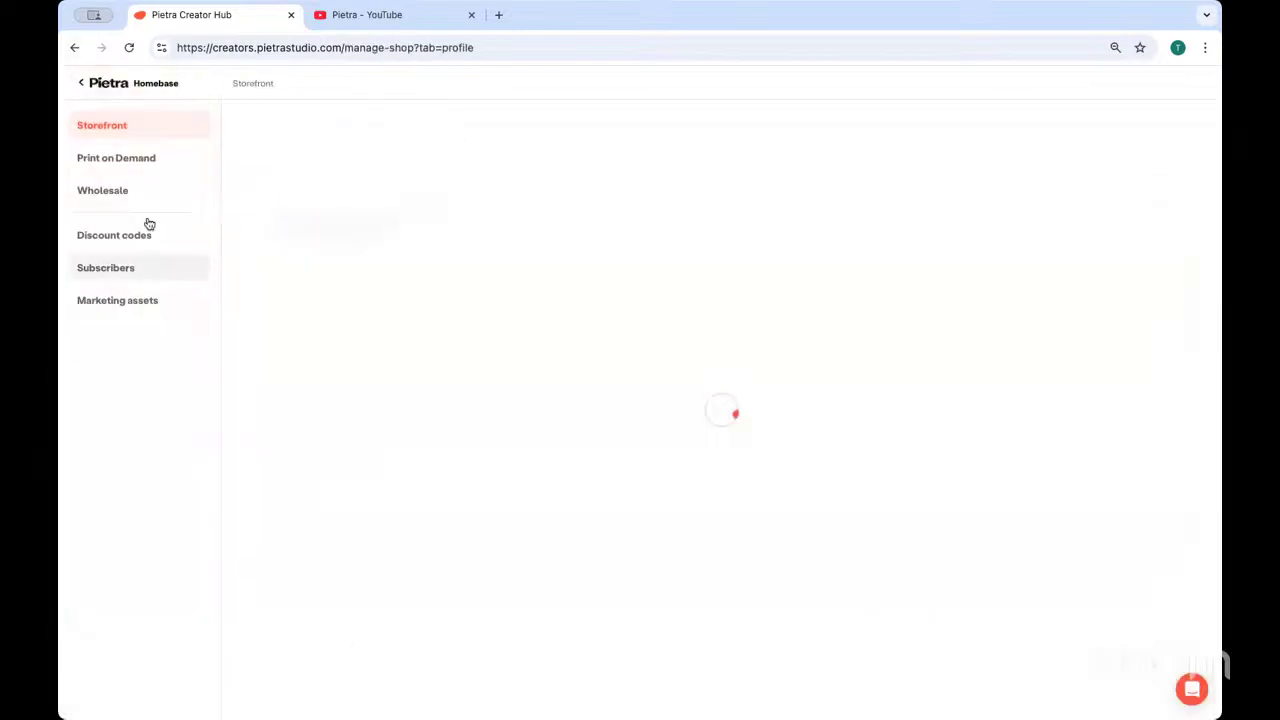
{"action": "left_click", "coordinate": [108, 157]}
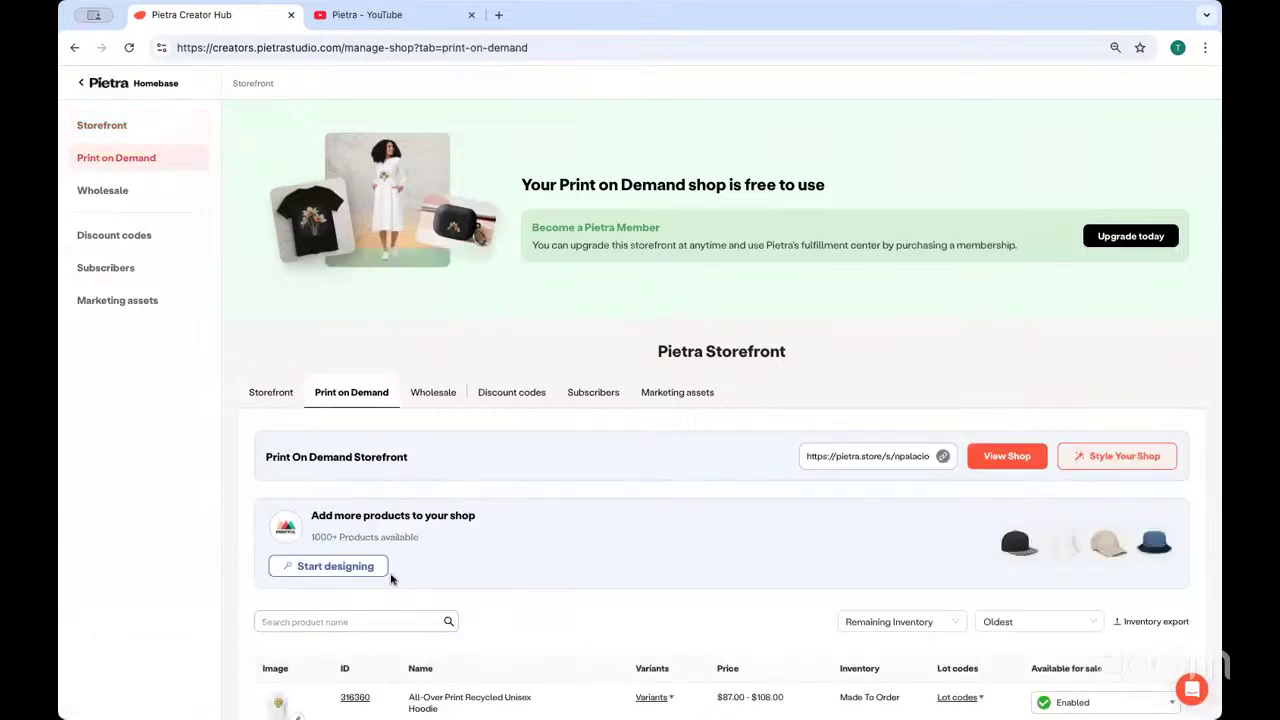
{"action": "scroll", "coordinate": [390, 578], "scroll_direction": "down", "scroll_amount": 3}
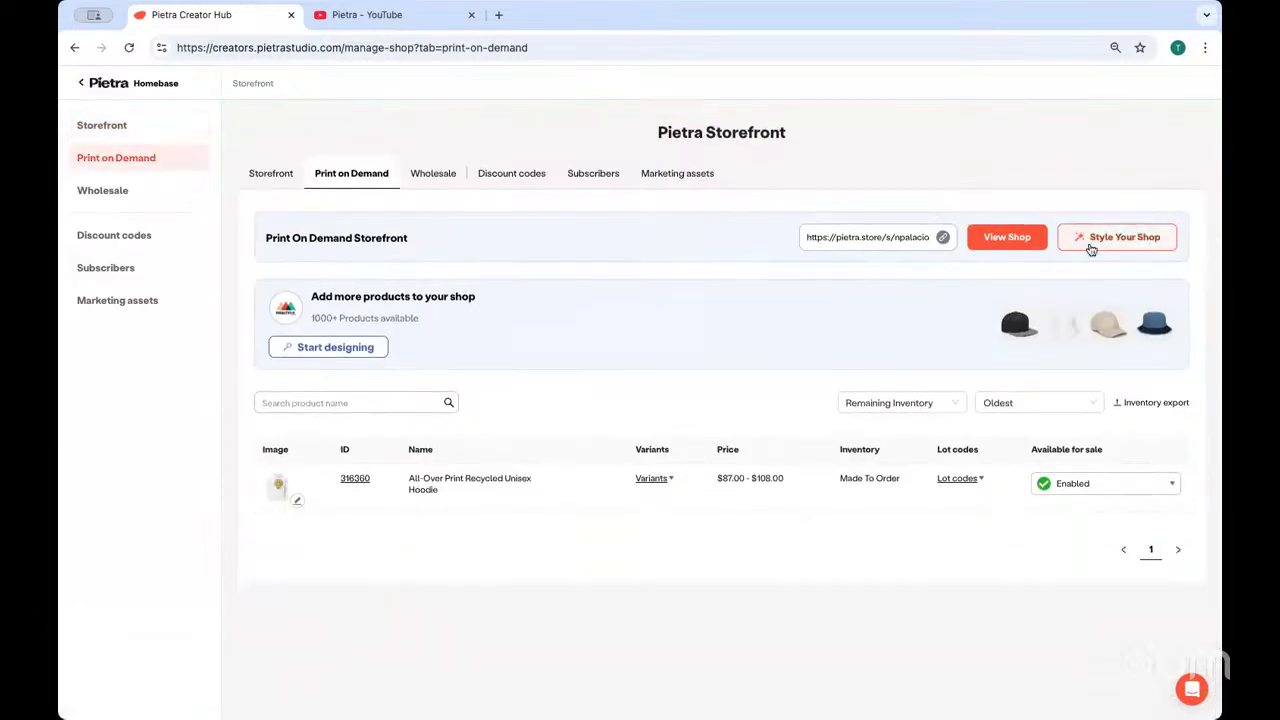
View the live print-on-demand shop and open the product page of the All-Over Print Recycled Unisex Hoodie
{"action": "left_click", "coordinate": [1000, 237]}
{"action": "left_click", "coordinate": [420, 52]}
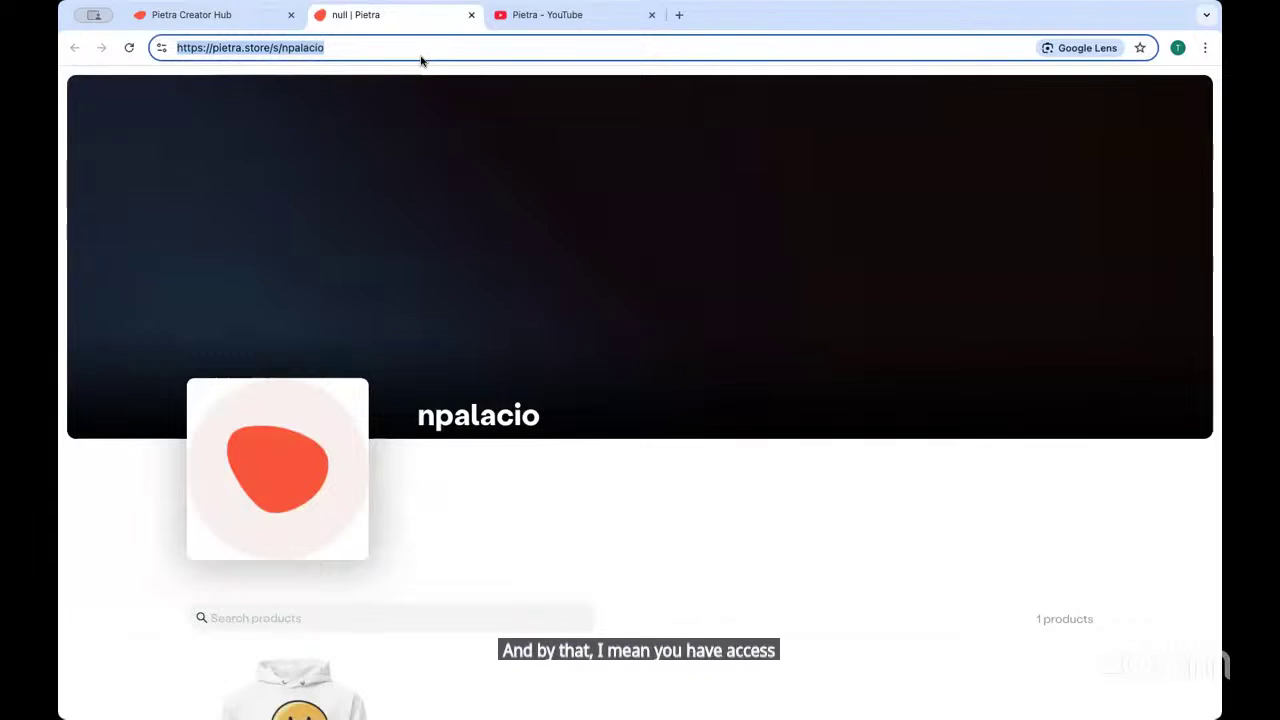
{"action": "key", "text": "ctrl+v"}
{"action": "scroll", "coordinate": [472, 626], "scroll_direction": "down", "scroll_amount": 1}
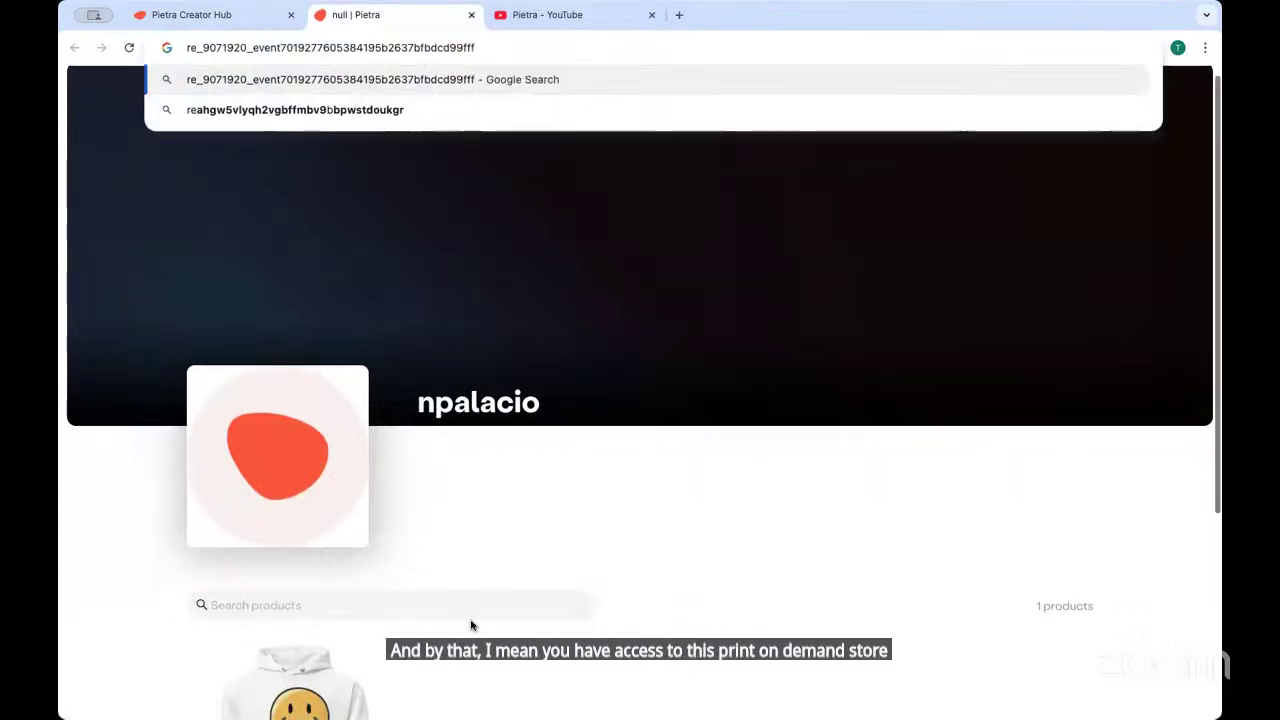
{"action": "scroll", "coordinate": [472, 600], "scroll_direction": "down", "scroll_amount": 2}
{"action": "left_click", "coordinate": [429, 371]}
{"action": "scroll", "coordinate": [434, 374], "scroll_direction": "down", "scroll_amount": 3}
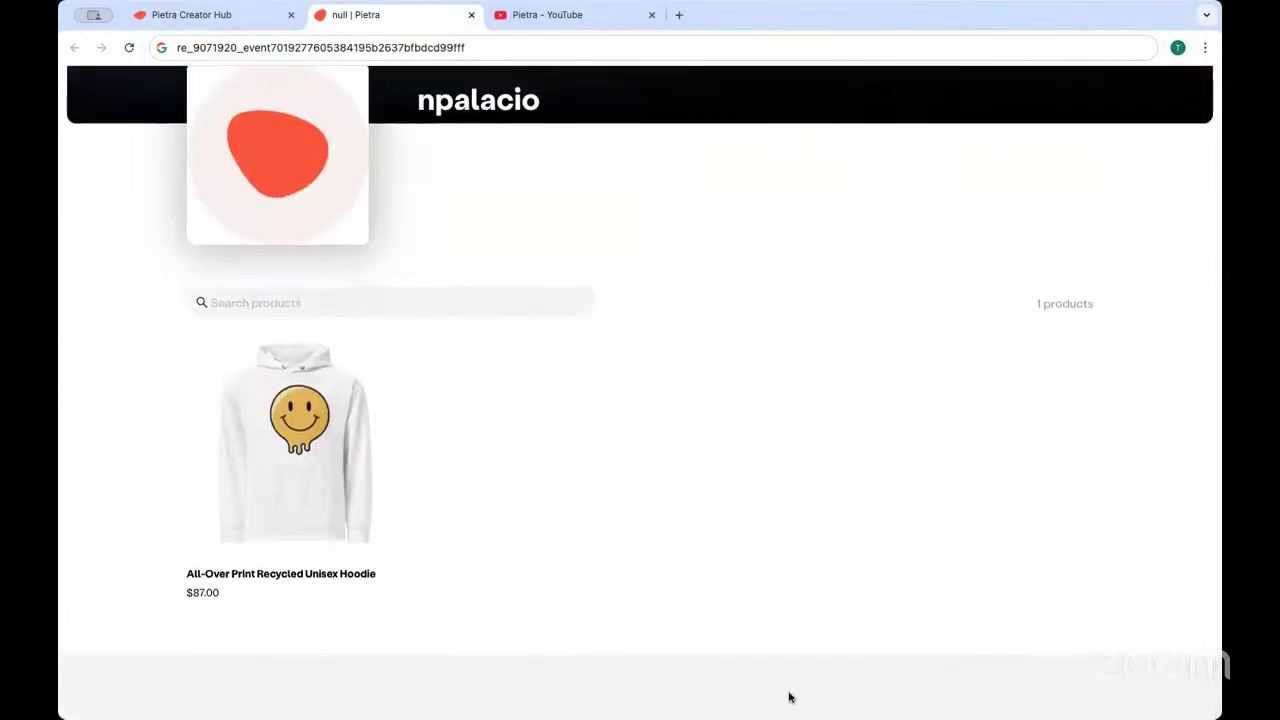
{"action": "left_click", "coordinate": [248, 50]}
{"action": "key", "text": "BackSpace"}
{"action": "key", "text": "Escape"}
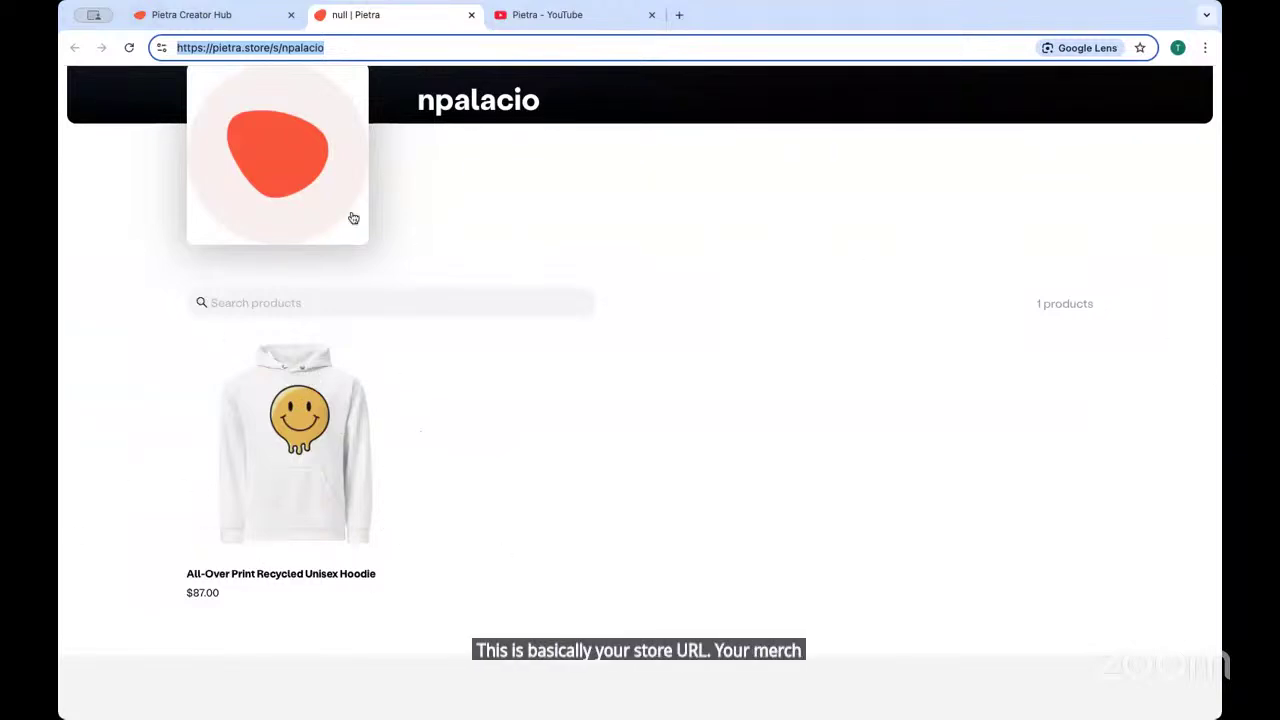
{"action": "left_click", "coordinate": [281, 460]}
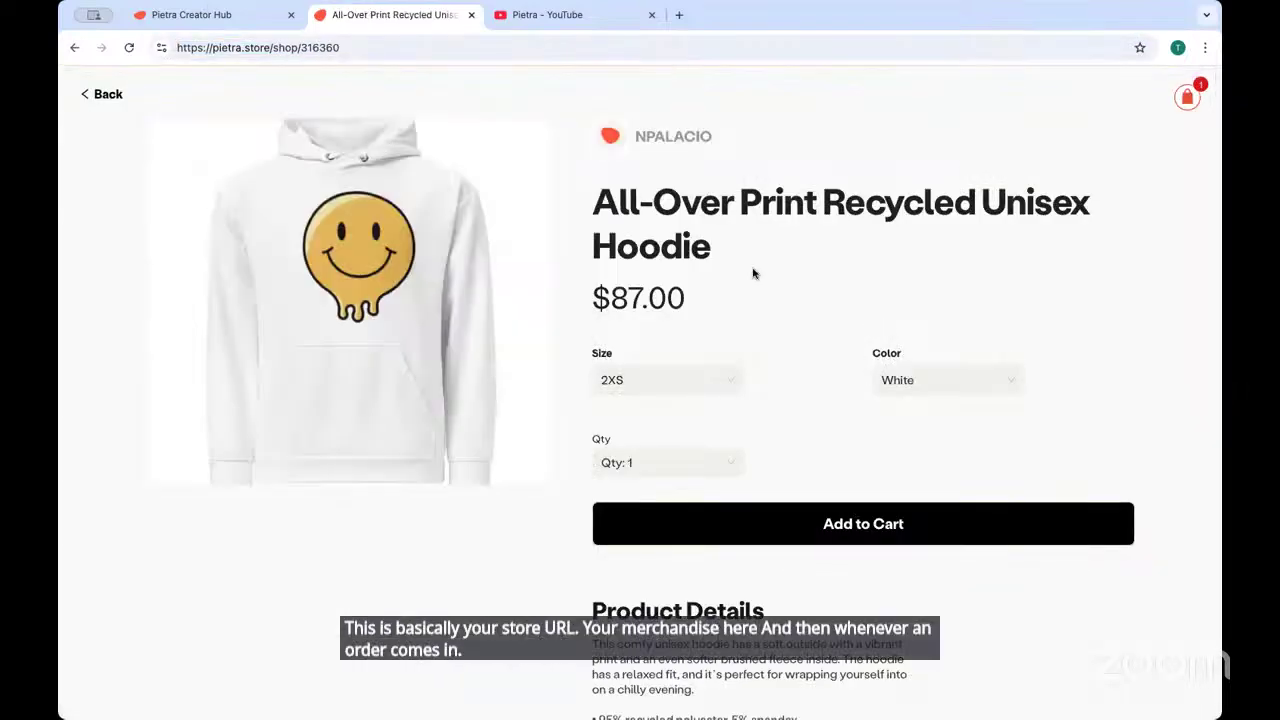
Return to the Creator Hub homebase, open the brand and competitor monitoring in Pulse, and review its Influencers page
{"action": "left_click", "coordinate": [200, 15]}
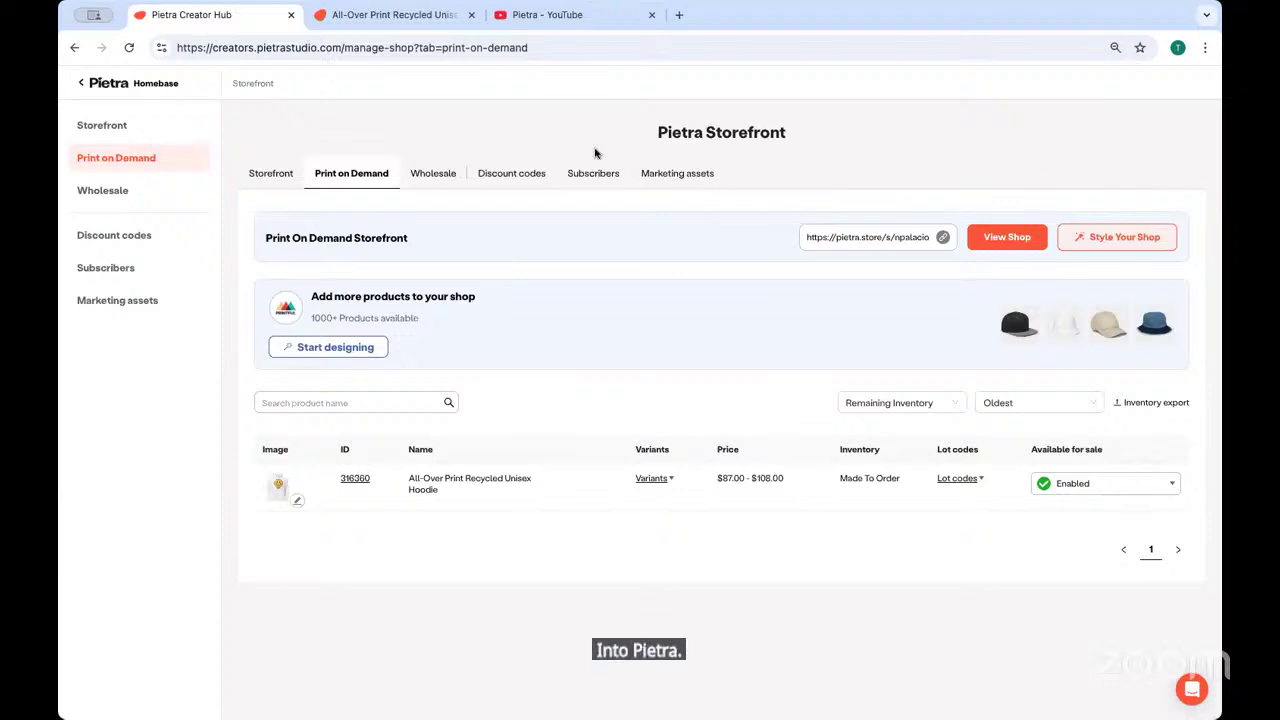
{"action": "left_click", "coordinate": [106, 86]}
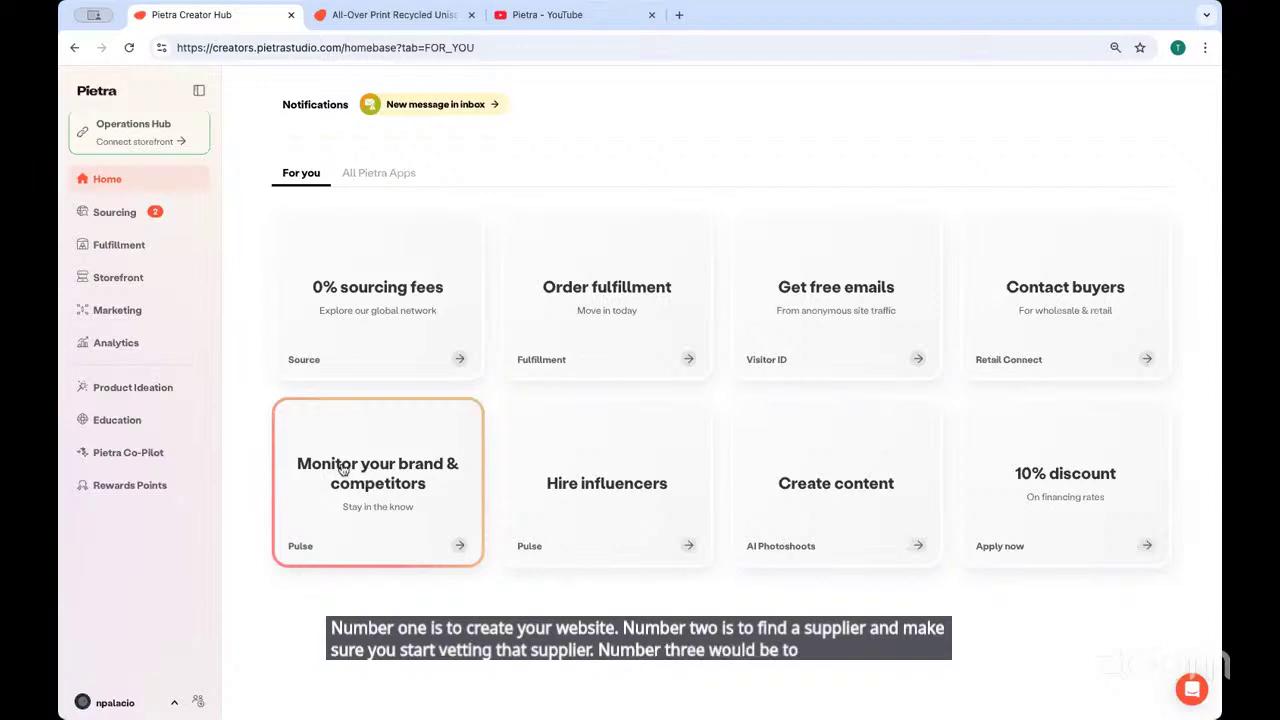
{"action": "left_click", "coordinate": [337, 483]}
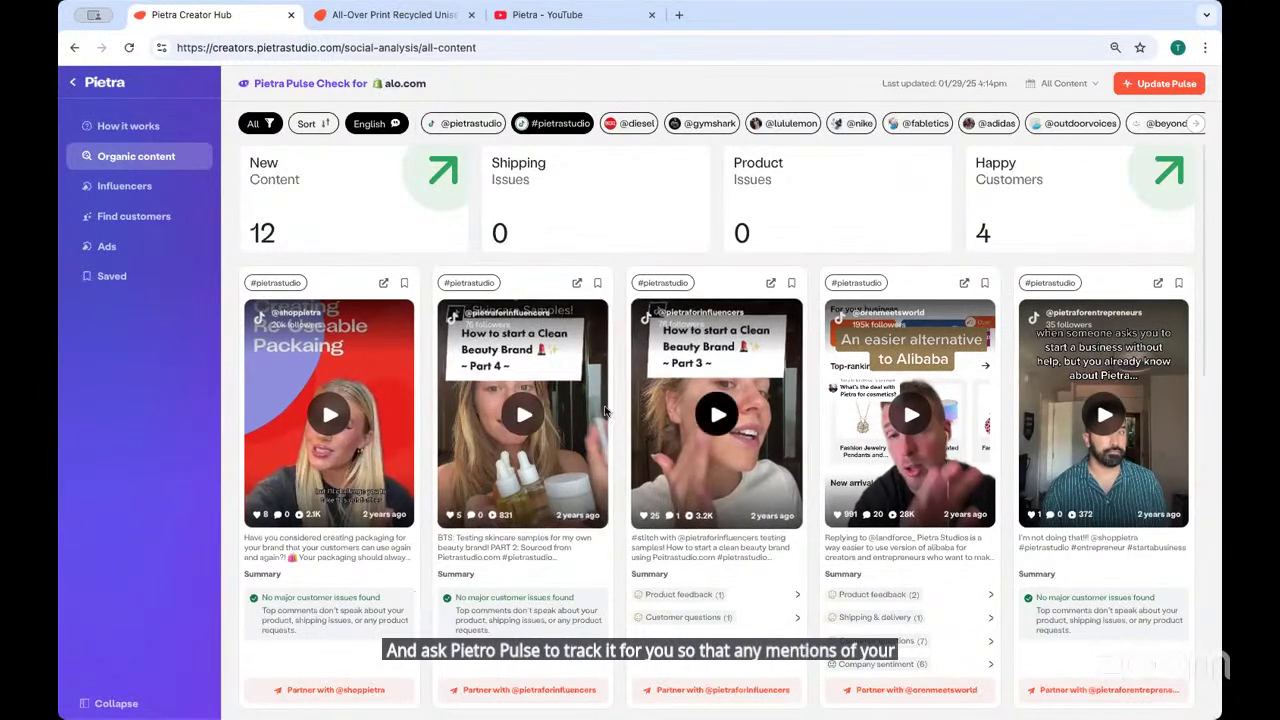
{"action": "left_click", "coordinate": [120, 187]}
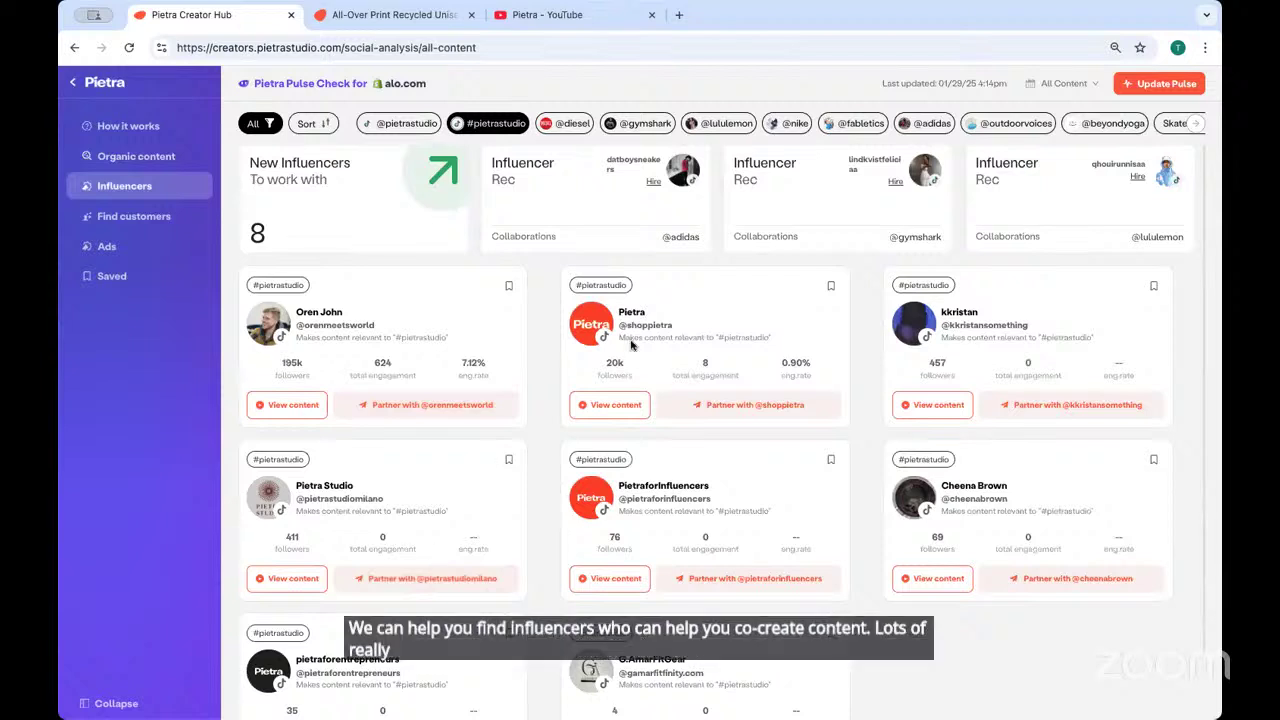
{"action": "scroll", "coordinate": [634, 344], "scroll_direction": "down", "scroll_amount": 1}
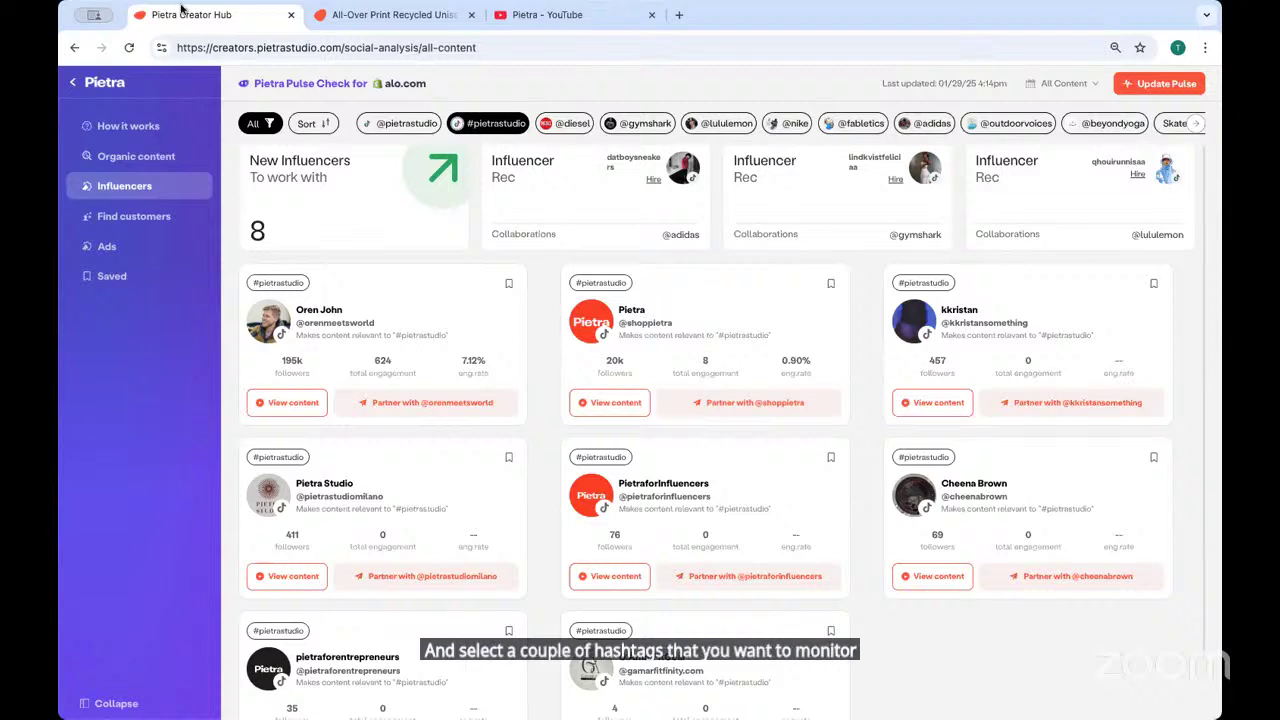
Open Retail Connect from the homebase, view its Shopify connection form, and close the form without connecting
{"action": "left_click", "coordinate": [100, 88]}
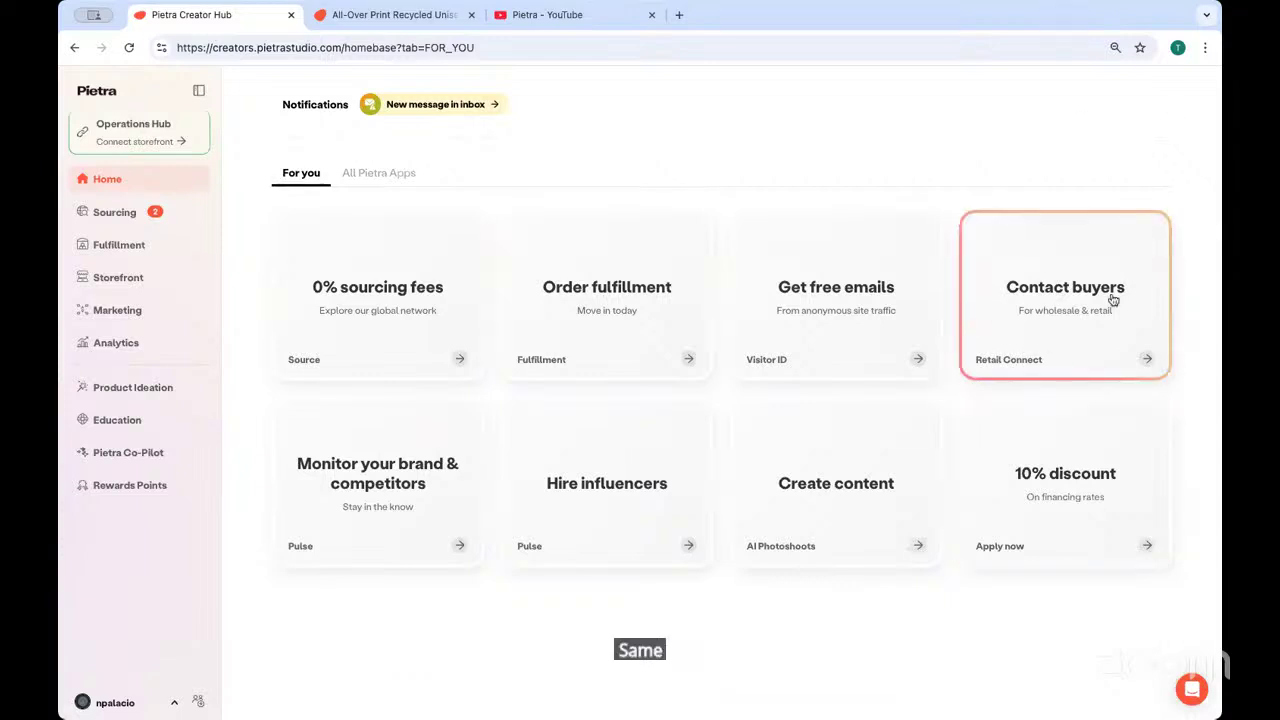
{"action": "left_click", "coordinate": [1060, 349]}
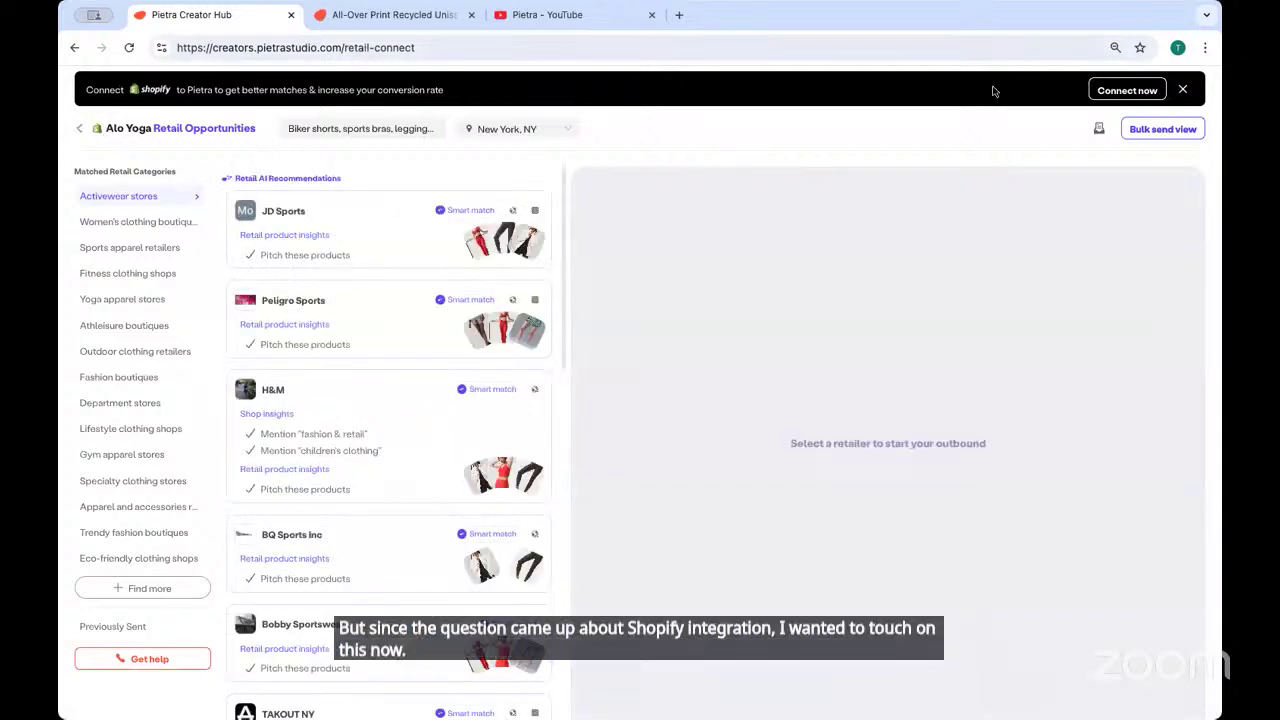
{"action": "left_click", "coordinate": [1130, 92]}
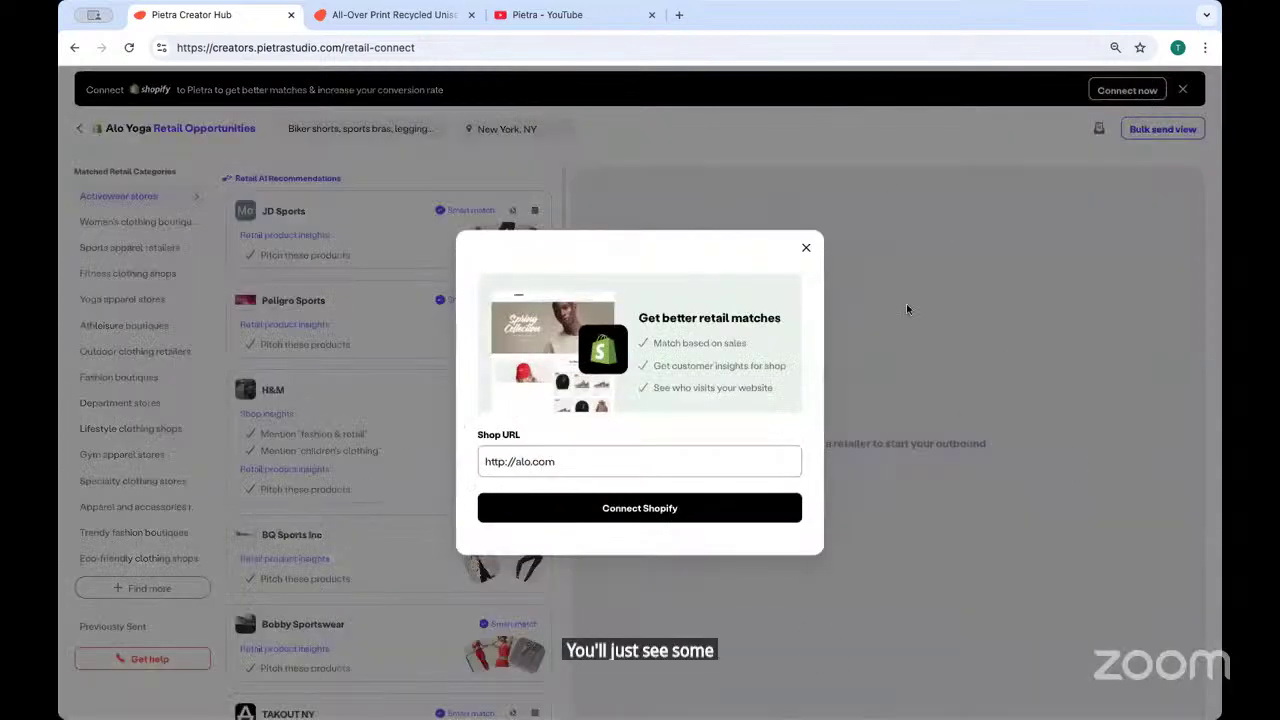
{"action": "left_click", "coordinate": [806, 248]}
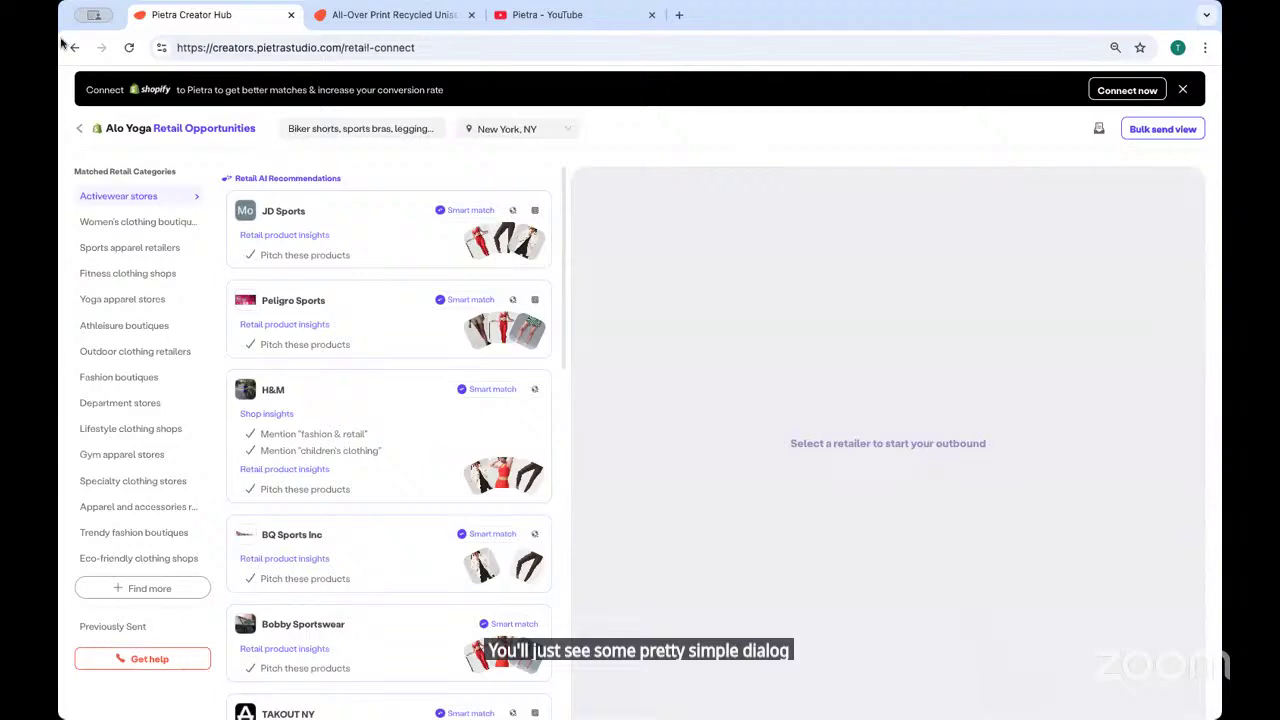
Open the fulfillment area through the homebase, and view Pietra's rate card and the fulfillment Products page
{"action": "left_click", "coordinate": [80, 130]}
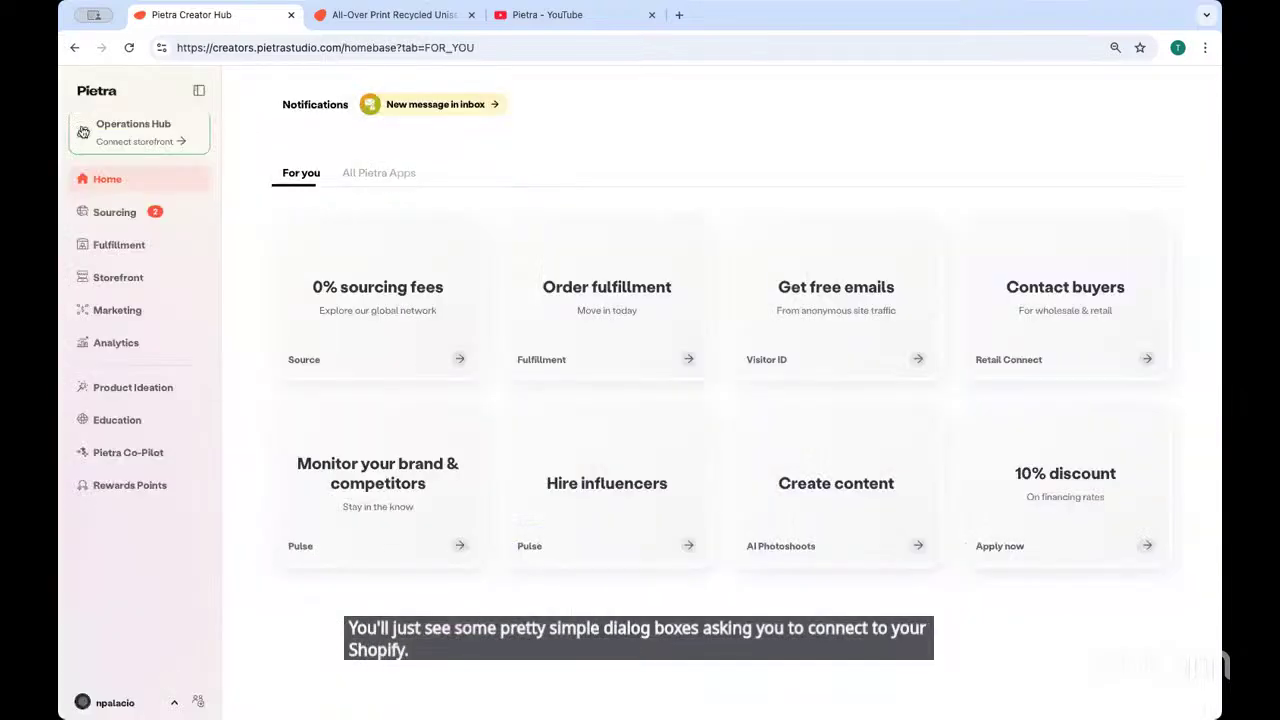
{"action": "left_click", "coordinate": [119, 246]}
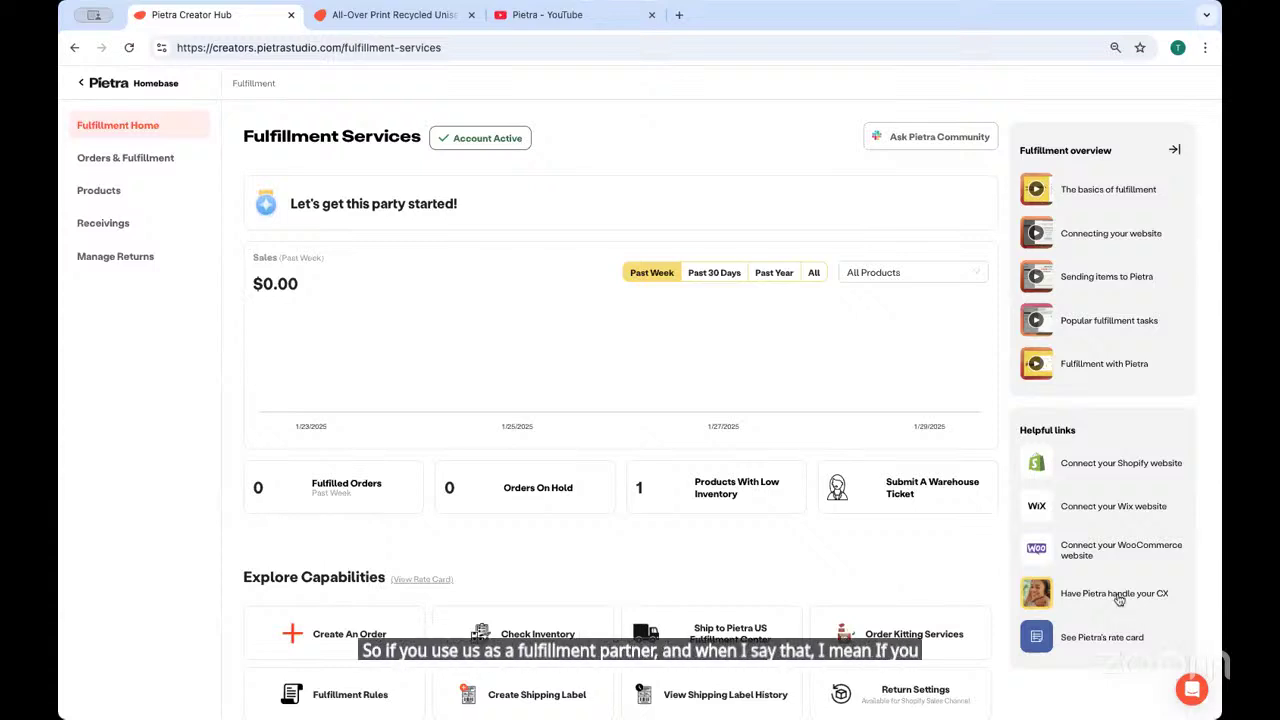
{"action": "left_click", "coordinate": [1090, 637]}
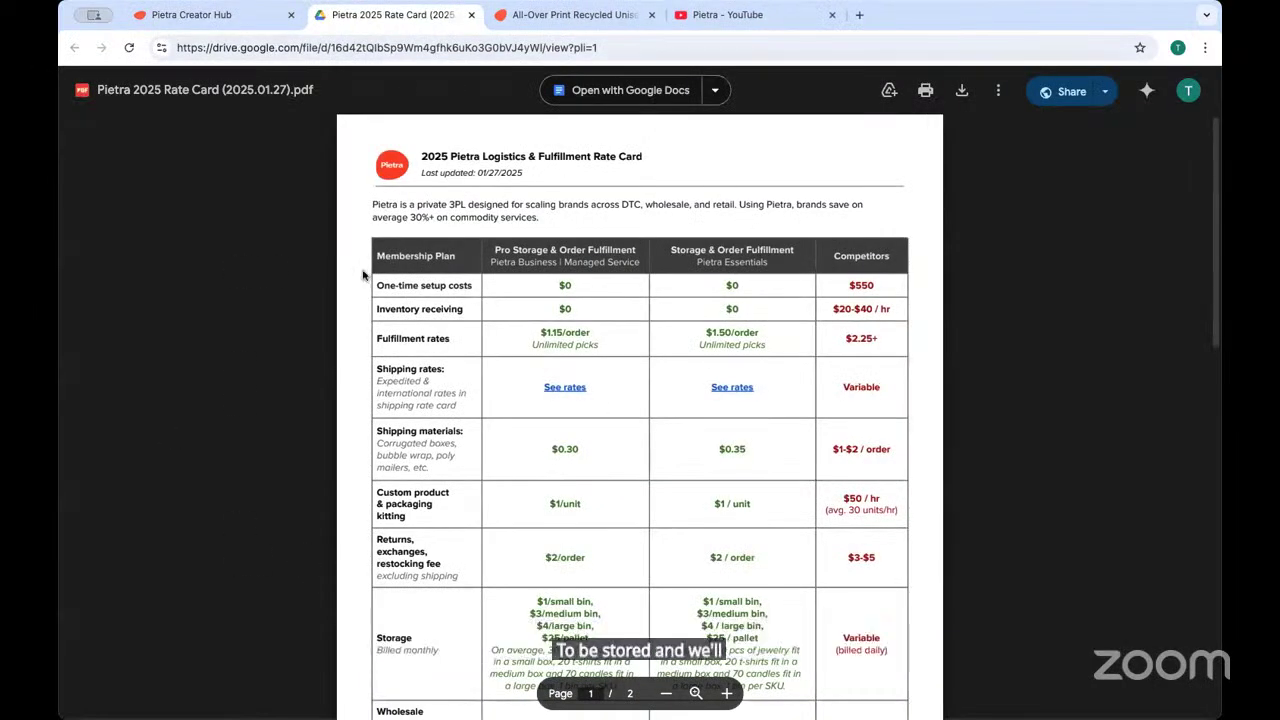
{"action": "left_click", "coordinate": [188, 16]}
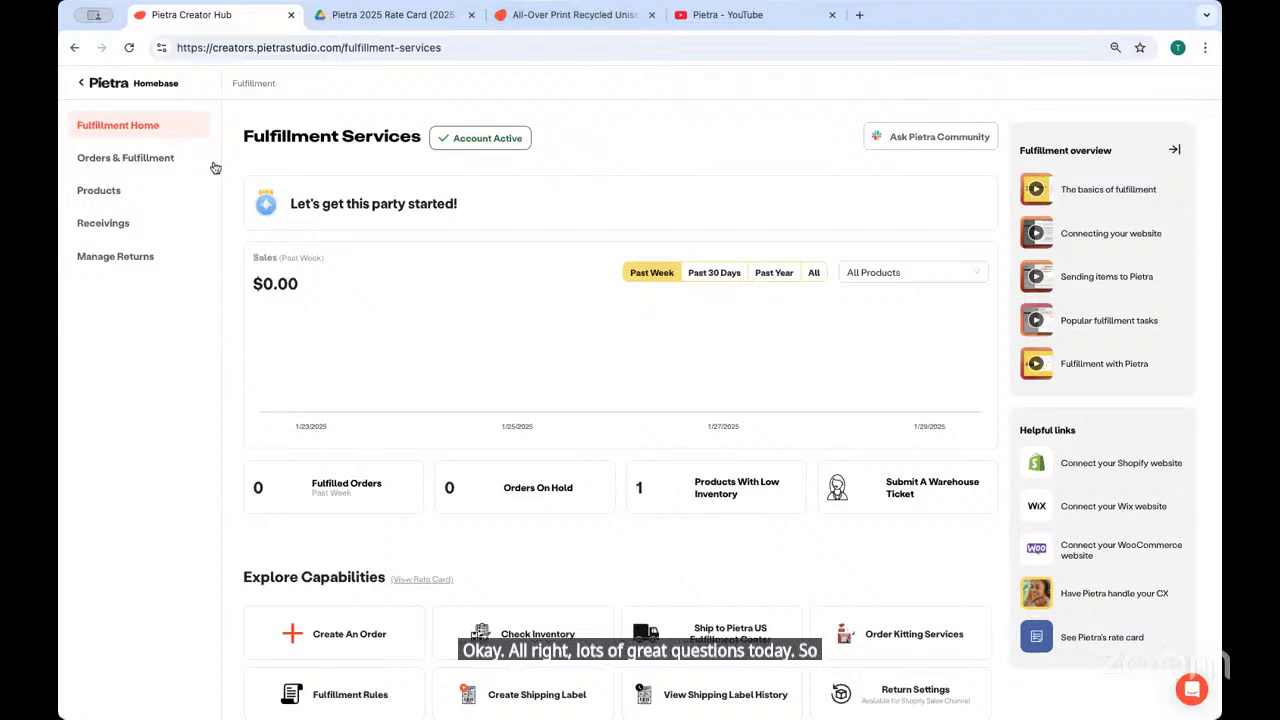
{"action": "left_click", "coordinate": [95, 190]}
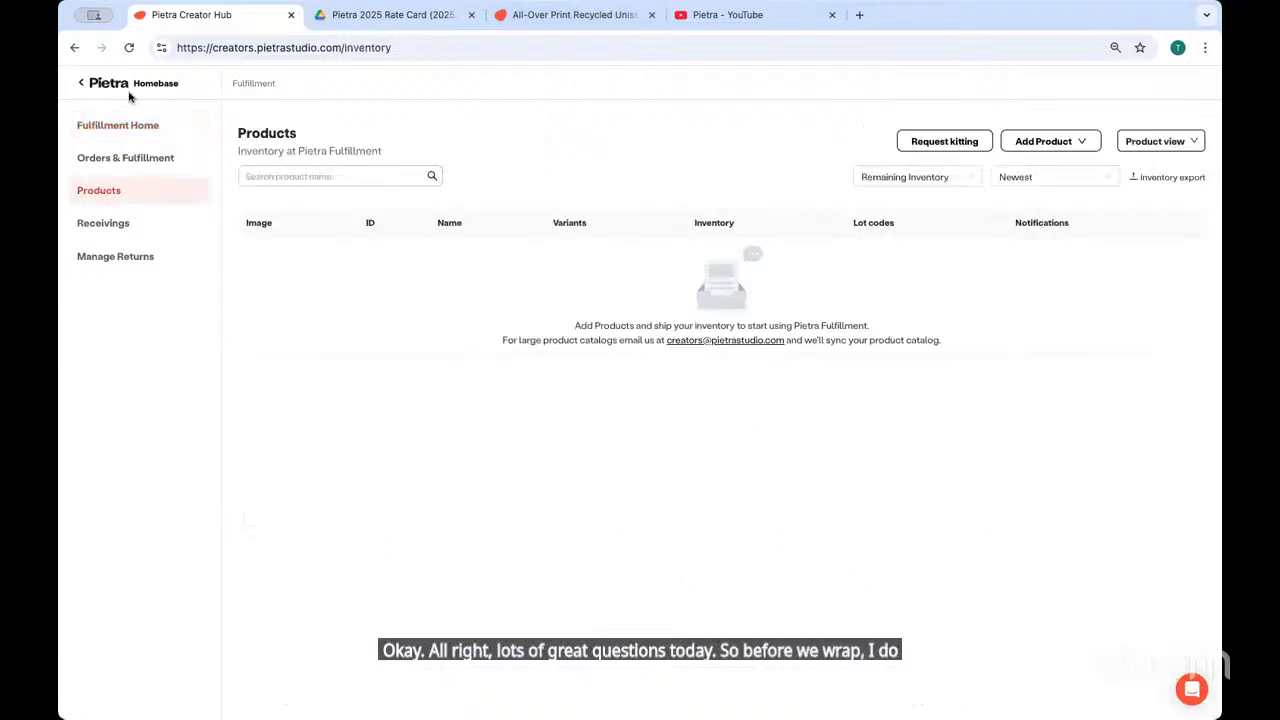
Go to the sourcing area through the homebase and browse the custom packaging categories under packaging factories
{"action": "left_click", "coordinate": [130, 92]}
{"action": "left_click", "coordinate": [112, 212]}
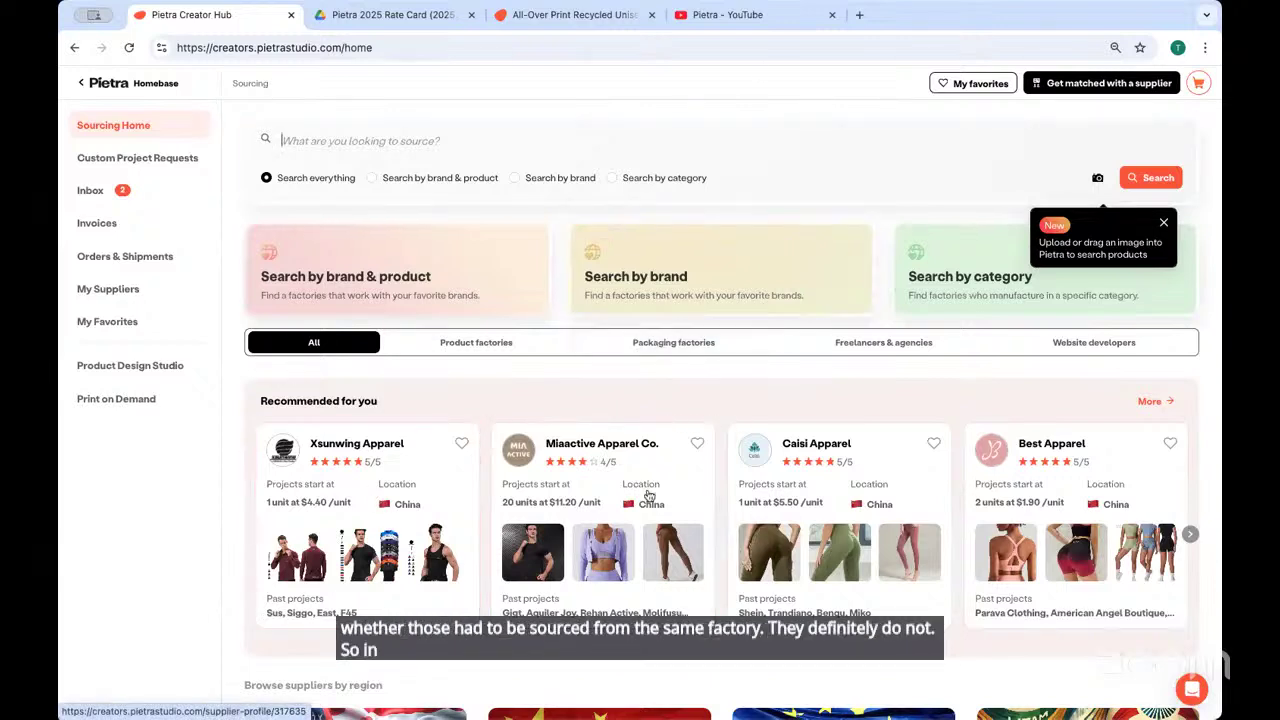
{"action": "left_click", "coordinate": [681, 346]}
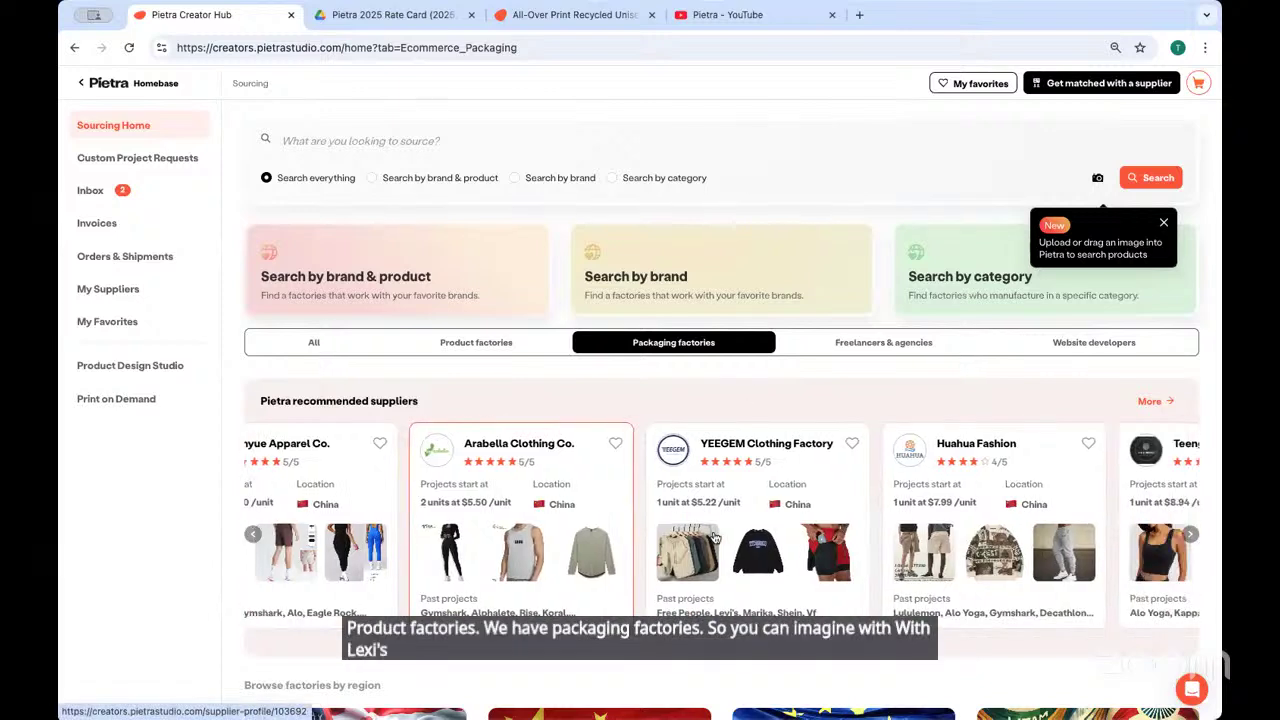
{"action": "scroll", "coordinate": [650, 640], "scroll_direction": "down", "scroll_amount": 3}
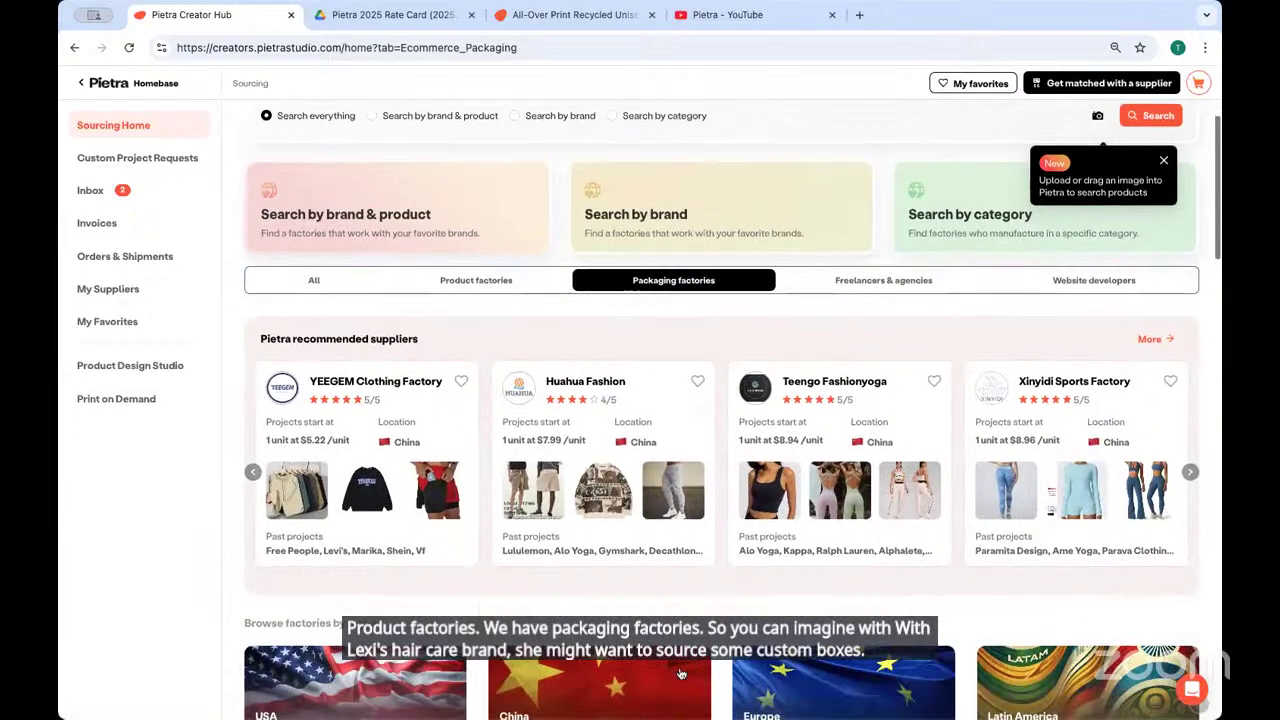
{"action": "scroll", "coordinate": [679, 671], "scroll_direction": "down", "scroll_amount": 4}
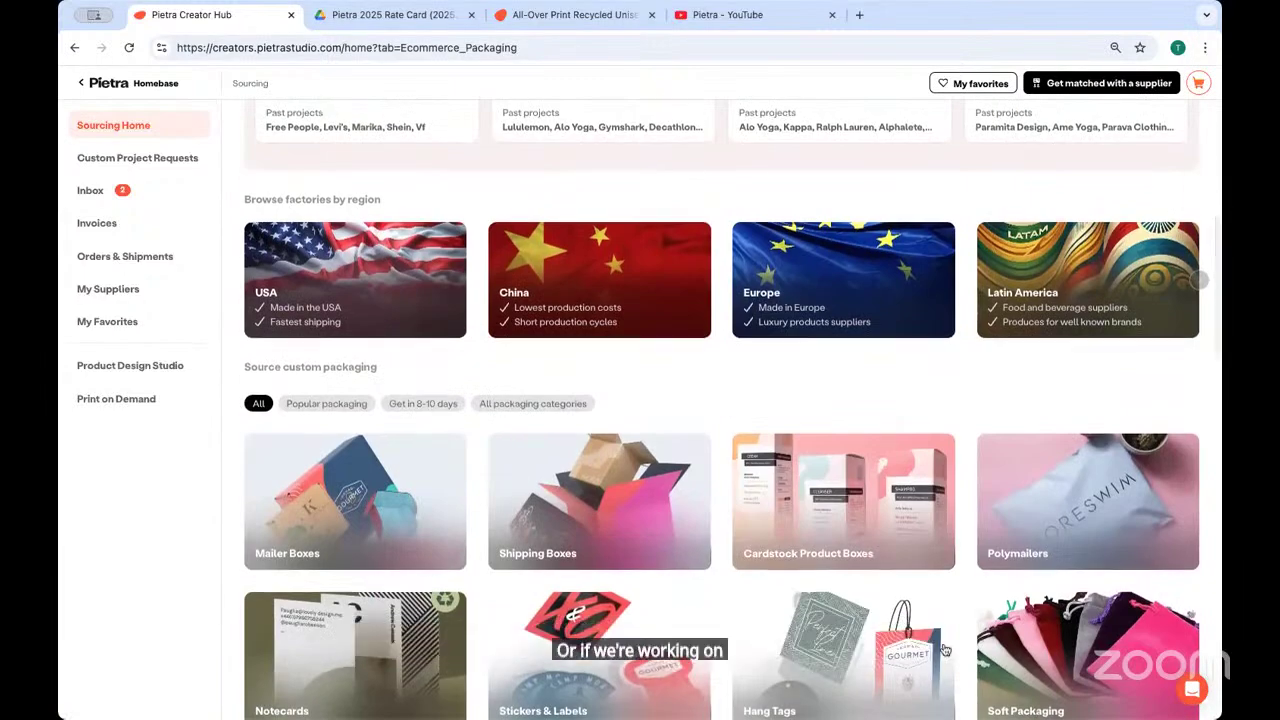
{"action": "scroll", "coordinate": [945, 651], "scroll_direction": "down", "scroll_amount": 2}
{"action": "scroll", "coordinate": [945, 651], "scroll_direction": "up", "scroll_amount": 3}
{"action": "scroll", "coordinate": [945, 651], "scroll_direction": "down", "scroll_amount": 3}
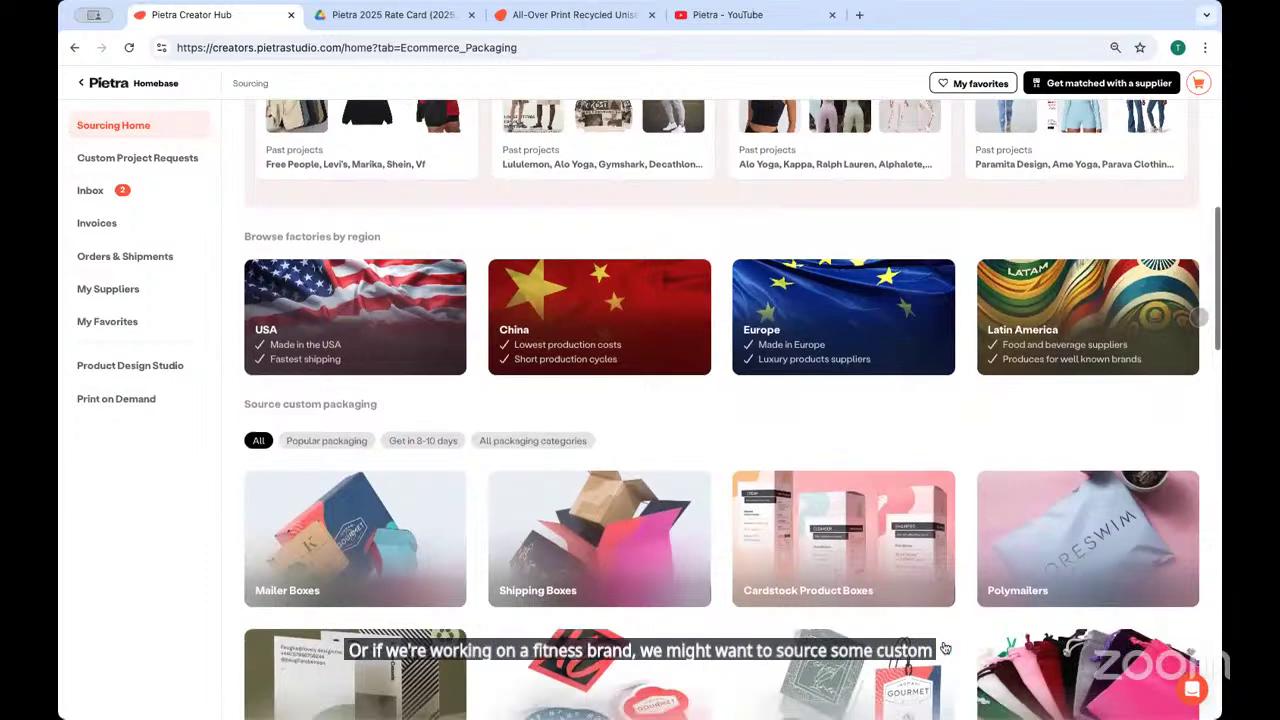
{"action": "scroll", "coordinate": [623, 443], "scroll_direction": "up", "scroll_amount": 3}
{"action": "scroll", "coordinate": [998, 334], "scroll_direction": "down", "scroll_amount": 4}
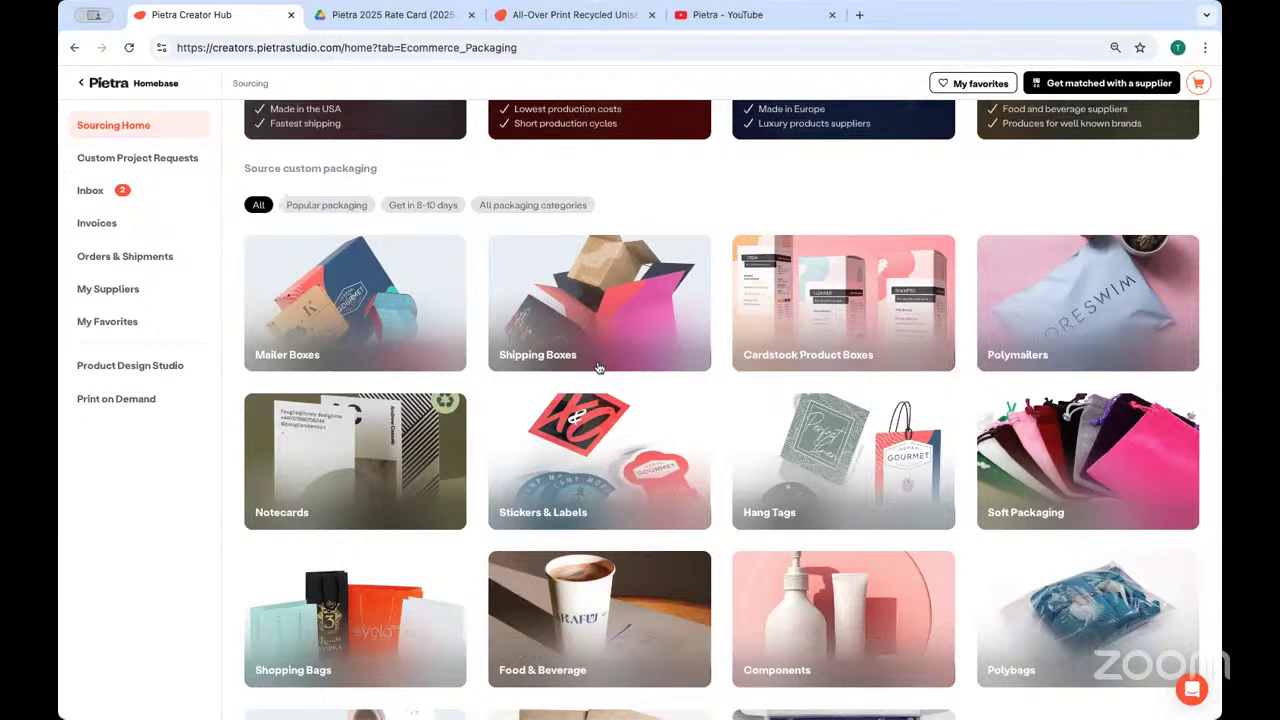
View the Shipping Boxes factories, widen the list to all packaging factories, and return to the homebase
{"action": "left_click", "coordinate": [605, 305]}
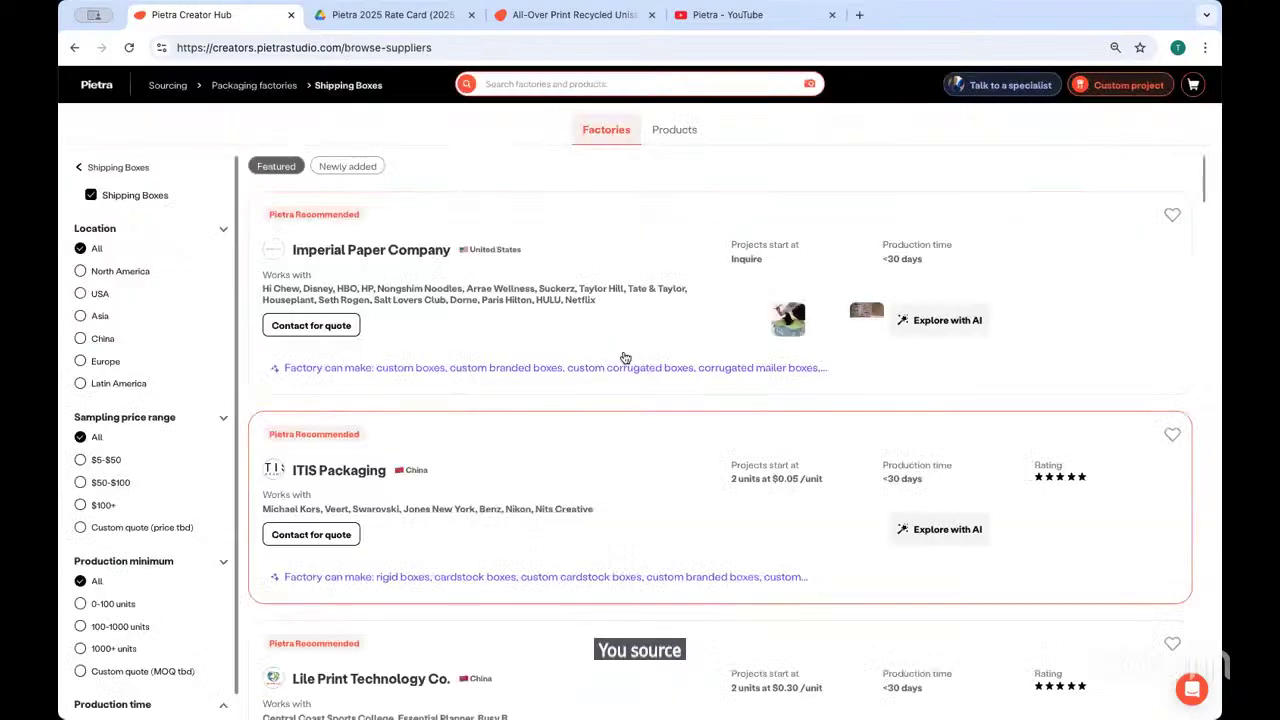
{"action": "left_click", "coordinate": [82, 168]}
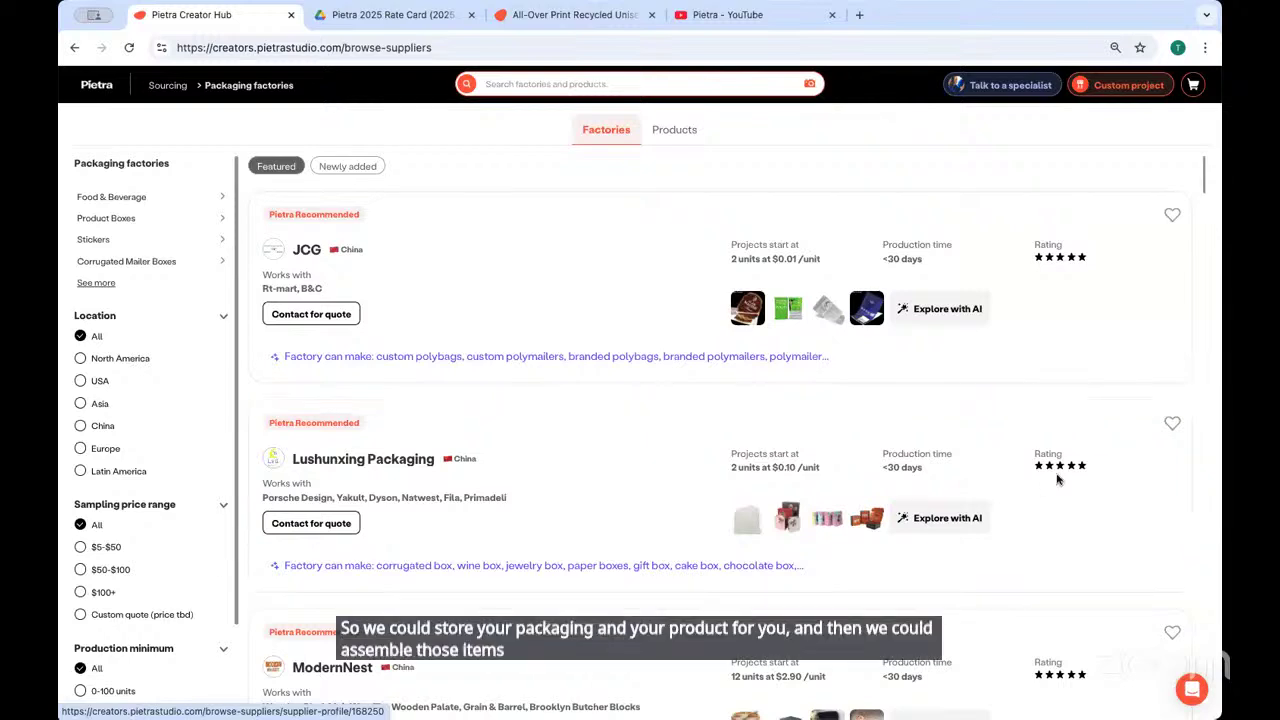
{"action": "left_click", "coordinate": [77, 89]}
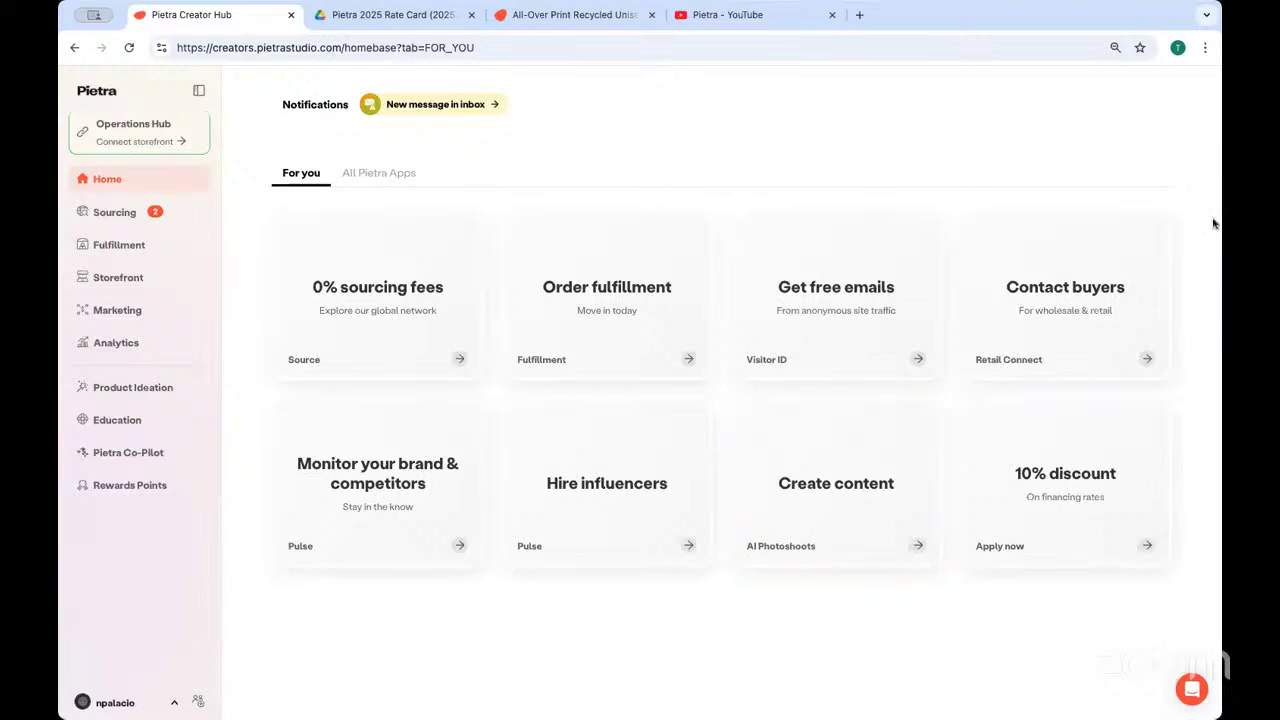
View the website developers in the sourcing area and browse the business and creative services under freelancers and agencies
{"action": "left_click", "coordinate": [110, 211]}
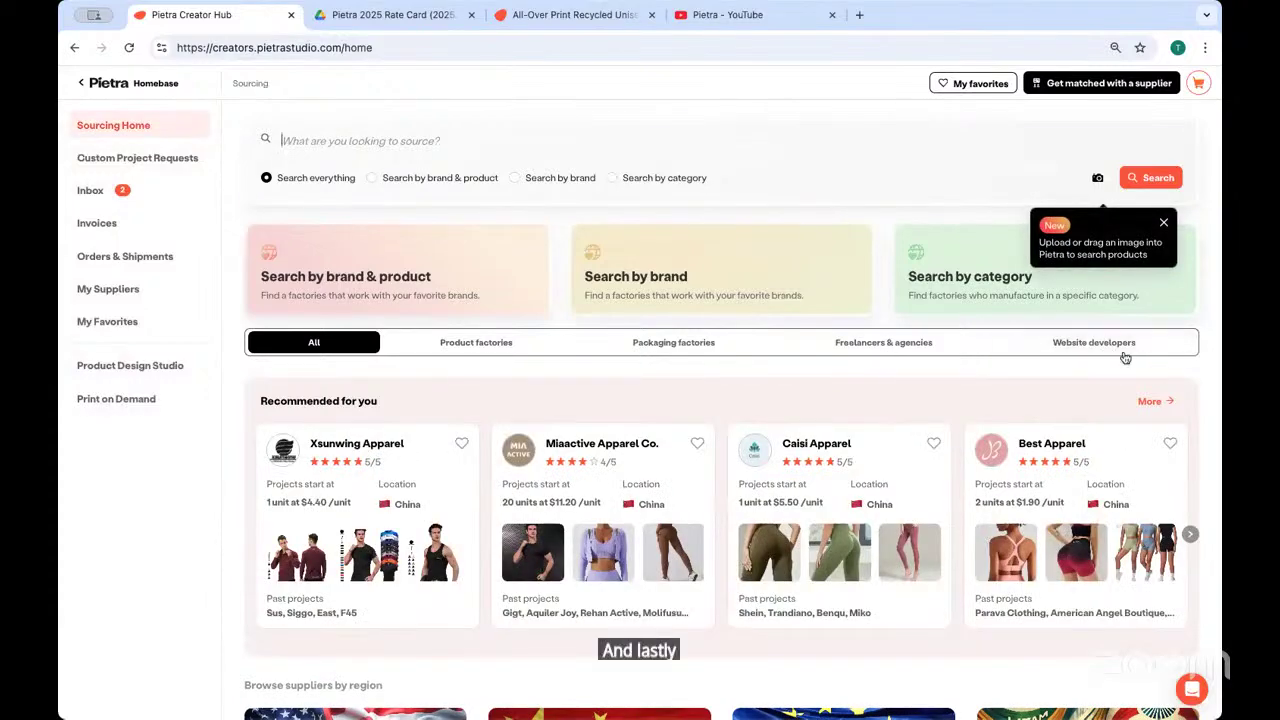
{"action": "left_click", "coordinate": [1070, 343]}
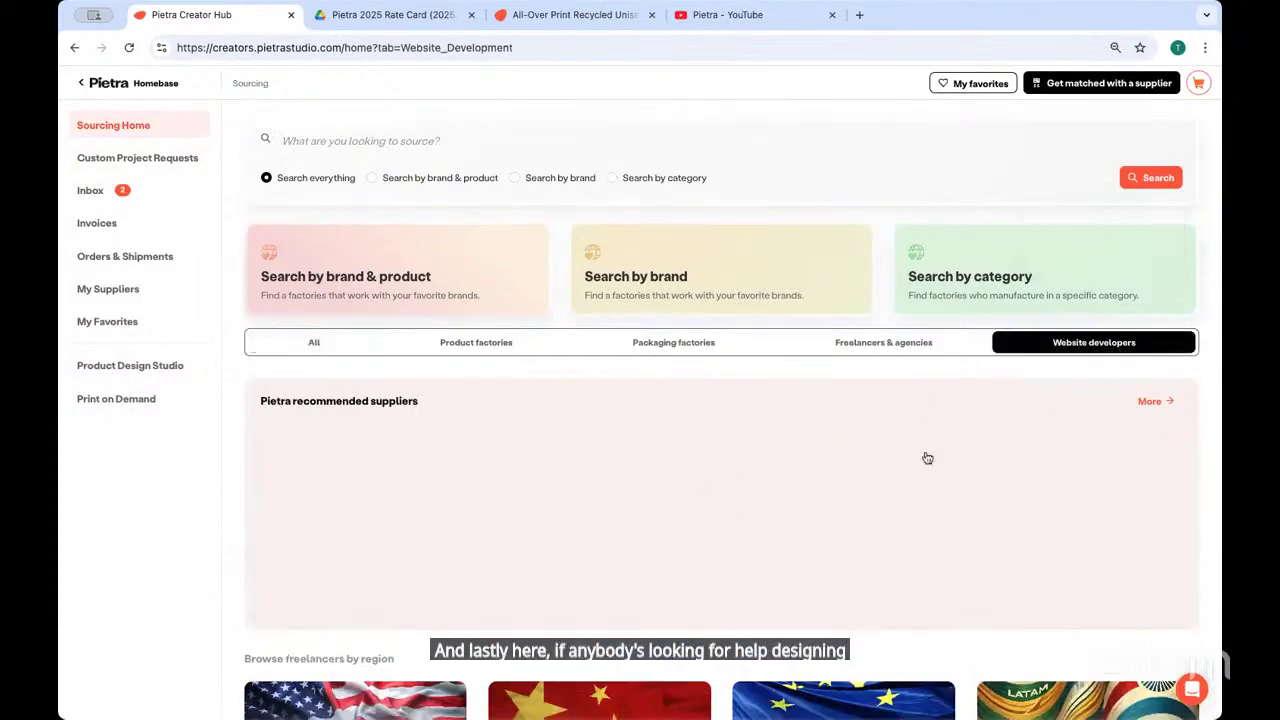
{"action": "left_click", "coordinate": [876, 340]}
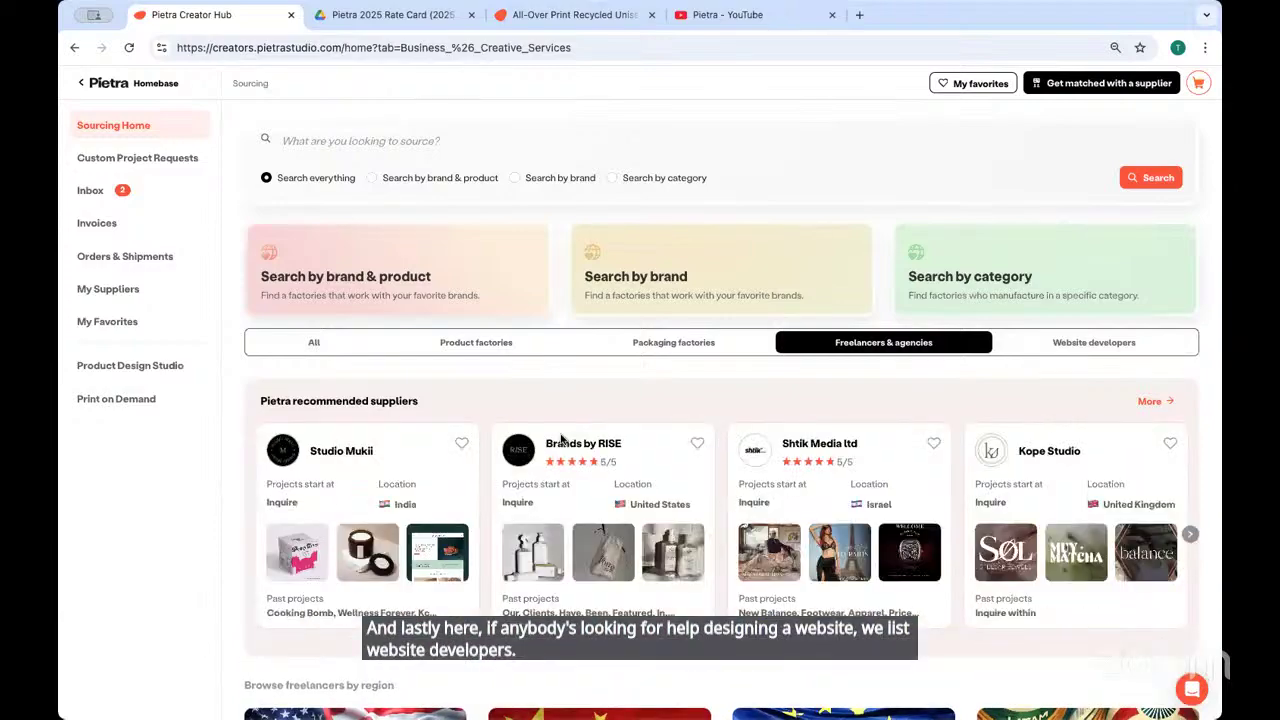
{"action": "scroll", "coordinate": [681, 625], "scroll_direction": "down", "scroll_amount": 5}
{"action": "scroll", "coordinate": [695, 690], "scroll_direction": "down", "scroll_amount": 3}
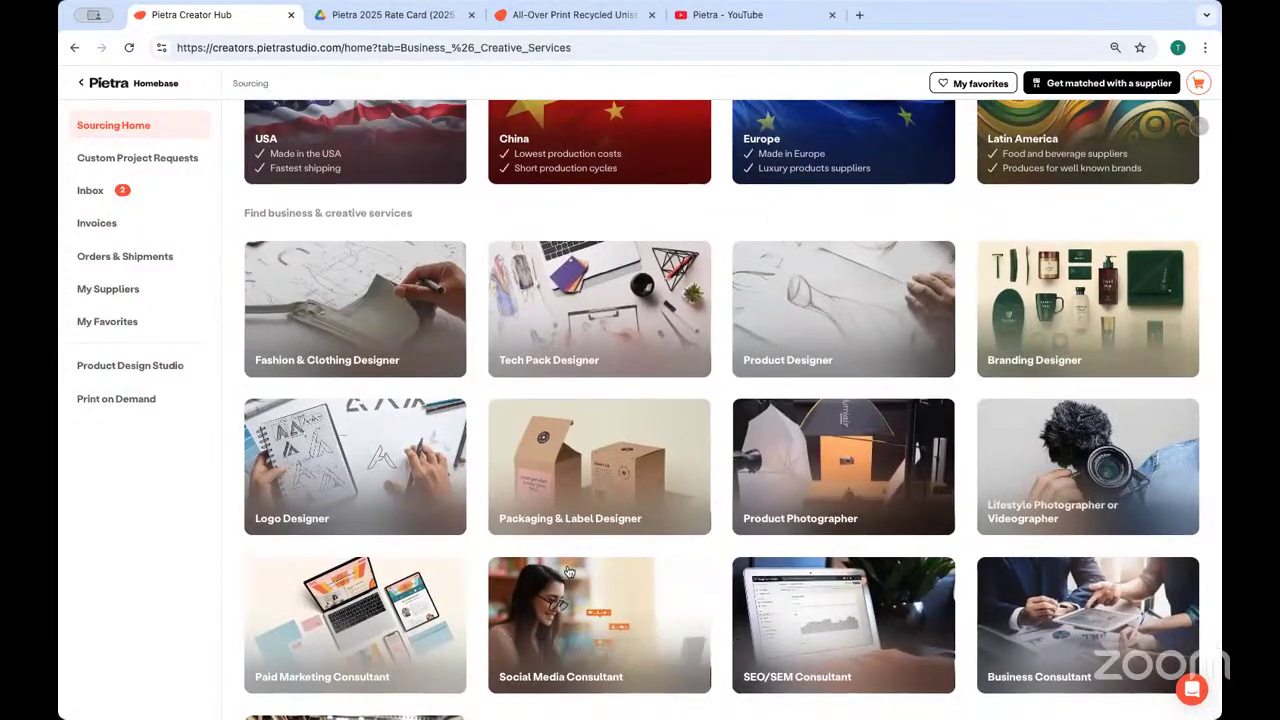
{"action": "scroll", "coordinate": [566, 570], "scroll_direction": "down", "scroll_amount": 2}
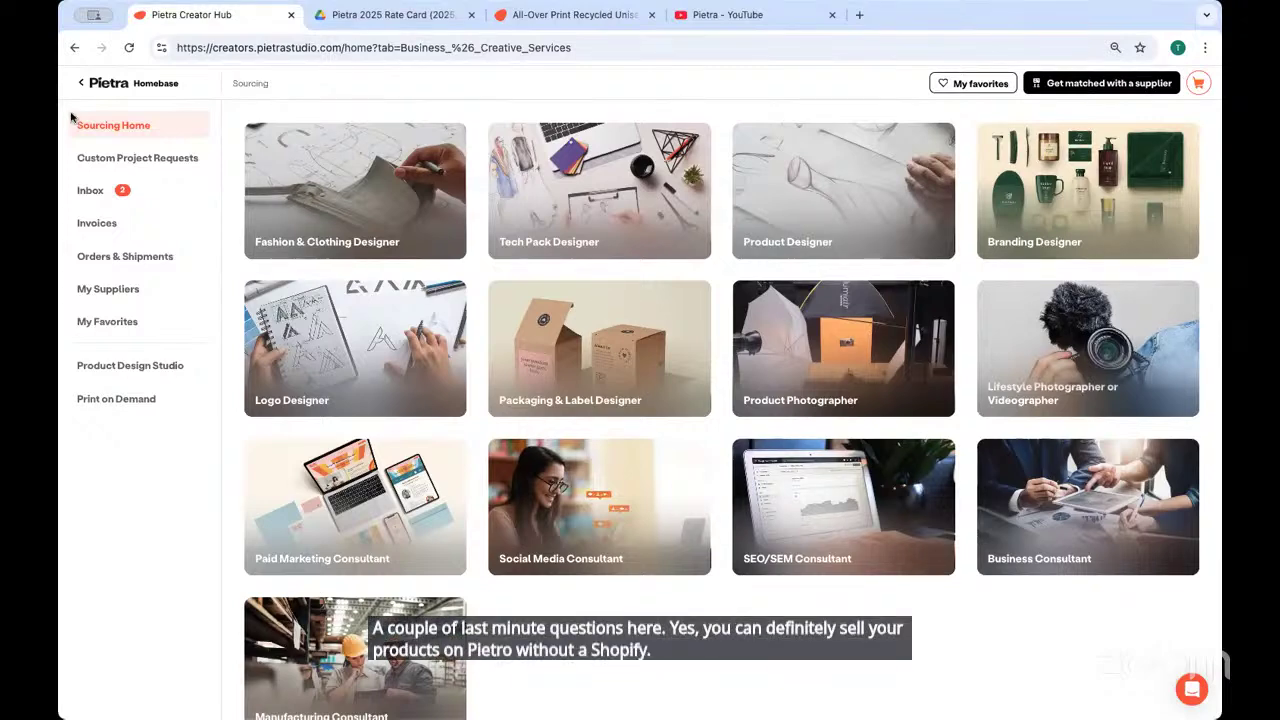
Go back to the homebase and open the storefront manager
{"action": "left_click", "coordinate": [125, 84]}
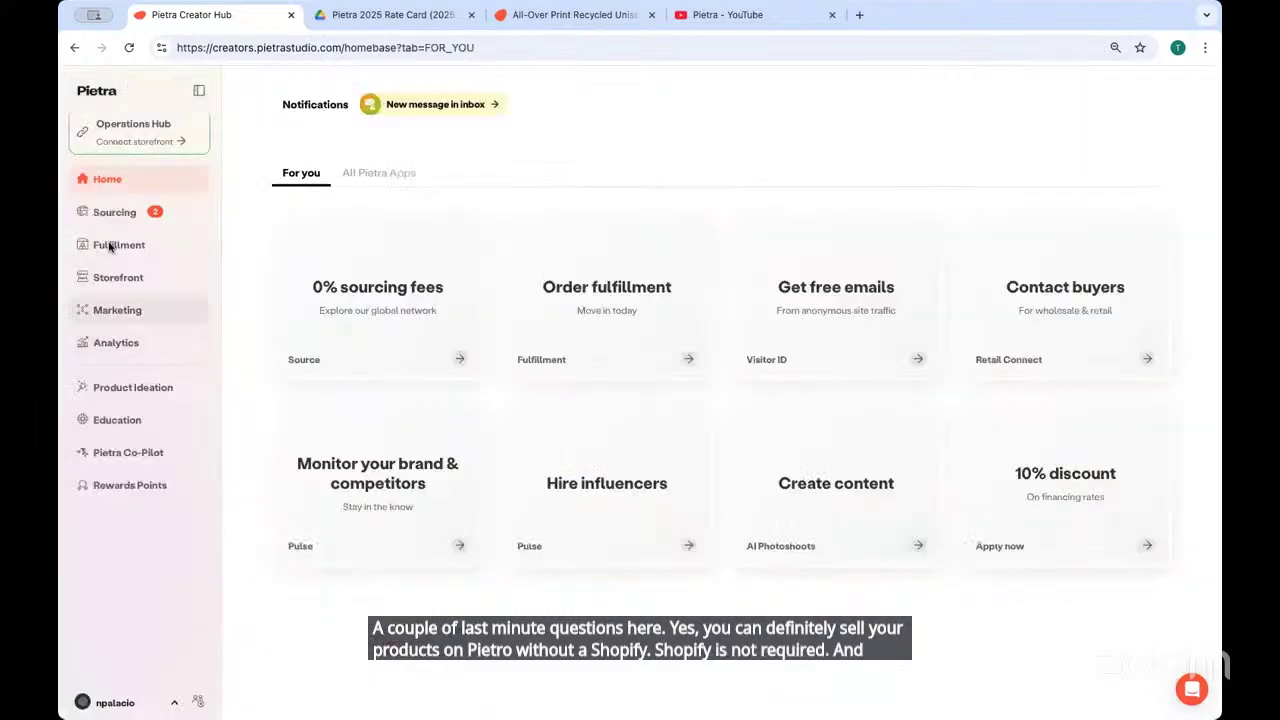
{"action": "left_click", "coordinate": [108, 278]}
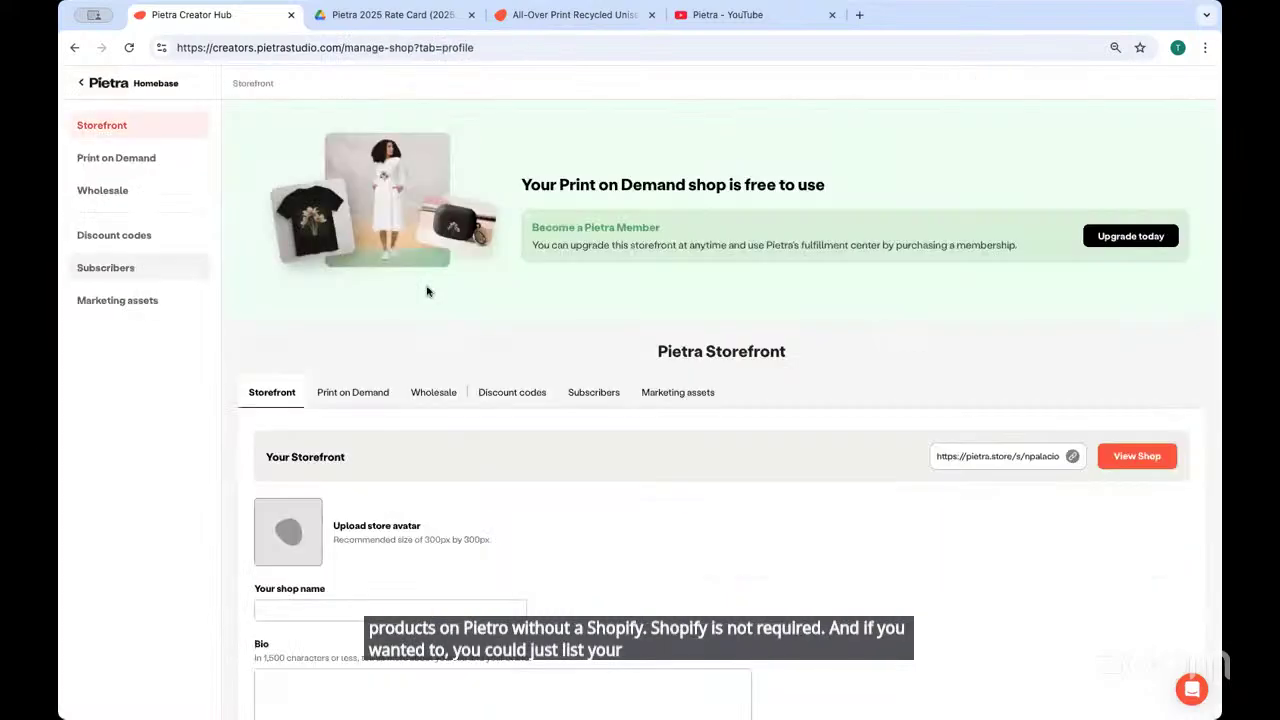
Look over the storefront profile settings and the product list with the All-Over Print Recycled Unisex Hoodie
{"action": "scroll", "coordinate": [338, 497], "scroll_direction": "down", "scroll_amount": 6}
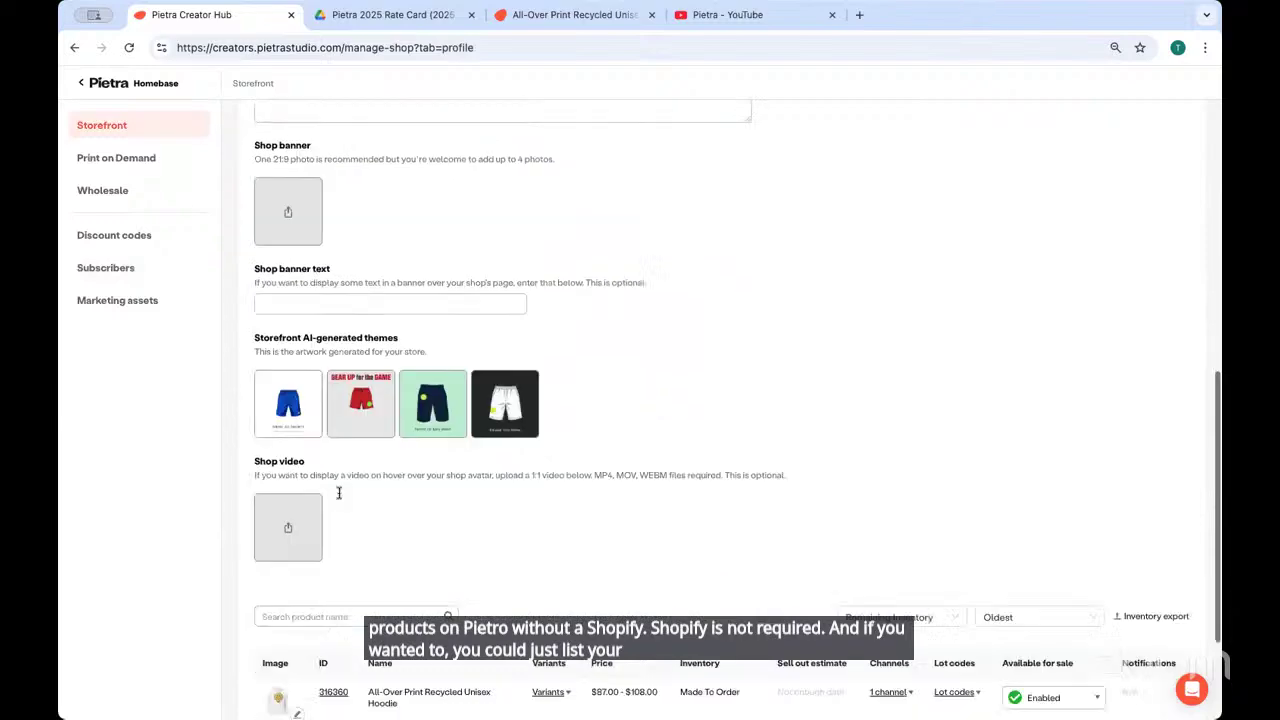
{"action": "scroll", "coordinate": [338, 493], "scroll_direction": "down", "scroll_amount": 2}
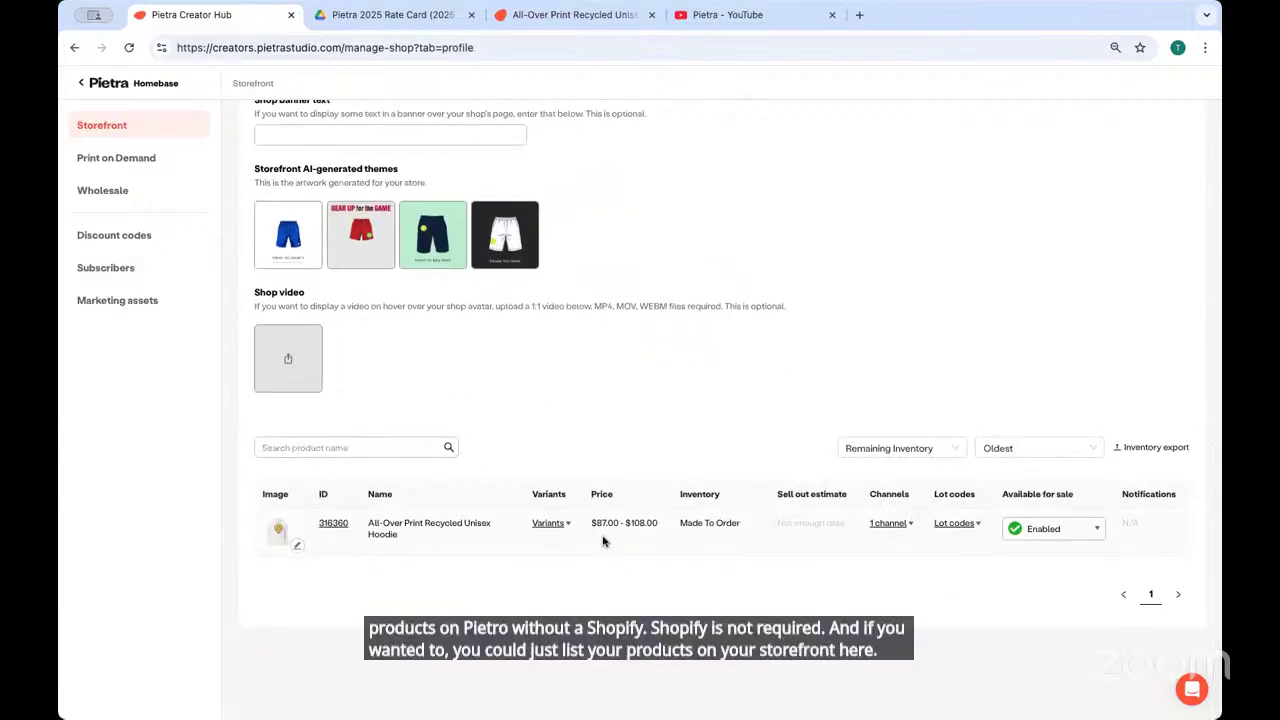
{"action": "scroll", "coordinate": [603, 540], "scroll_direction": "up", "scroll_amount": 8}
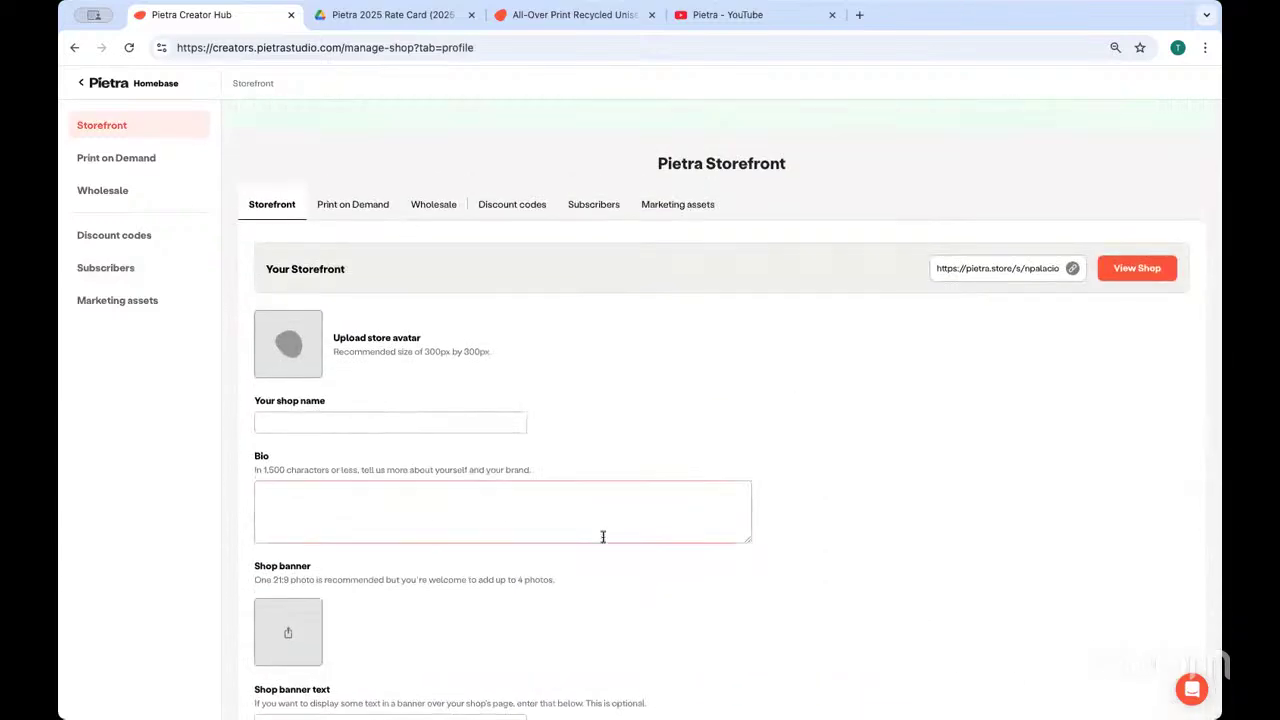
{"action": "scroll", "coordinate": [603, 537], "scroll_direction": "down", "scroll_amount": 8}
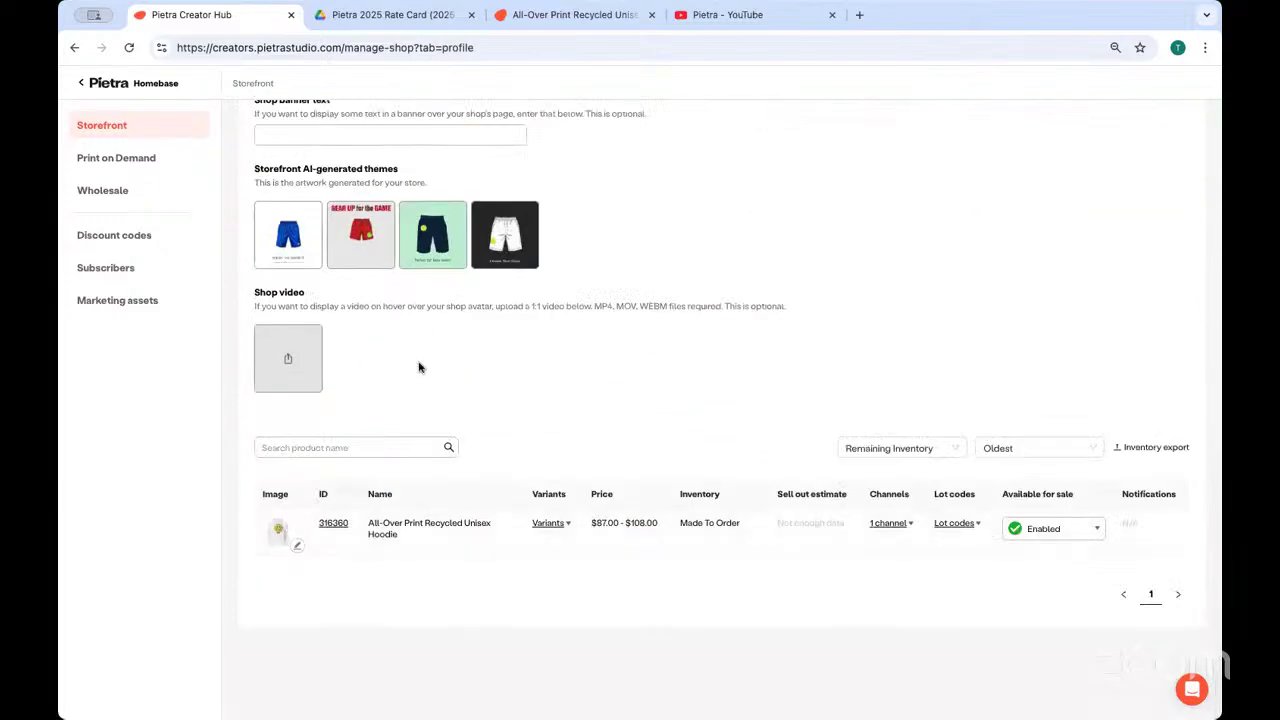
{"action": "scroll", "coordinate": [422, 365], "scroll_direction": "up", "scroll_amount": 8}
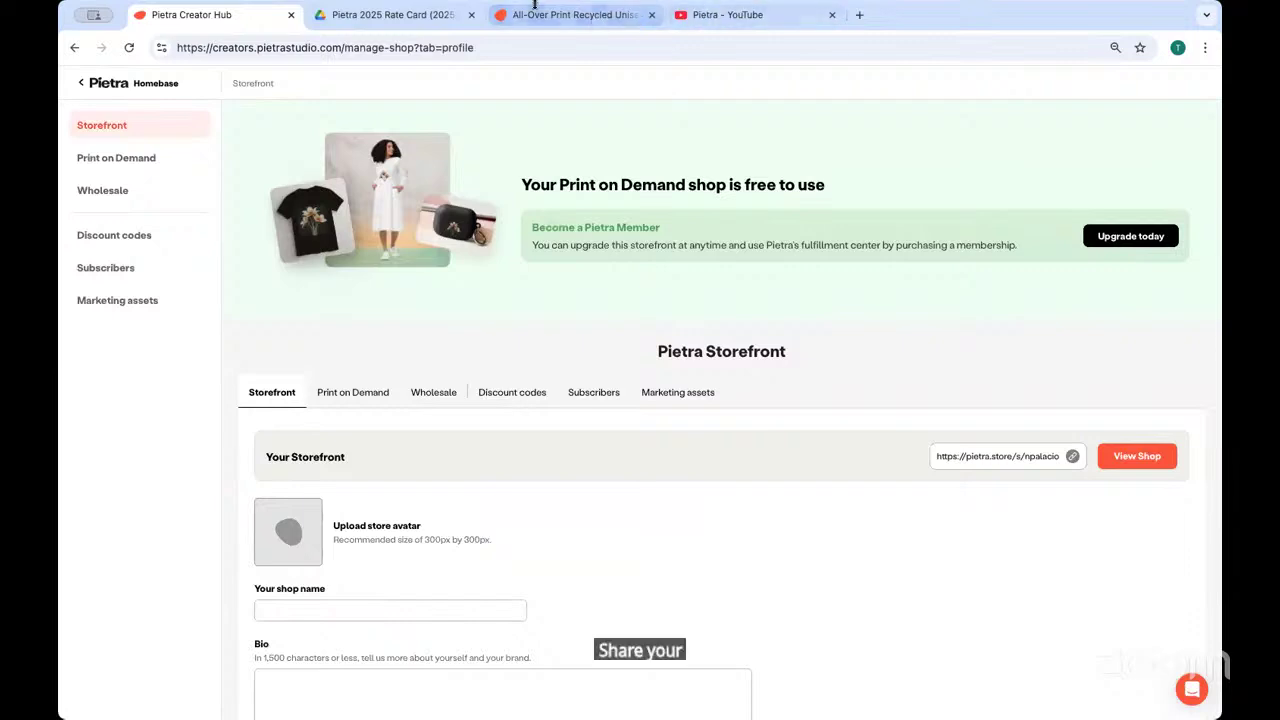
View the public Pietra store page that lists the hoodie, and return to the storefront manager
{"action": "left_click", "coordinate": [536, 12]}
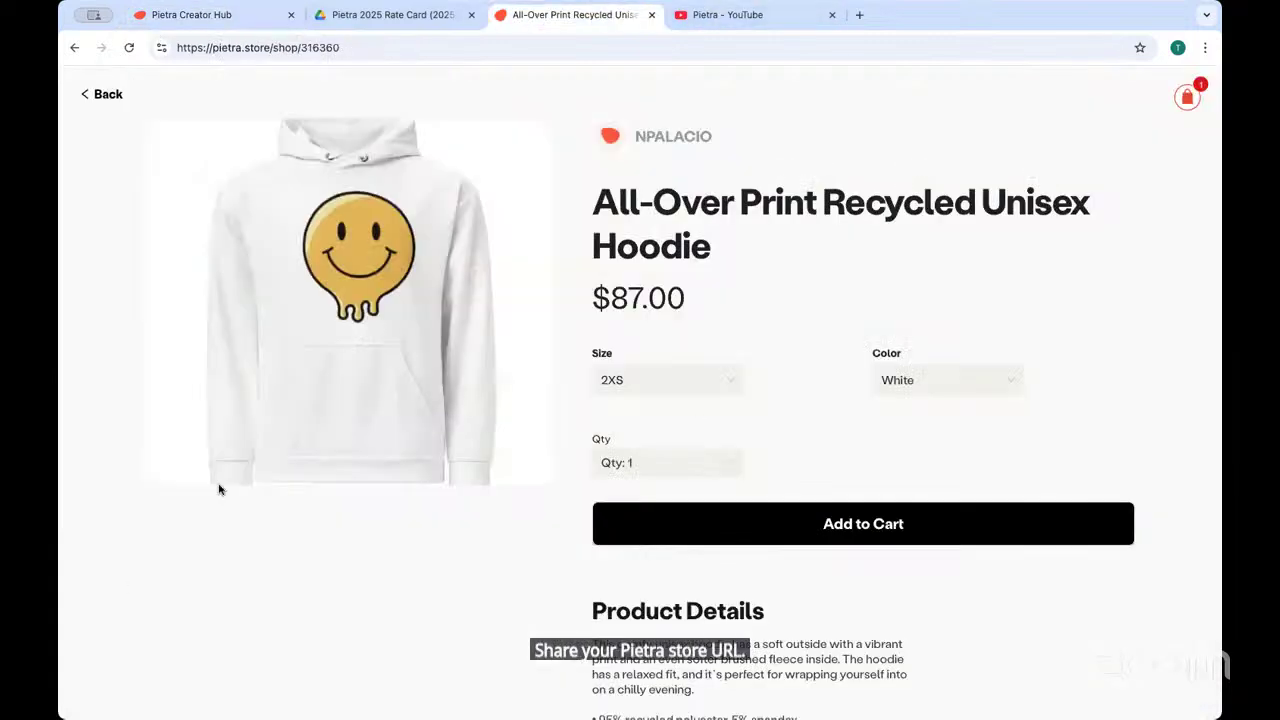
{"action": "left_click", "coordinate": [104, 94]}
{"action": "scroll", "coordinate": [530, 562], "scroll_direction": "down", "scroll_amount": 3}
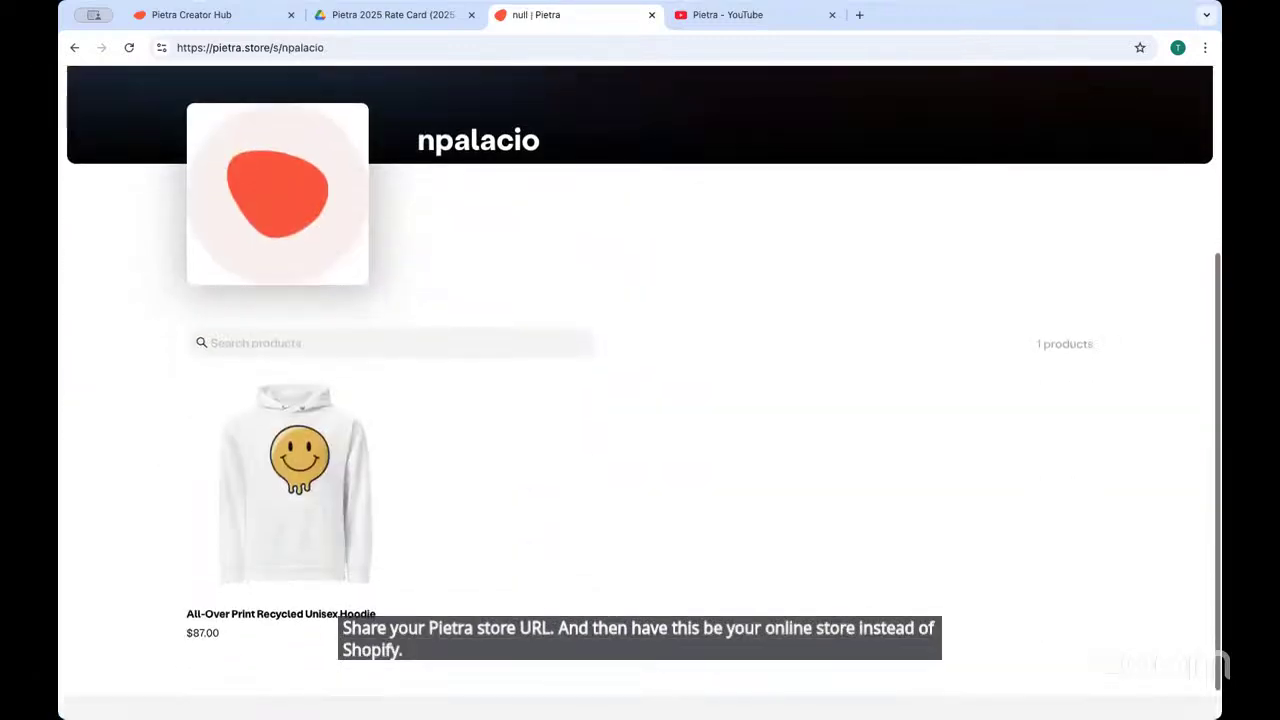
{"action": "left_click", "coordinate": [191, 15]}
{"action": "scroll", "coordinate": [812, 383], "scroll_direction": "down", "scroll_amount": 2}
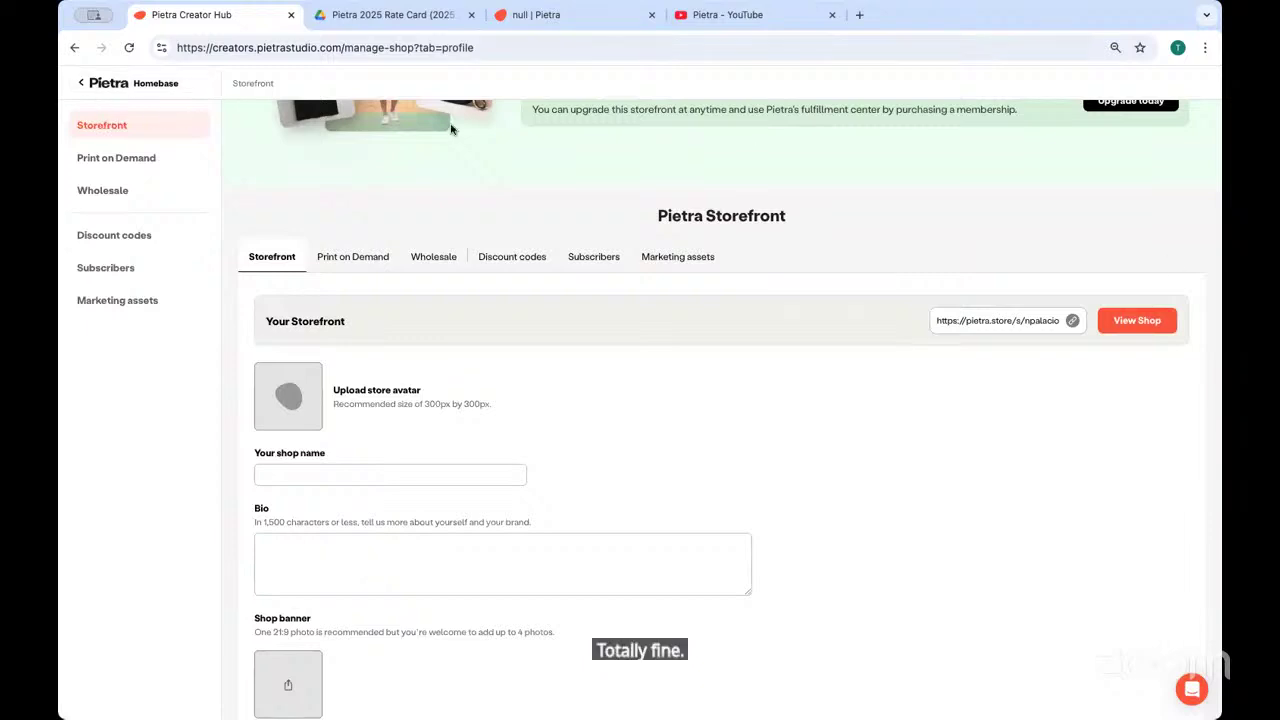
Go back to the homebase and open Retail Connect for contacting wholesale and retail buyers
{"action": "left_click", "coordinate": [124, 84]}
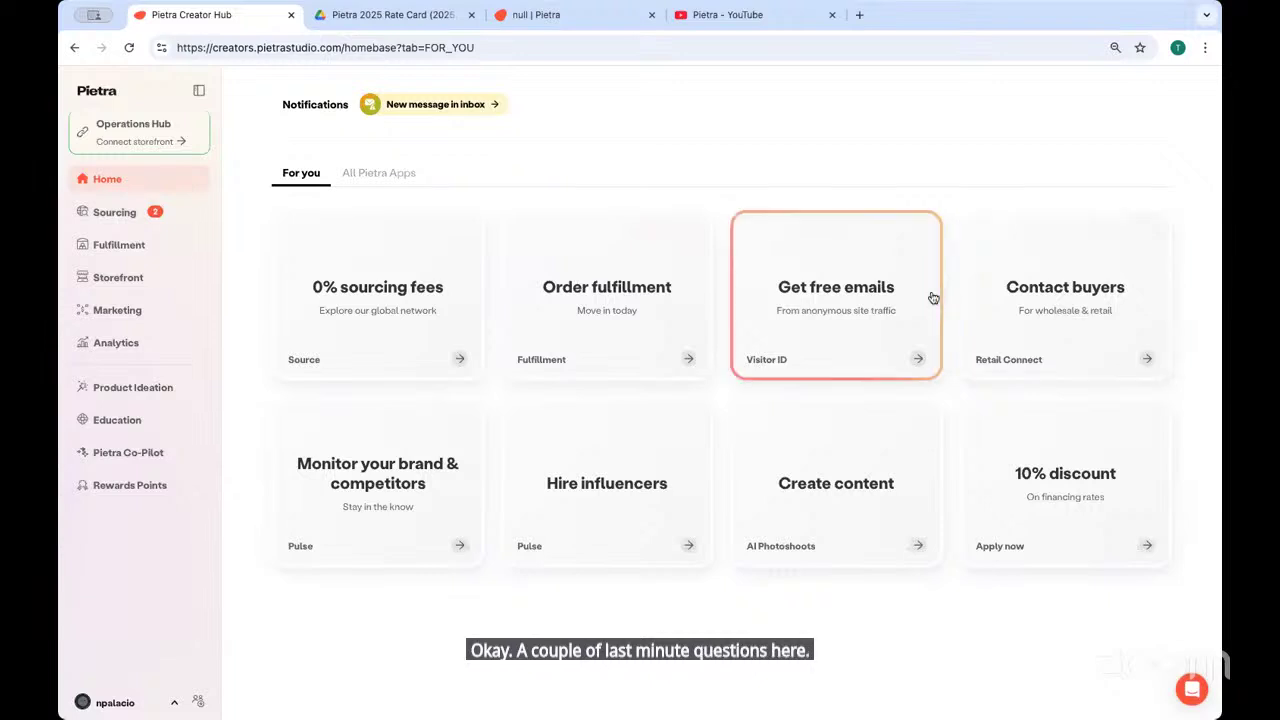
{"action": "left_click", "coordinate": [1050, 318]}
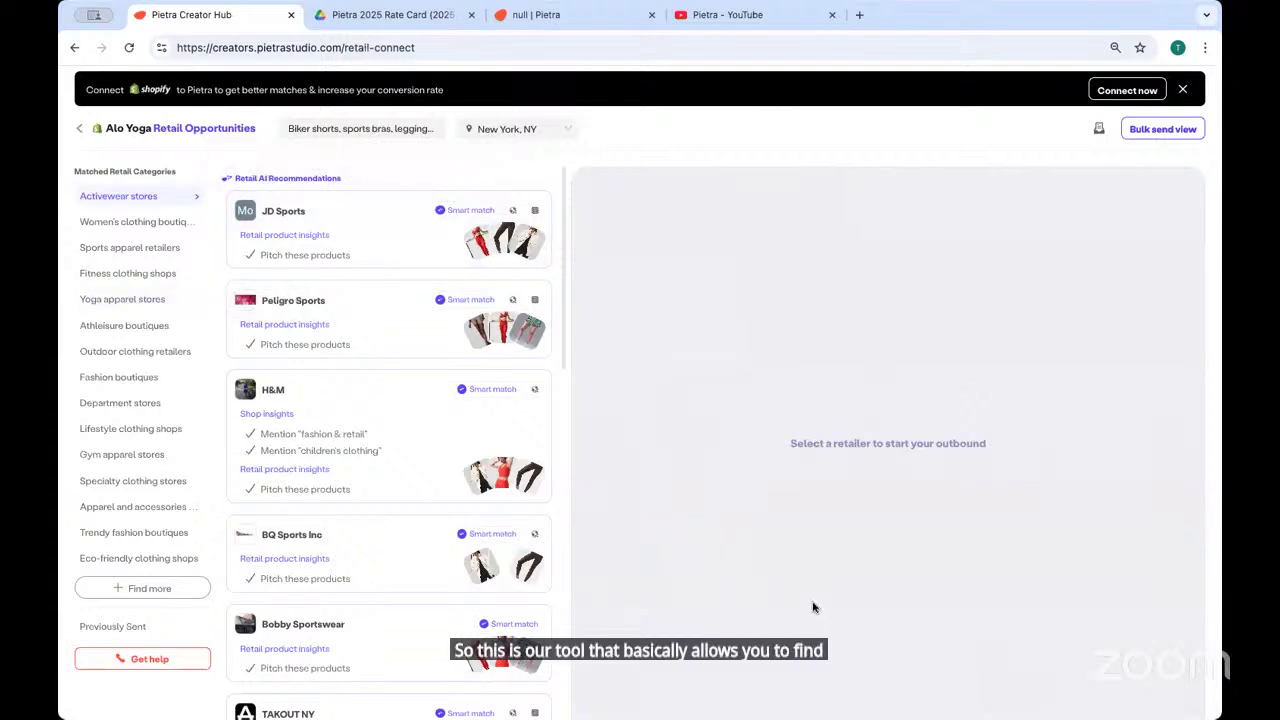
{"action": "mouse_move", "coordinate": [521, 217]}
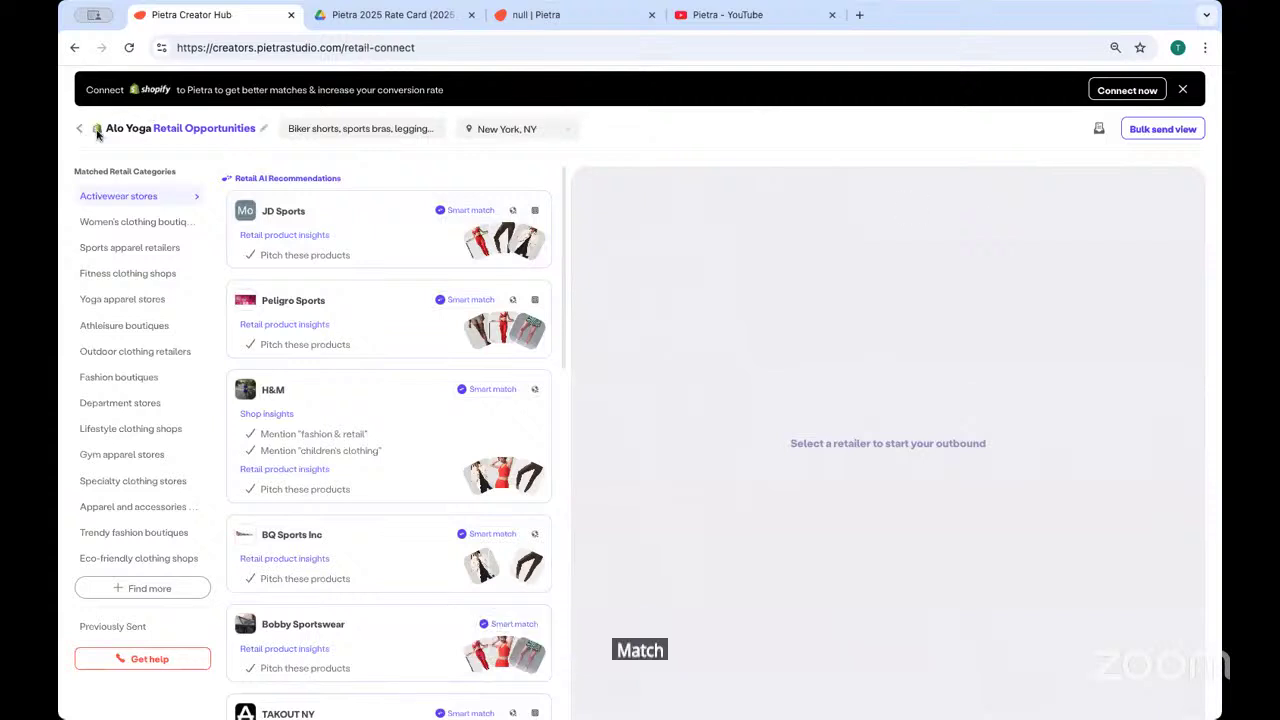
Replace the product description in the Alo Yoga retail opportunities with "hair cair" and update the retailer matches
{"action": "left_click", "coordinate": [417, 128]}
{"action": "triple_click", "coordinate": [419, 130]}
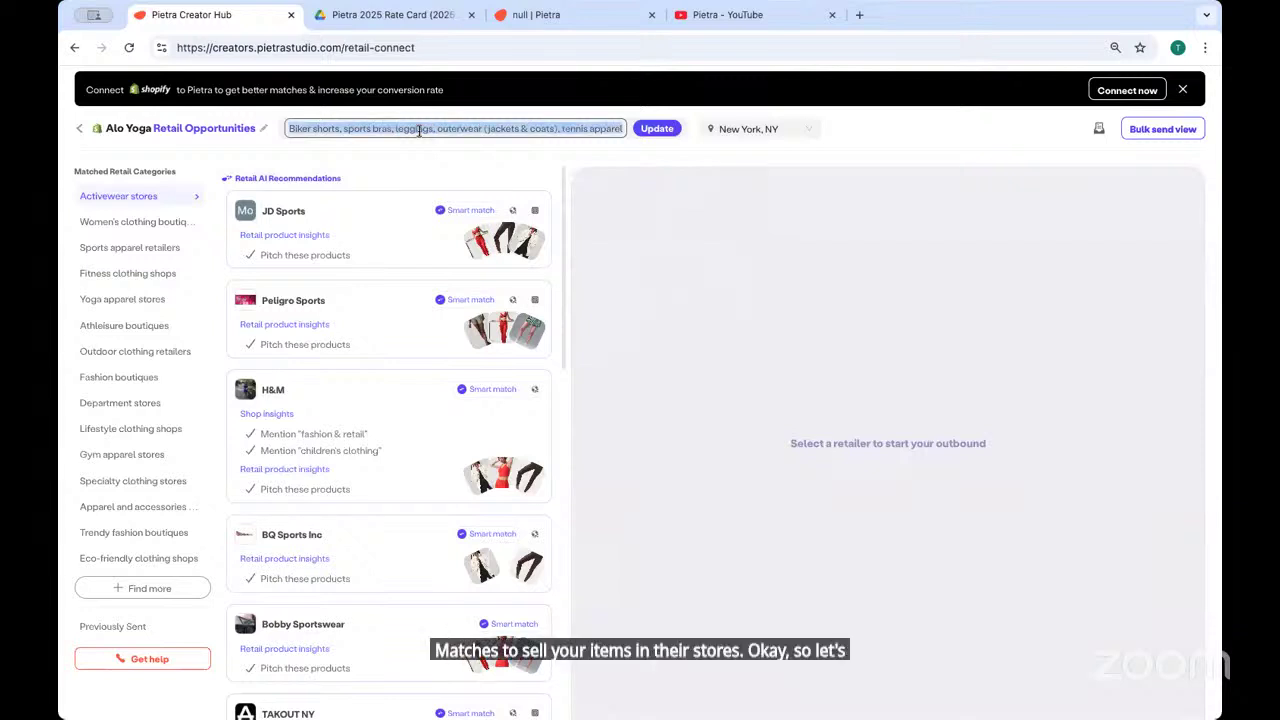
{"action": "type", "text": "hair c"}
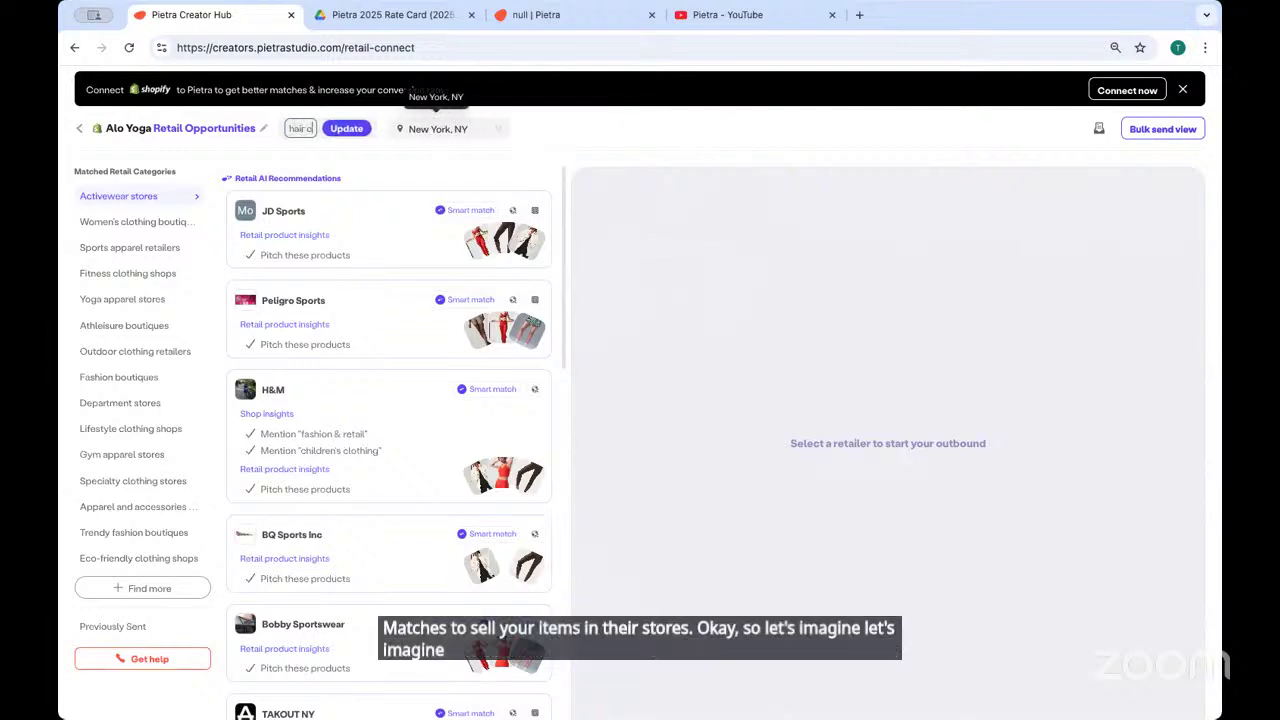
{"action": "type", "text": "alr"}
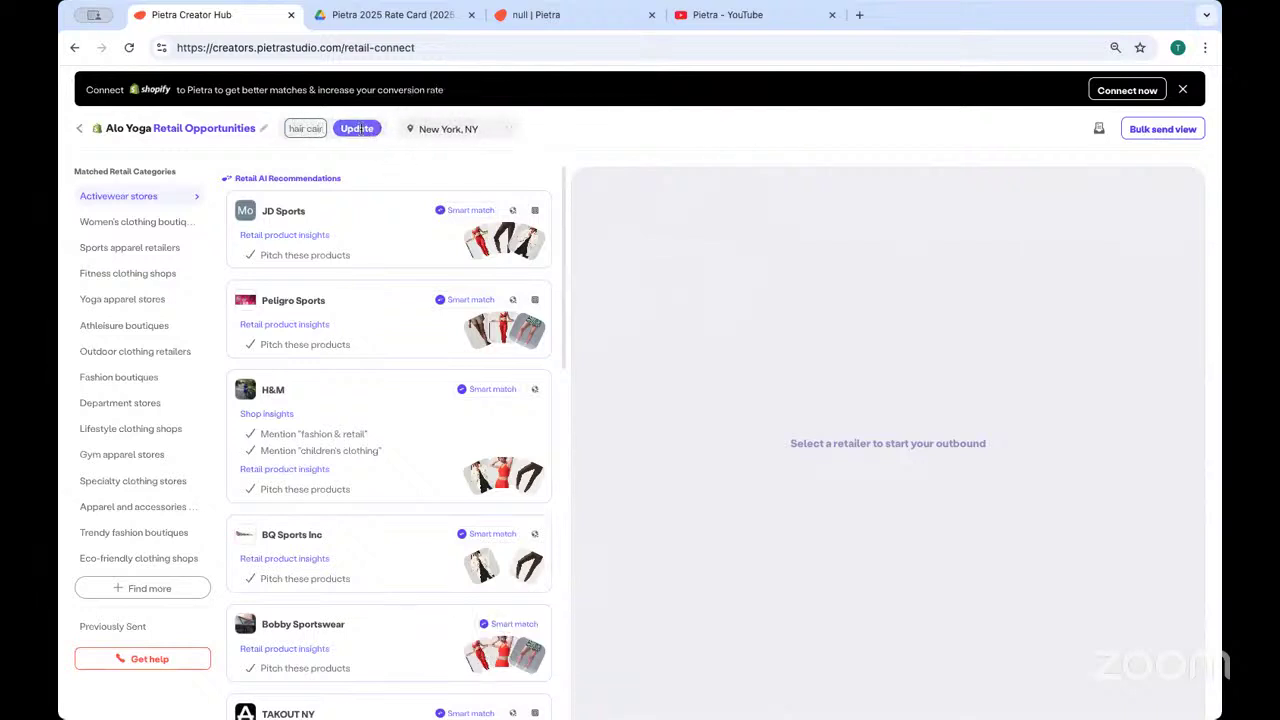
{"action": "left_click", "coordinate": [357, 129]}
Select the B-Land Beauty retailer and compare its Instagram DM and Call store outreach templates
{"action": "mouse_move", "coordinate": [514, 369]}
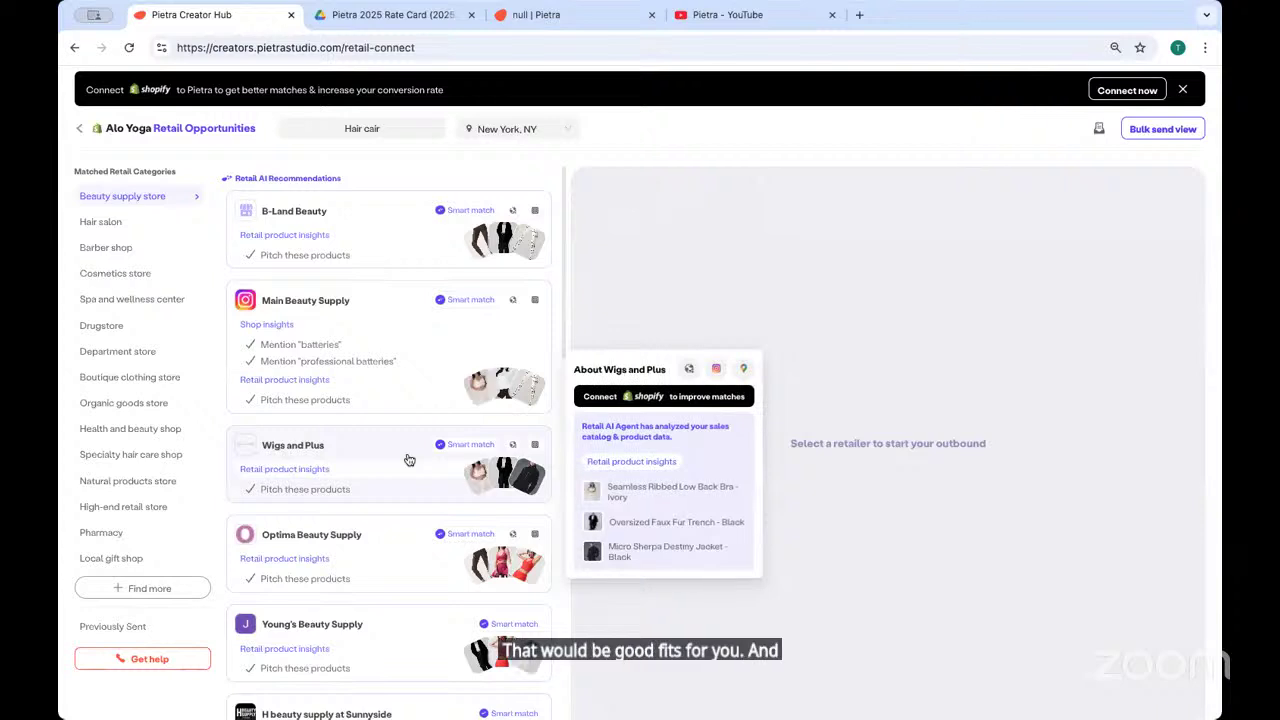
{"action": "mouse_move", "coordinate": [287, 219]}
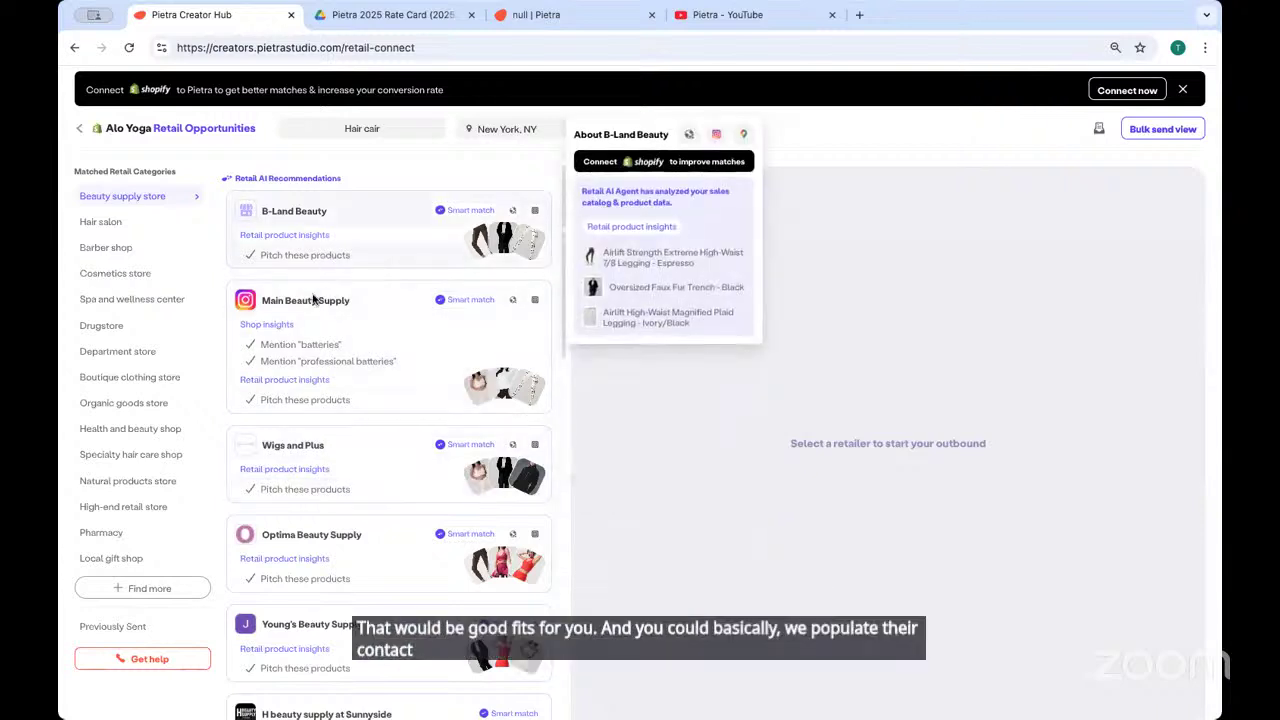
{"action": "left_click", "coordinate": [285, 218]}
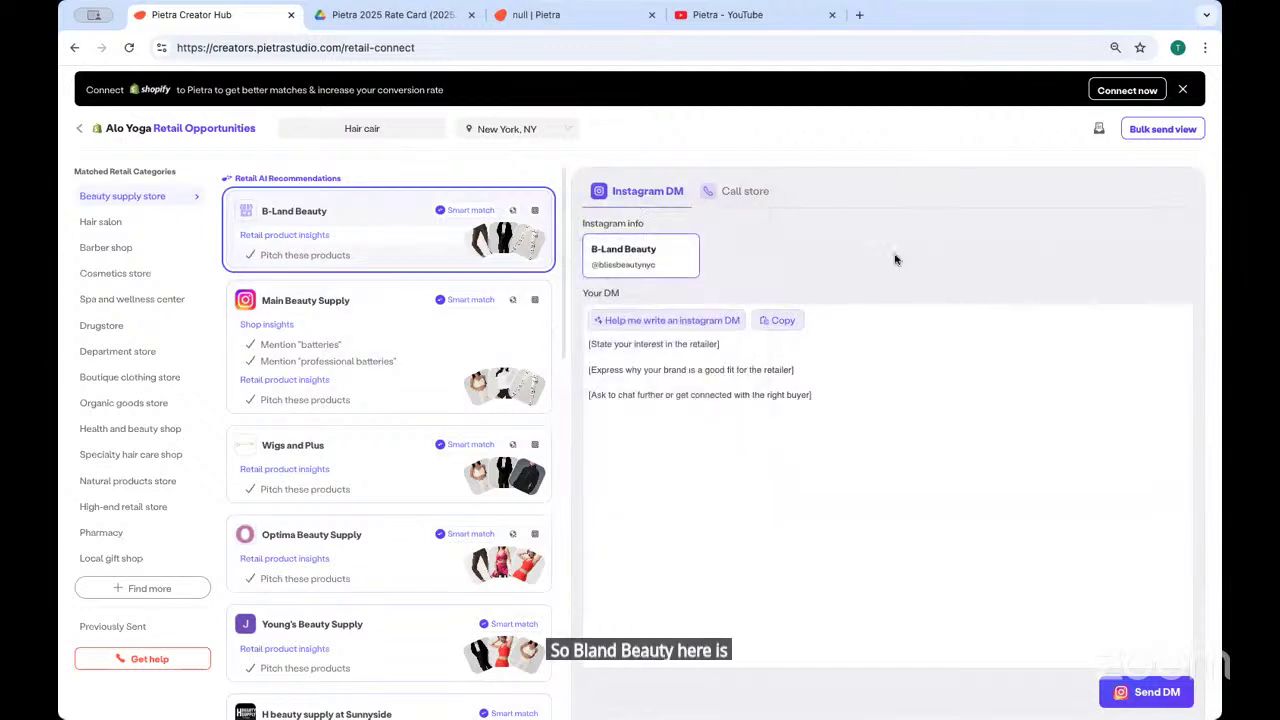
{"action": "left_click", "coordinate": [743, 199]}
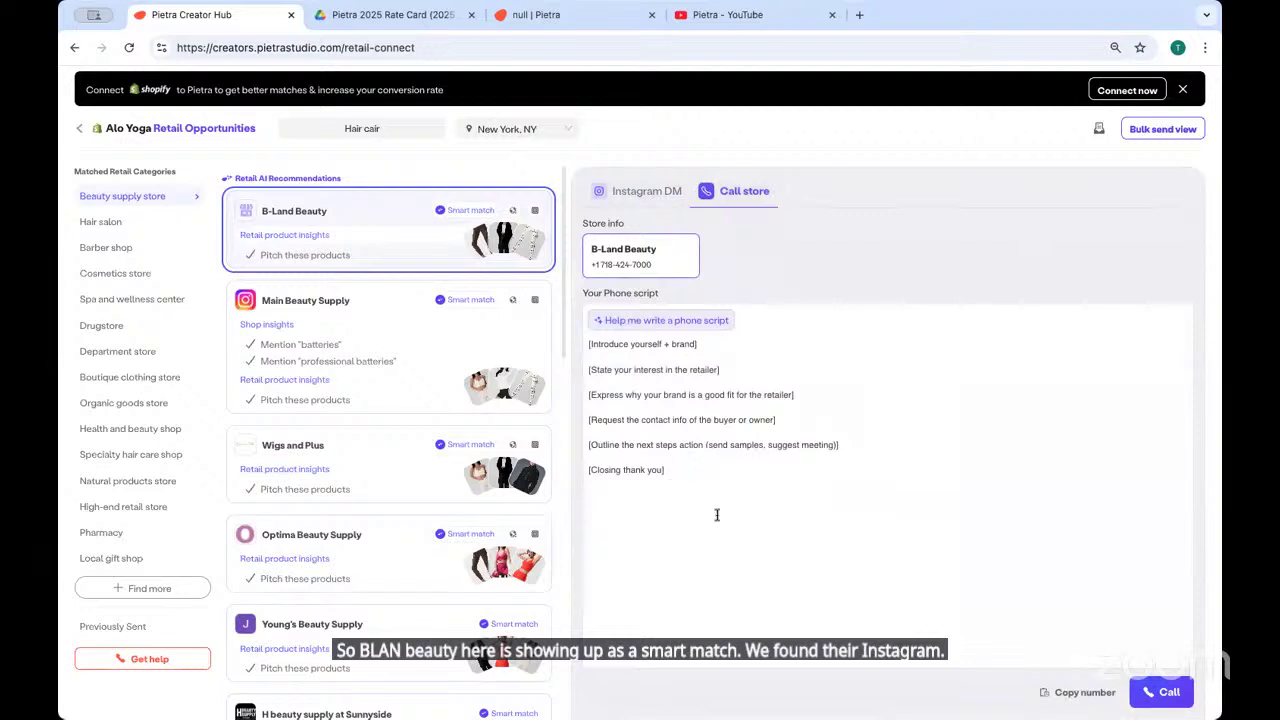
{"action": "left_click", "coordinate": [636, 191]}
{"action": "left_click", "coordinate": [737, 191]}
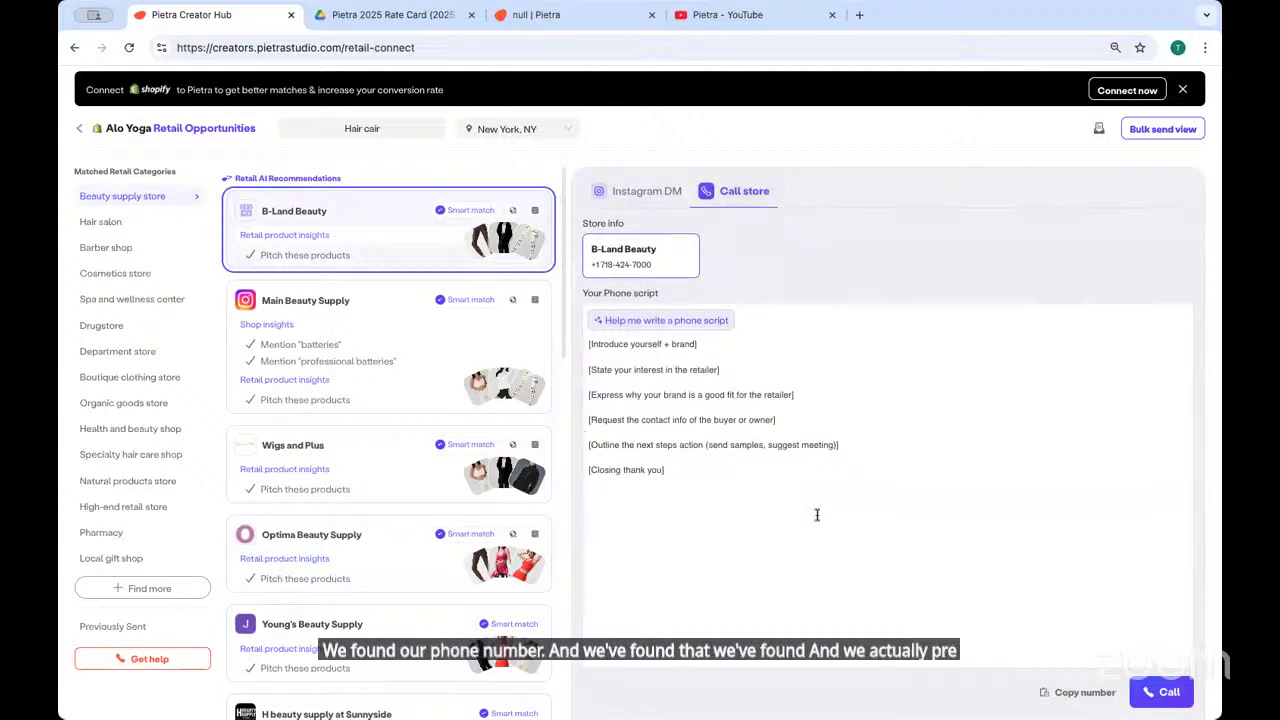
{"action": "left_click", "coordinate": [648, 196]}
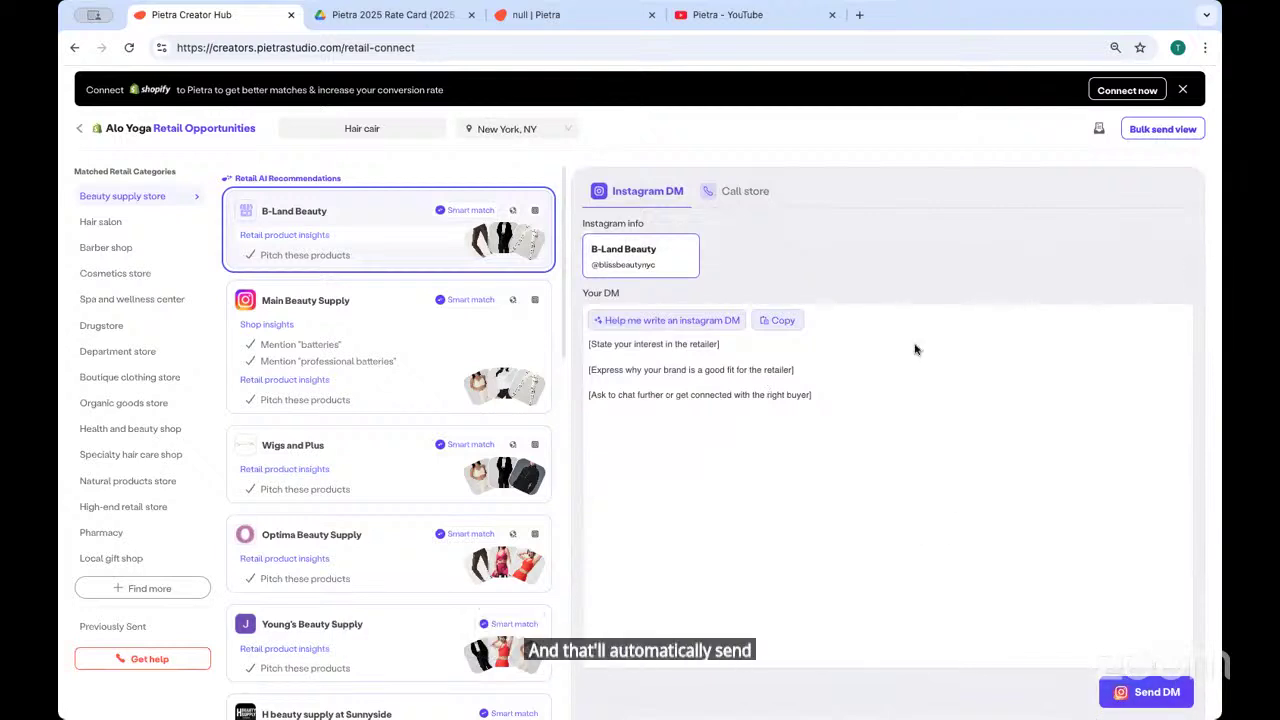
Leave Retail Connect, view the AI Content Studio setup page from the homebase, and return to the homebase
{"action": "left_click", "coordinate": [79, 129]}
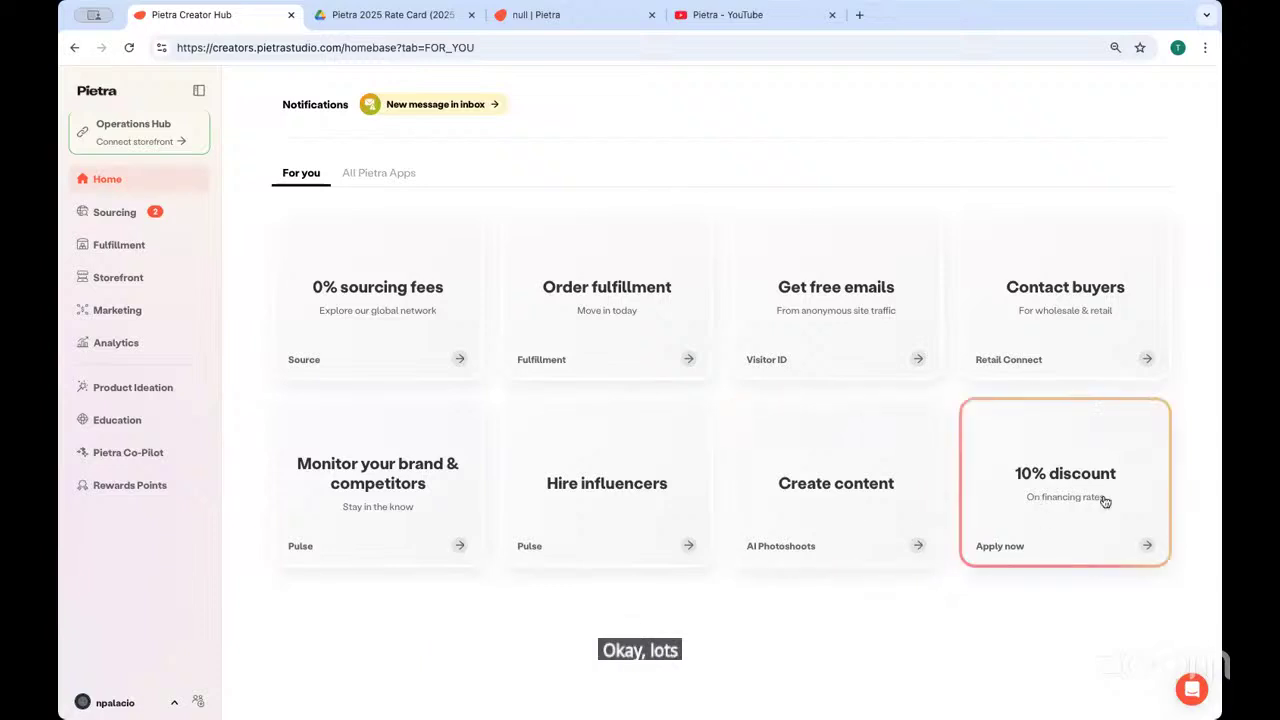
{"action": "left_click", "coordinate": [766, 491]}
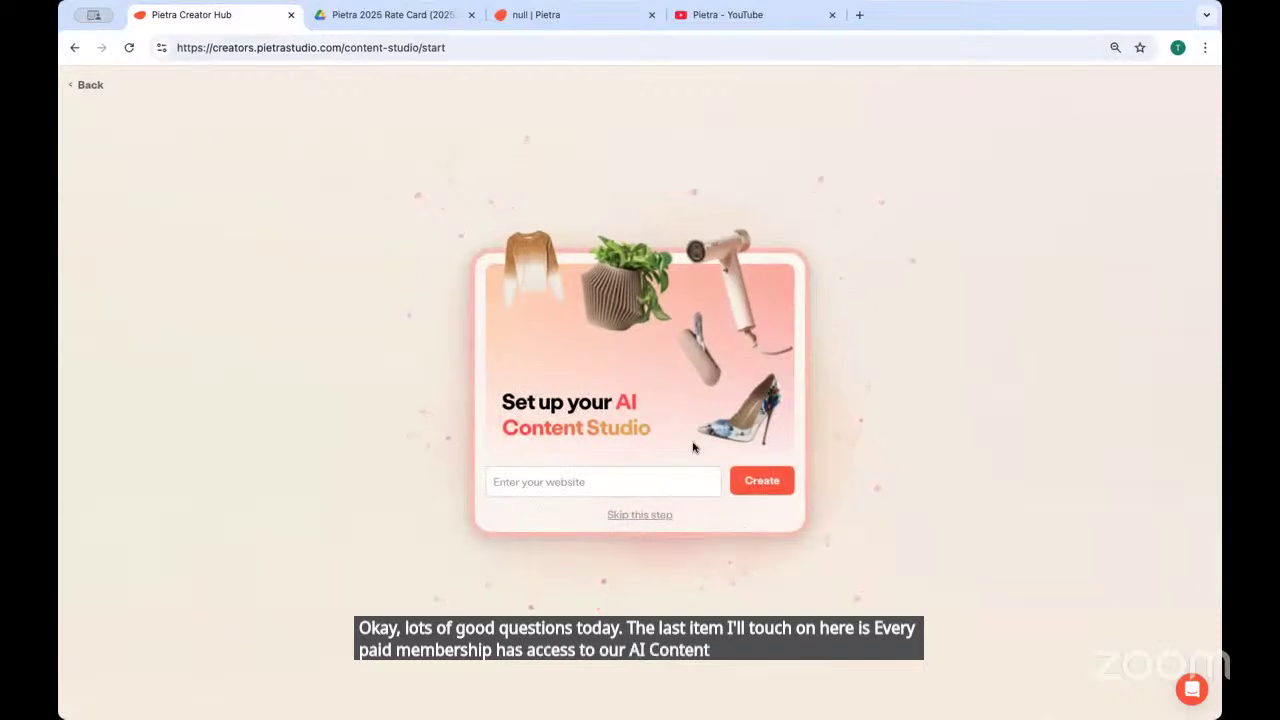
{"action": "left_click", "coordinate": [591, 478]}
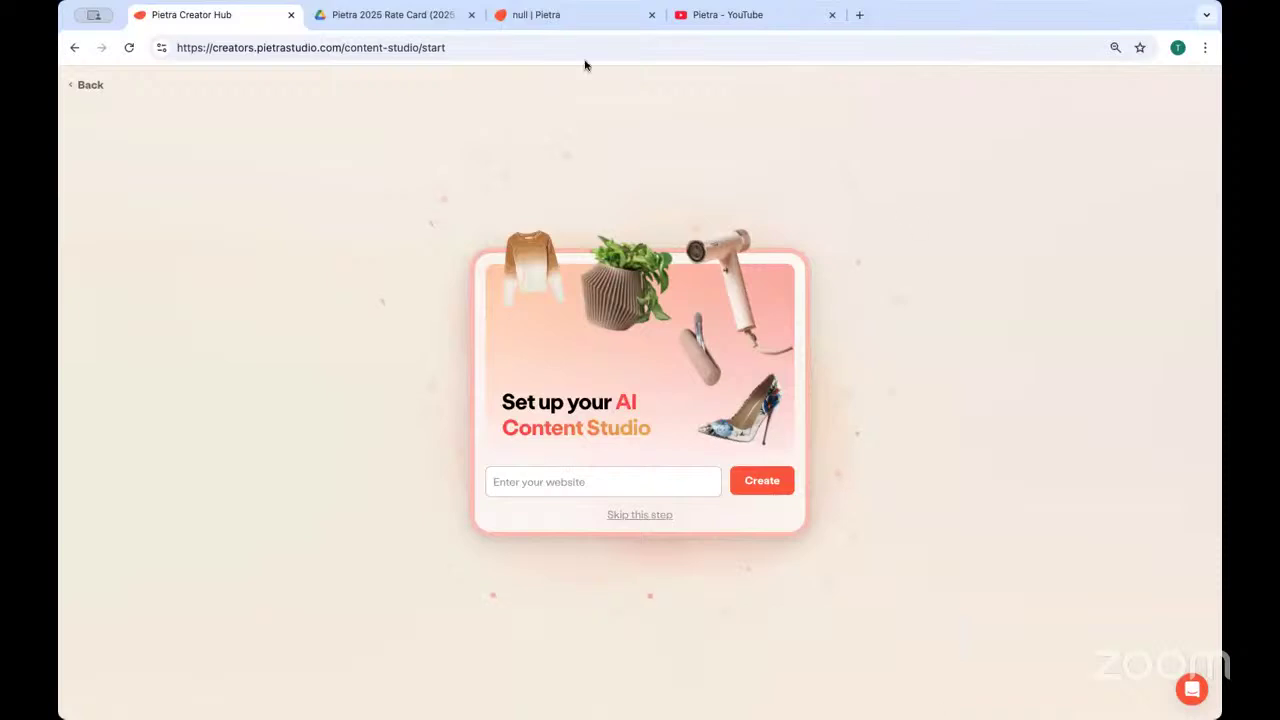
{"action": "left_click", "coordinate": [82, 88]}
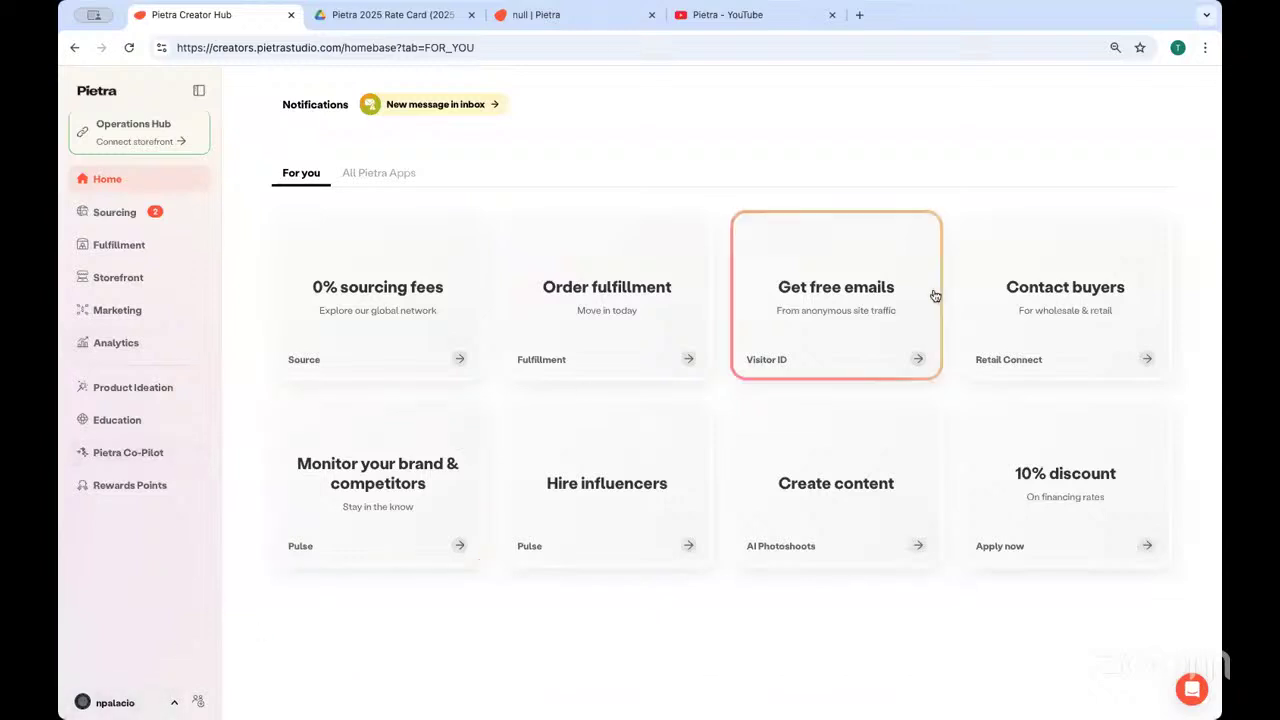
Open the sourcing area, view the help options in the support chat, and close the chat
{"action": "left_click", "coordinate": [126, 211]}
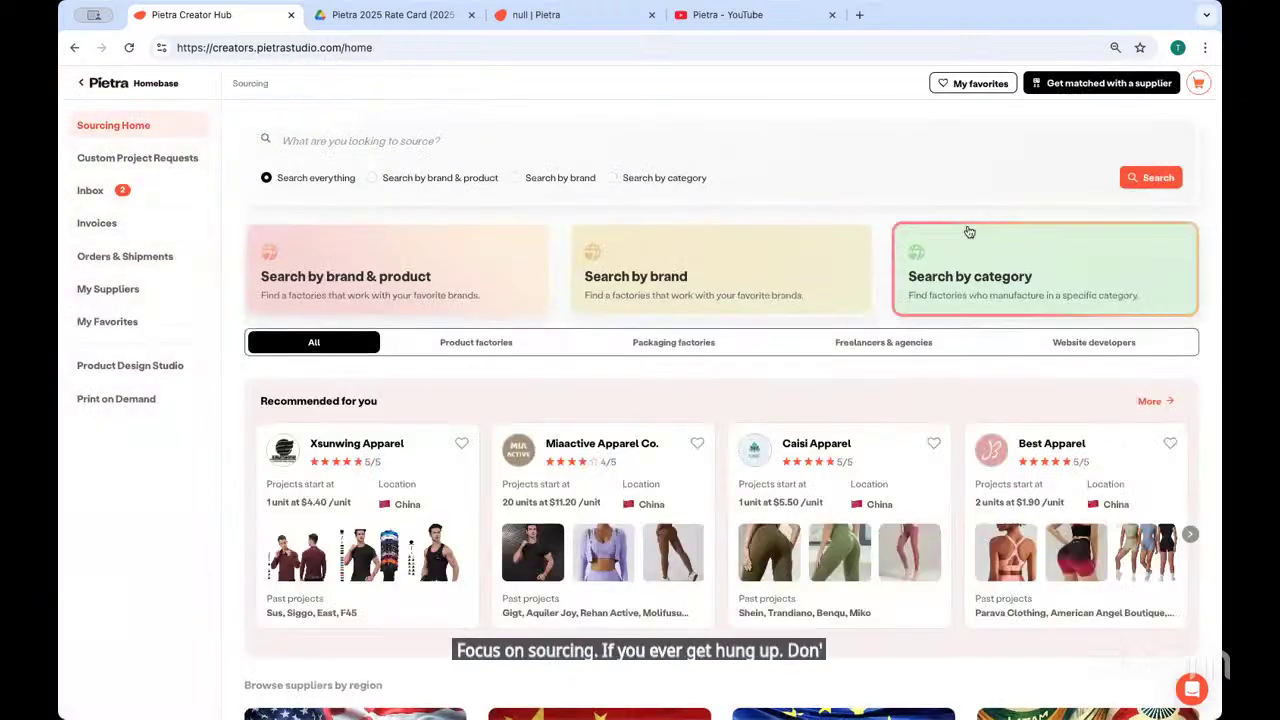
{"action": "left_click", "coordinate": [1192, 692]}
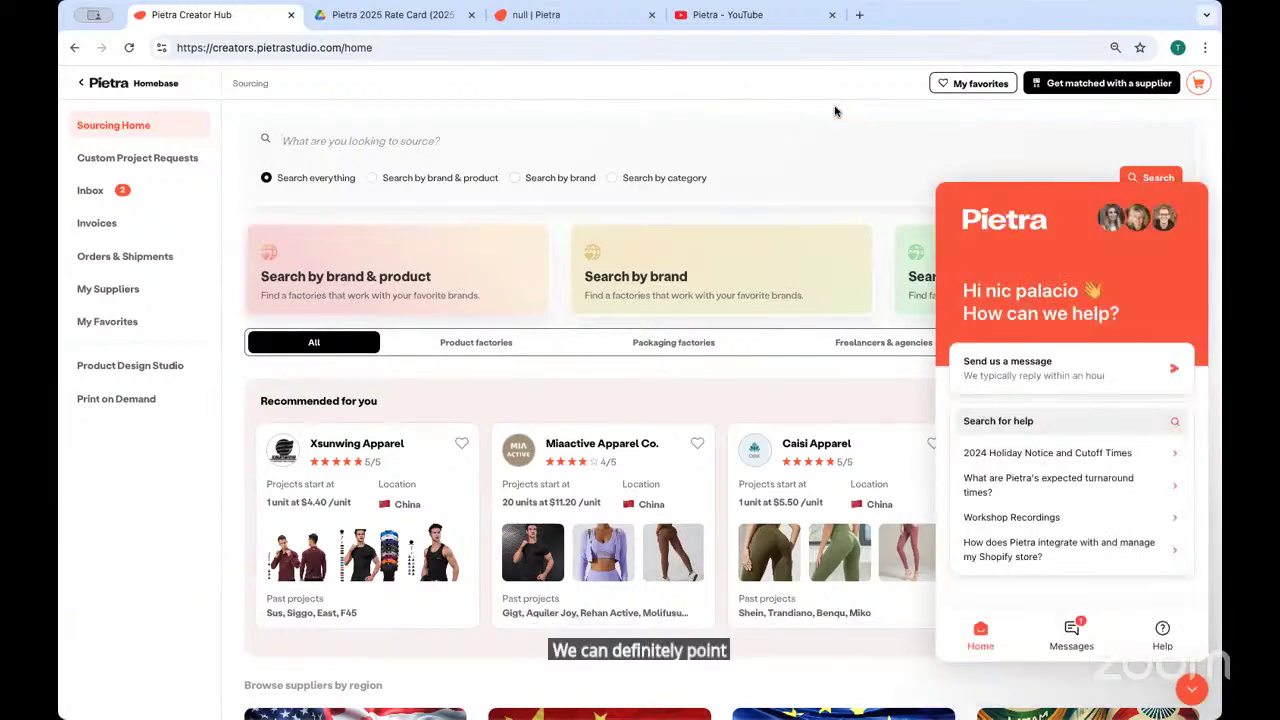
{"action": "left_click", "coordinate": [1191, 689]}
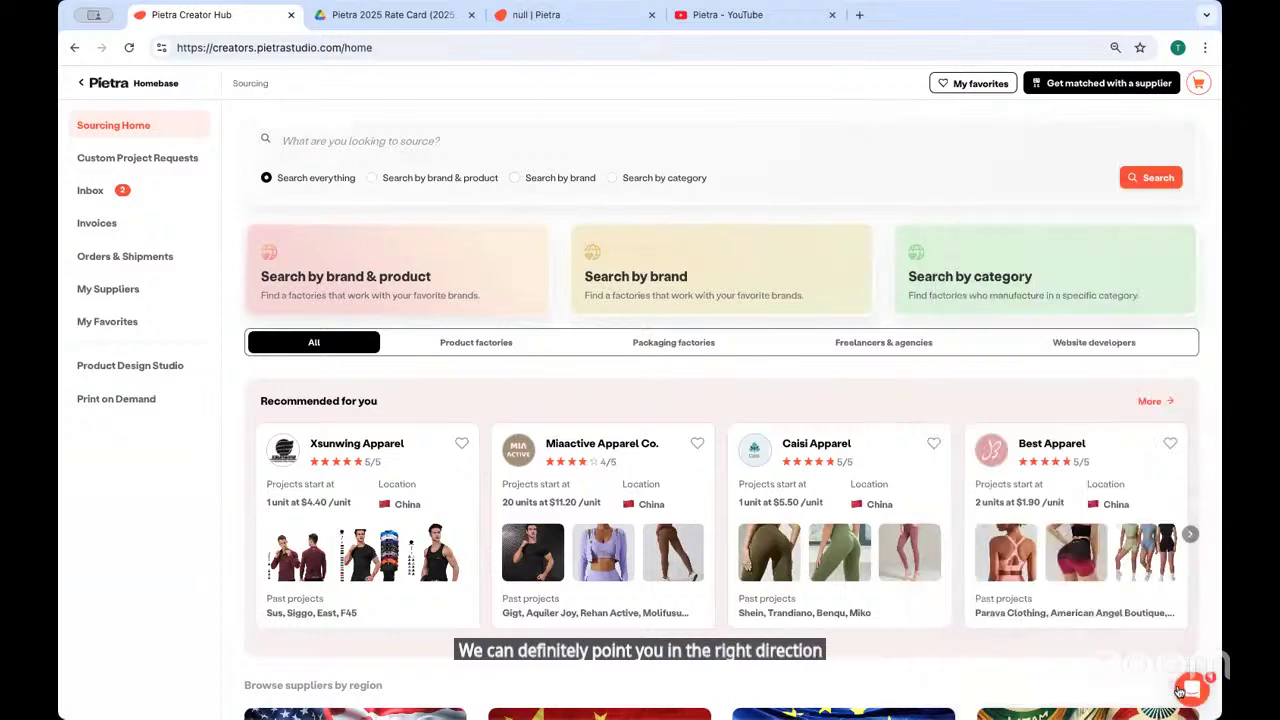
Return to the homebase and show the account options with the premium support specialists
{"action": "left_click", "coordinate": [155, 86]}
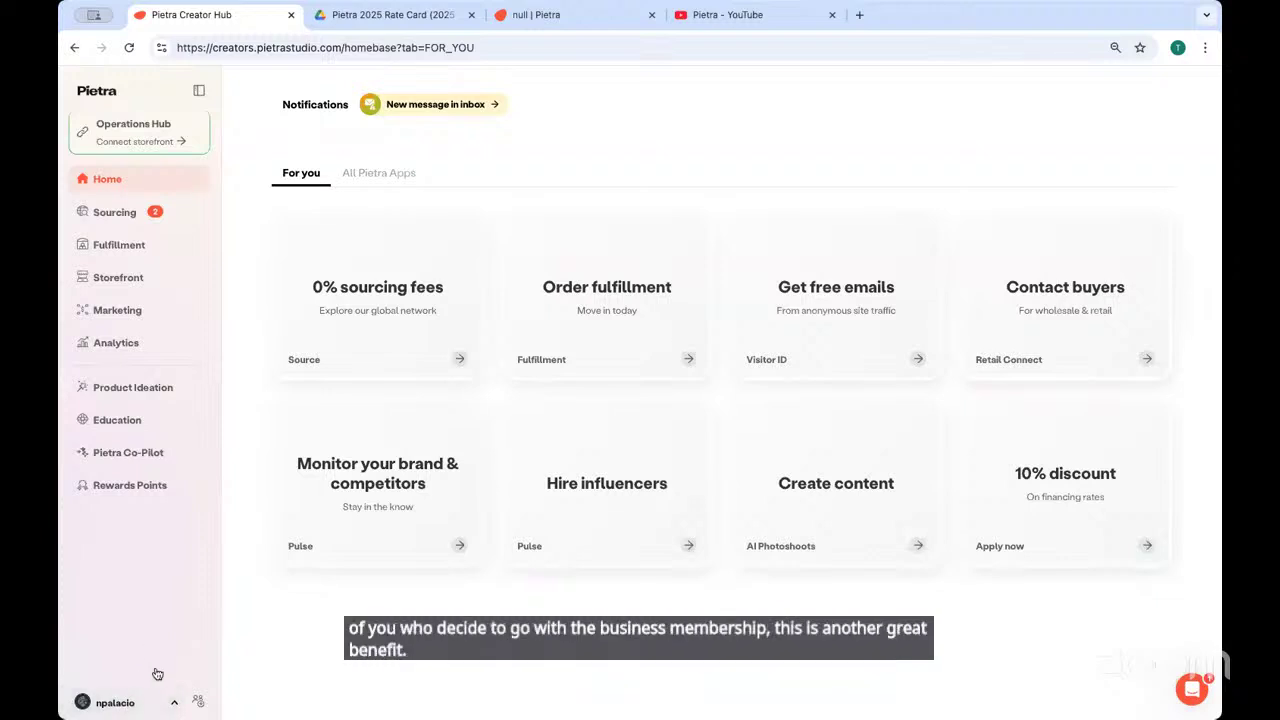
{"action": "left_click", "coordinate": [162, 704]}
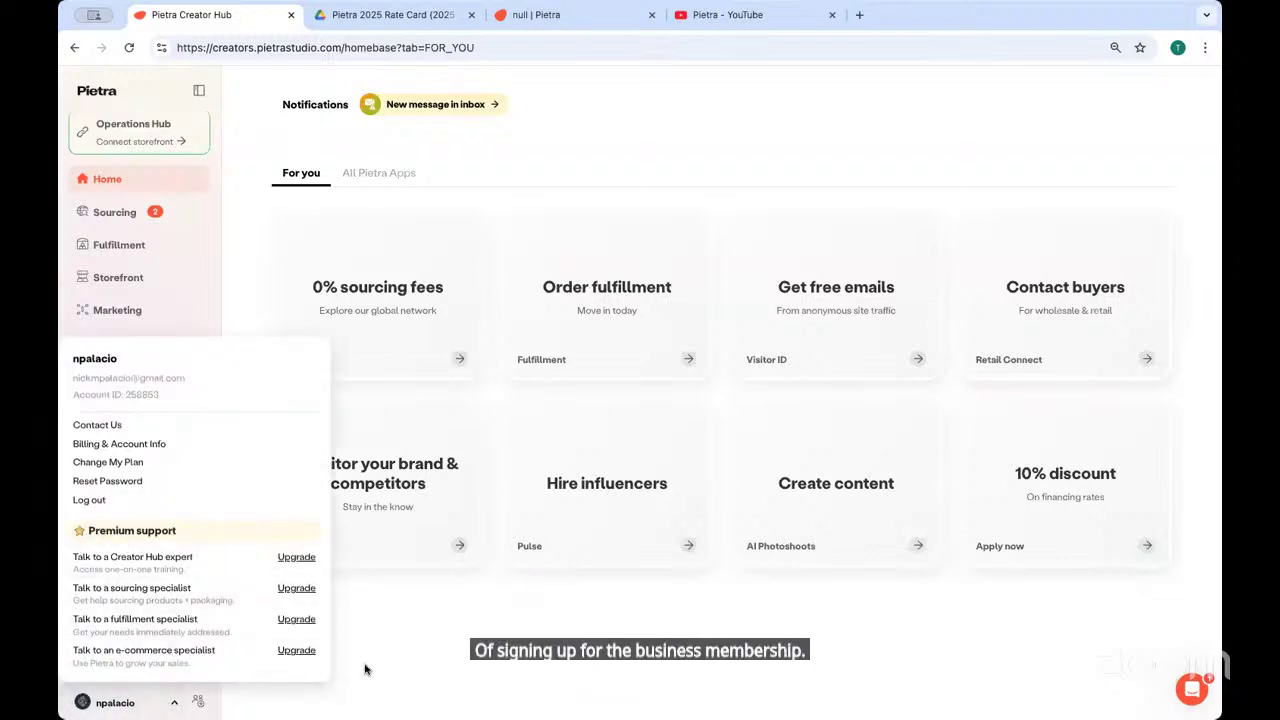